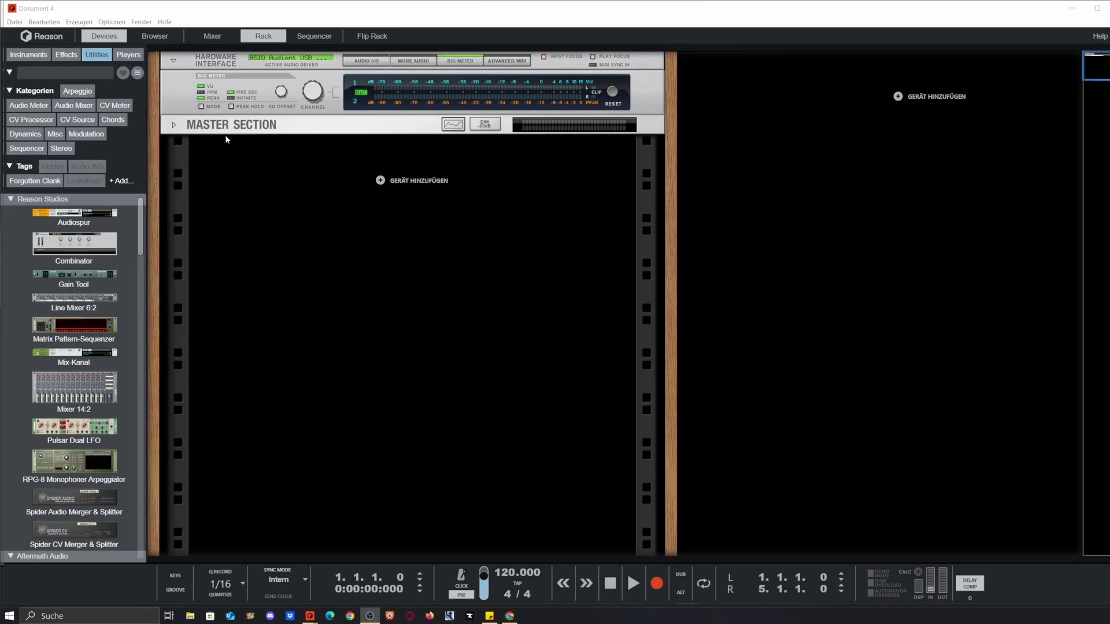
Step: Create a new song from the Empty + FX template and show only its rack
click(175, 129)
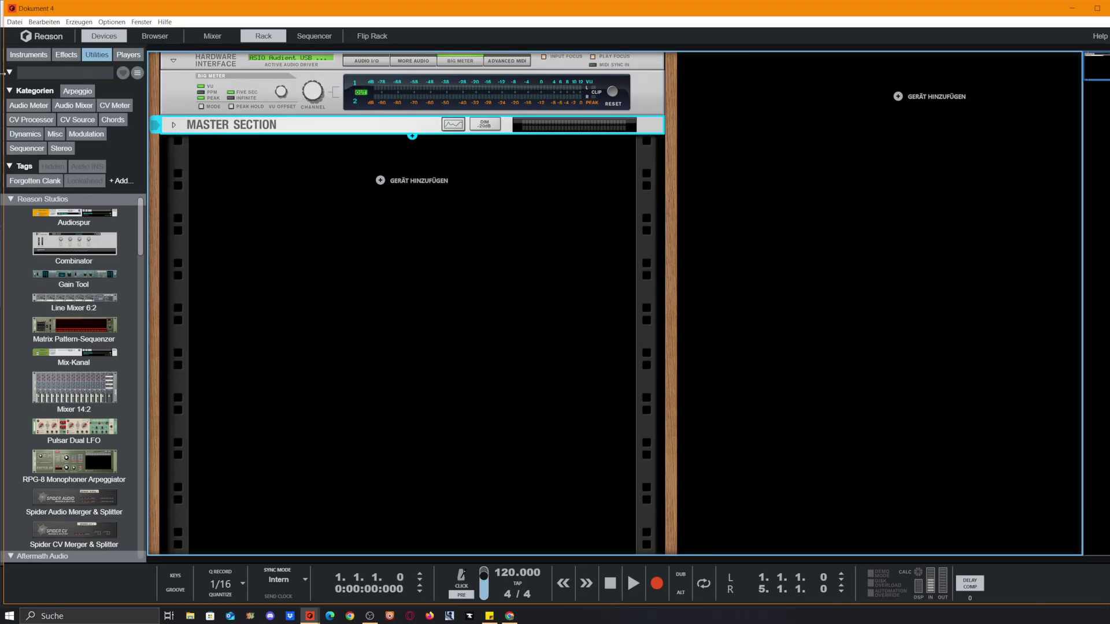
click(15, 22)
mouse_move(21, 45)
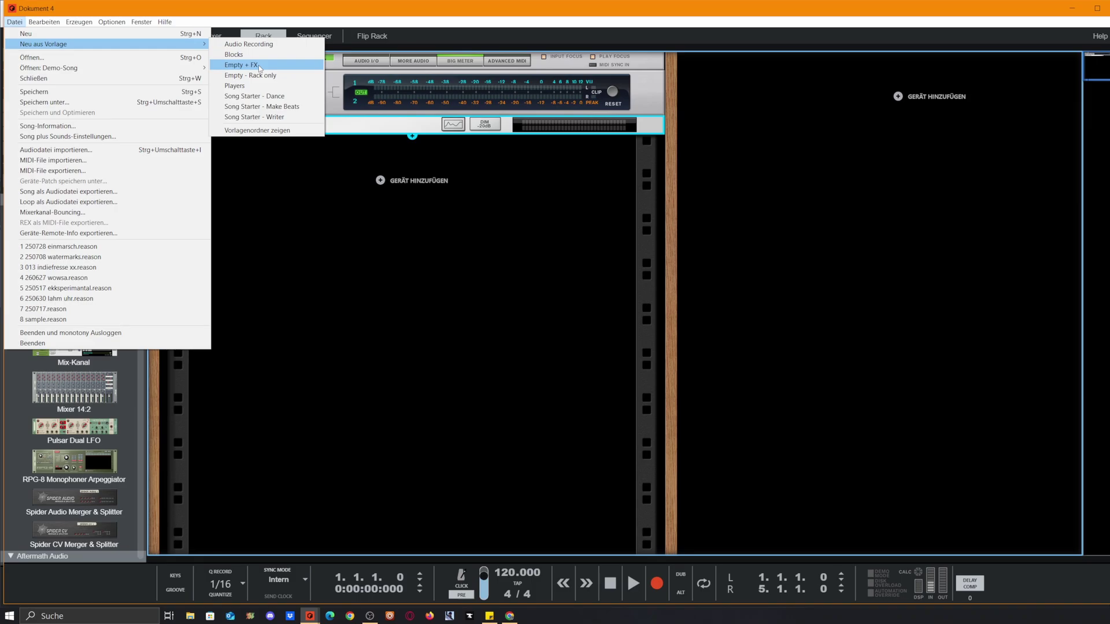
click(462, 71)
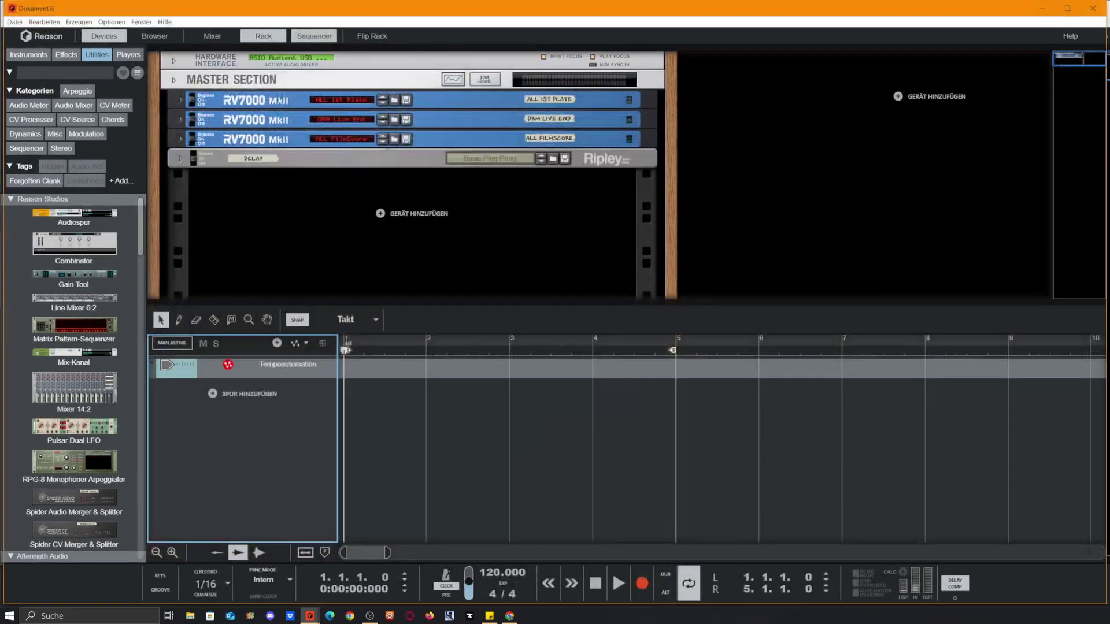
key(F7)
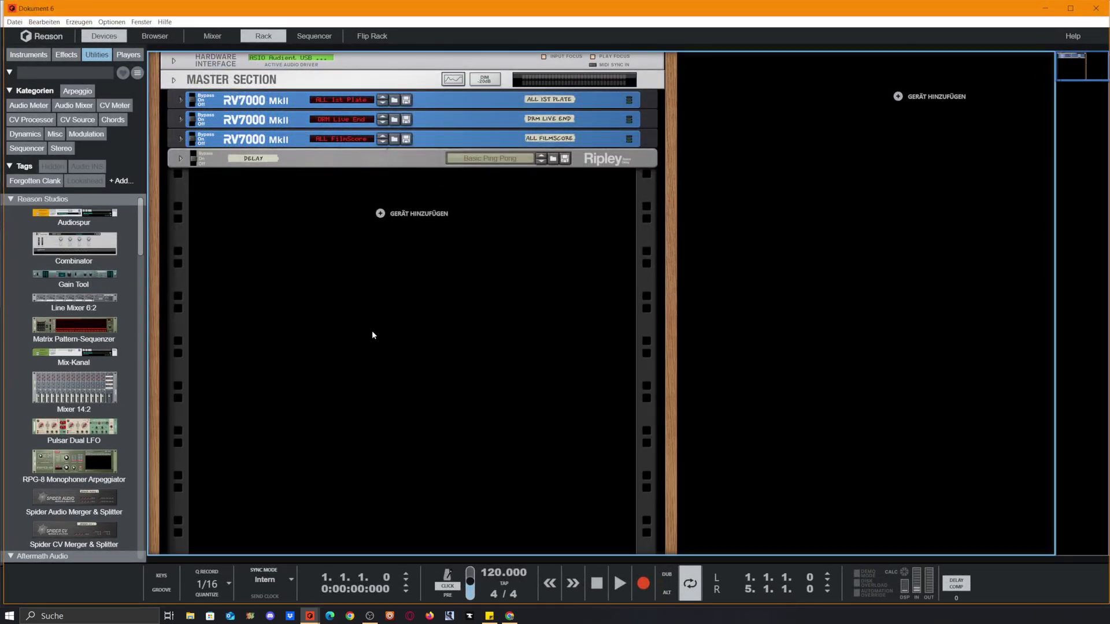
Step: Unfold the Master Section and highlight the three RV7000 MkII reverbs together with the Ripley delay below it
click(174, 80)
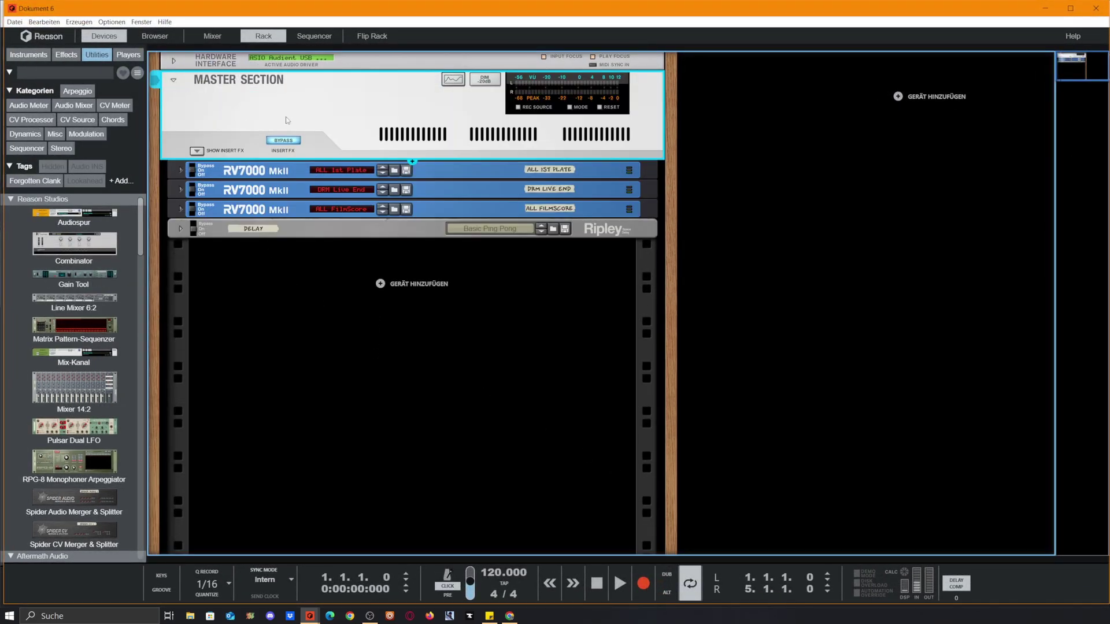
click(570, 171)
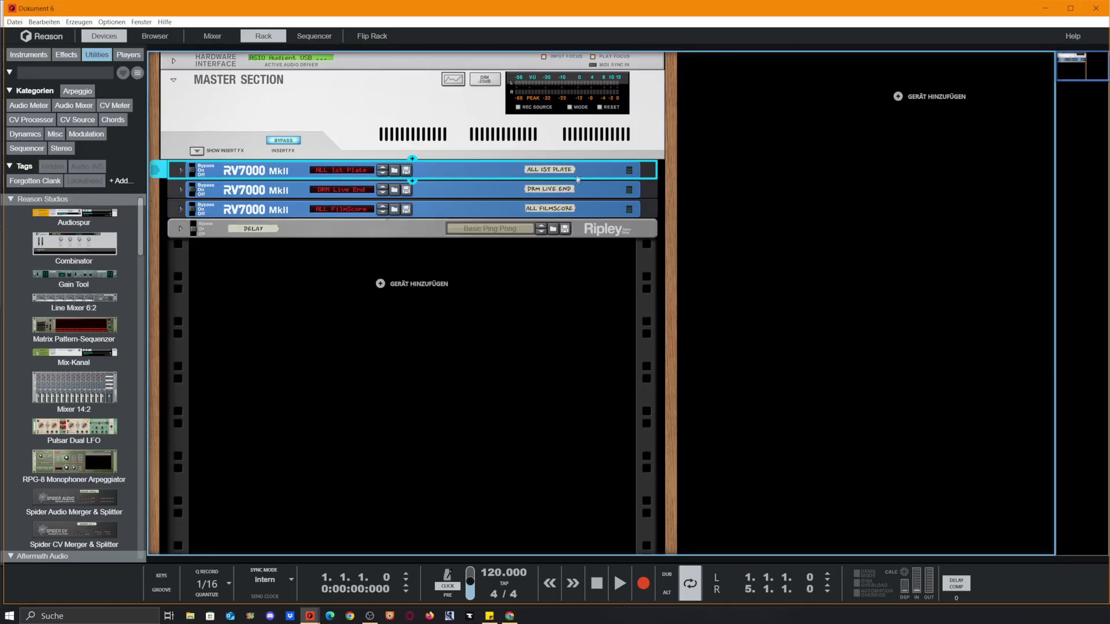
click(605, 231)
click(624, 174)
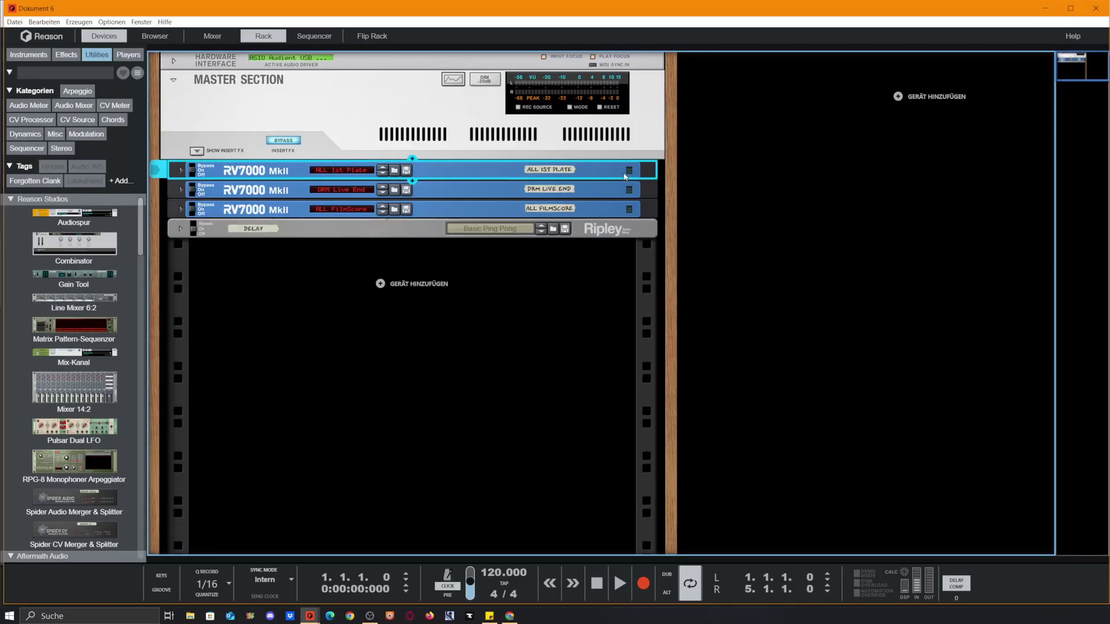
shift+click(629, 232)
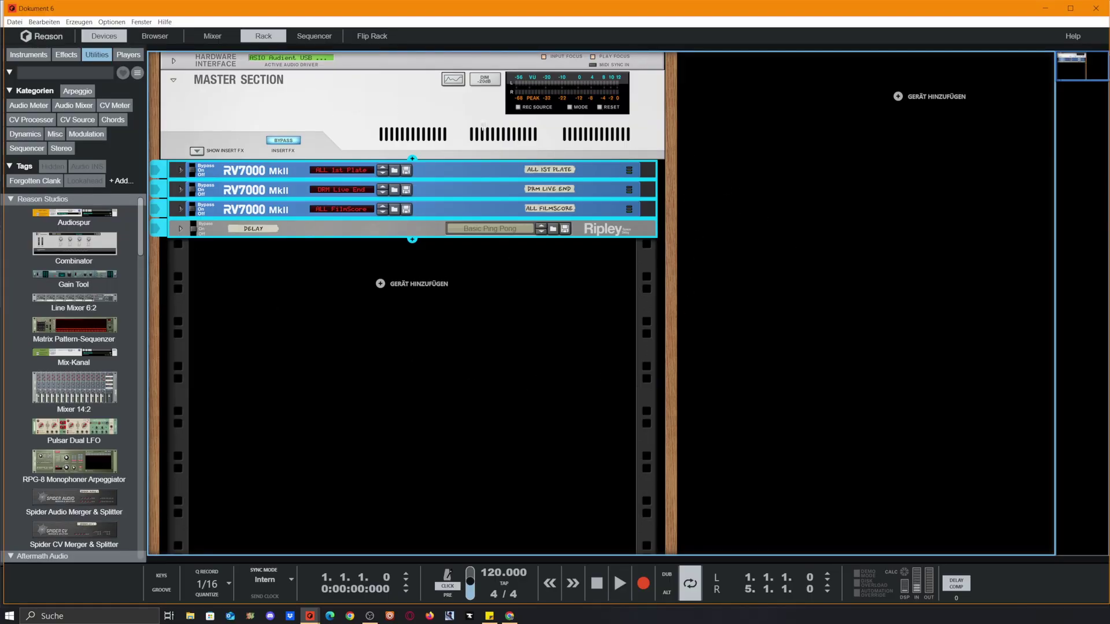
click(508, 328)
Step: Show the Master Section's insert FX Combinator with its internal devices and look into its patch browser
click(196, 151)
click(266, 205)
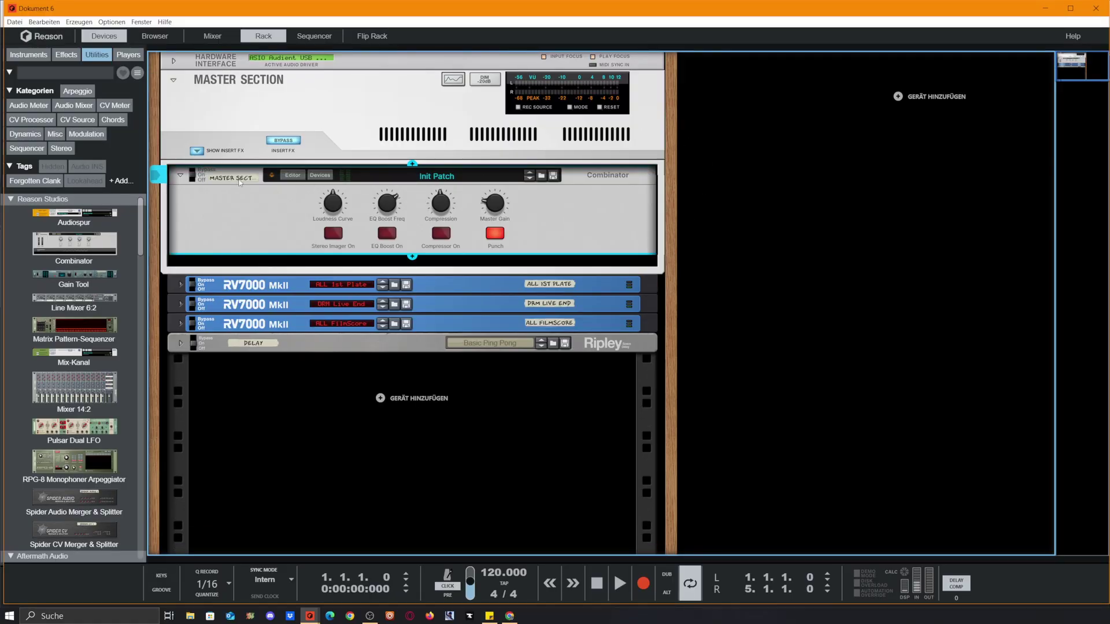
click(320, 174)
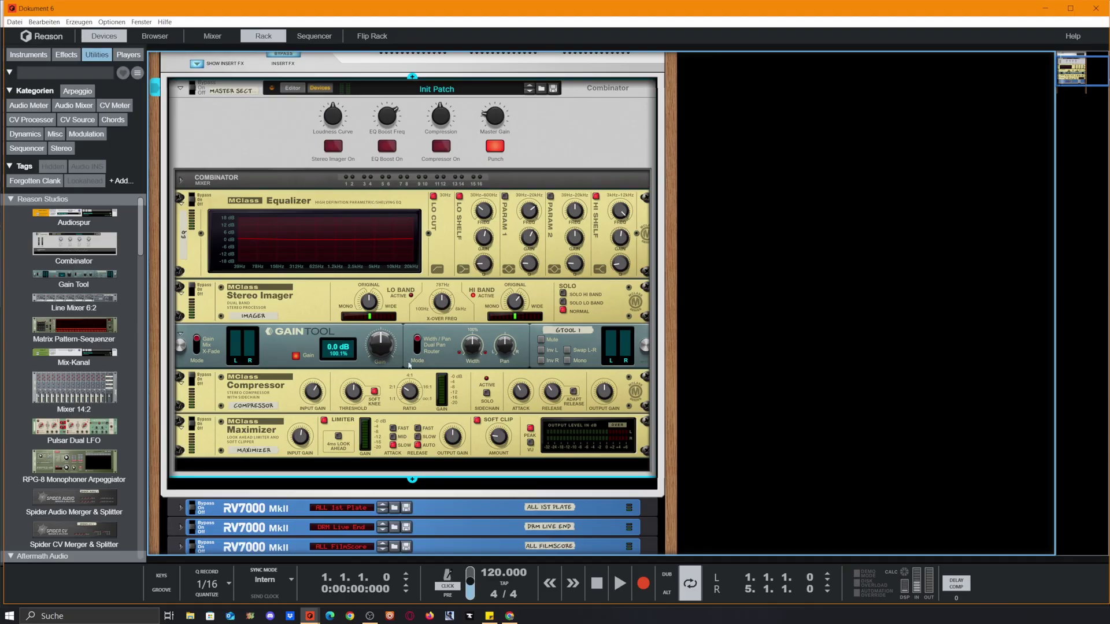
scroll(319, 355, down, 2)
scroll(492, 379, up, 6)
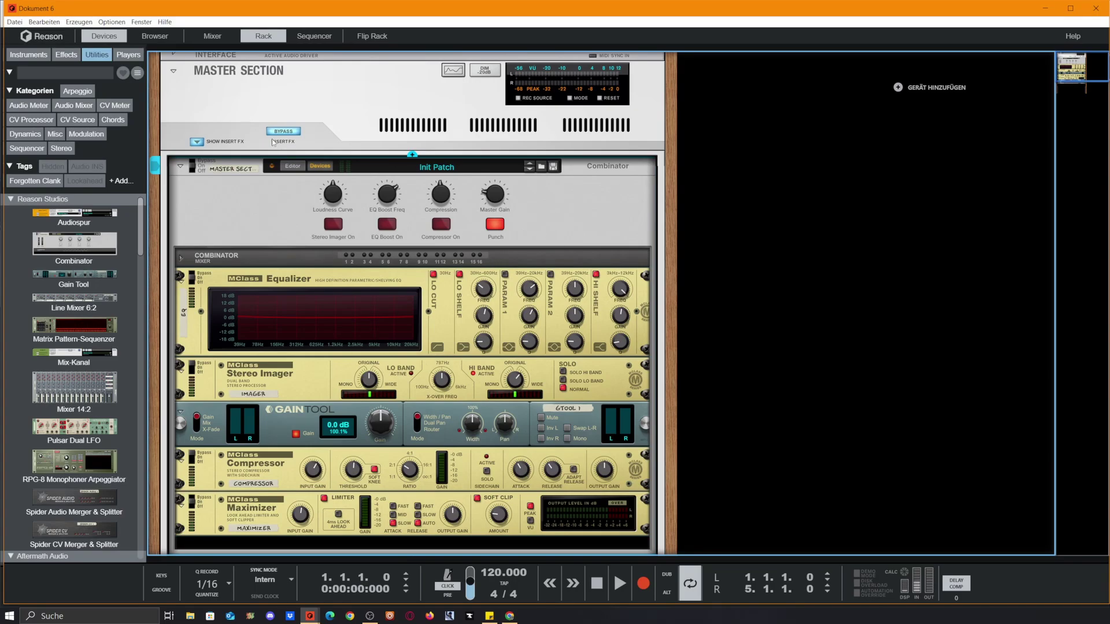
click(541, 167)
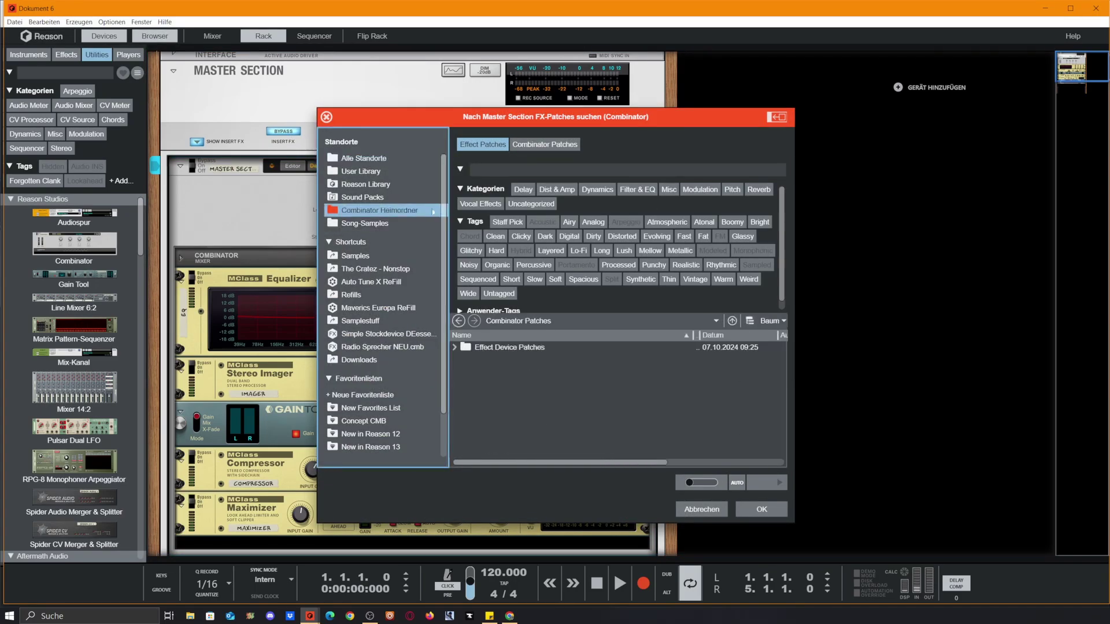
key(Escape)
Step: On the rack's back side, move the left and right hardware interface cables from Master Out to Control Room Out
scroll(412, 304, down, 3)
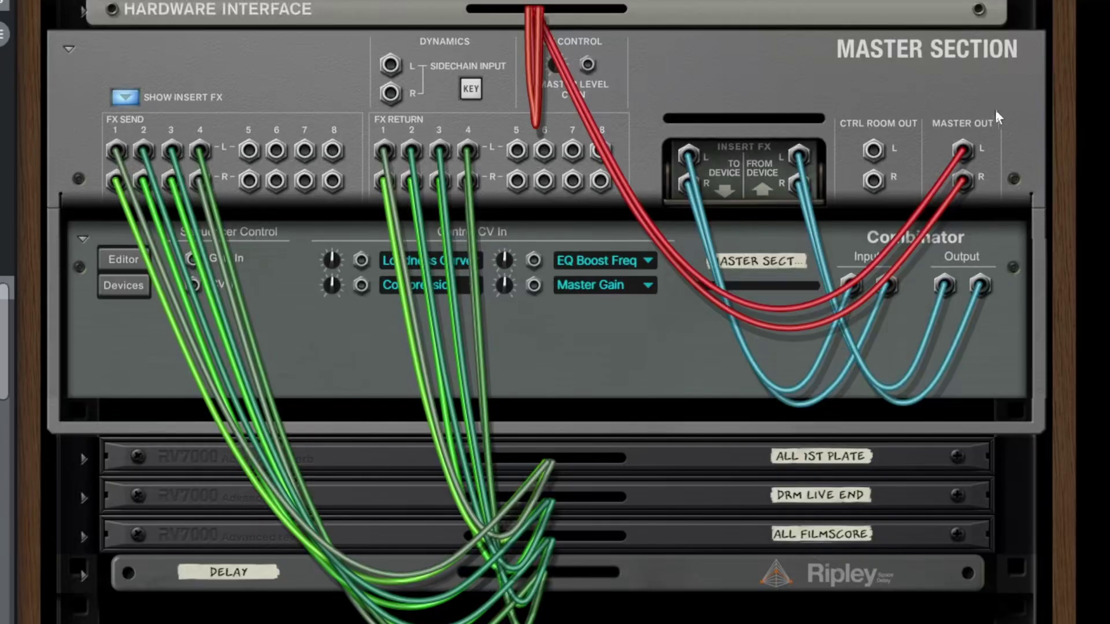
drag(965, 149, 872, 151)
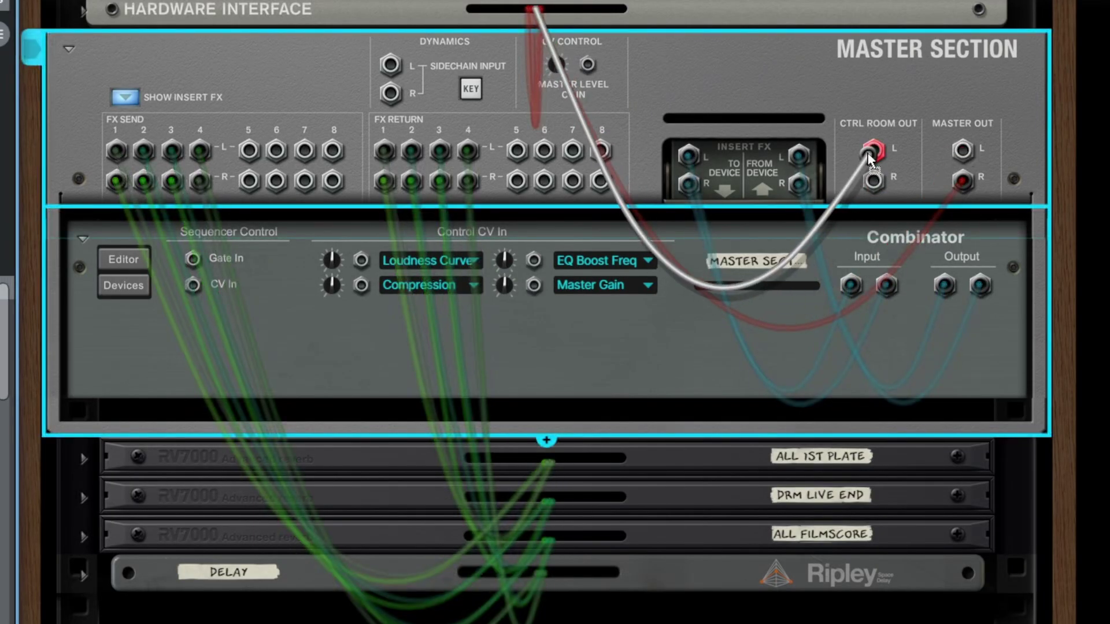
drag(970, 186, 866, 188)
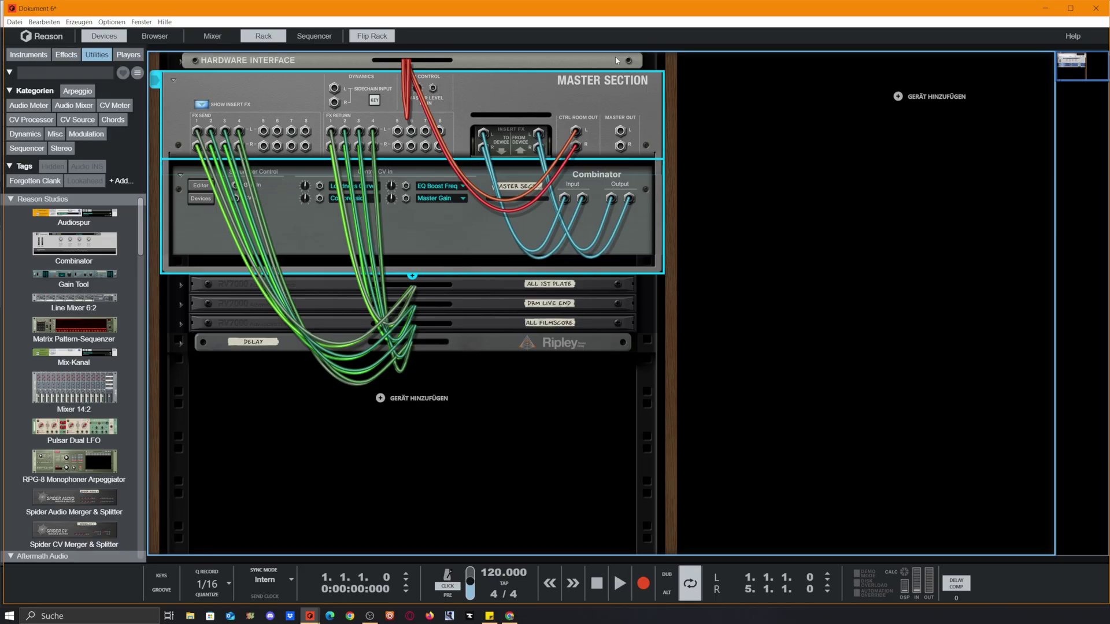
Step: Check the selectable Control Room Out sources in the mixer's master channel, keeping Master, and return to the rack
drag(619, 49, 697, 481)
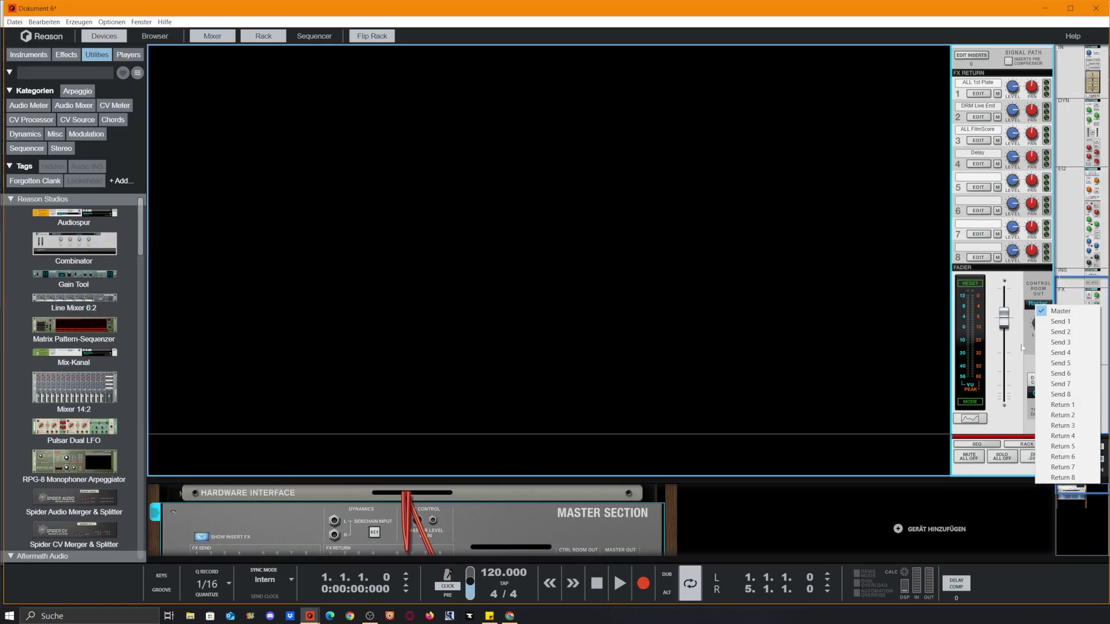
click(756, 412)
drag(626, 482, 509, 48)
Step: Add a Redrum Drum Computer with a Drum Sequencer player to the rack and run the sequencer's pattern
drag(74, 523, 347, 428)
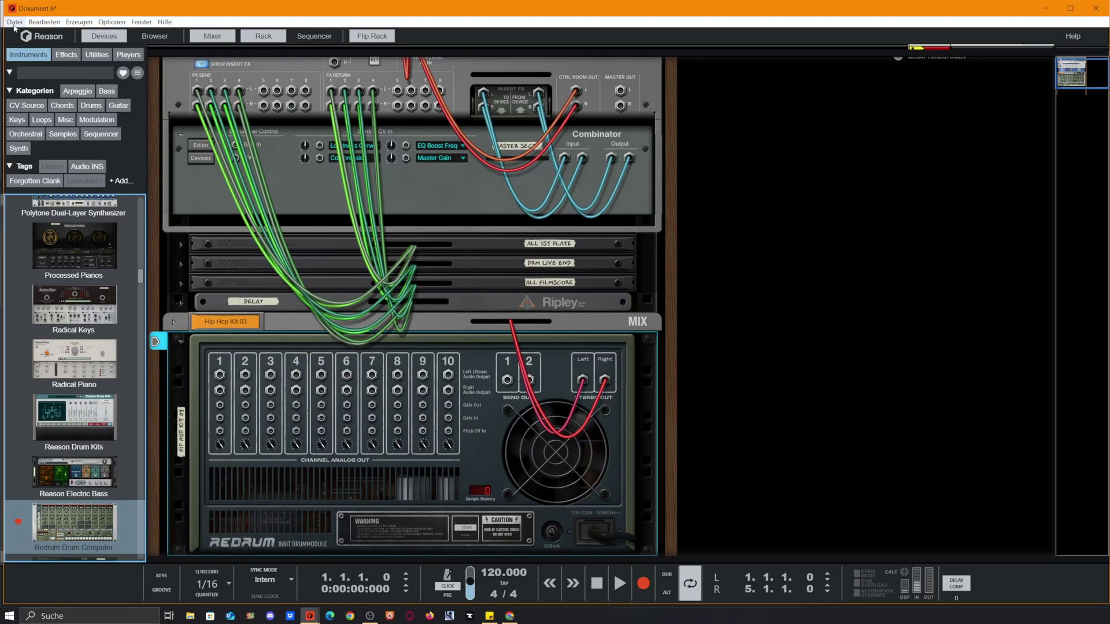
click(127, 55)
scroll(68, 309, down, 2)
scroll(68, 309, up, 3)
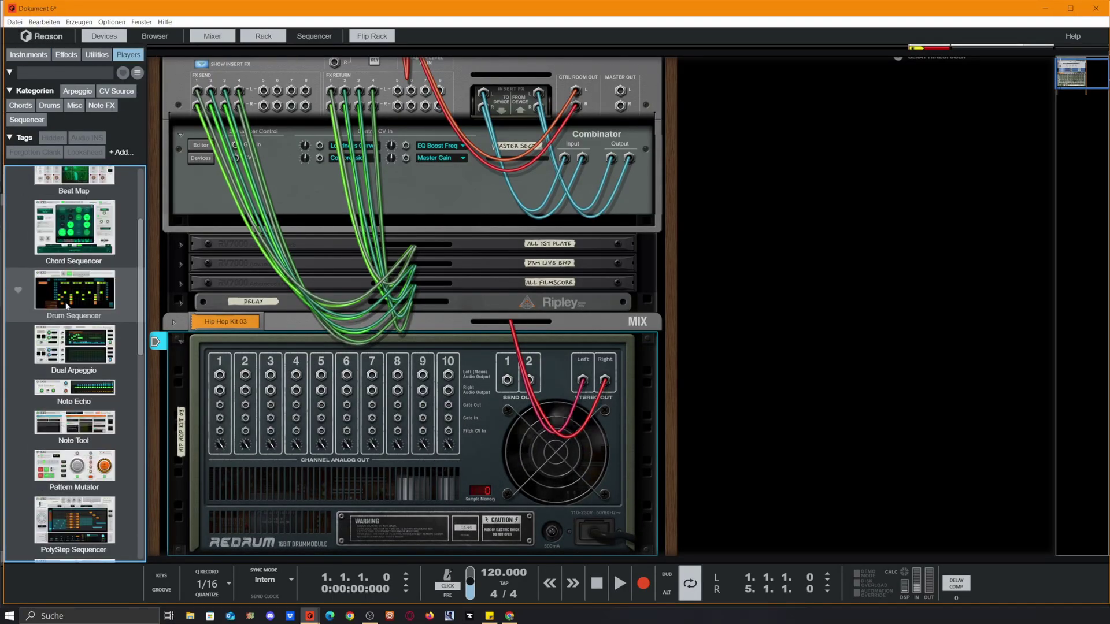
scroll(71, 301, up, 3)
click(375, 353)
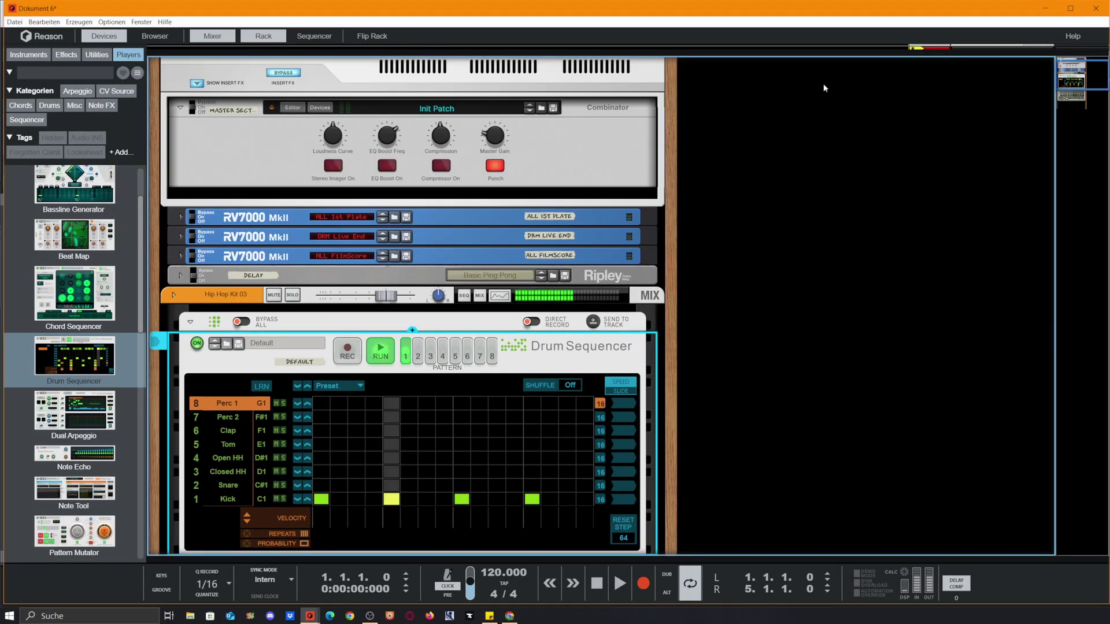
Step: In the mixer, enable send 1 on the Hip Hop Kit 03 channel and set Control Room Out to Return 1
drag(826, 53, 853, 547)
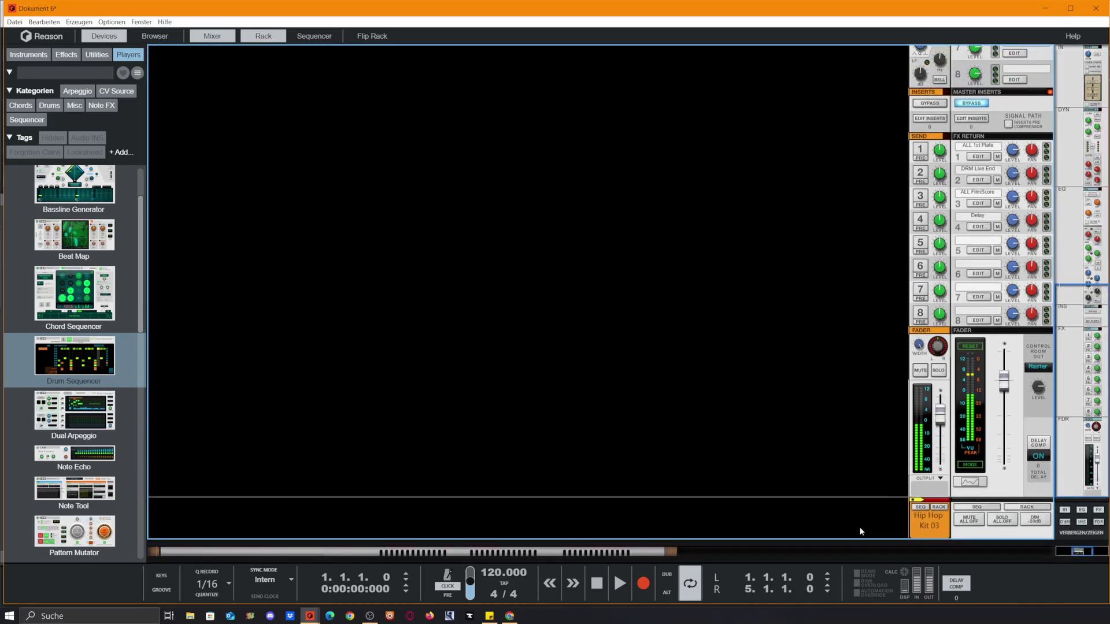
click(920, 150)
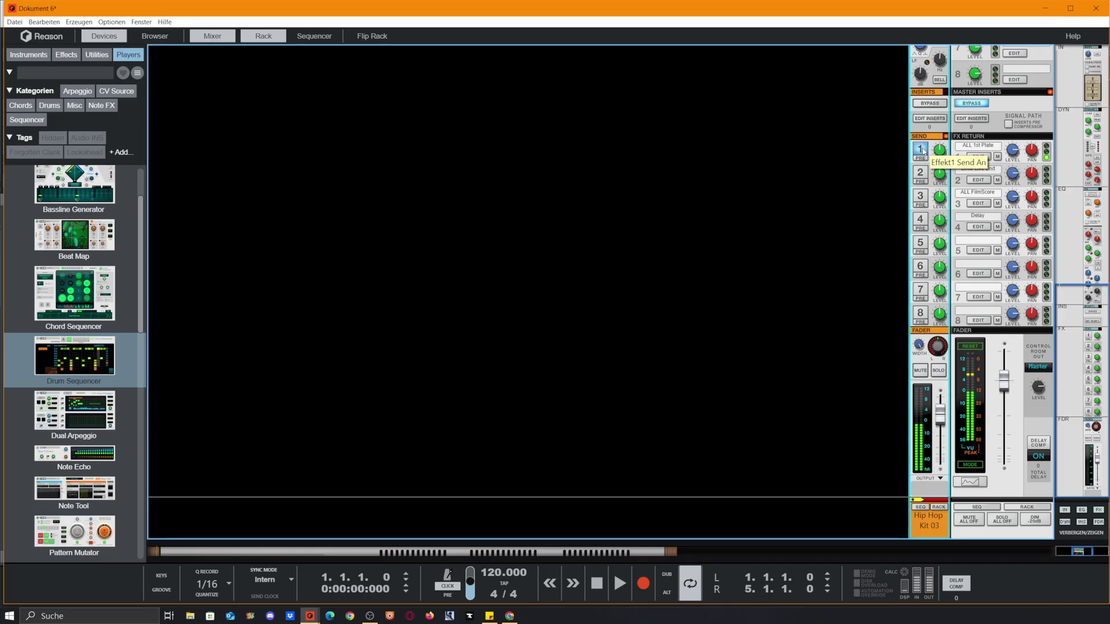
click(1046, 369)
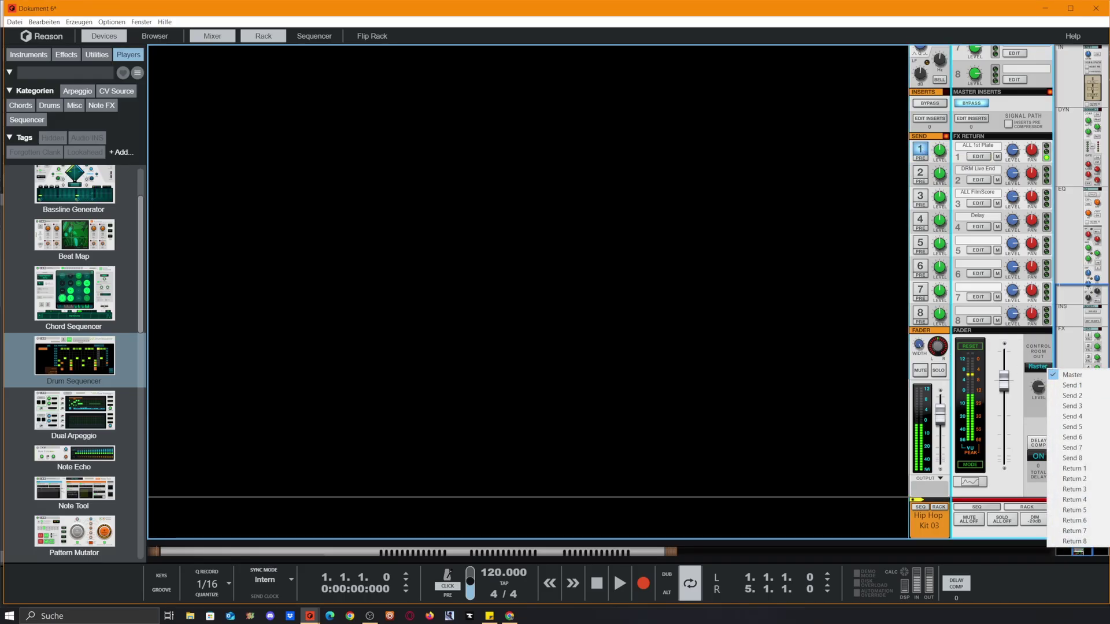
click(1100, 475)
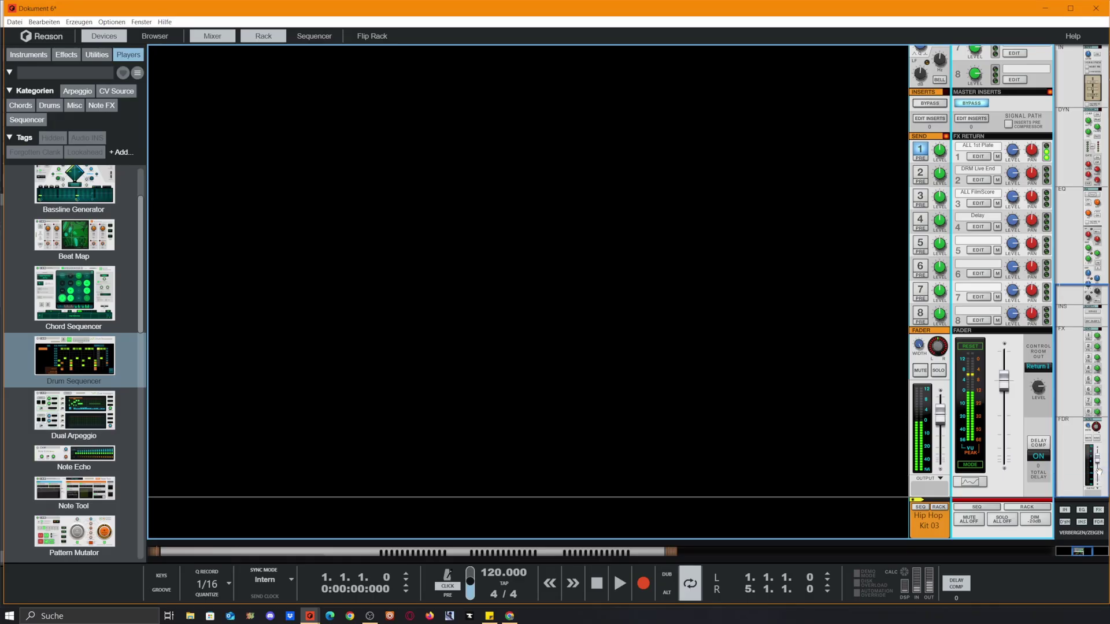
Step: Set Control Room Out to Send 1 and check the drum channel's send 1 level
click(1049, 371)
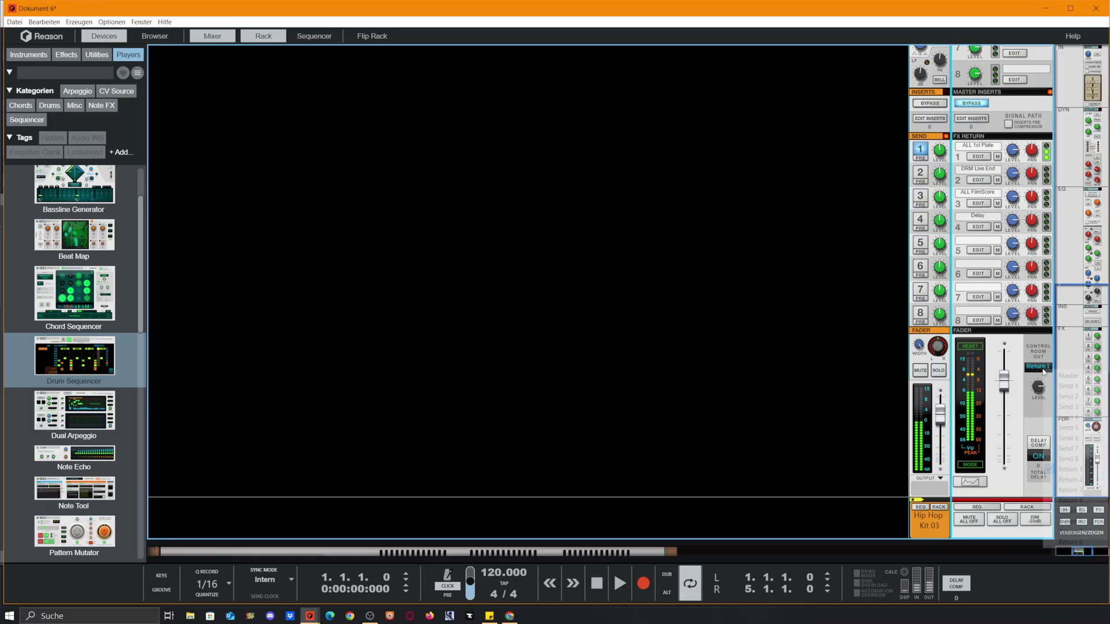
click(1075, 391)
mouse_move(940, 152)
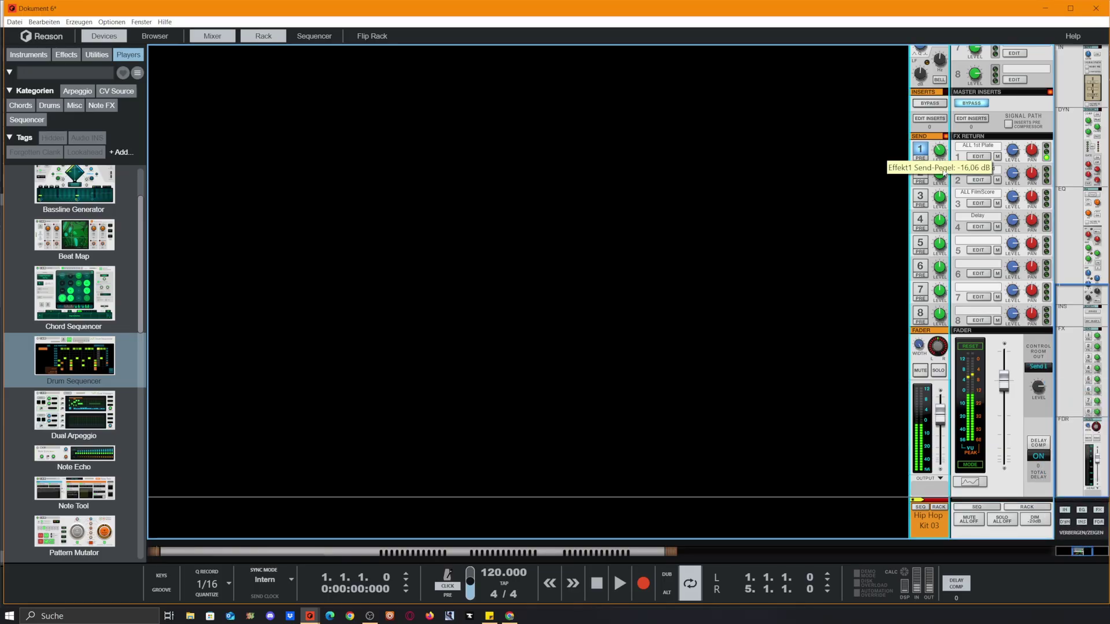
drag(949, 123, 949, 118)
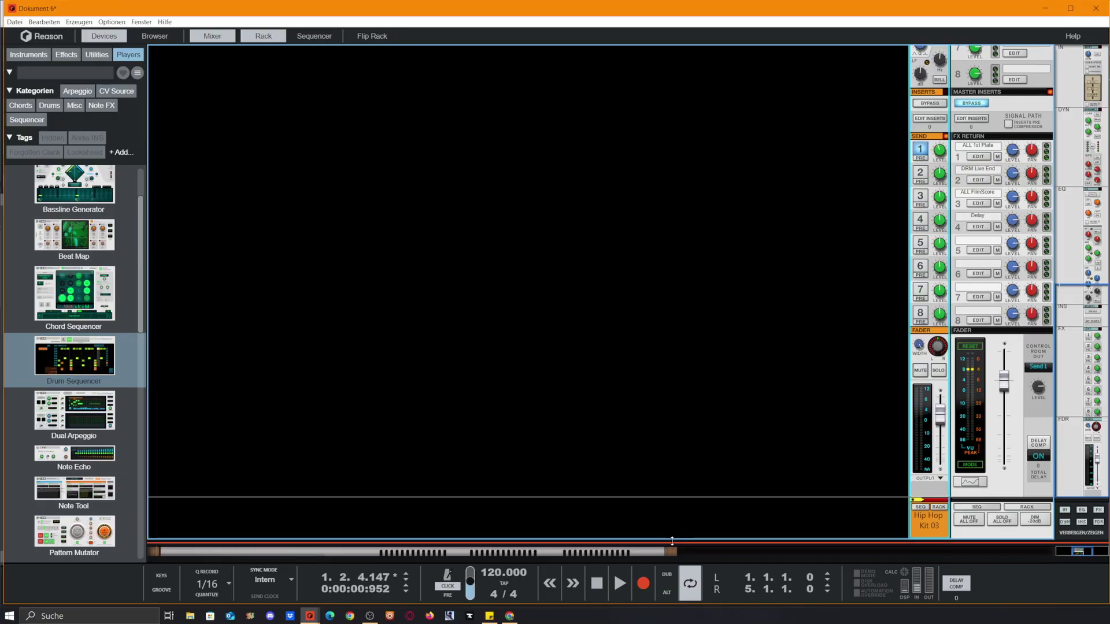
Step: Reset Control Room Out to Master, switch off send 1 on the drum channel and return to the full rack
drag(672, 541, 681, 455)
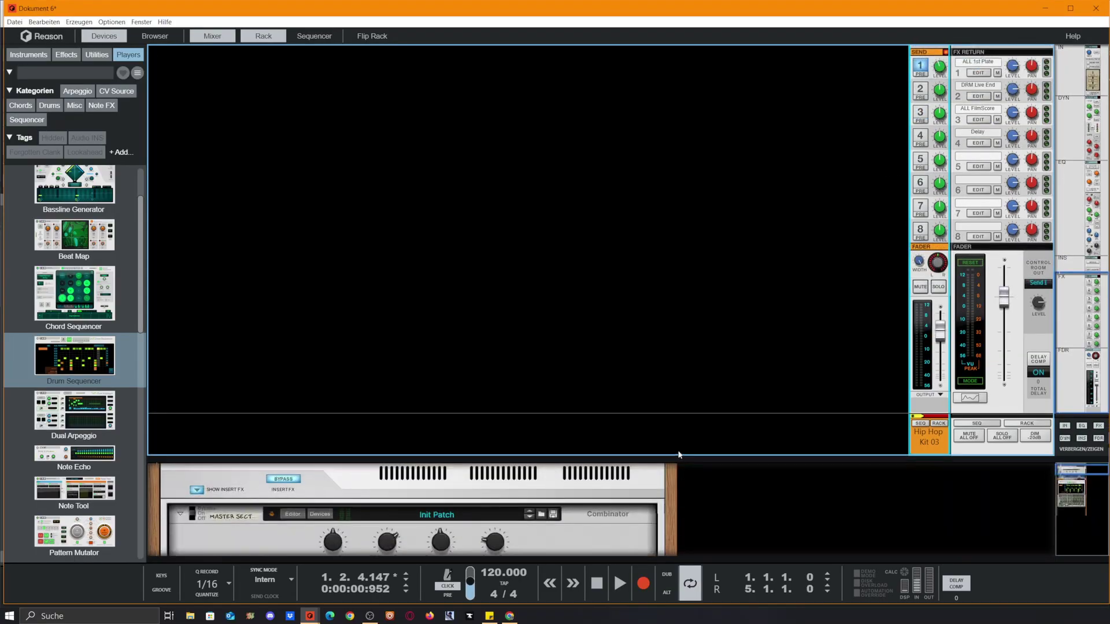
click(1037, 283)
click(1065, 286)
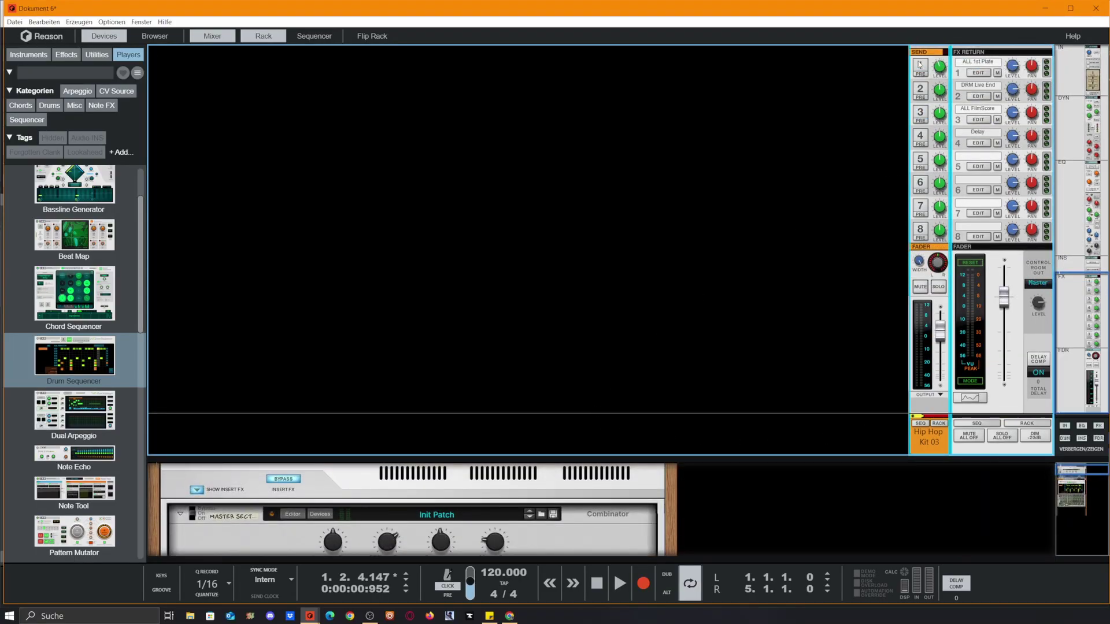
drag(713, 458, 723, 296)
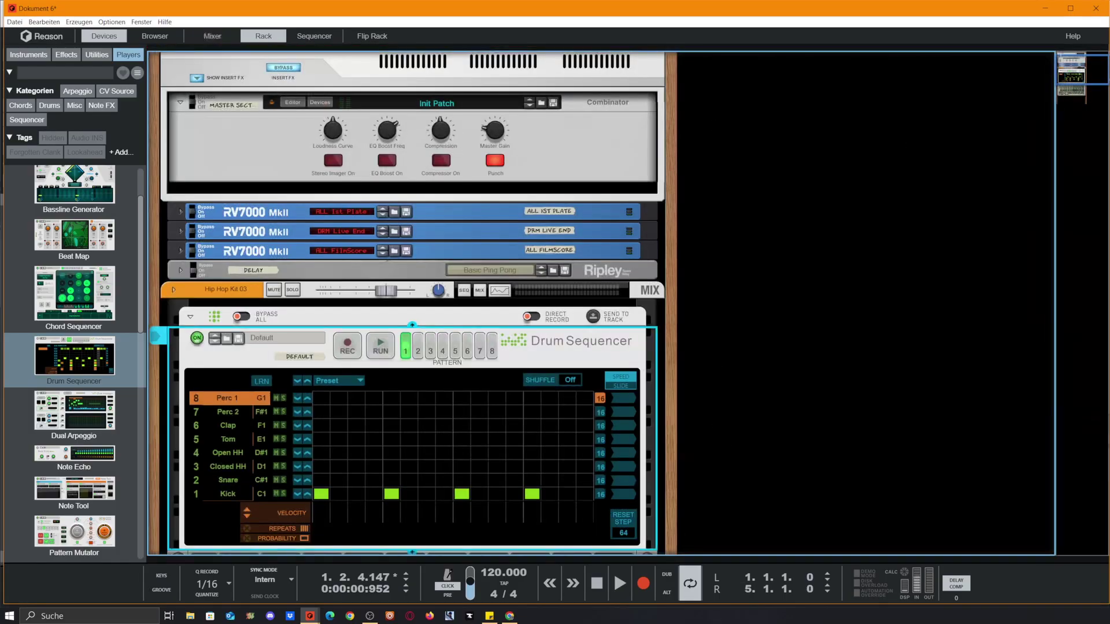
Step: Add a Channel EQ in the second rack column and route Master Out through it into the Master Section's Sidechain Input
scroll(486, 175, up, 2)
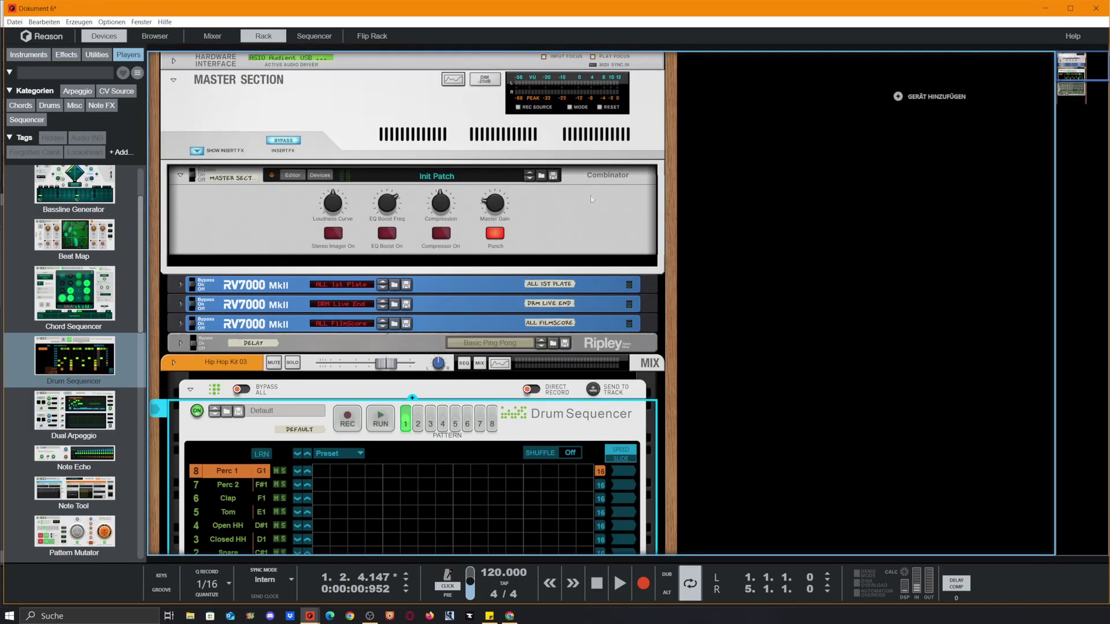
key(Tab)
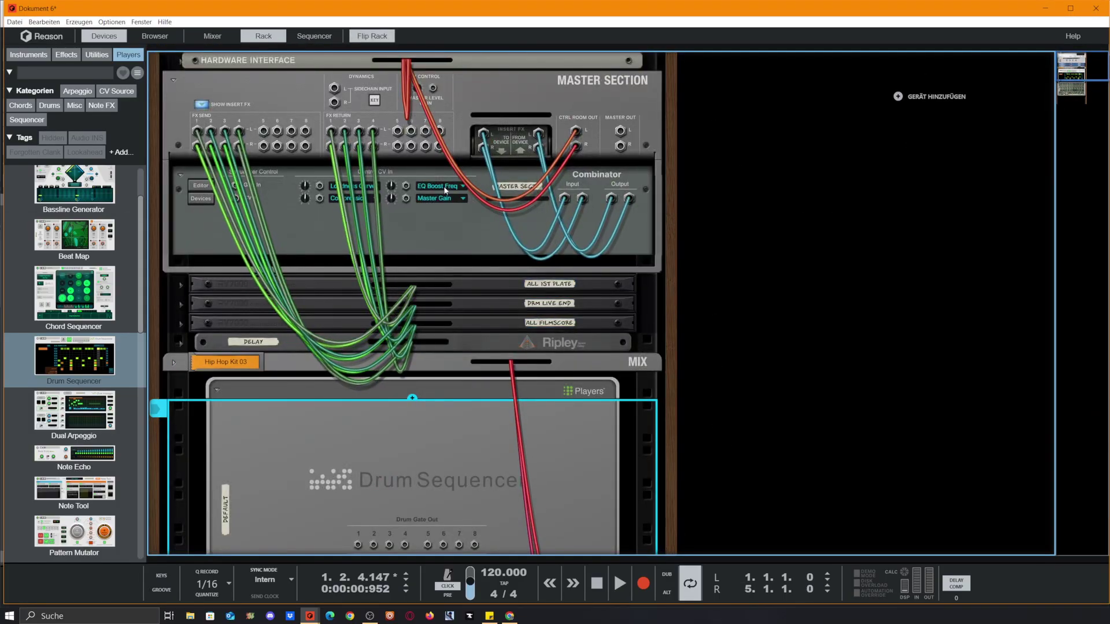
scroll(955, 223, down, 1)
scroll(1050, 256, up, 1)
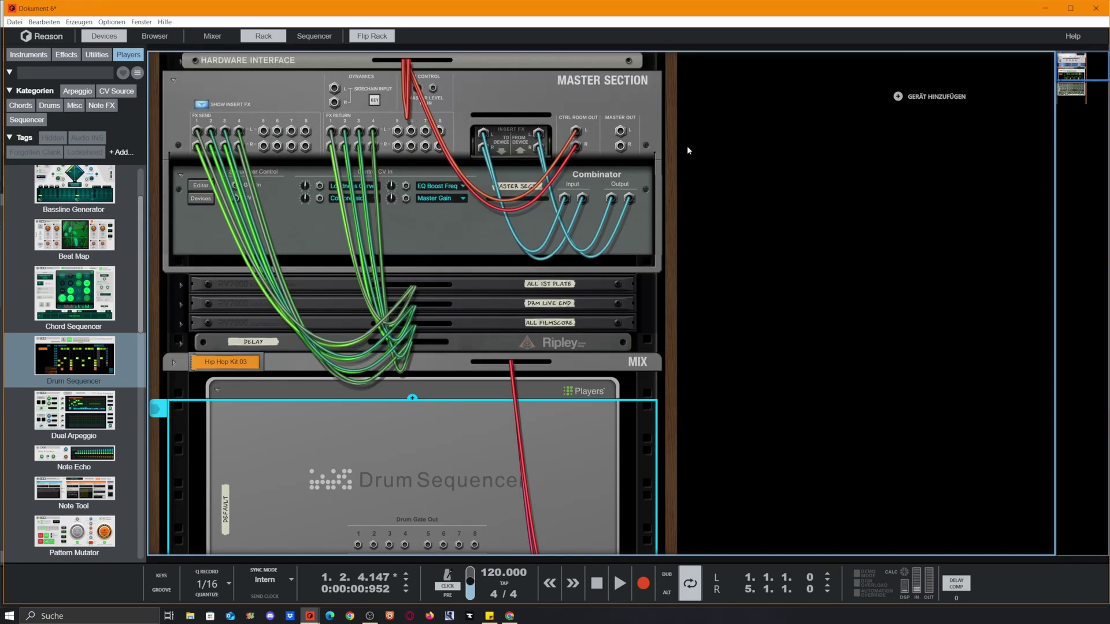
click(66, 54)
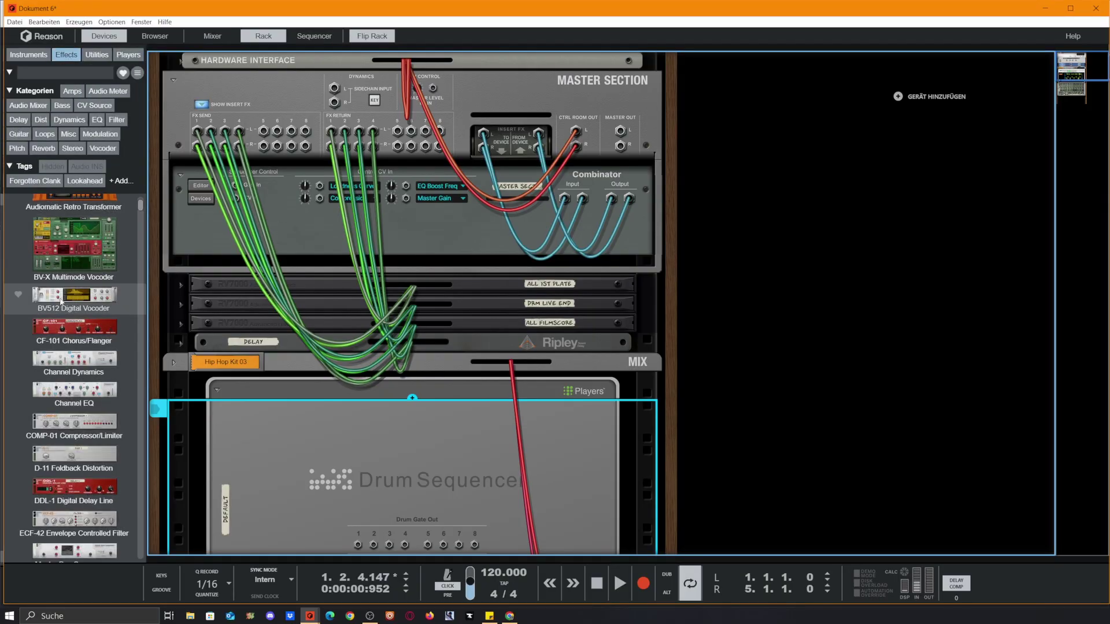
drag(54, 405, 816, 94)
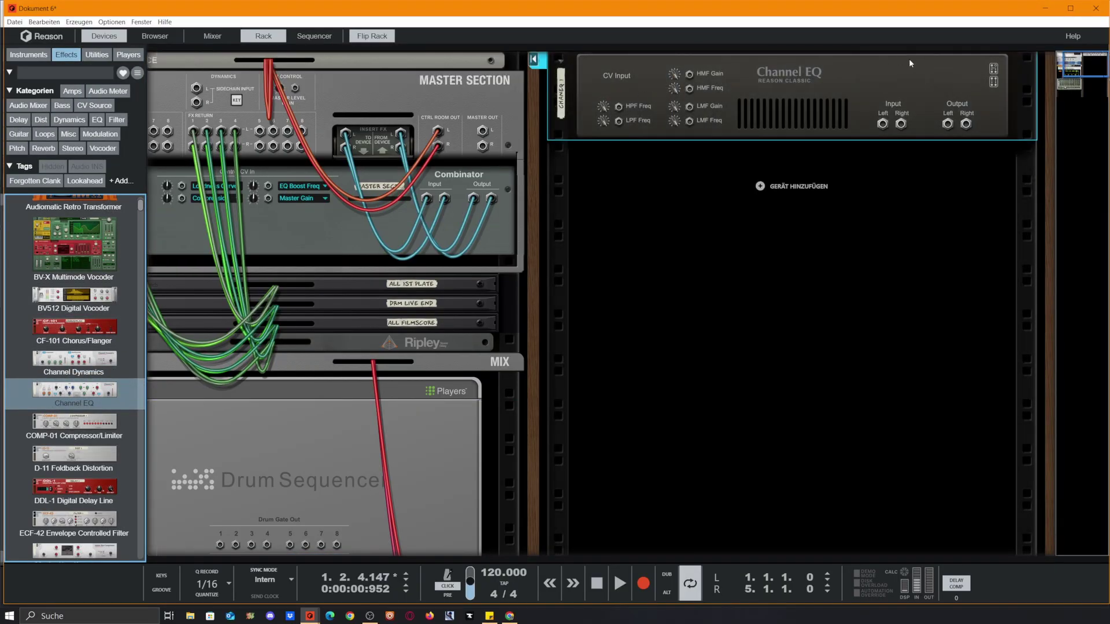
drag(482, 130, 195, 89)
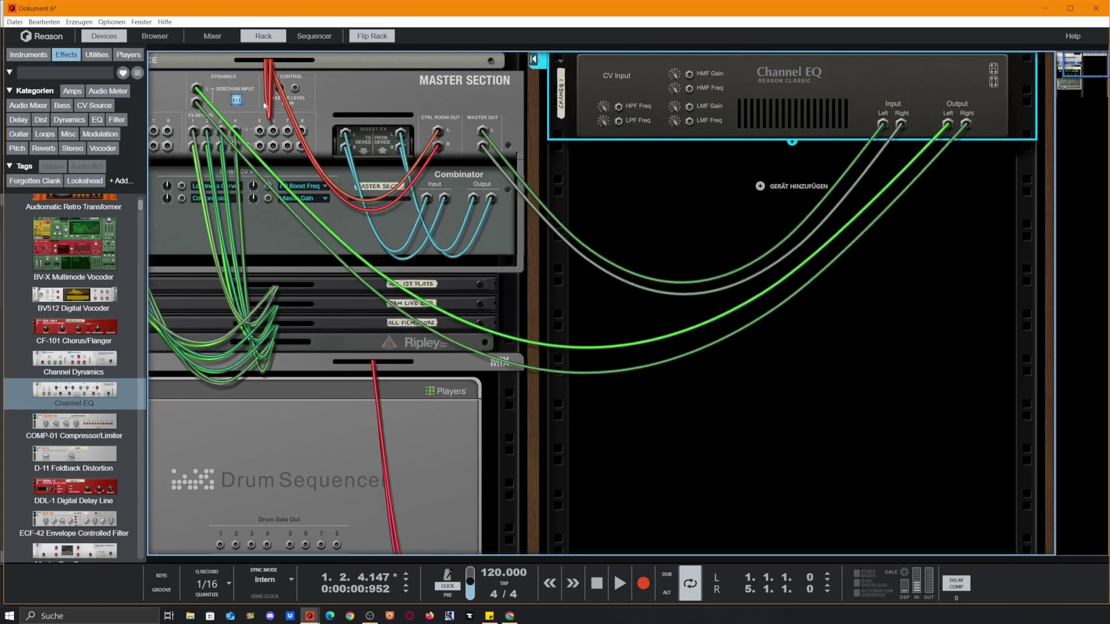
Step: Show the mixer alongside the rack front and turn on the master compressor, auditioning it with short playback
key(Tab)
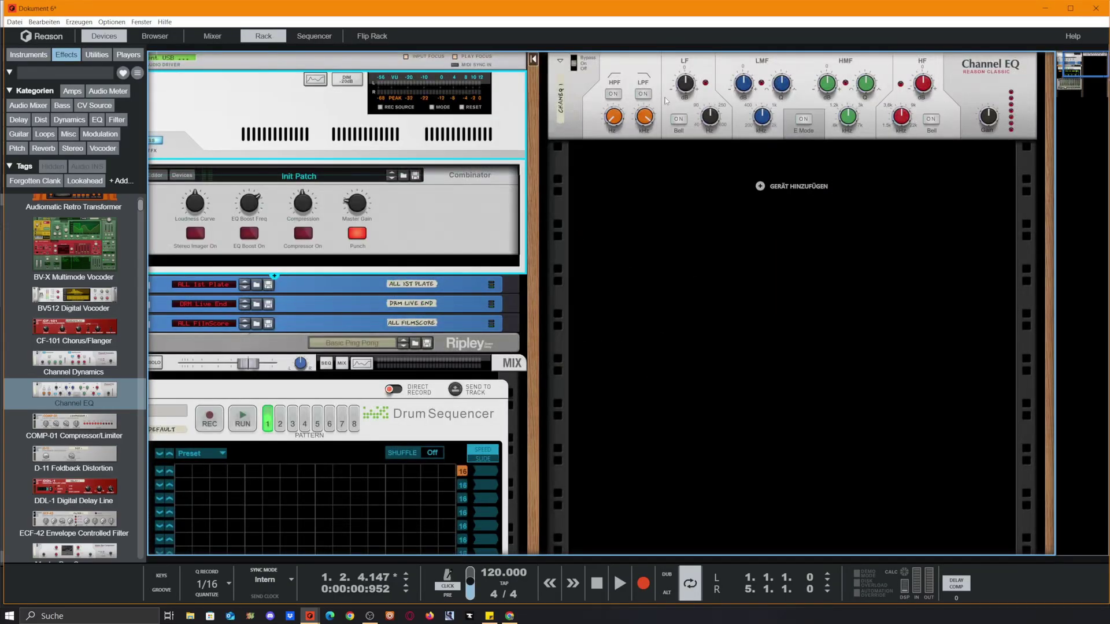
key(F5)
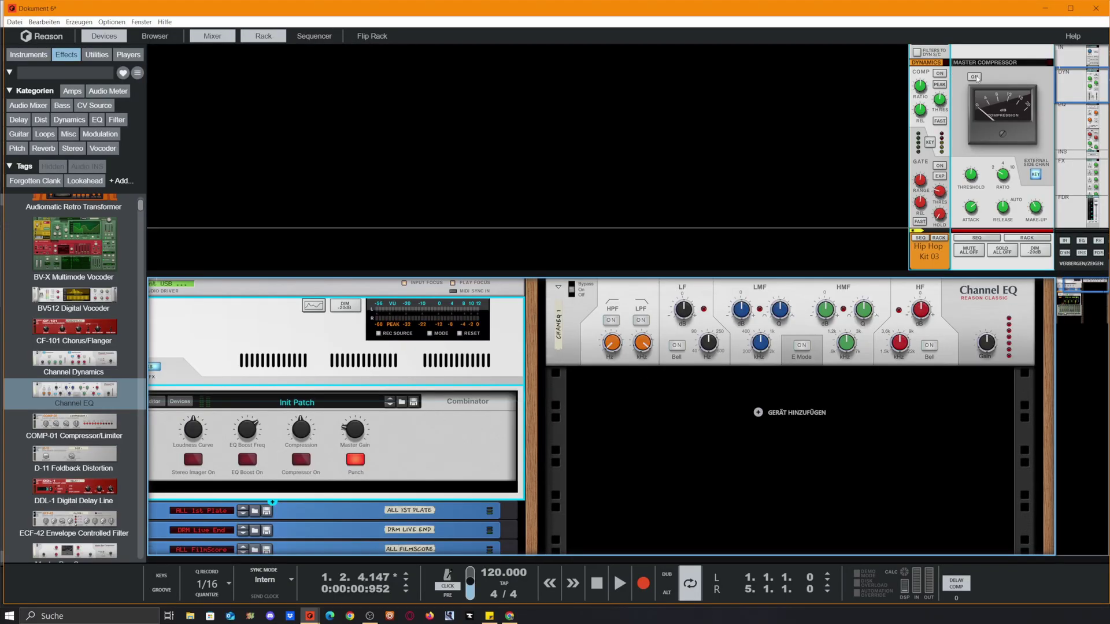
click(975, 76)
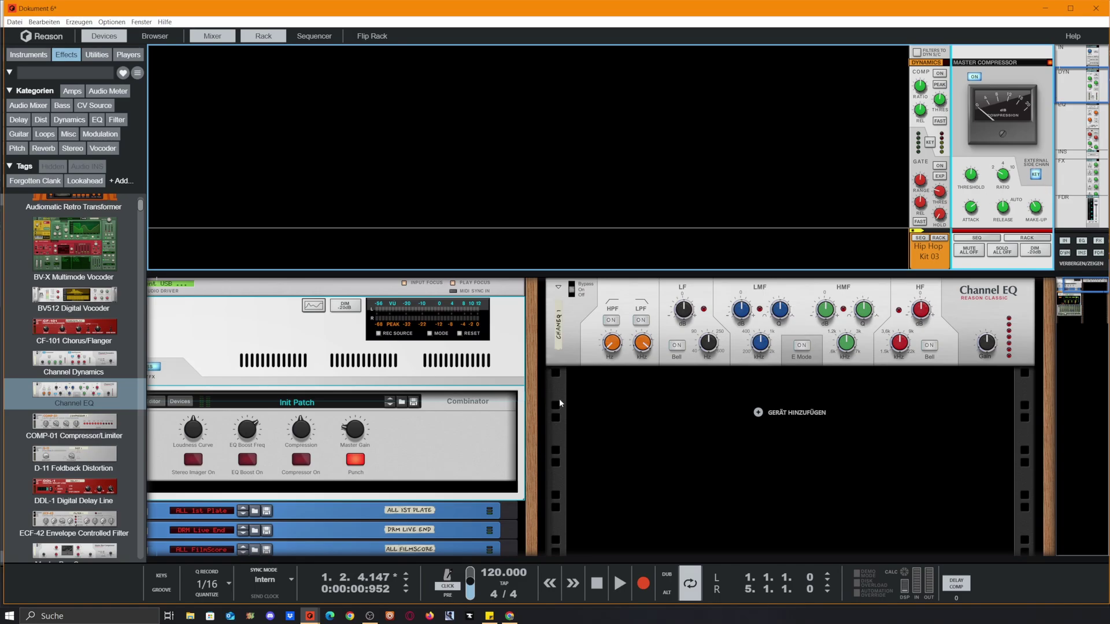
key(space)
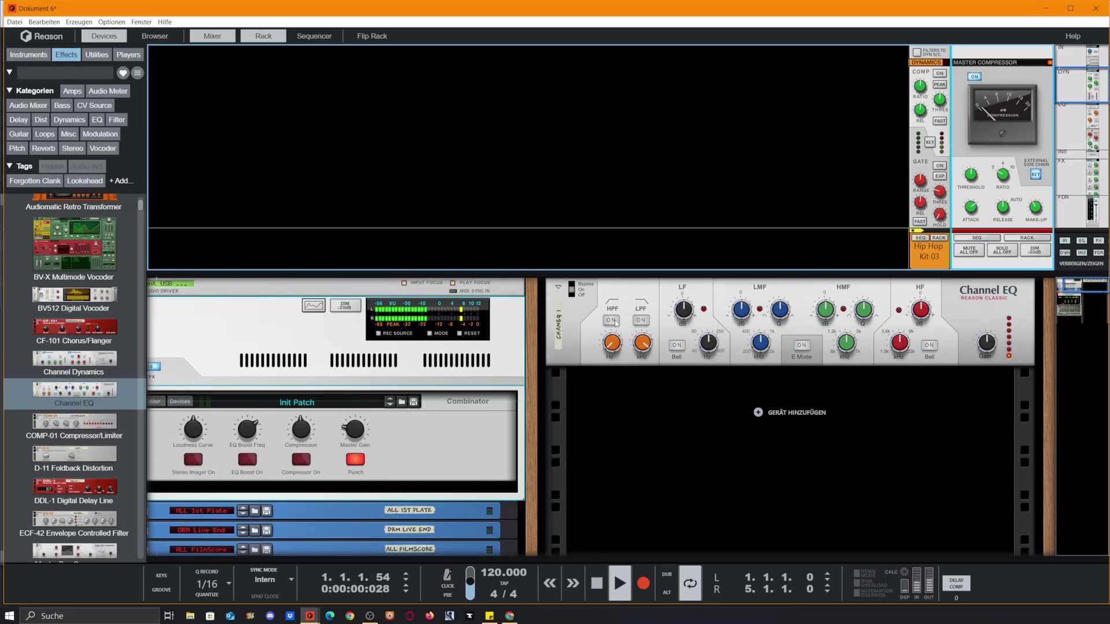
key(space)
Step: Audition the Channel EQ's high-pass filter on the sidechain by sweeping its frequency during playback, then leave the filter switched off
click(612, 321)
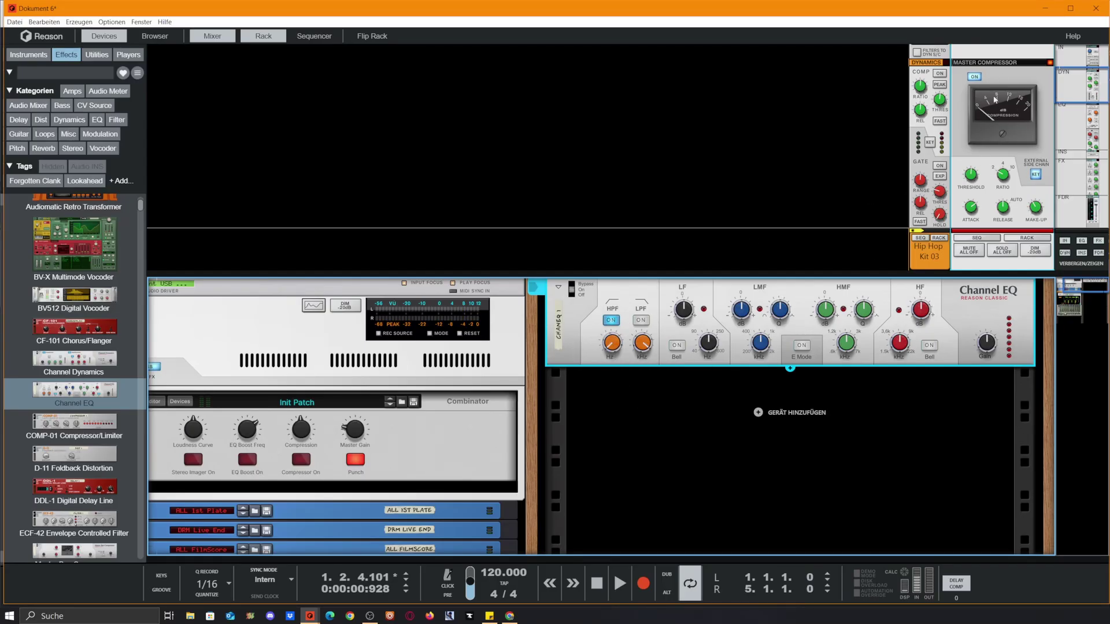
key(space)
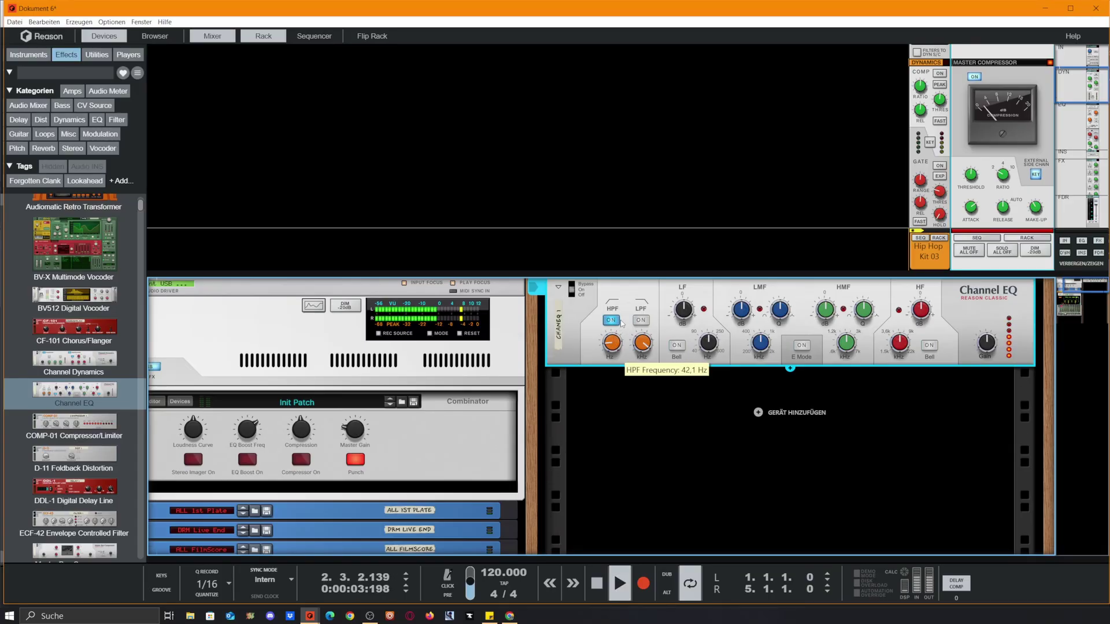
drag(618, 330, 630, 287)
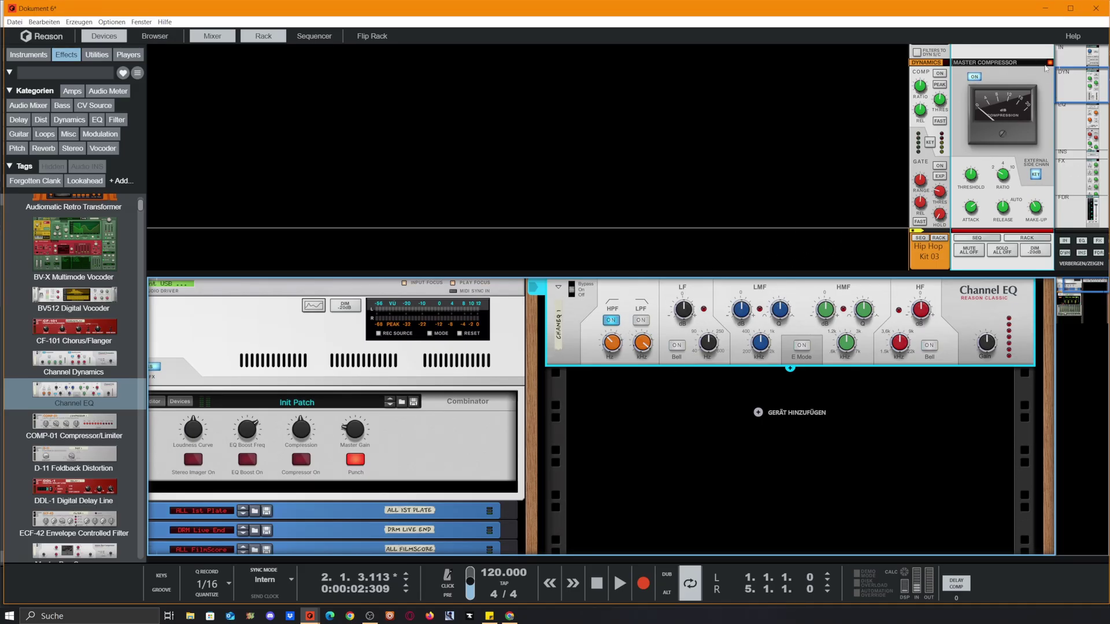
click(611, 320)
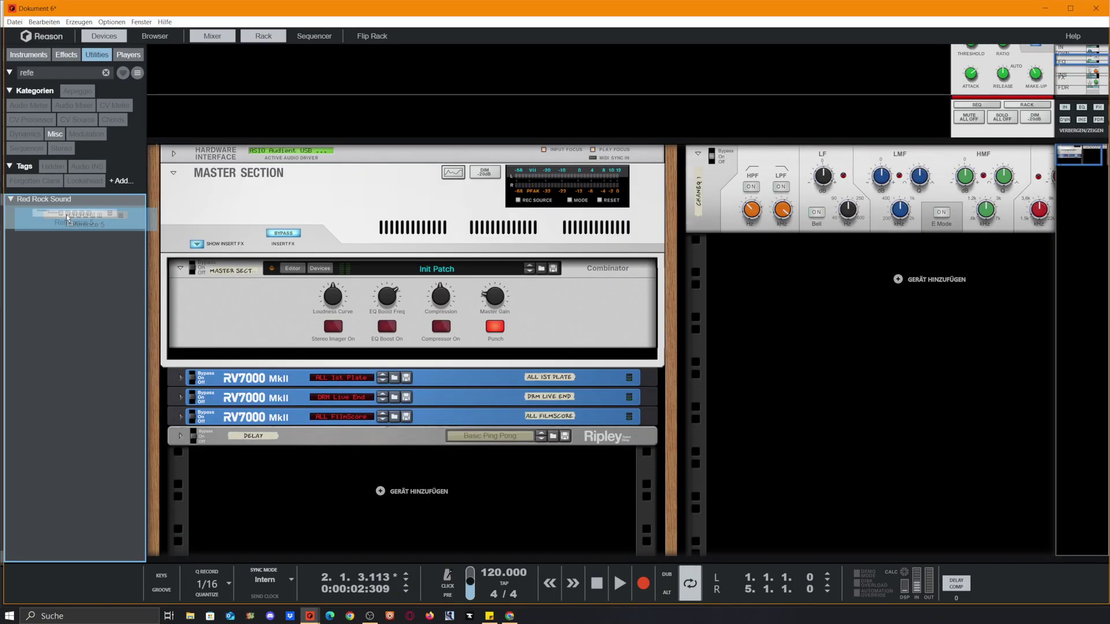
Step: Add a Reference 5 below the Channel EQ and unfold the Hardware Interface's Audio I/O section on the rack rear
drag(81, 219, 826, 265)
key(Tab)
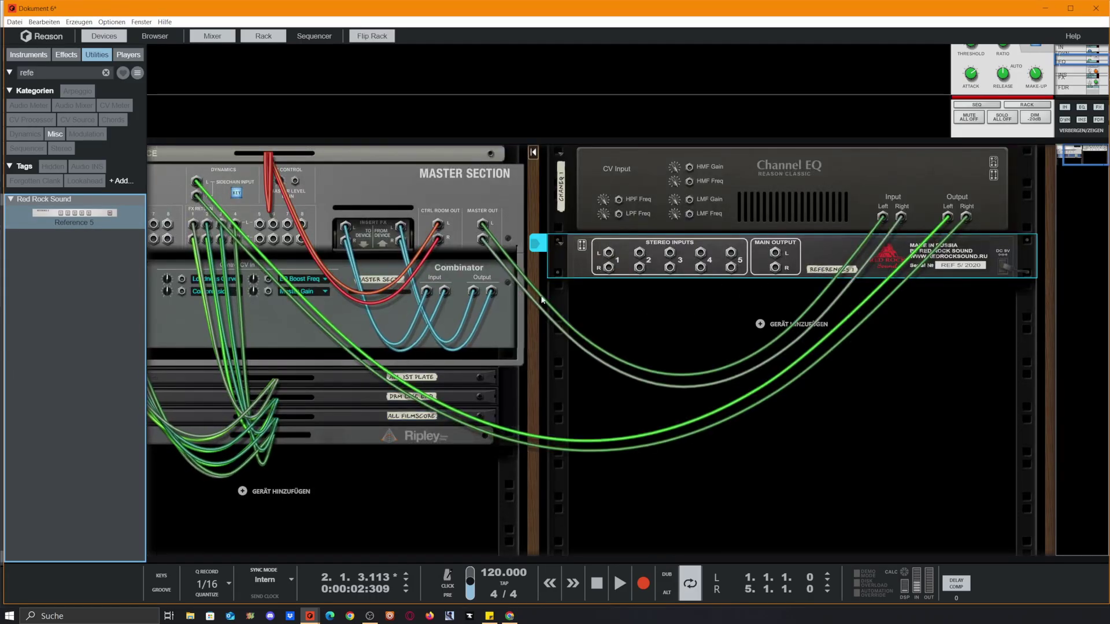
drag(533, 321, 699, 424)
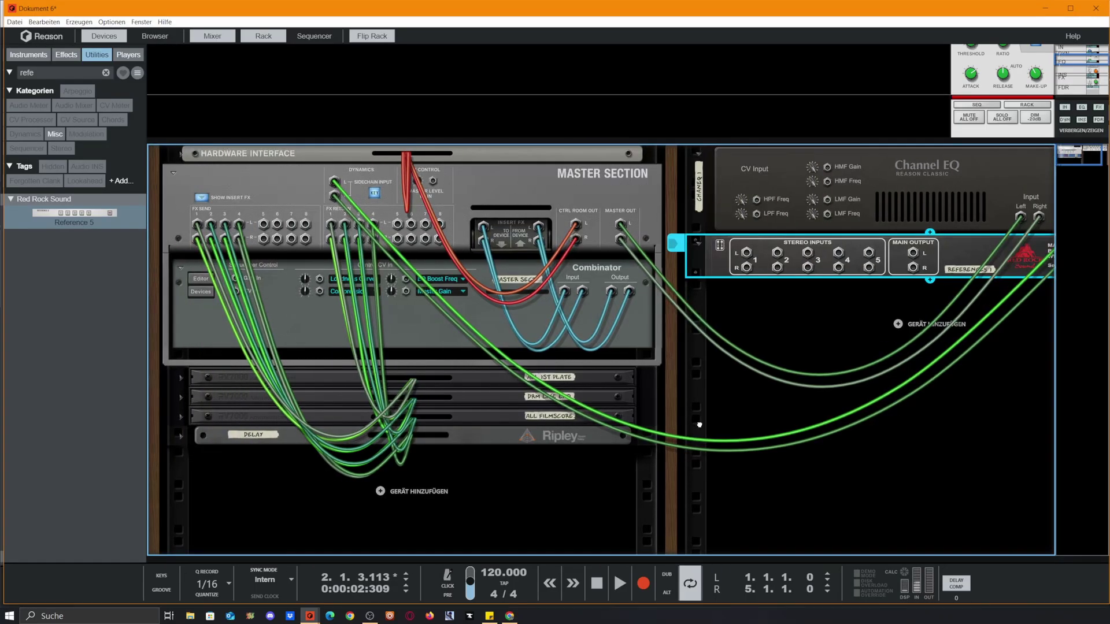
click(181, 155)
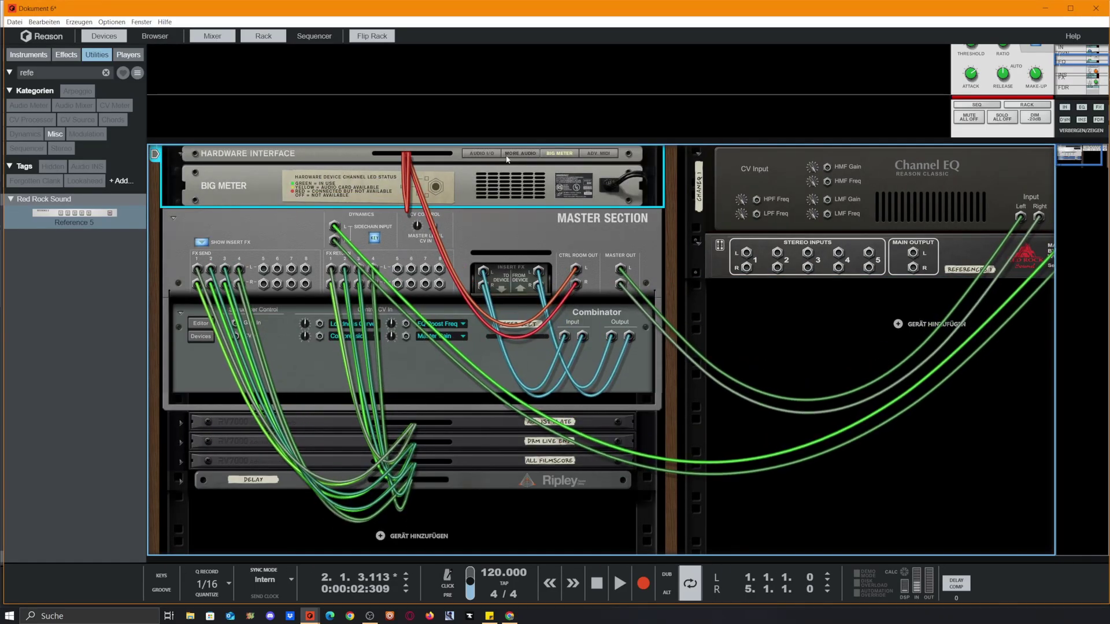
click(480, 154)
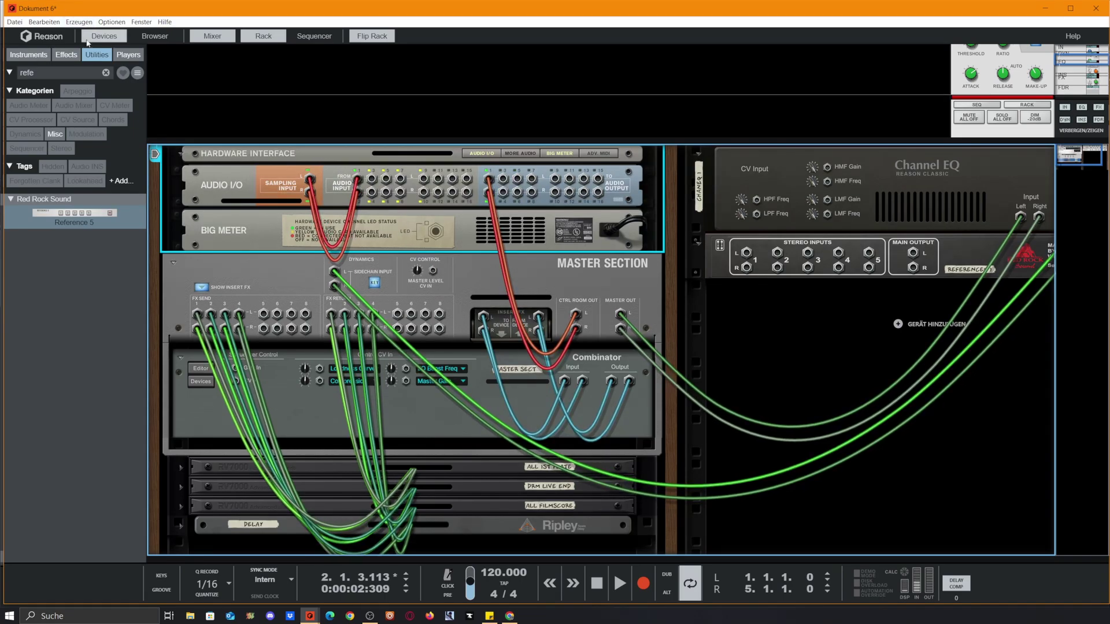
Step: Clear the device search and add a Spider Audio Merger & Splitter between the Channel EQ and Reference 5
click(106, 72)
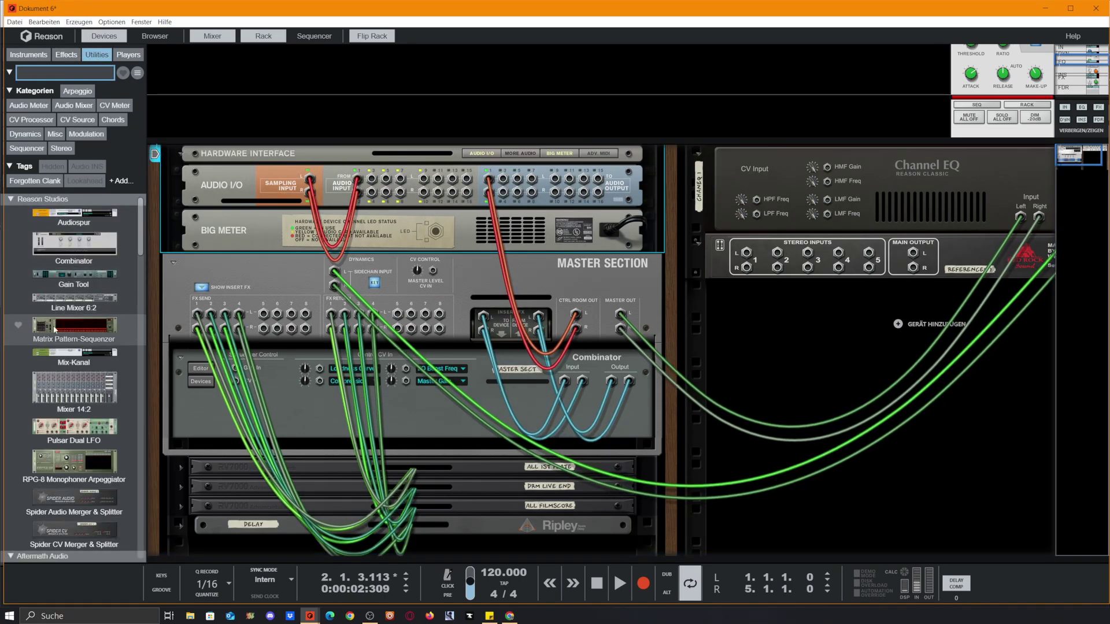
scroll(52, 404, down, 3)
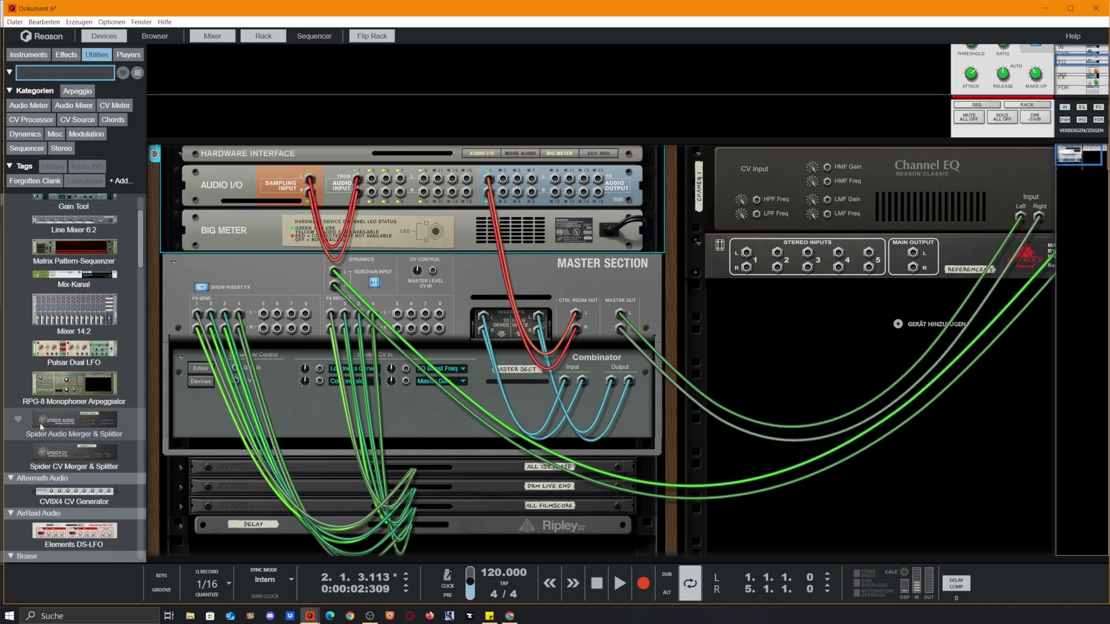
drag(41, 426, 900, 247)
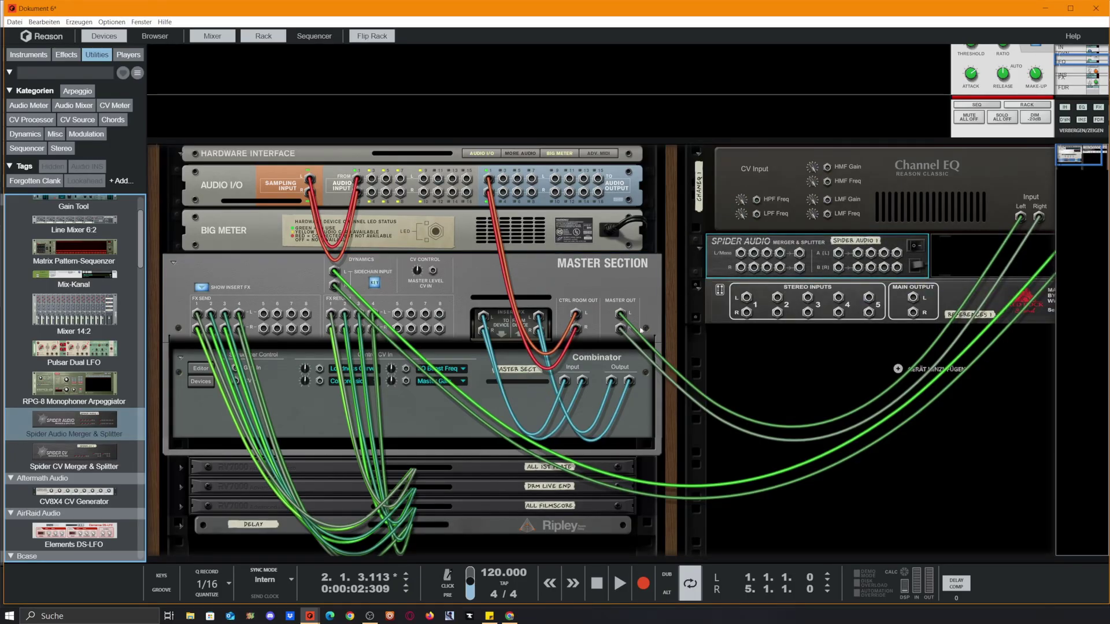
Step: Split Control Room Out through the Spider Audio to the first hardware output pair and to Reference 5's stereo input 1
drag(576, 317, 859, 257)
drag(574, 330, 857, 267)
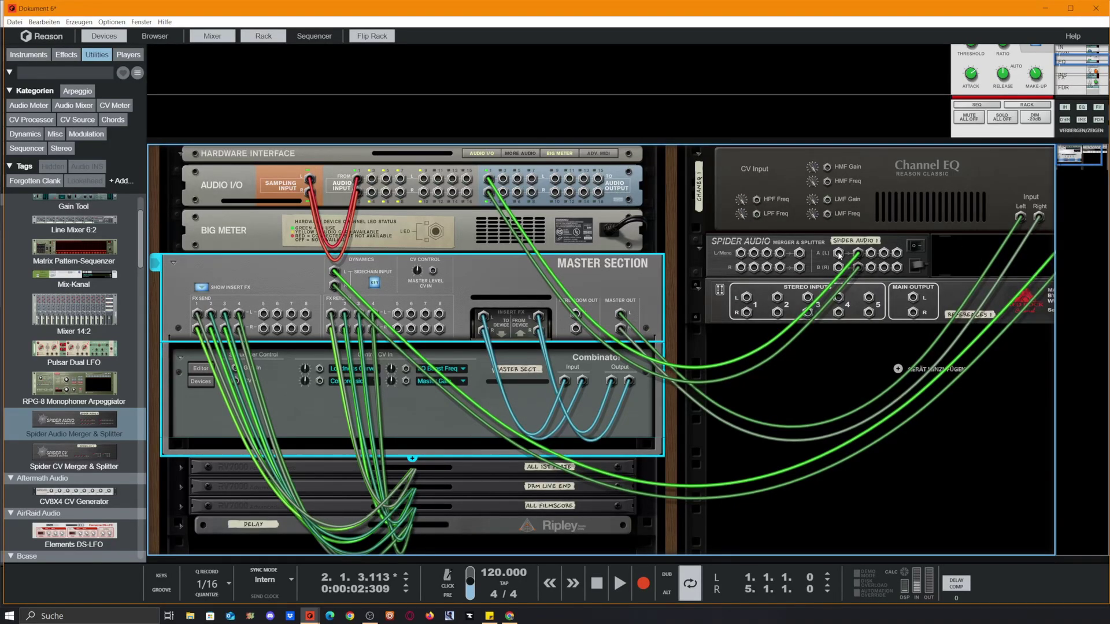
drag(574, 316, 747, 299)
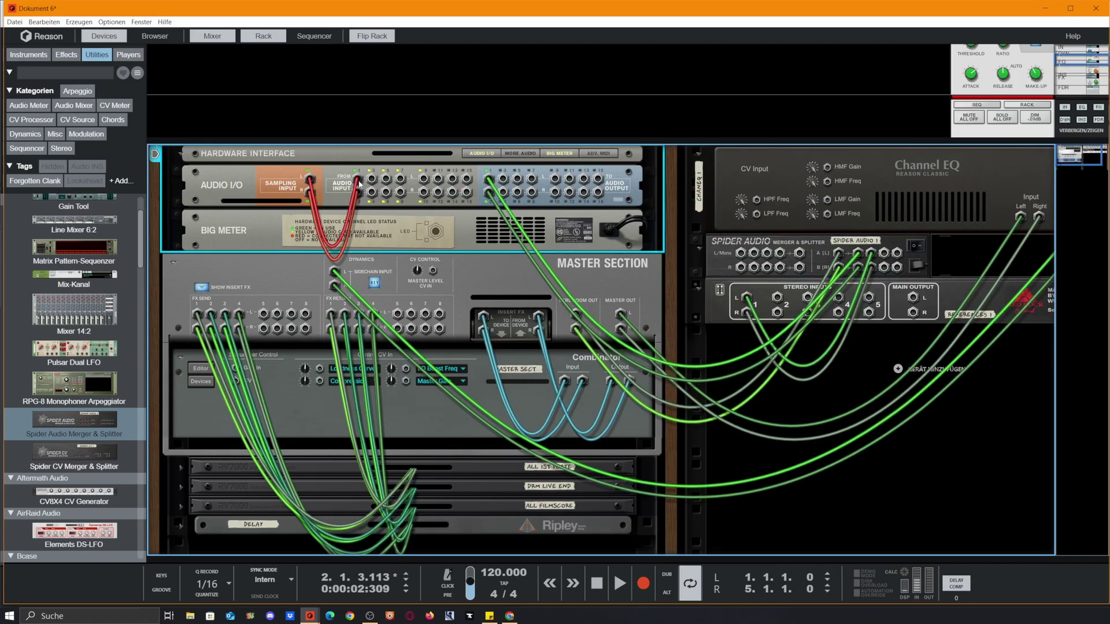
Step: Feed the Sampling Input from Reference 5's Main Output and connect the first six hardware audio inputs to Reference 5's stereo inputs 2 to 5
drag(357, 181, 333, 221)
drag(312, 183, 914, 298)
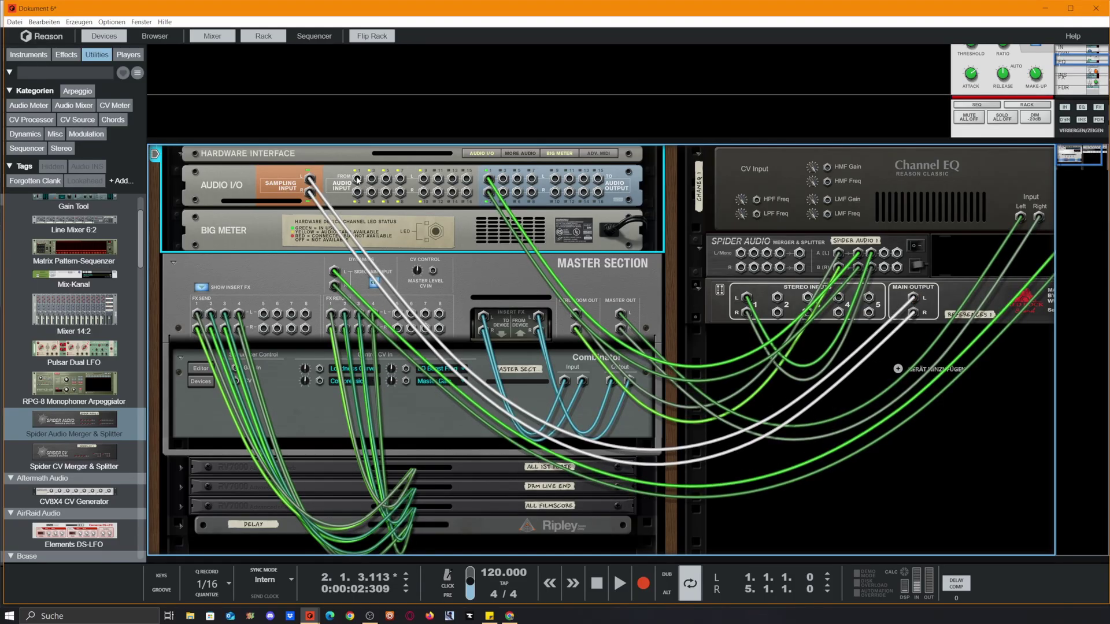
drag(357, 179, 778, 298)
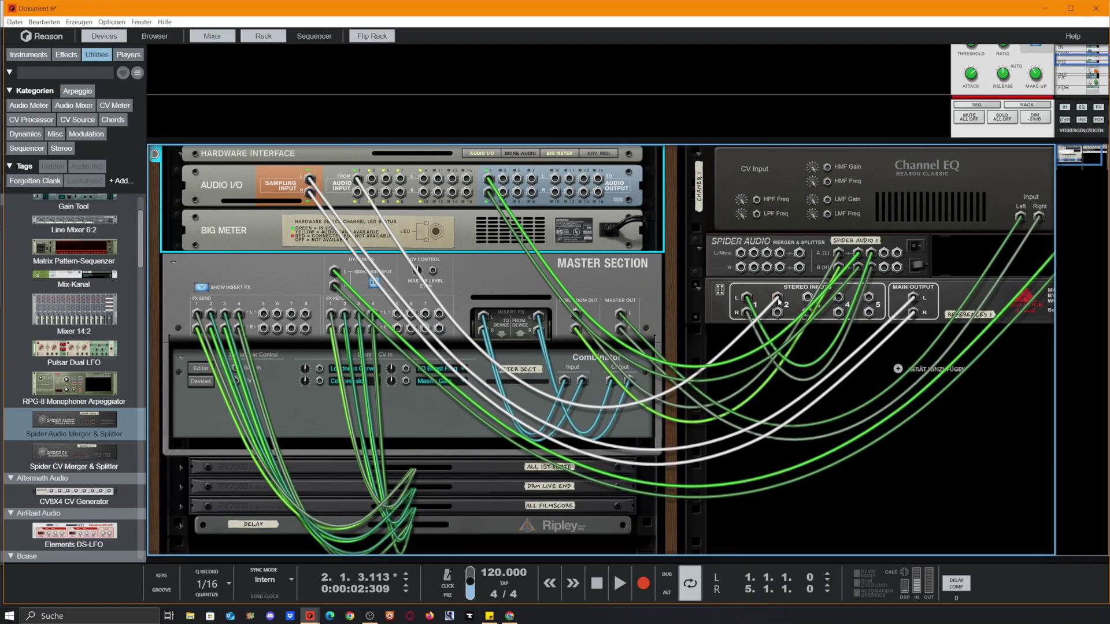
drag(356, 194, 811, 298)
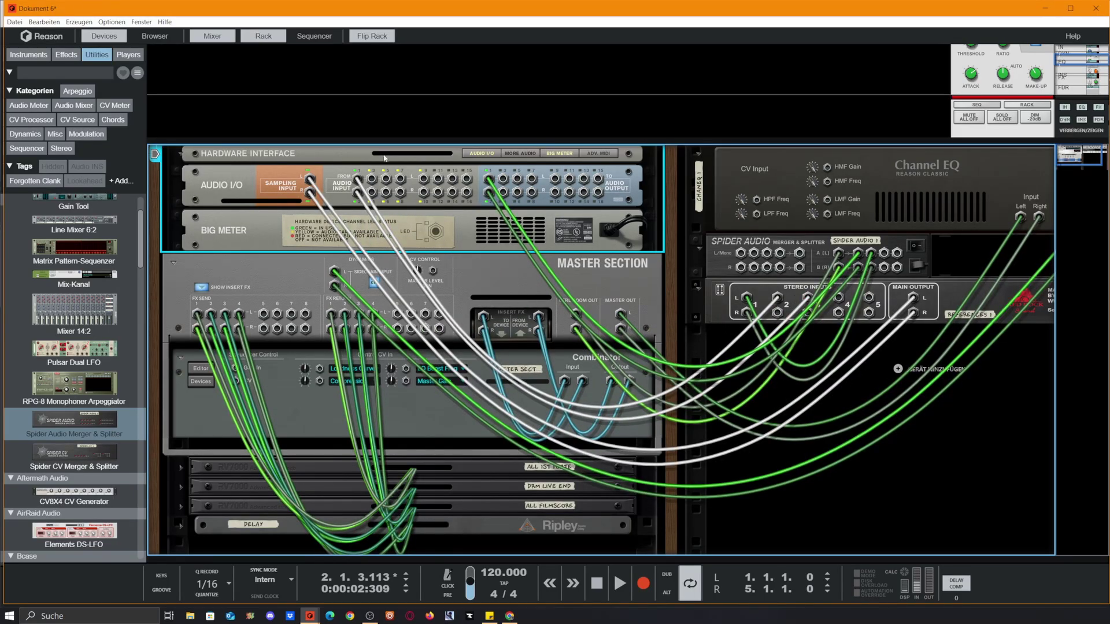
drag(372, 180, 839, 298)
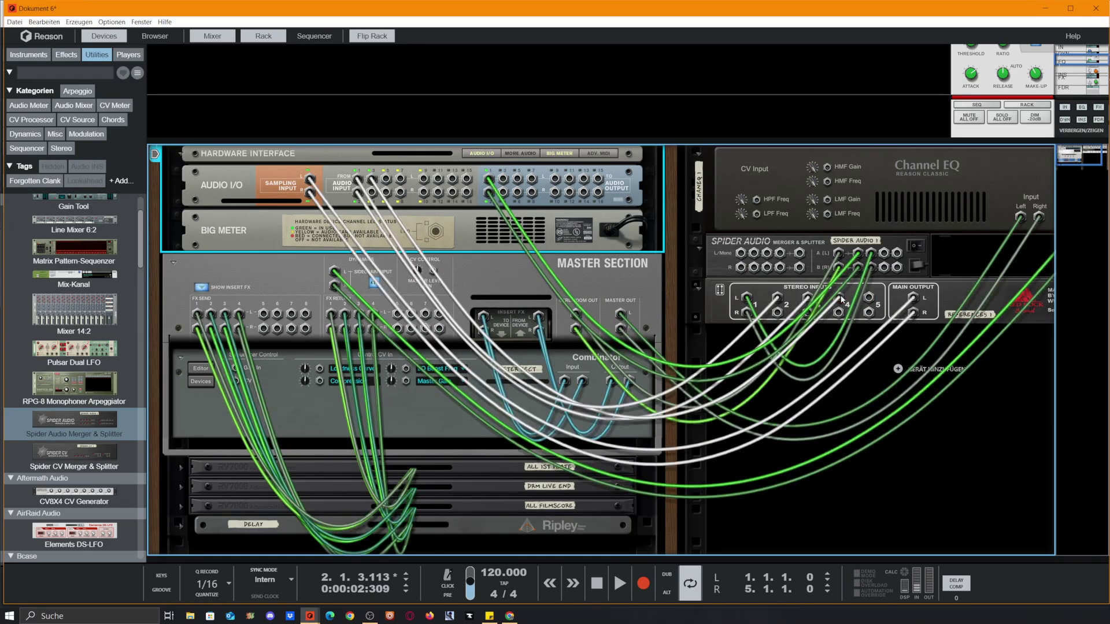
drag(373, 198, 868, 312)
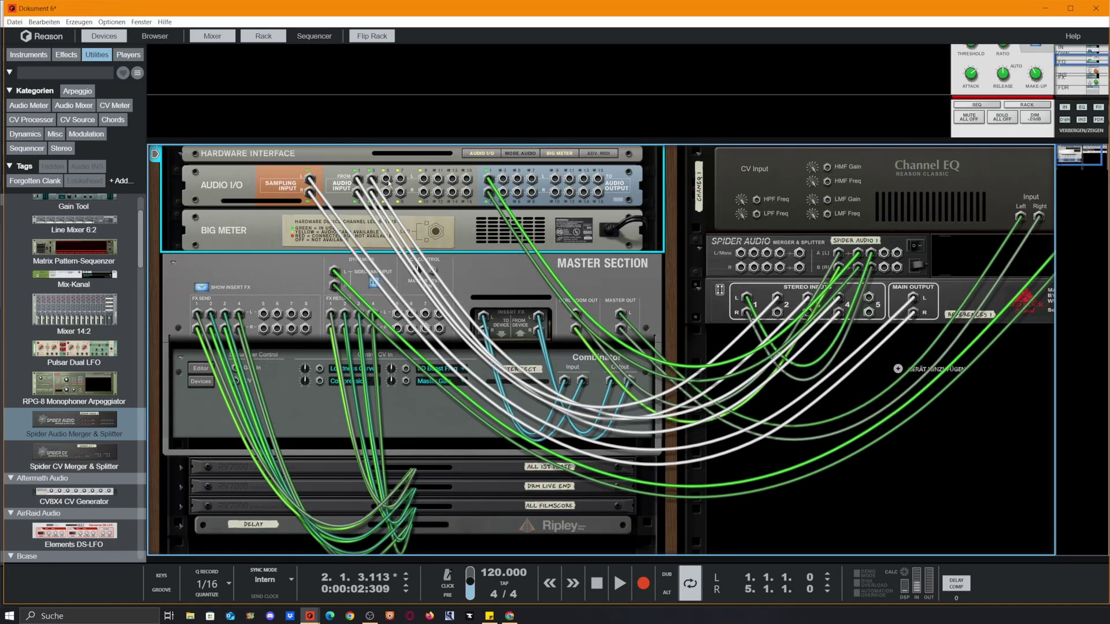
drag(386, 180, 871, 299)
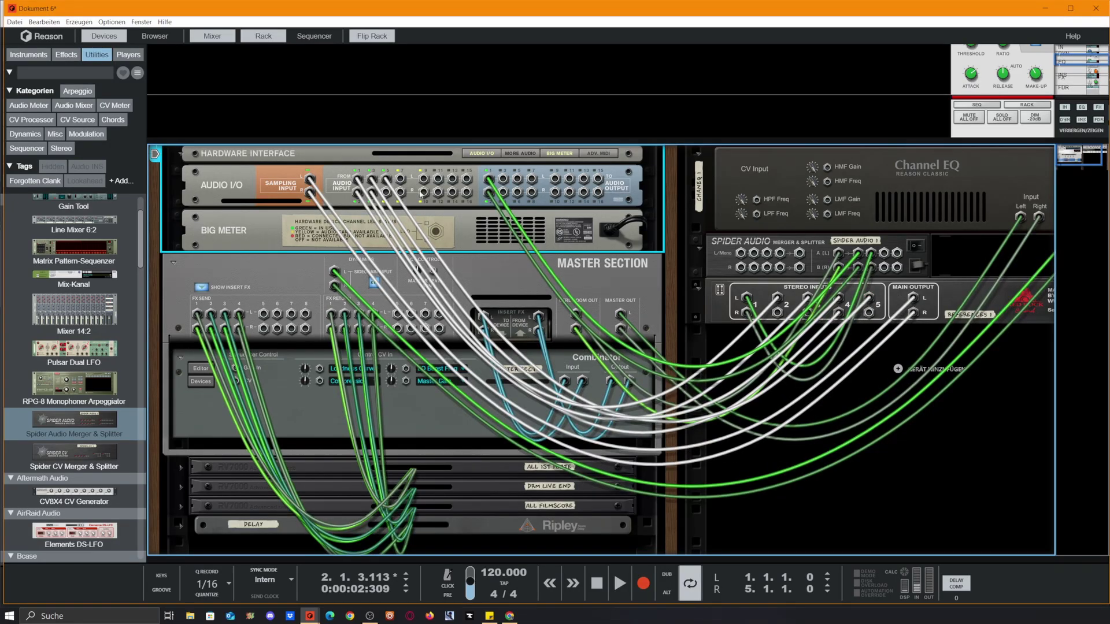
drag(387, 194, 871, 317)
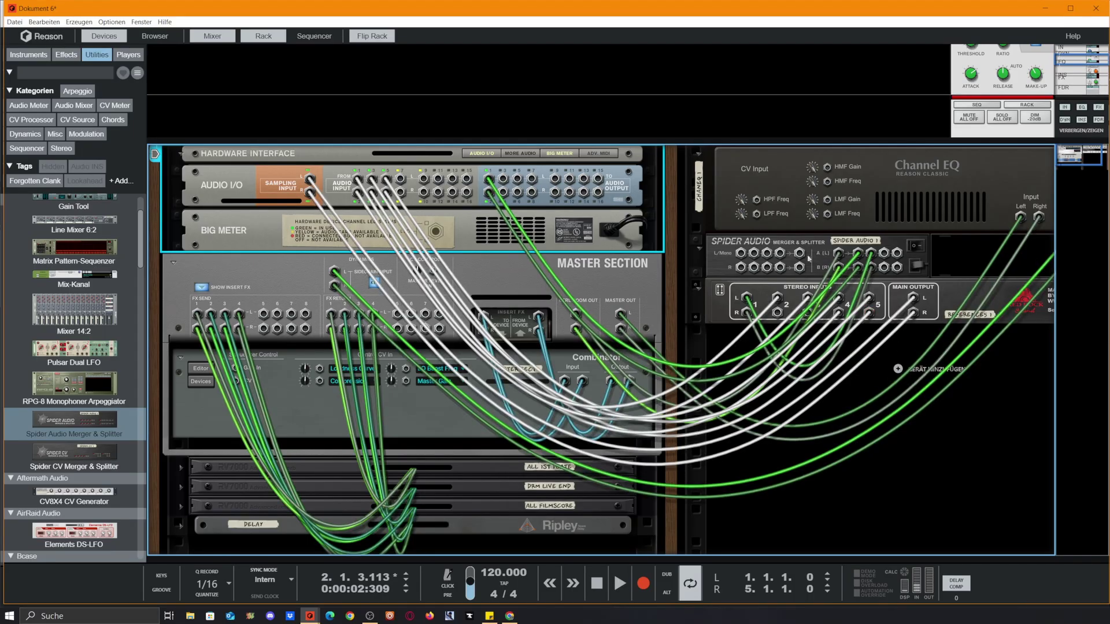
key(Tab)
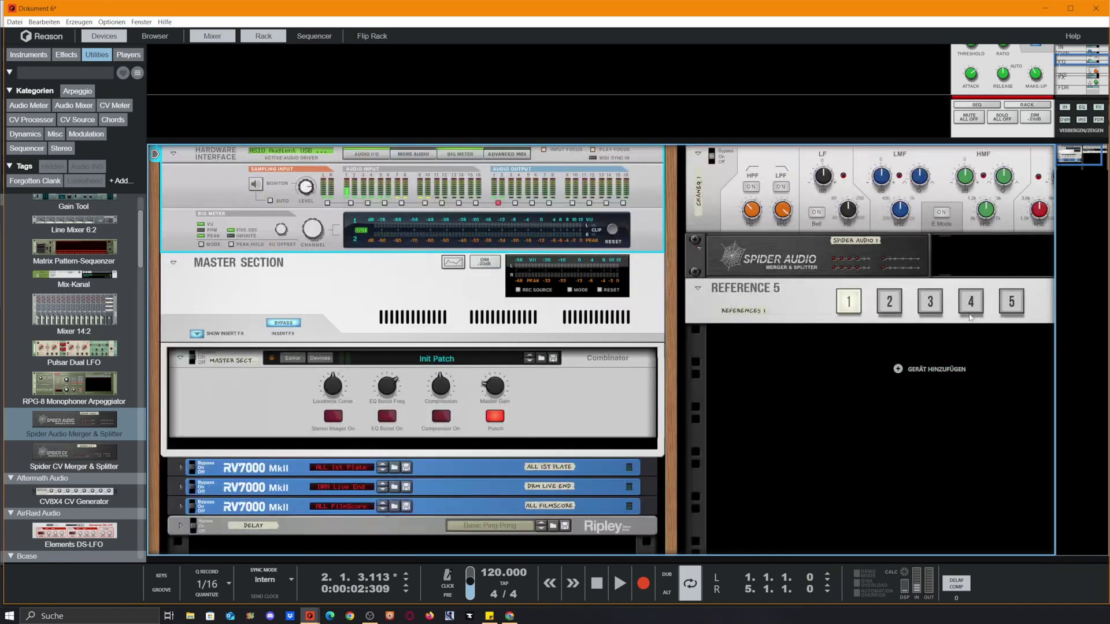
Step: Add a Dr. Octo Rex Loop Player to the first rack column below the Ripley delay
drag(672, 386, 329, 416)
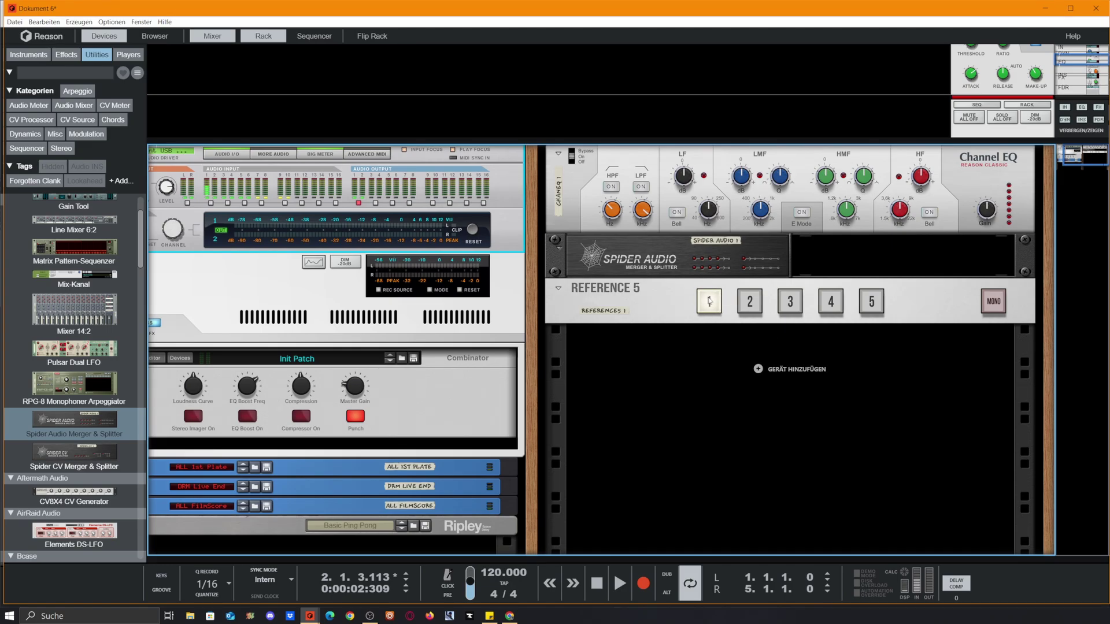
scroll(739, 327, left, 3)
scroll(742, 320, right, 1)
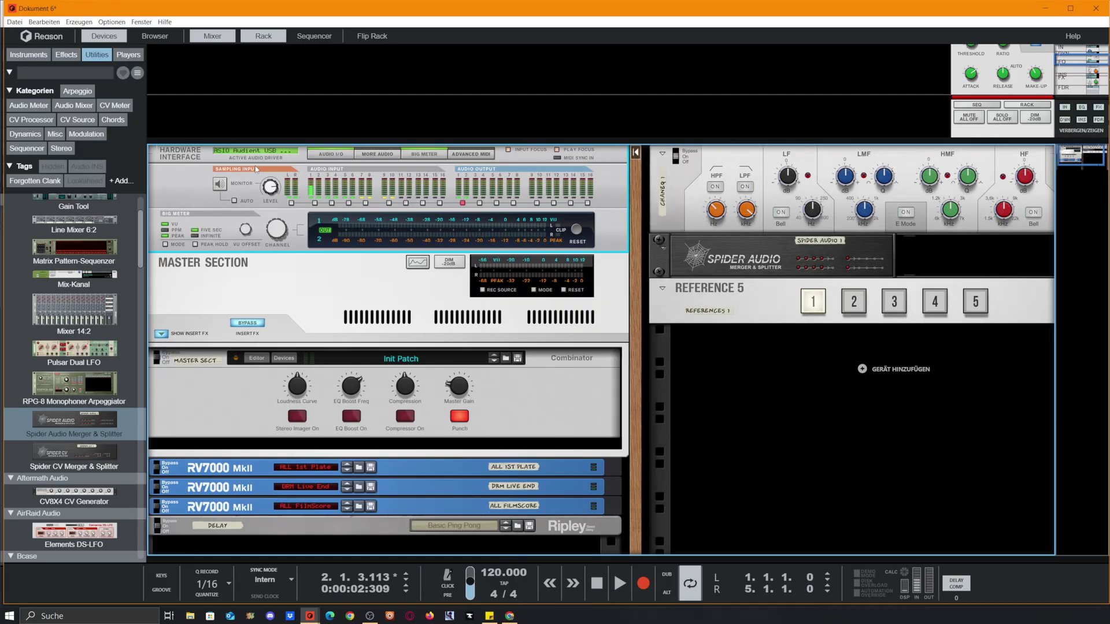
scroll(612, 432, down, 2)
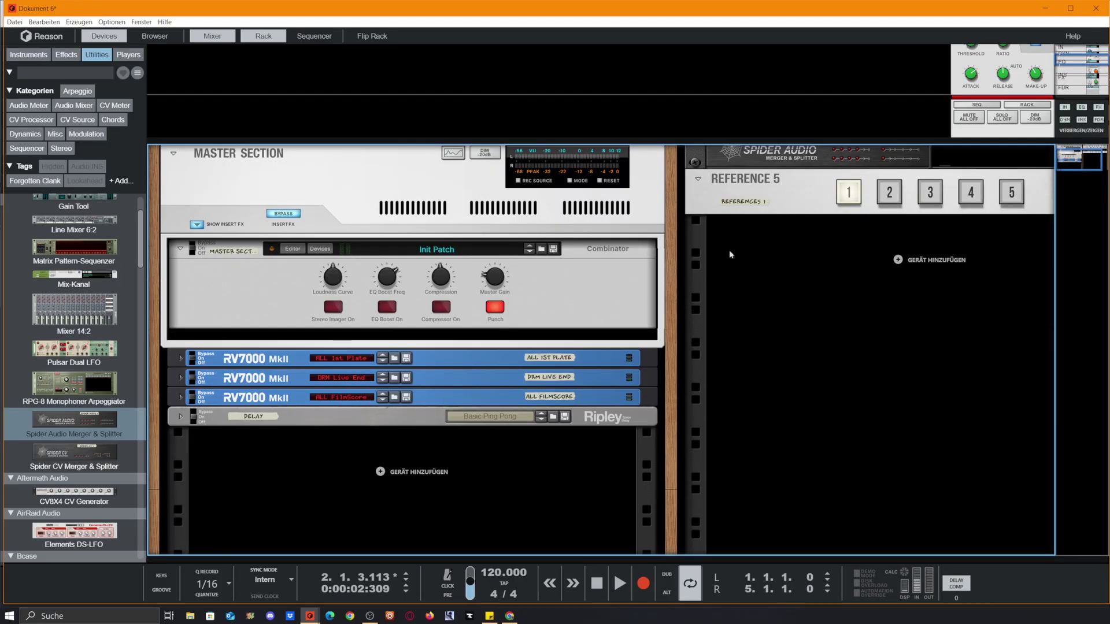
click(28, 54)
scroll(81, 470, down, 1)
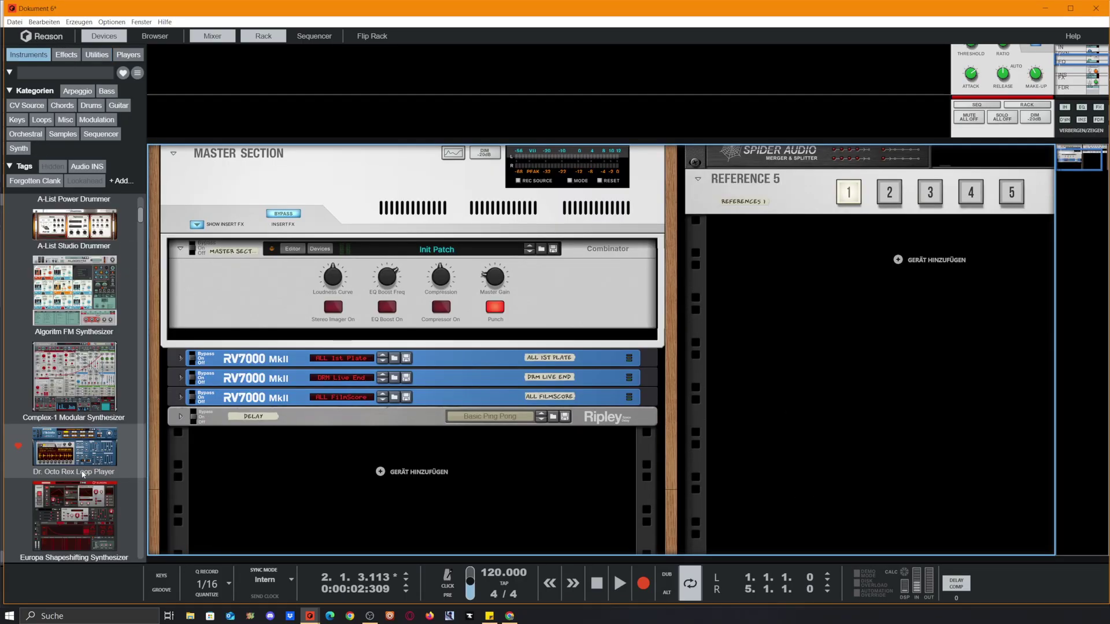
drag(81, 470, 517, 496)
Step: Add a Europa Shapeshifting Synthesizer to the first rack column, then open and close its user wave sampling window
scroll(86, 473, down, 1)
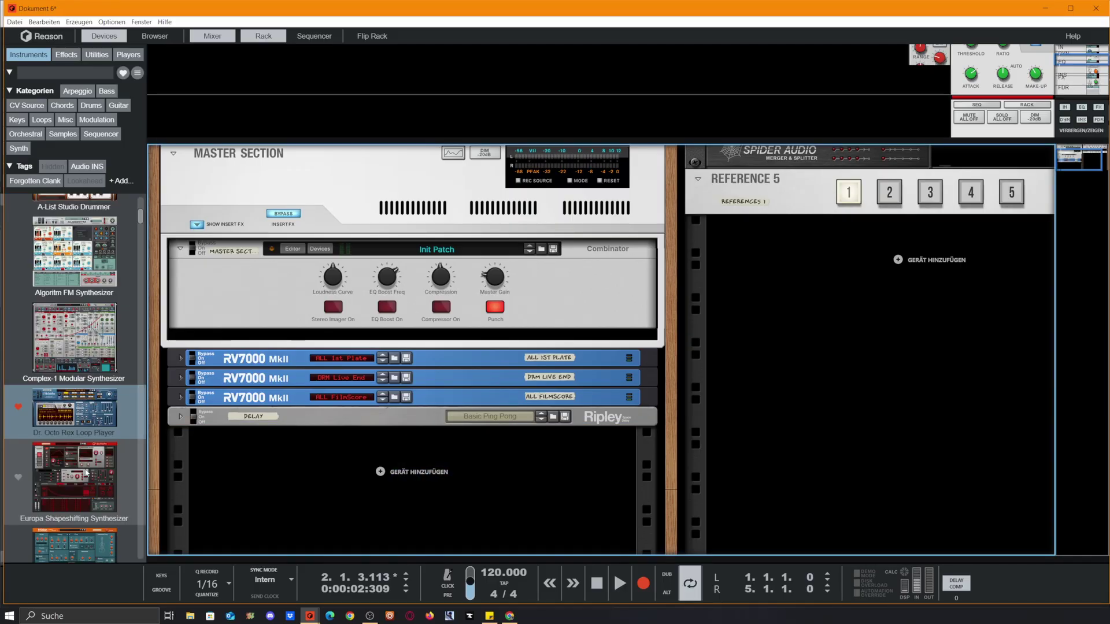
drag(58, 472, 576, 477)
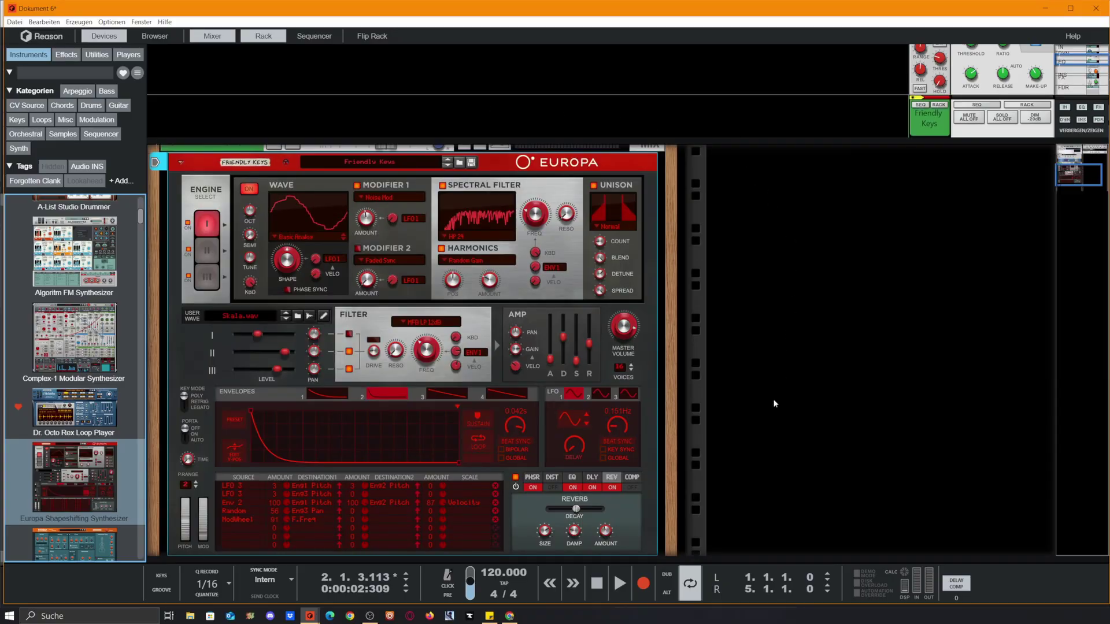
click(310, 316)
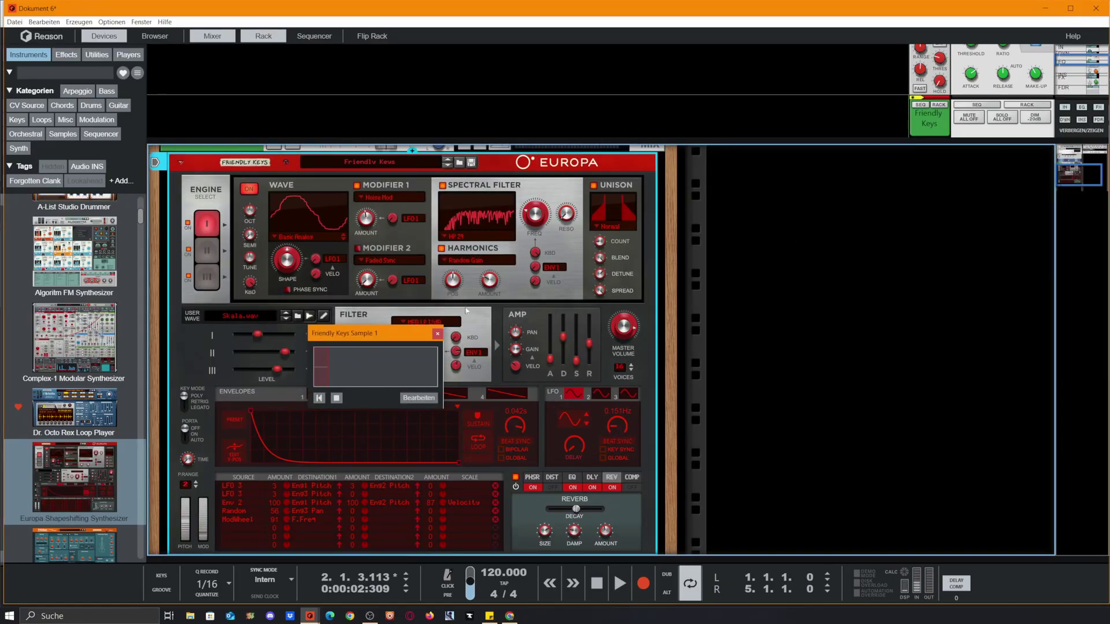
click(437, 334)
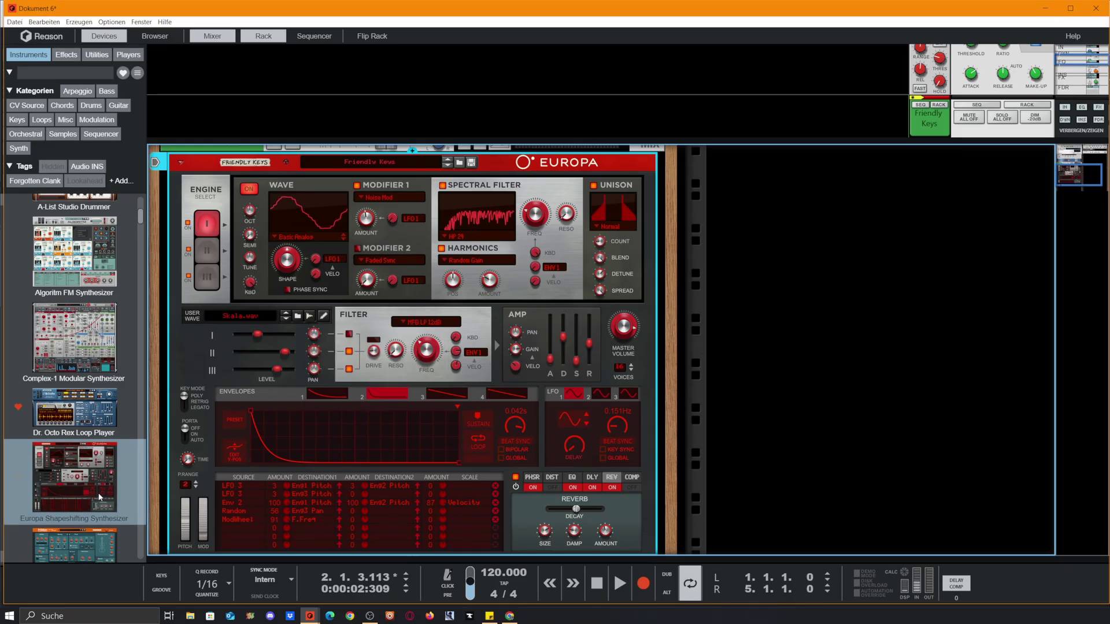
Step: Add a Kong Drum Designer below the Ripley delay and show its drum and FX section
scroll(48, 467, down, 3)
scroll(48, 467, down, 1)
drag(74, 416, 457, 411)
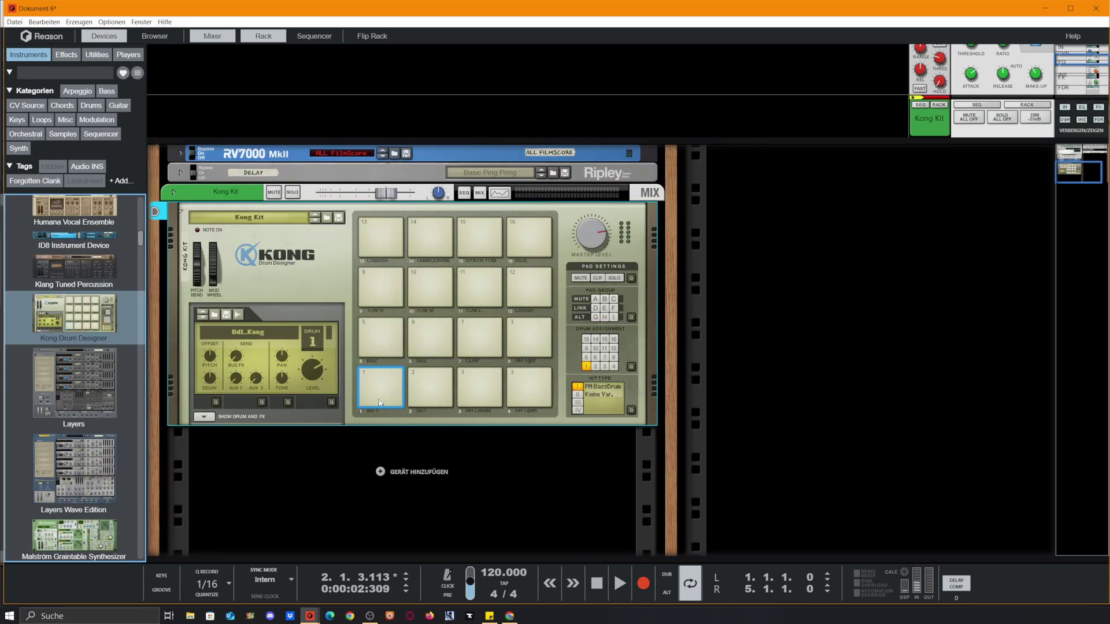
click(203, 416)
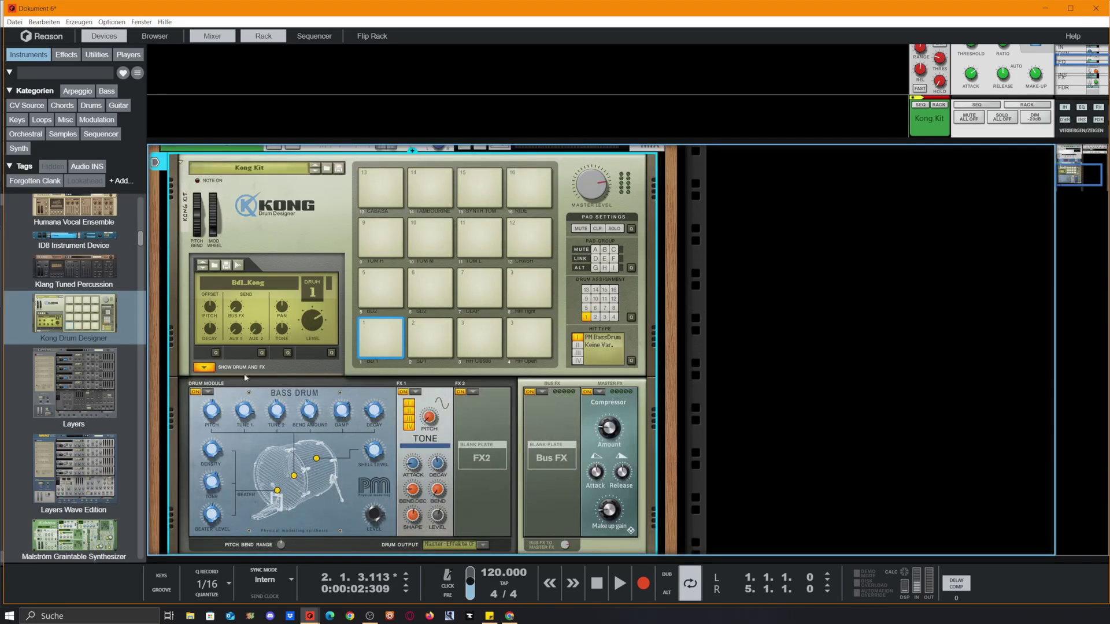
Step: Load the NN-Nano sampler into Kong's first drum module, then open and close its sampling window
click(207, 393)
click(244, 417)
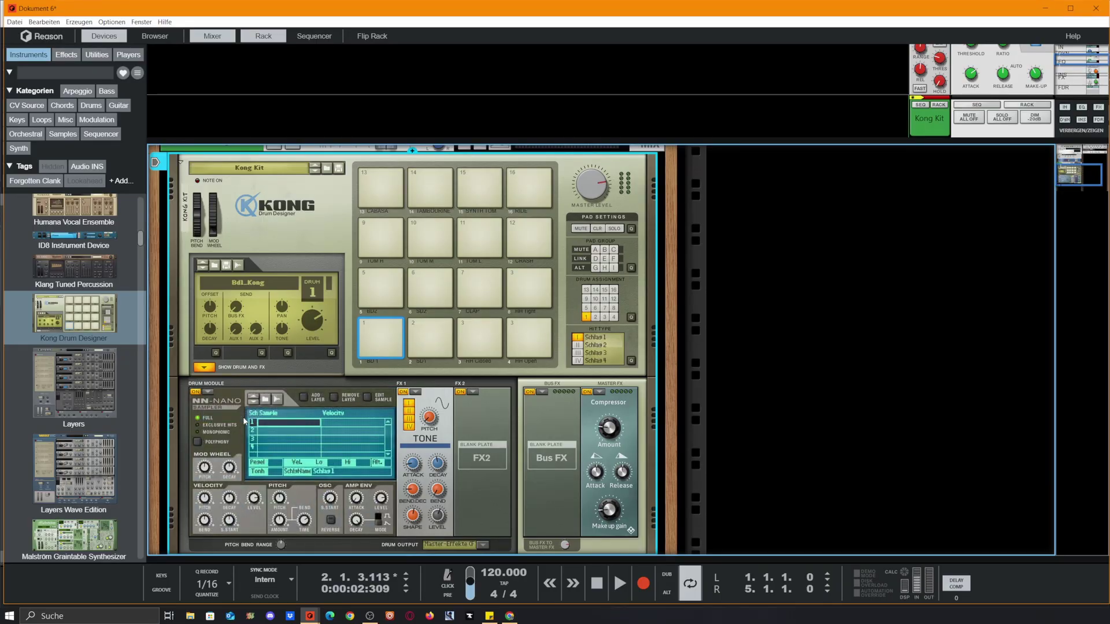
click(278, 400)
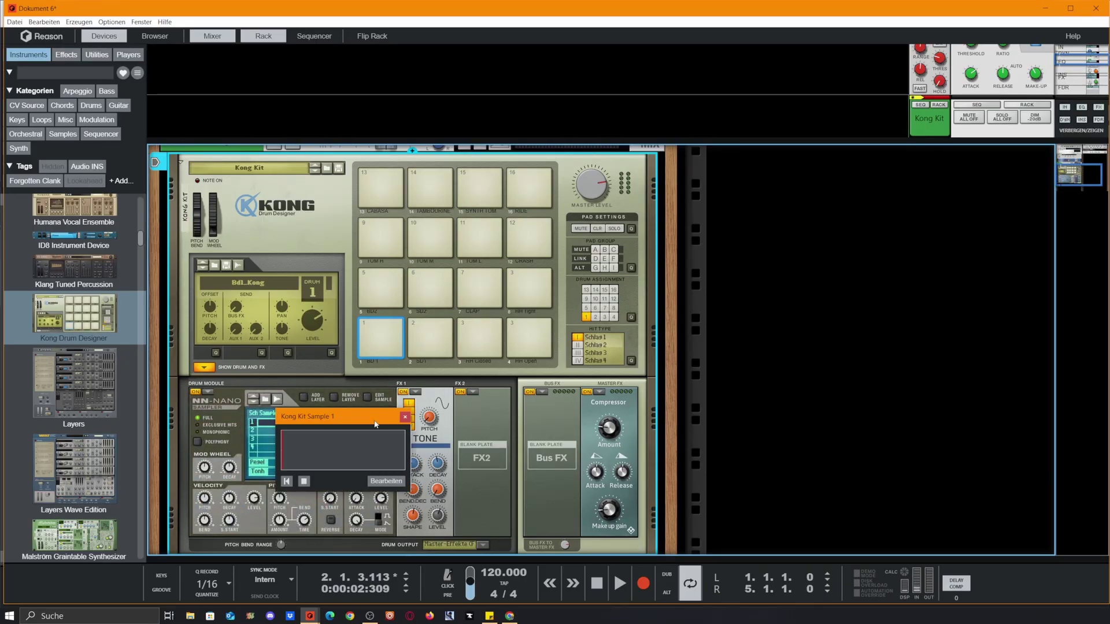
click(405, 417)
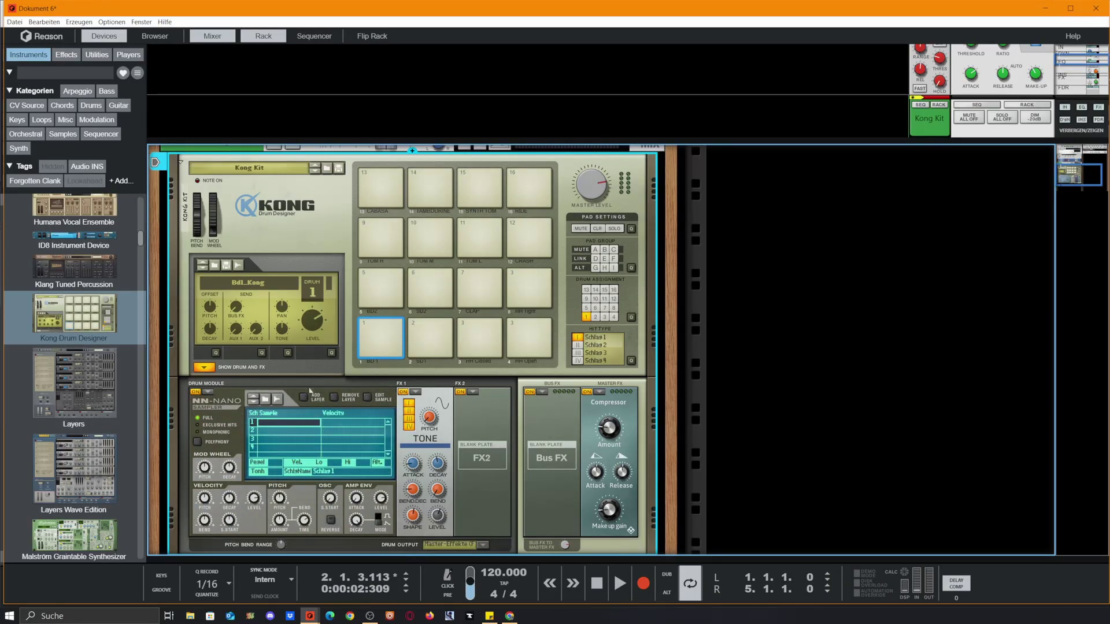
Step: Review the rear cabling of the sampling Reference 5 and step its source selection through inputs 2, 3, 4 and 5
click(793, 260)
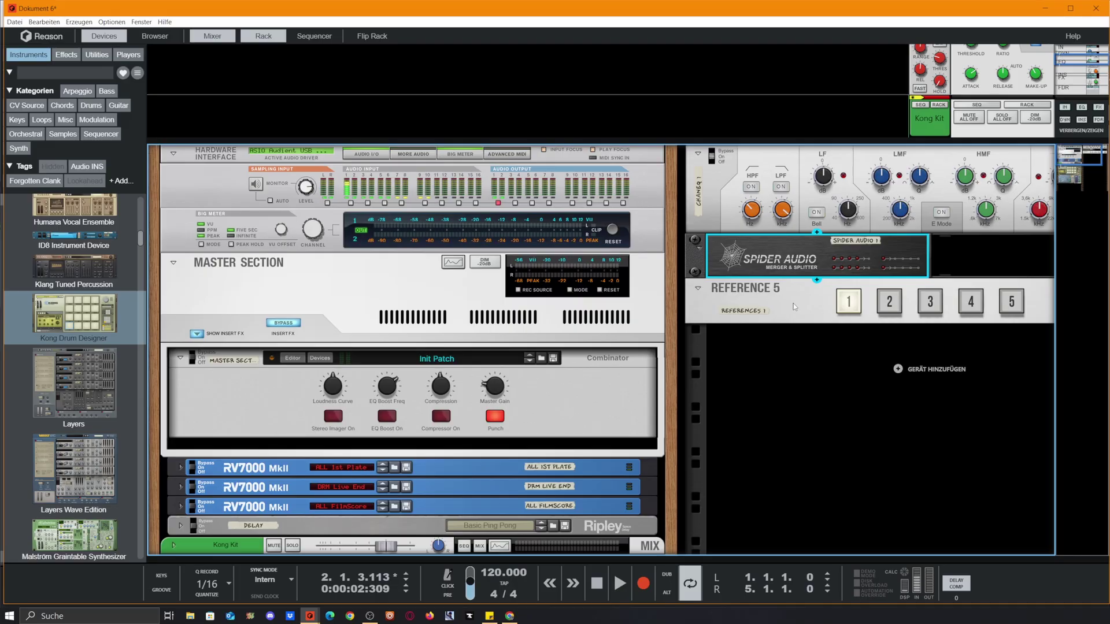
click(793, 306)
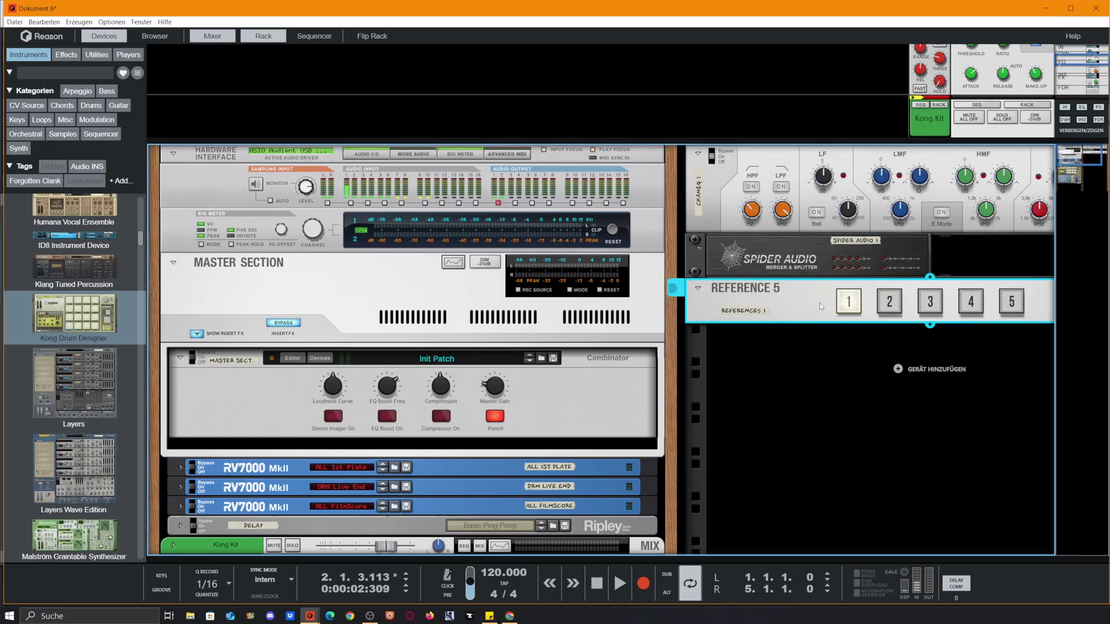
key(Tab)
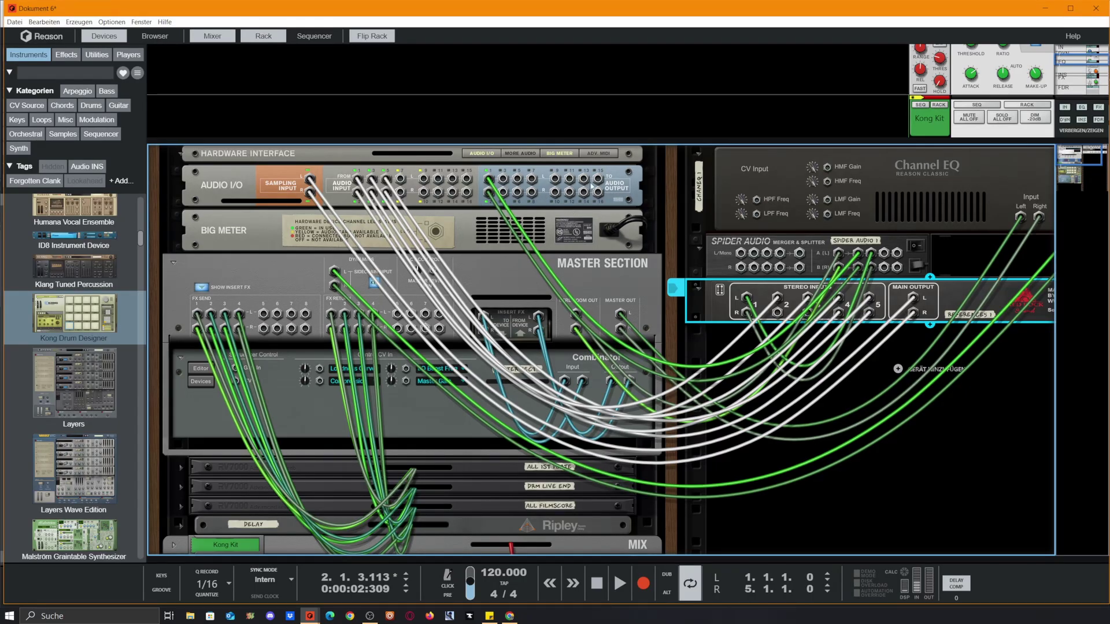
key(Tab)
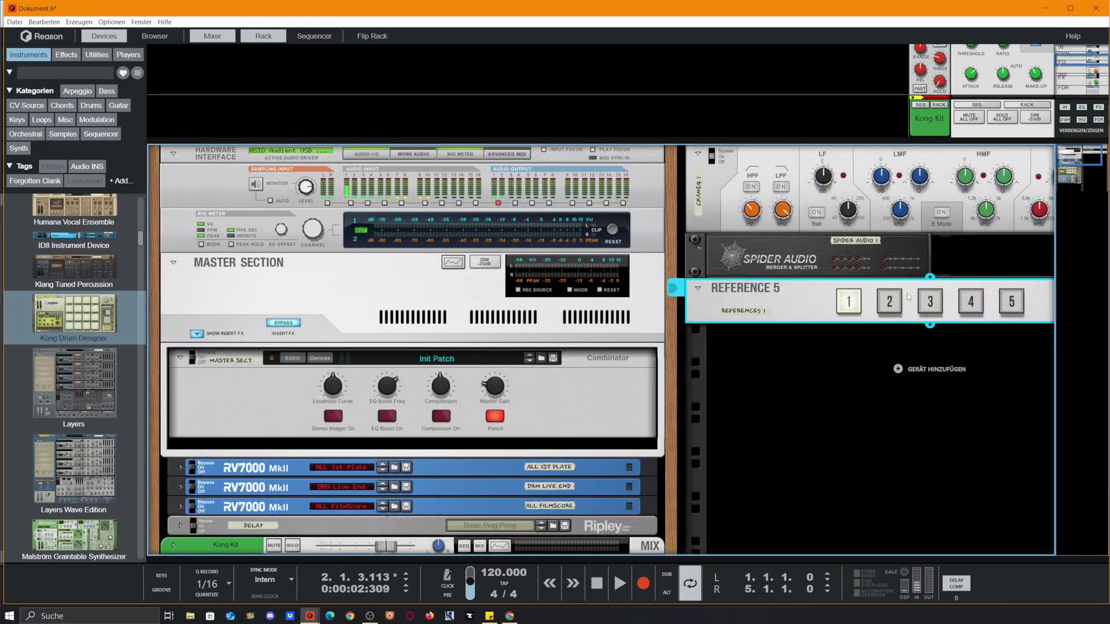
click(889, 301)
click(929, 301)
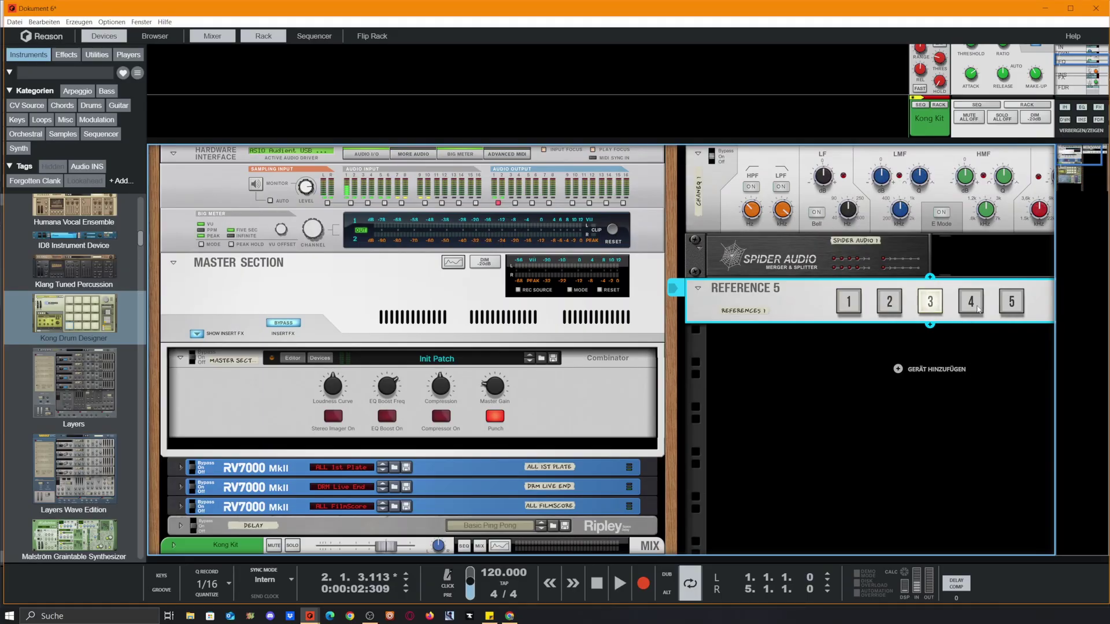
click(972, 302)
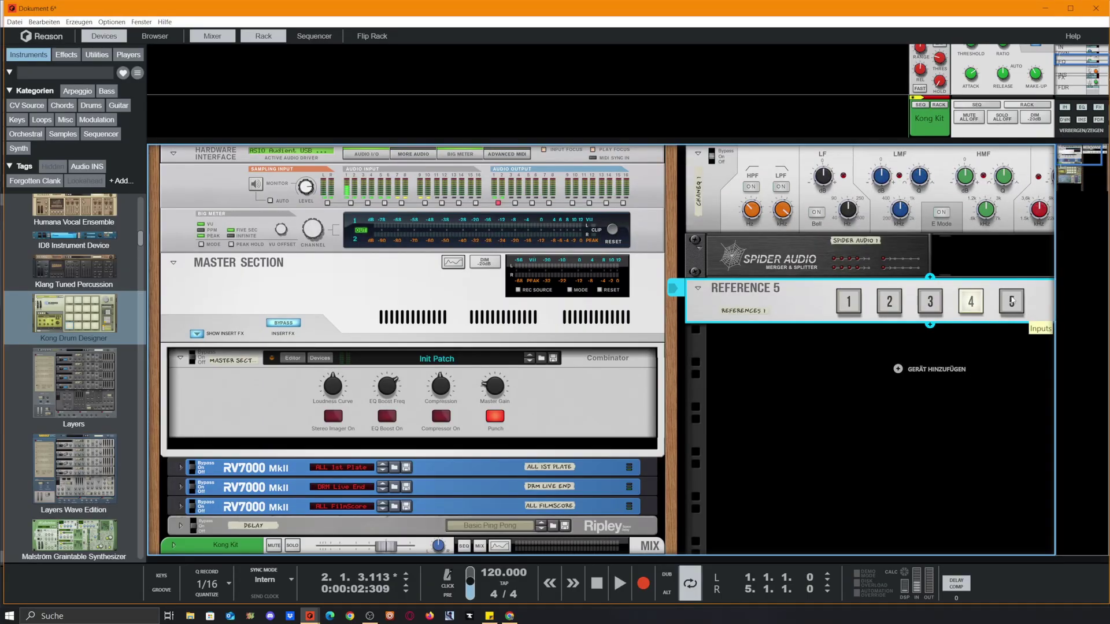
click(1011, 301)
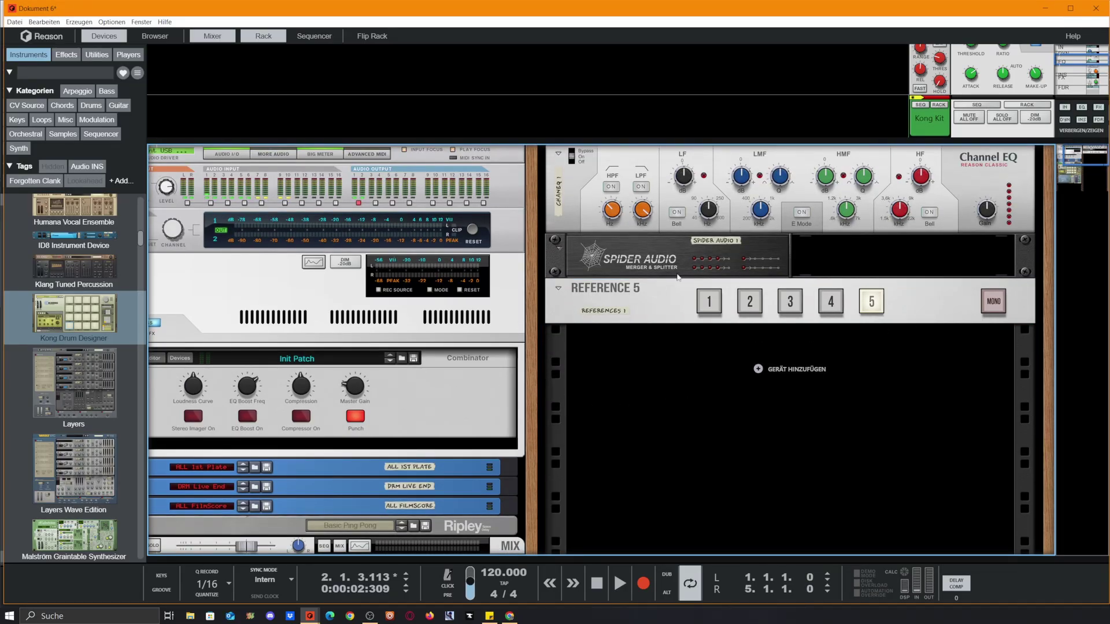
Step: Search the utility devices for "ref" and add a second Reference 5 directly below the first one
click(97, 55)
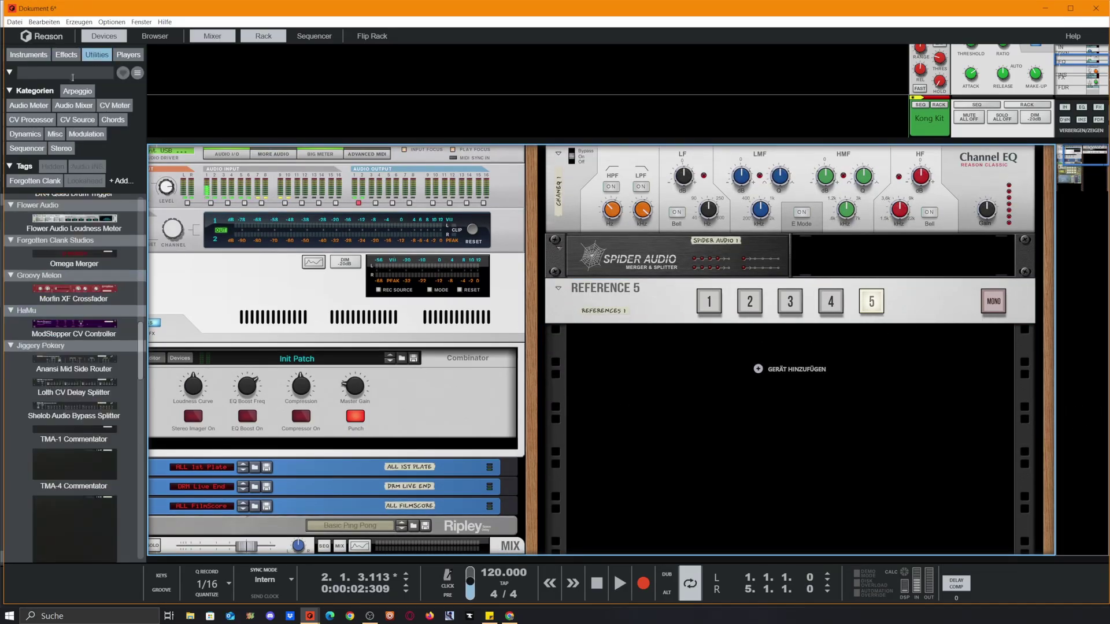
click(71, 70)
text(ref)
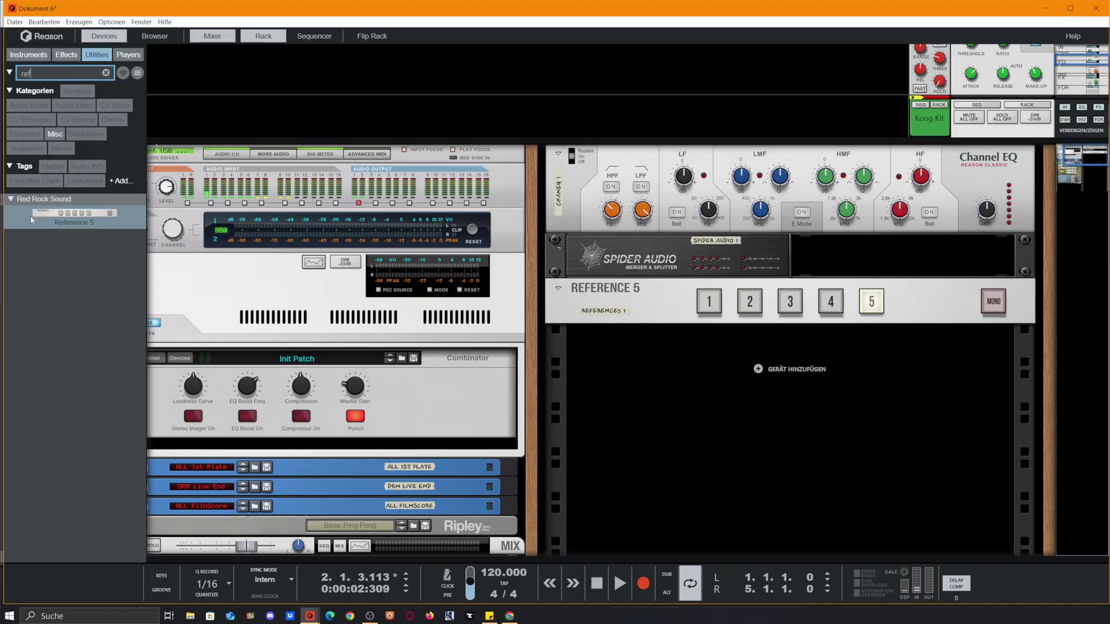
double_click(35, 217)
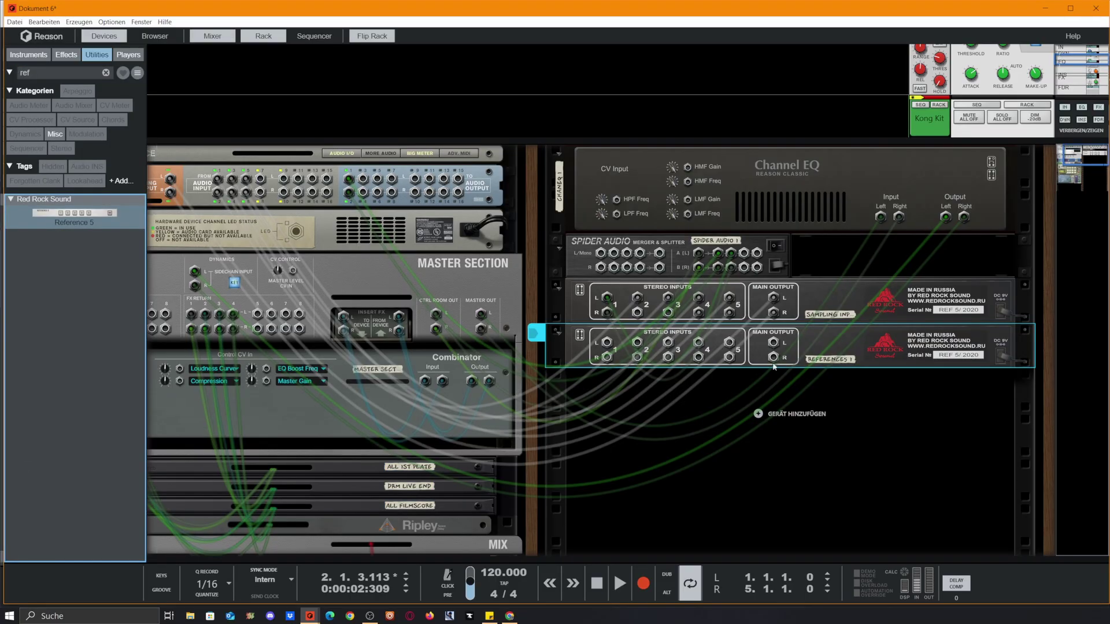
click(760, 354)
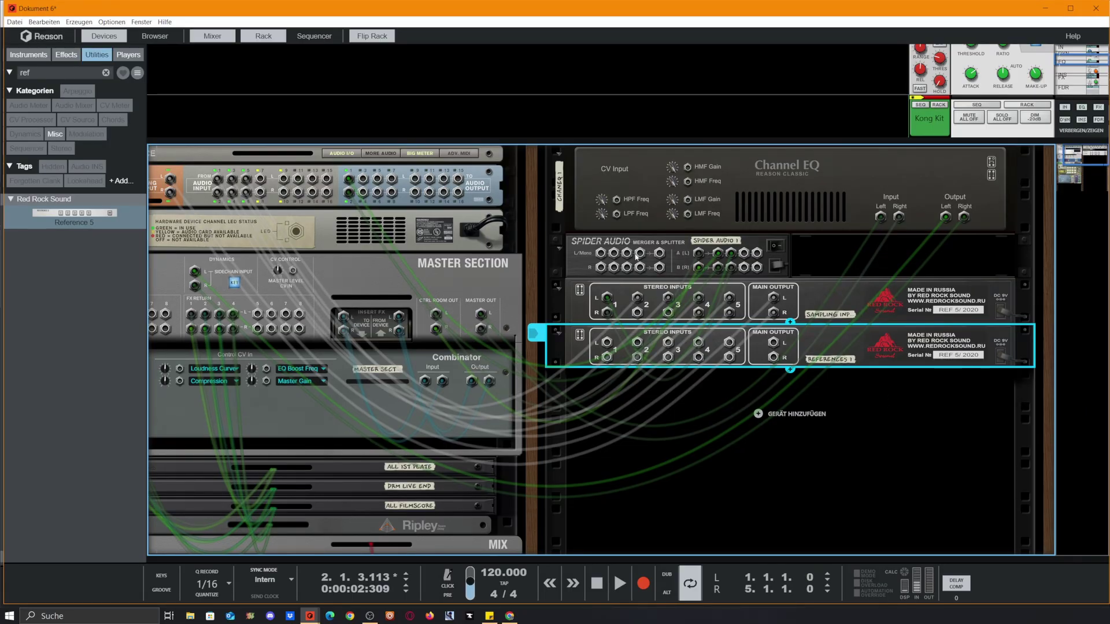
Step: Move the Spider Audio feed from hardware outputs 1 and 2 to the new Reference 5's input 1, and connect its Main Output there
click(353, 208)
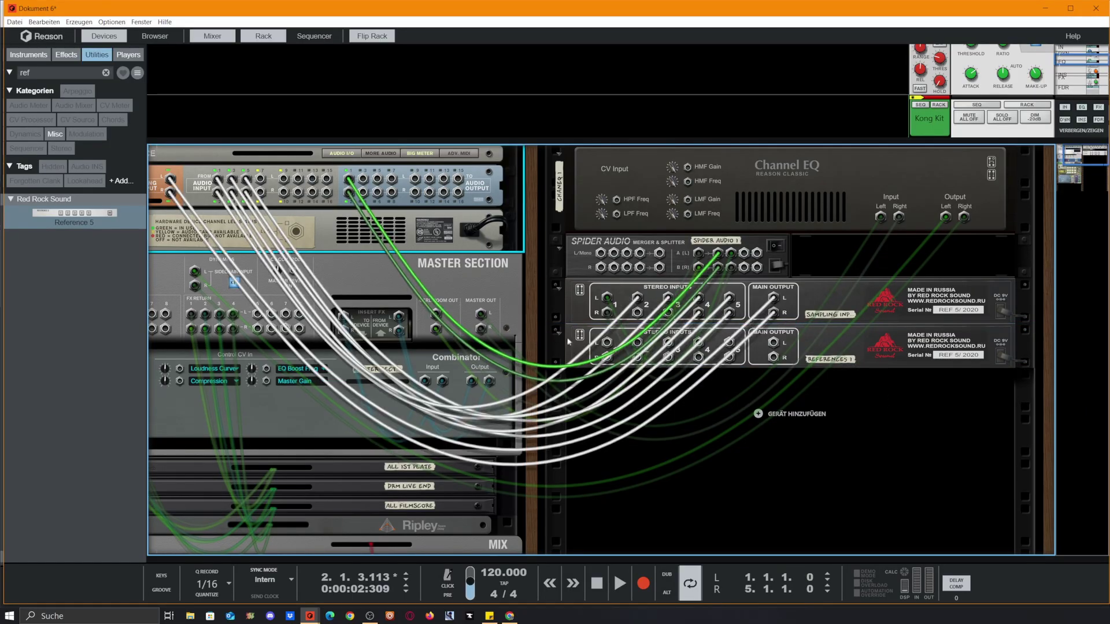
drag(353, 182, 607, 343)
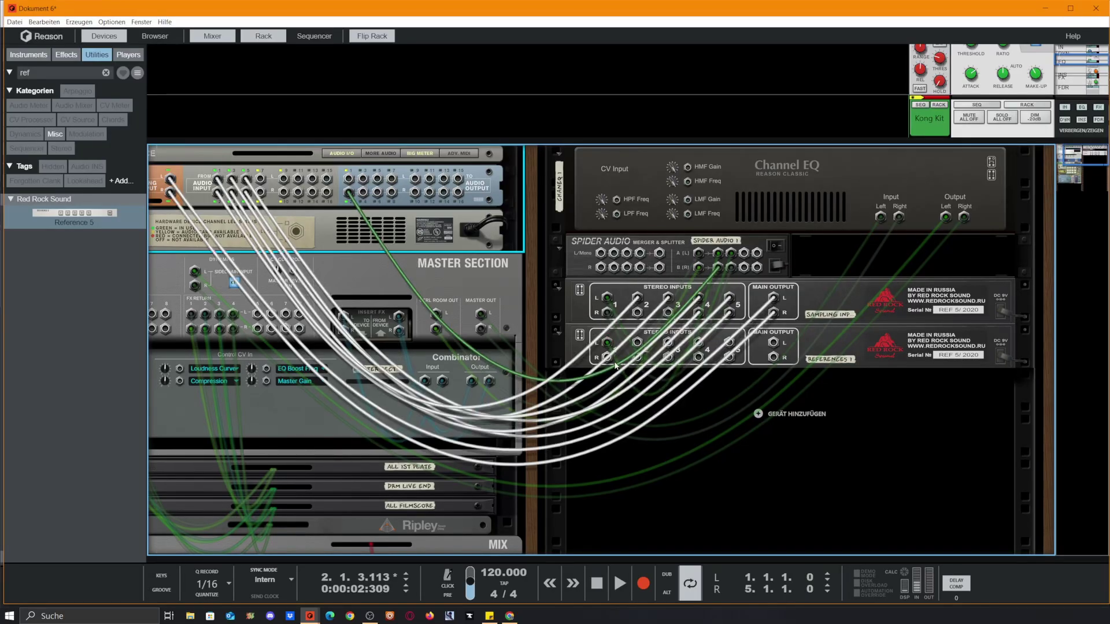
drag(348, 192, 607, 357)
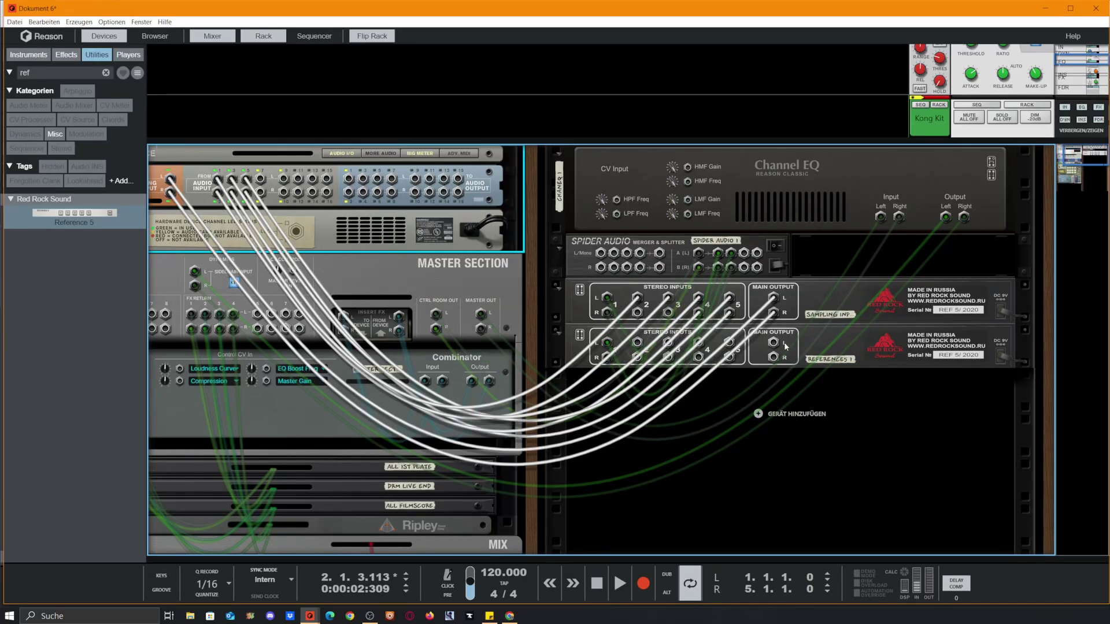
drag(778, 342, 347, 178)
Step: Add an audio track below the second Reference 5 and duplicate it twice to get three tracks
right_click(732, 395)
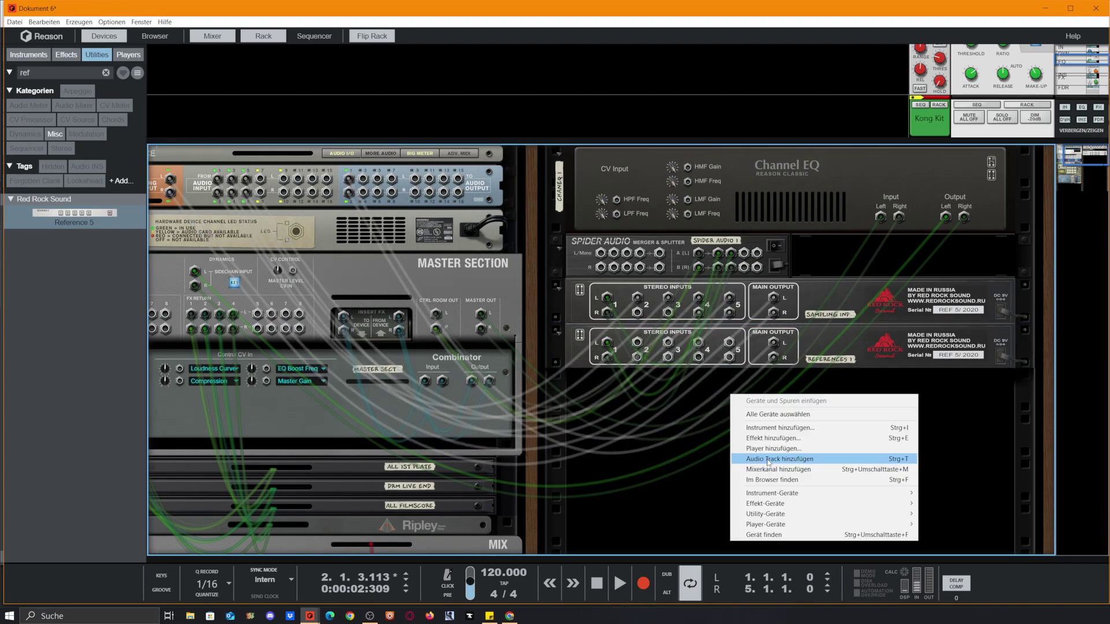
click(768, 459)
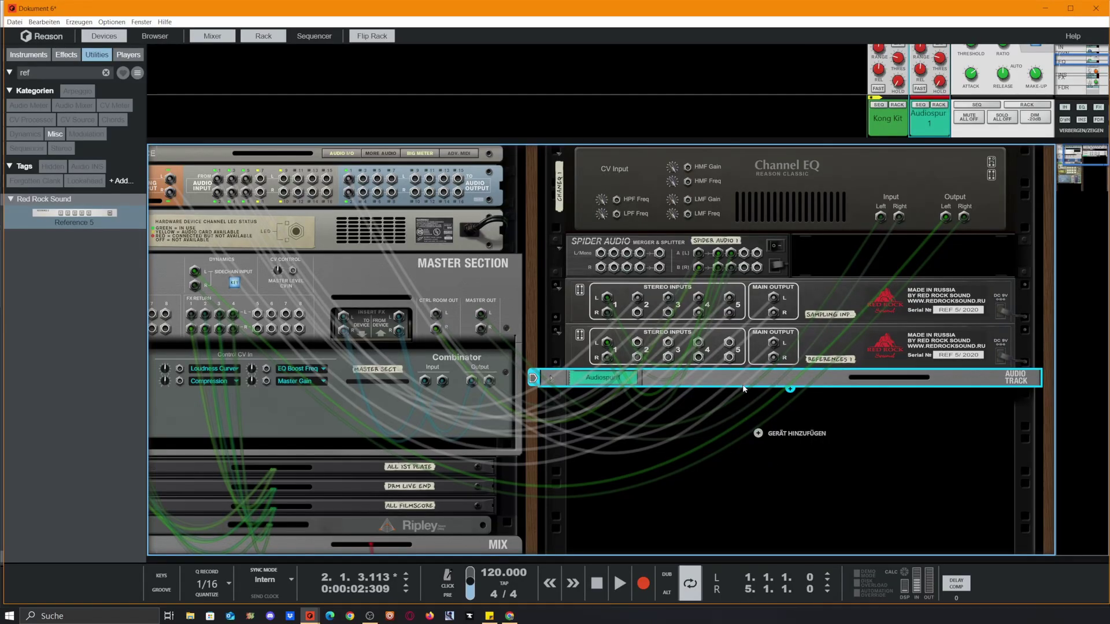
key(ctrl+d)
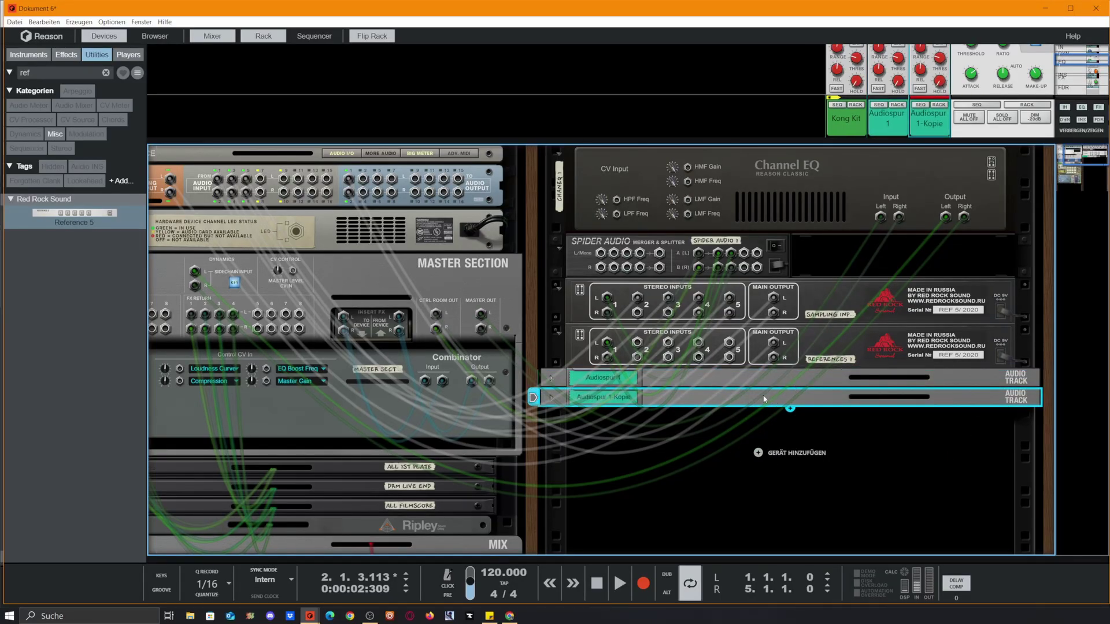
key(ctrl+d)
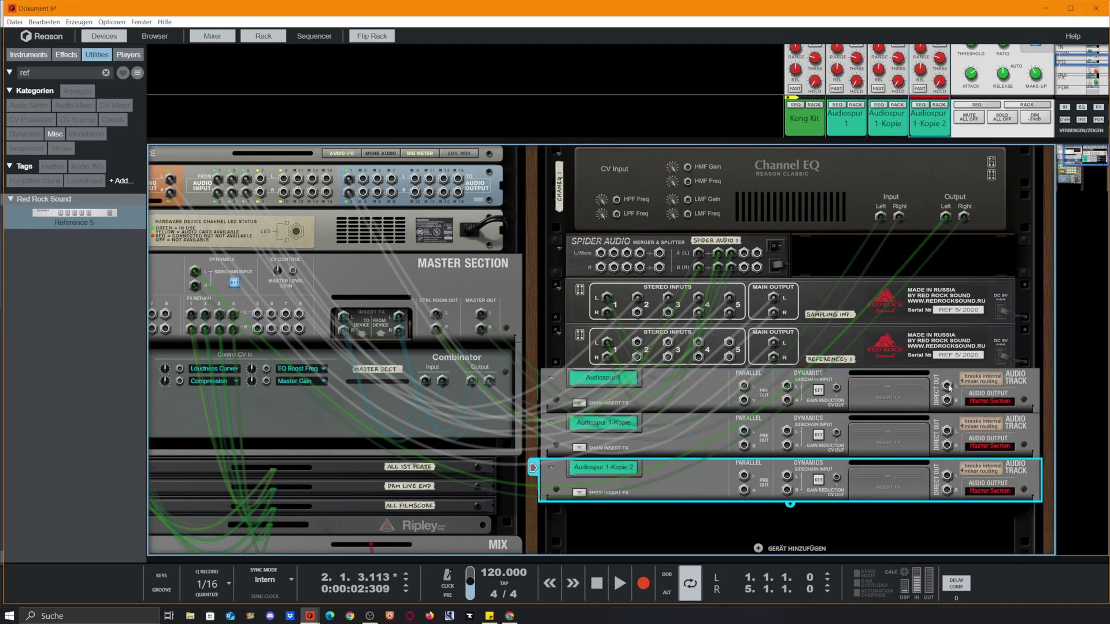
Step: Connect the three audio tracks' direct outs to the second Reference 5's stereo inputs 2 to 4 and name the middle track REF 2
drag(946, 386, 638, 345)
drag(946, 431, 669, 344)
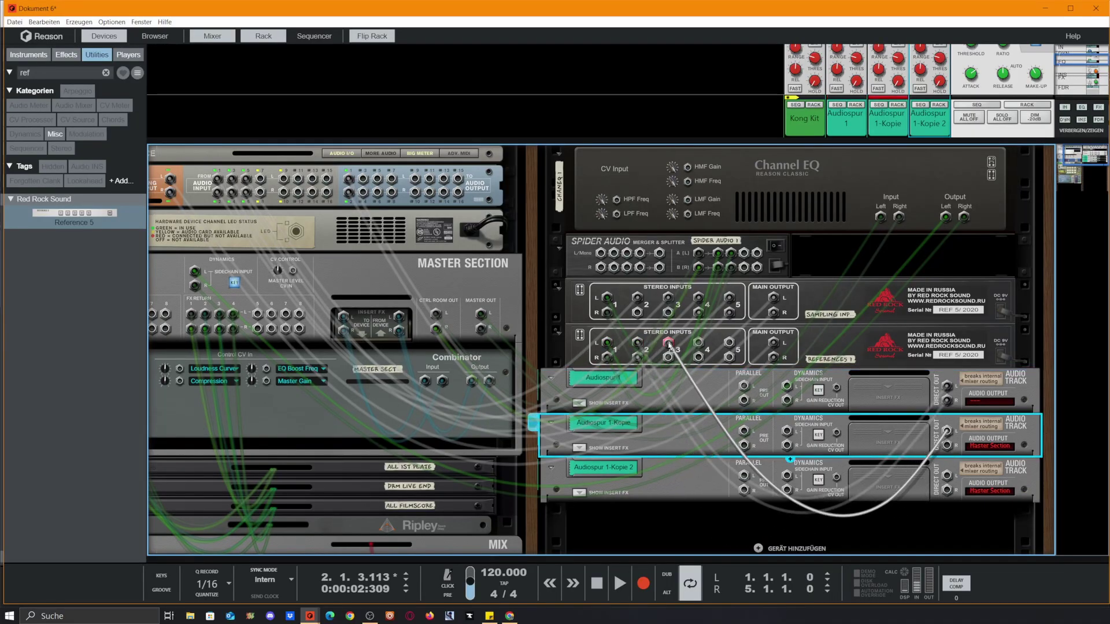
click(946, 475)
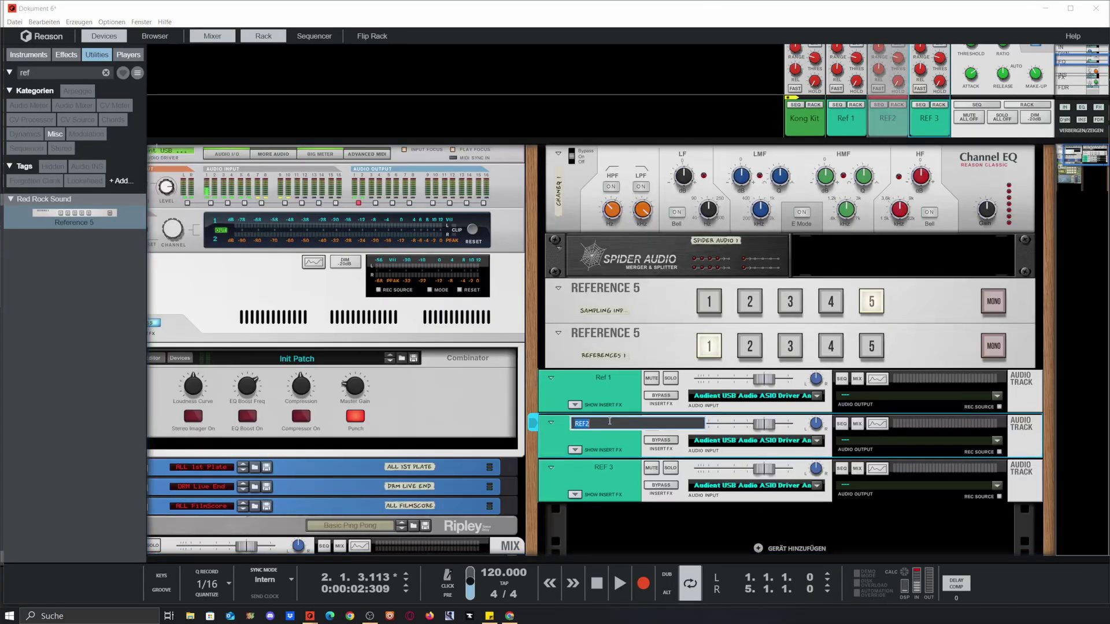
text(REF 2)
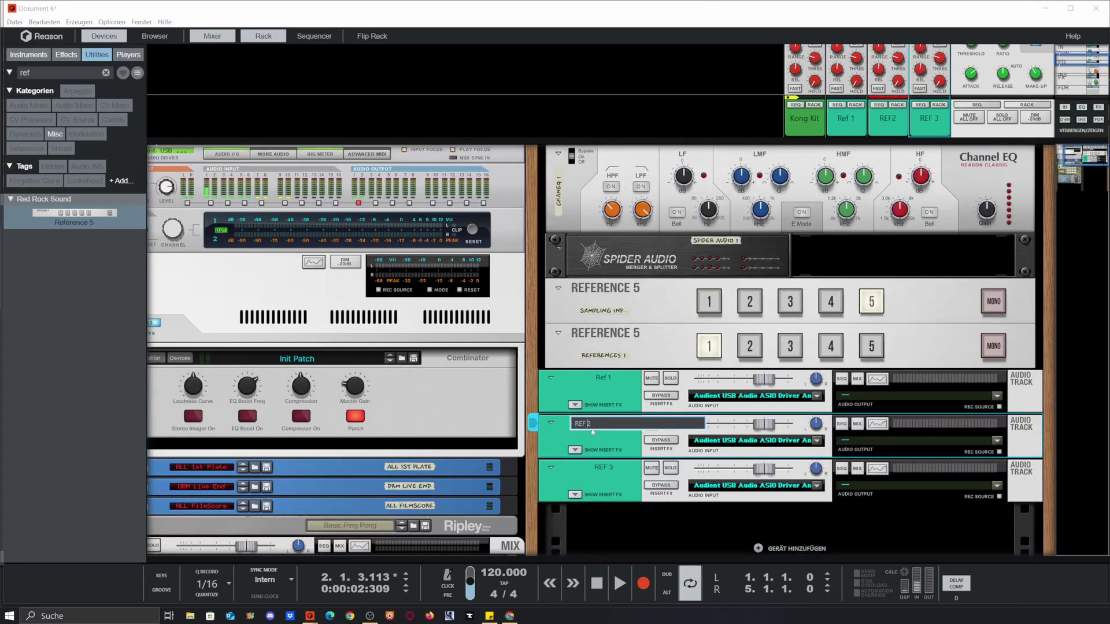
key(Return)
Step: Show the rack together with the sequencer and enlarge the rack area above the track list
key(Tab)
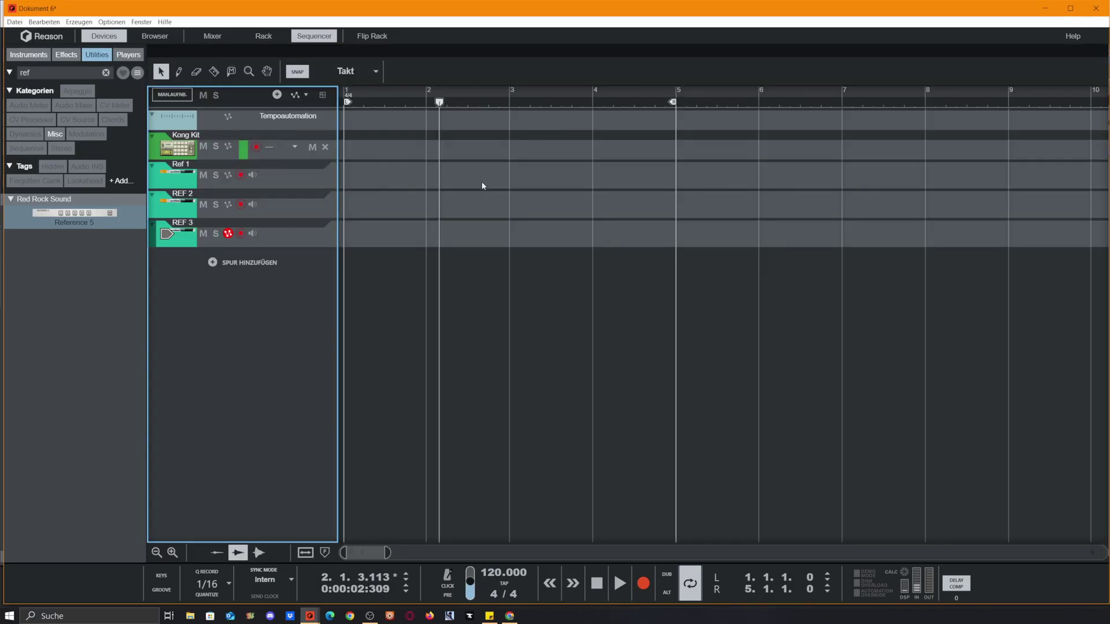
key(F6)
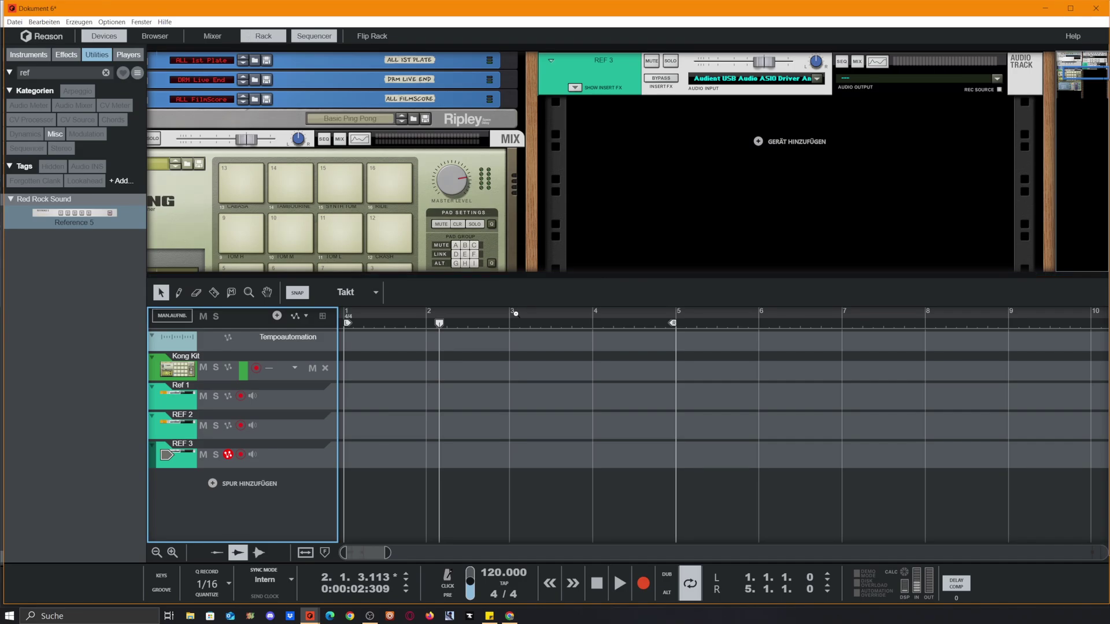
drag(540, 275, 539, 456)
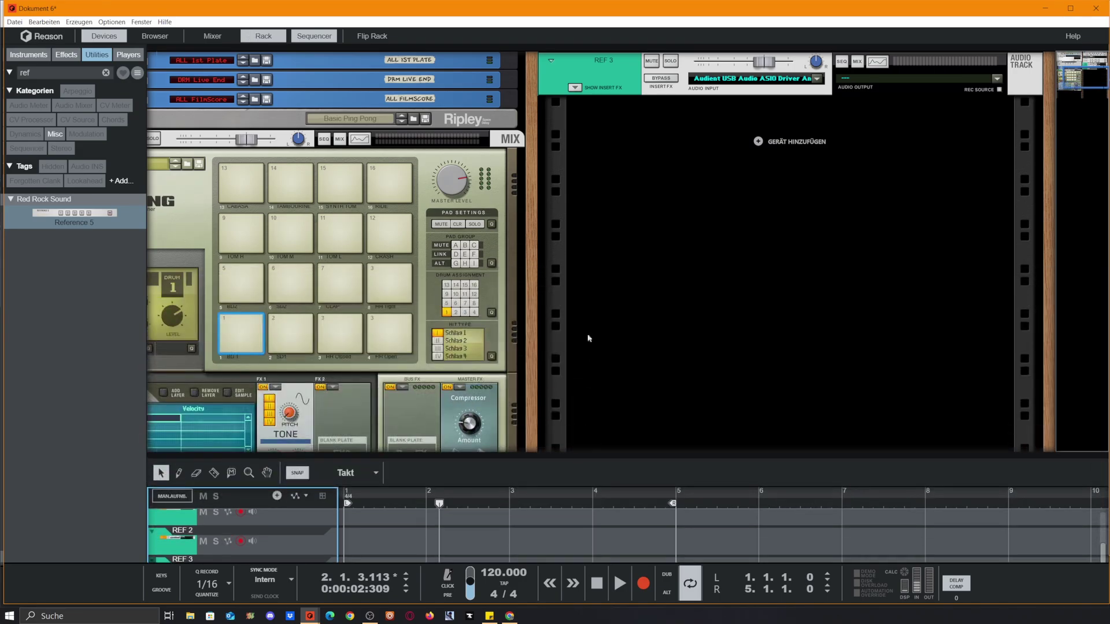
Step: Switch the second Reference 5 back and forth through inputs 2, 3 and 4, ending on input 4
scroll(694, 291, up, 3)
scroll(762, 266, up, 1)
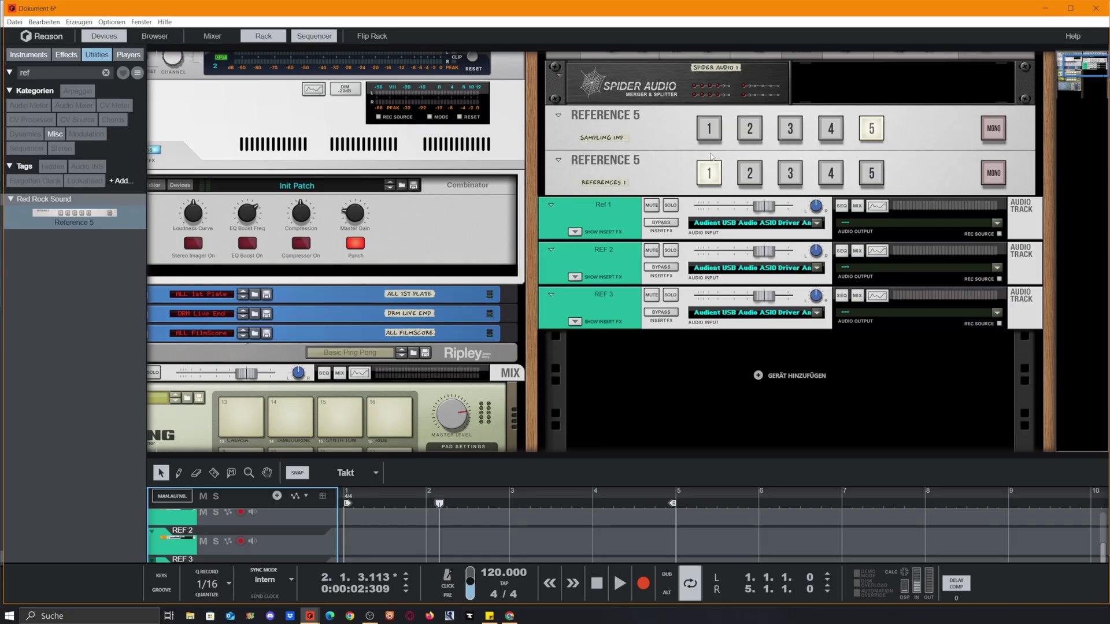
click(756, 176)
click(794, 177)
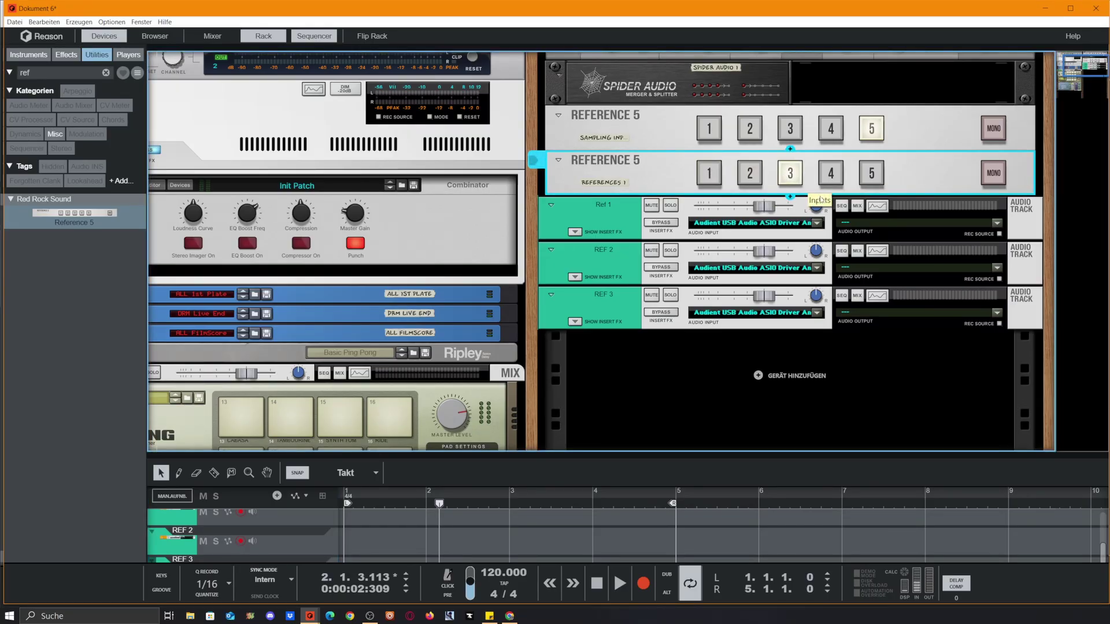
click(834, 177)
click(752, 176)
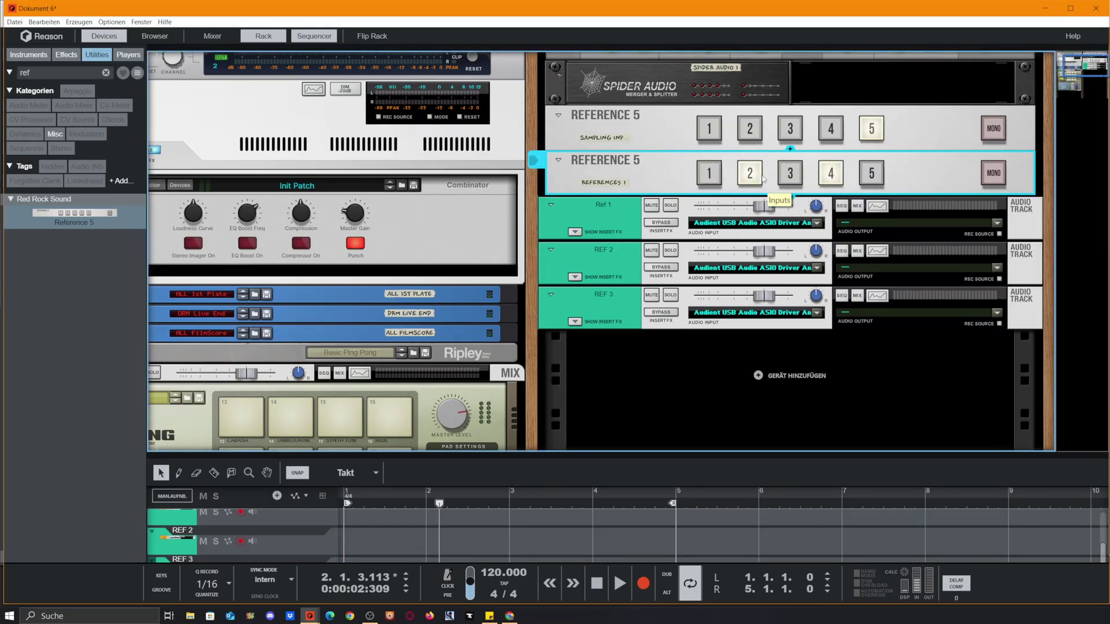
click(792, 176)
click(833, 177)
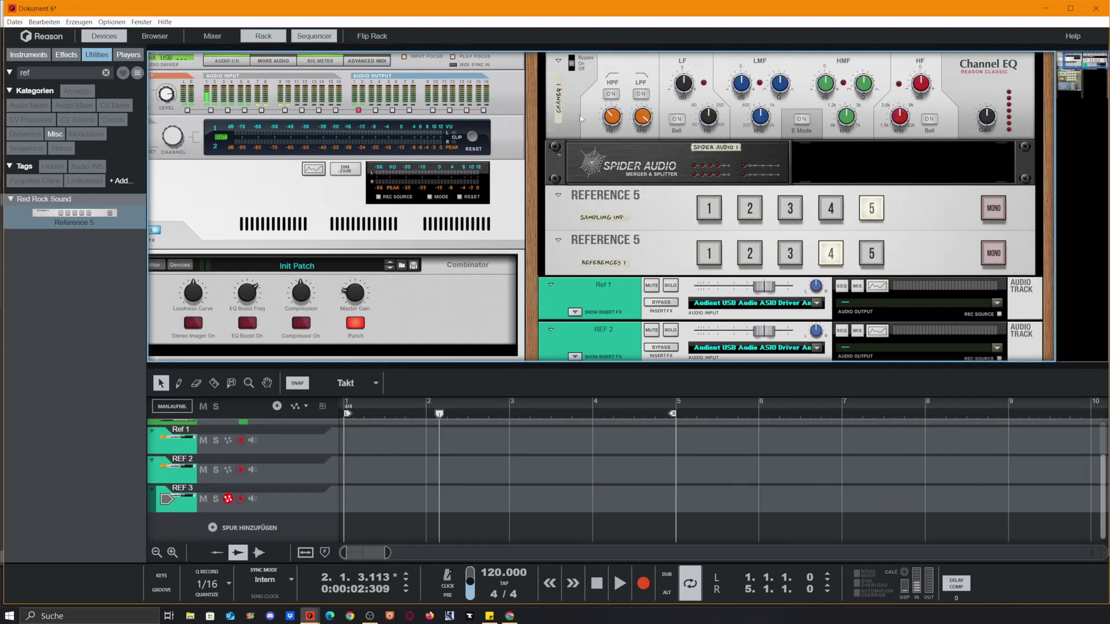
Step: Combine the Channel EQ, the Spider Audio and both Reference 5 units into one Combinator
click(581, 119)
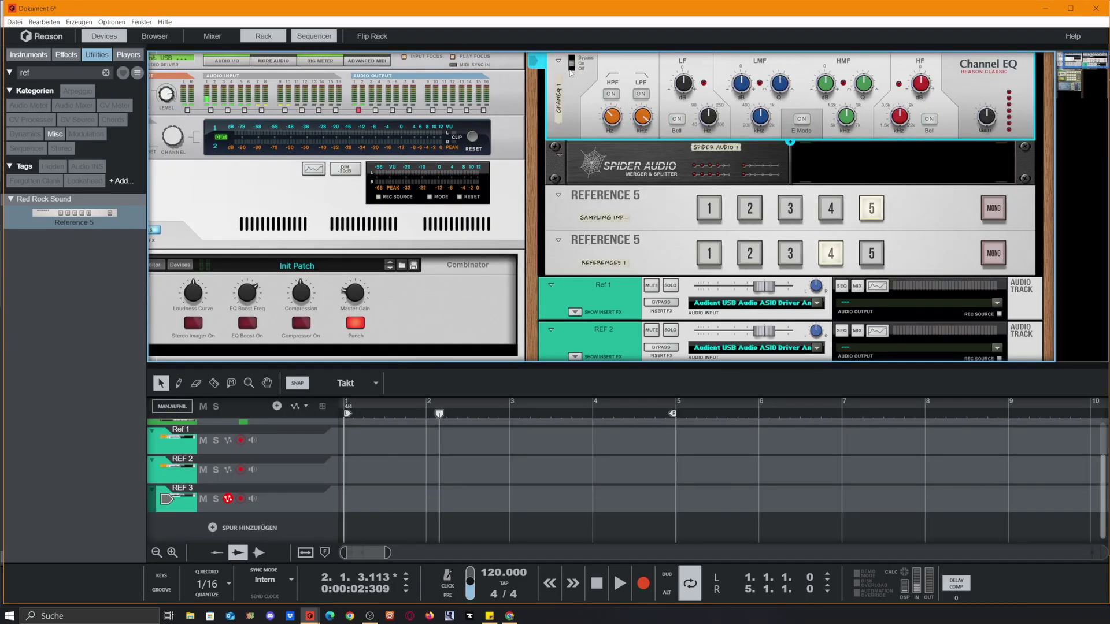
shift+click(605, 250)
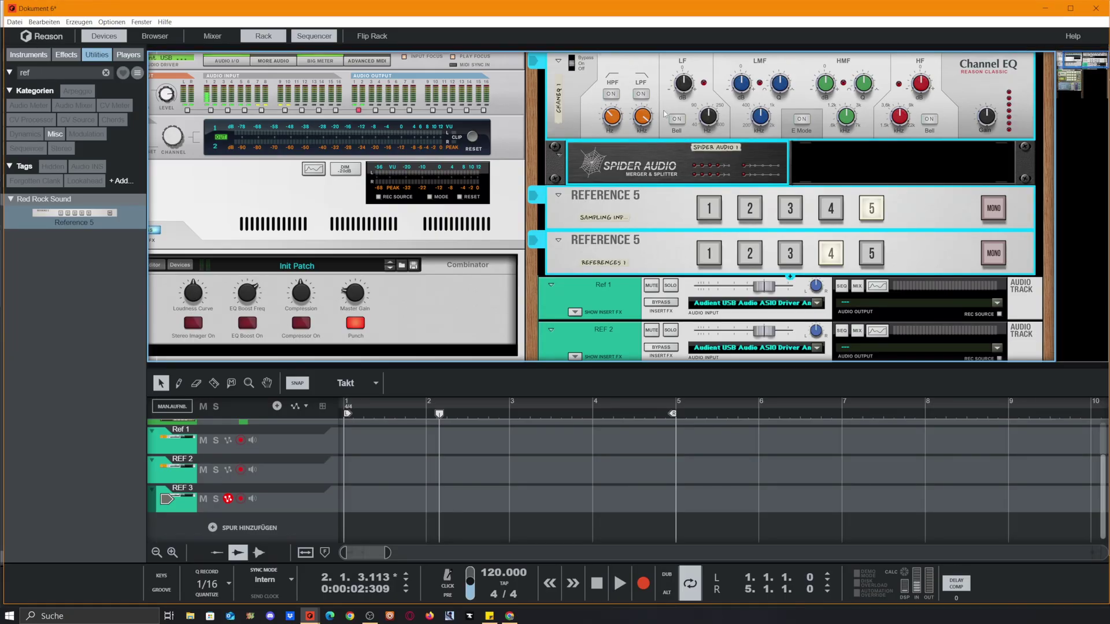
right_click(672, 211)
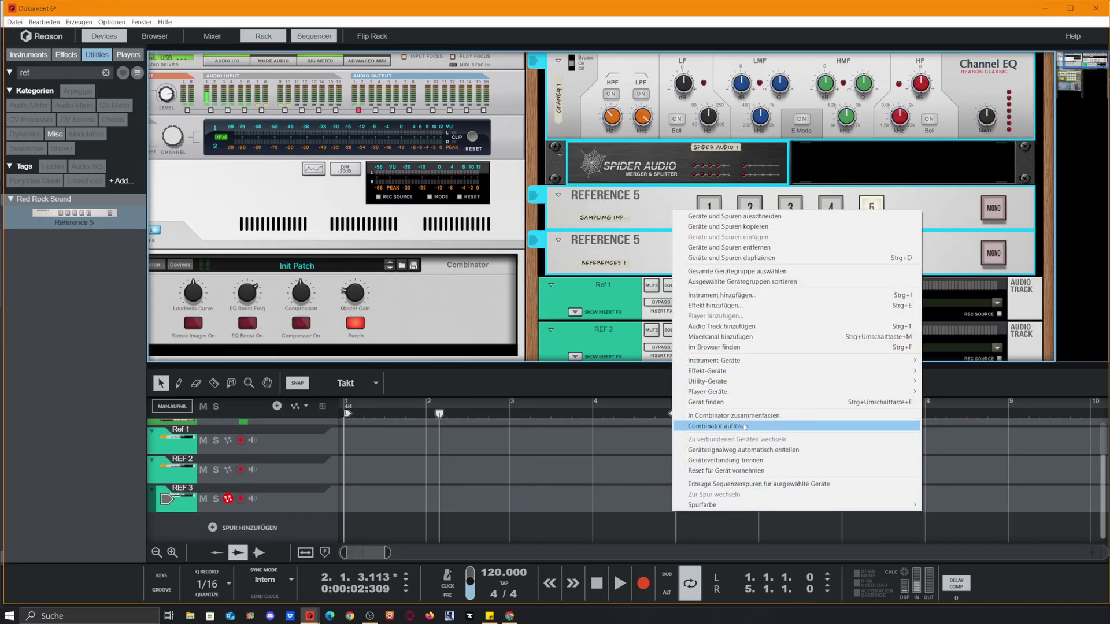
click(733, 416)
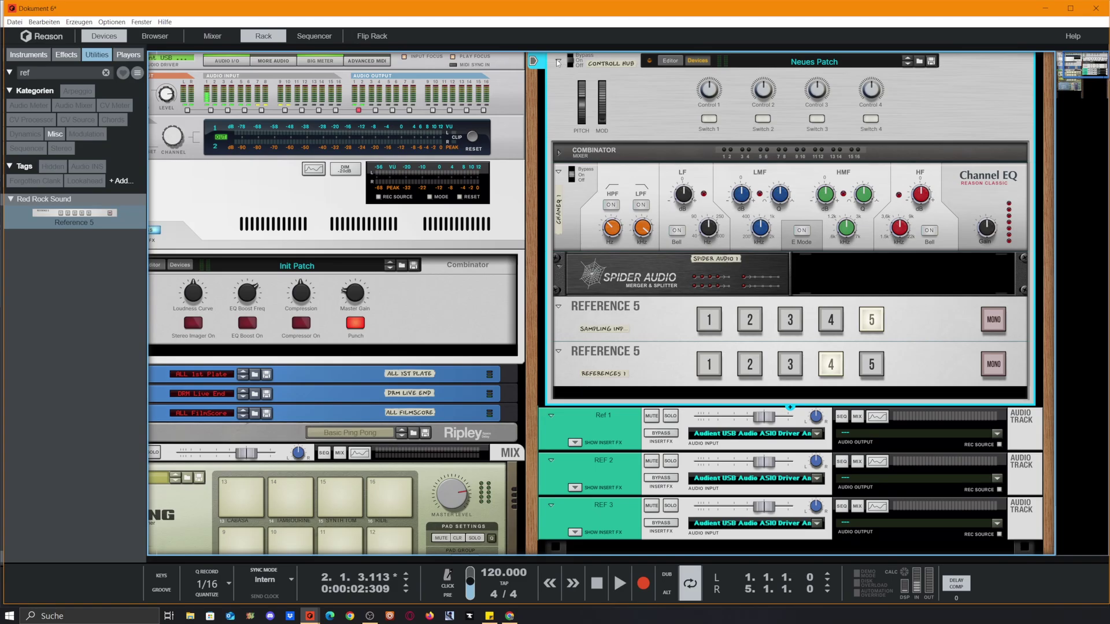
Step: Collapse the CONTROLL HUB Combinator and the Ref 1, REF 2 and REF 3 audio tracks in the rack
click(559, 61)
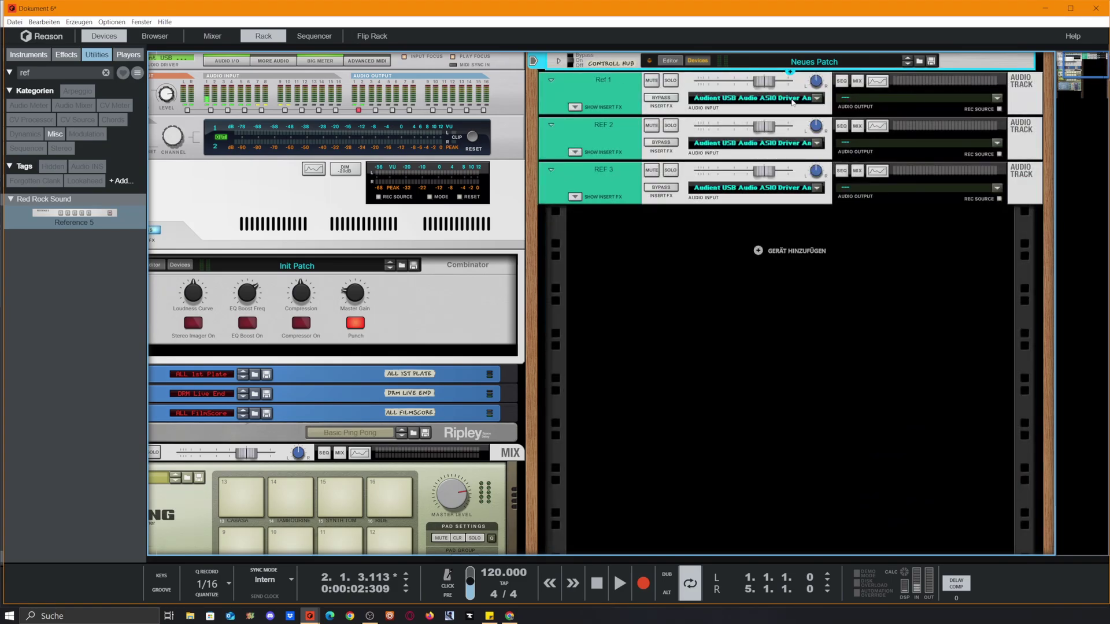
click(559, 61)
click(558, 62)
click(551, 80)
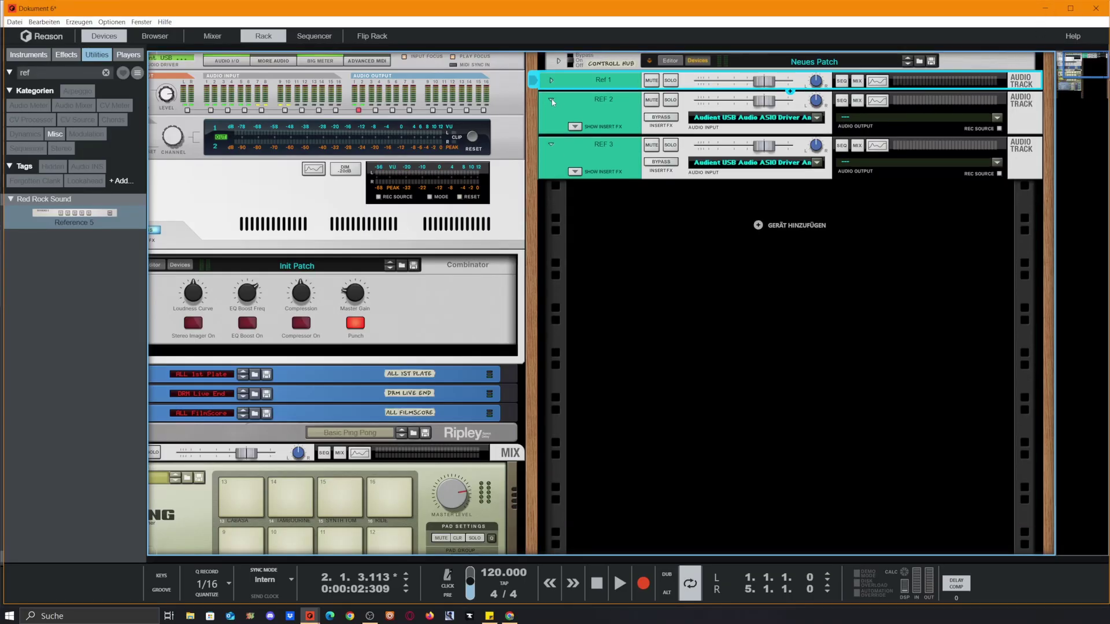
click(552, 100)
click(550, 119)
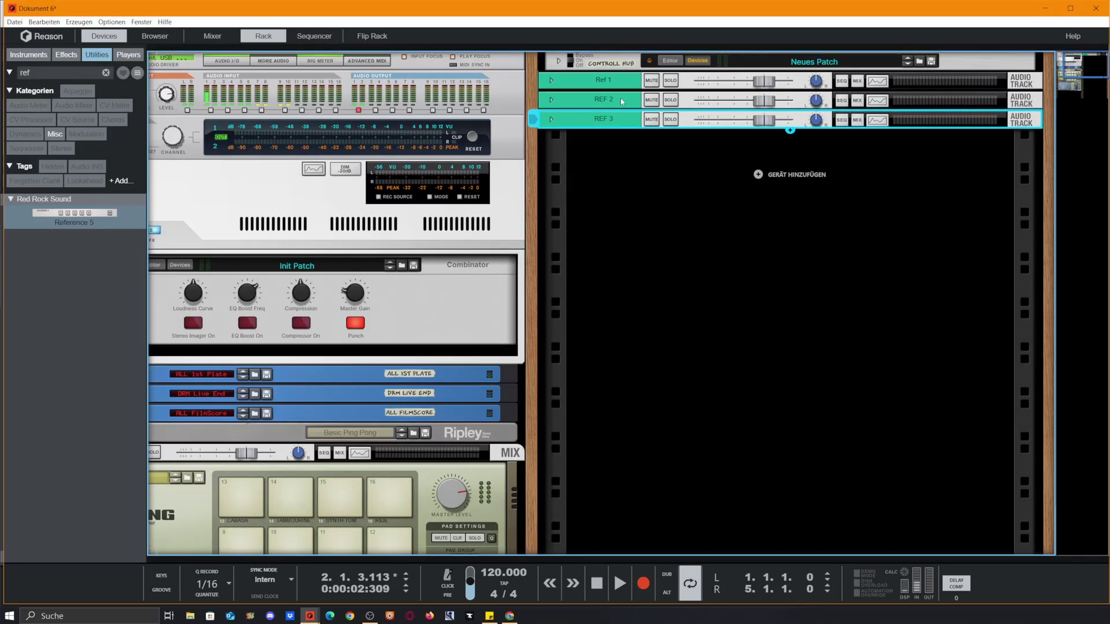
click(625, 169)
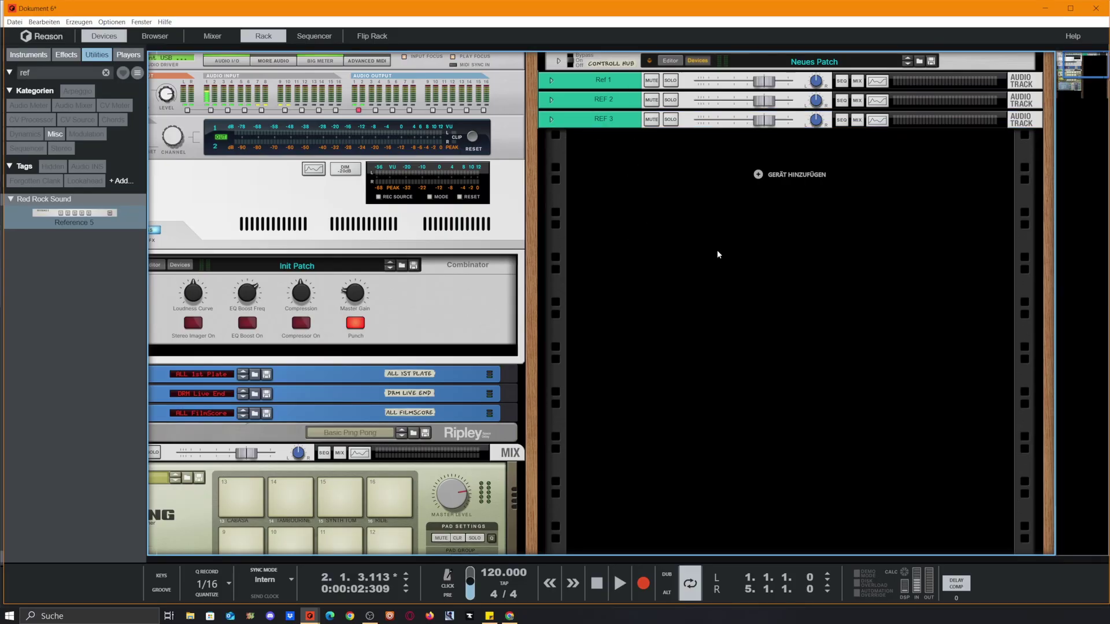
Step: Show the sequencer together with the rack and set the song tempo to 90
key(F7)
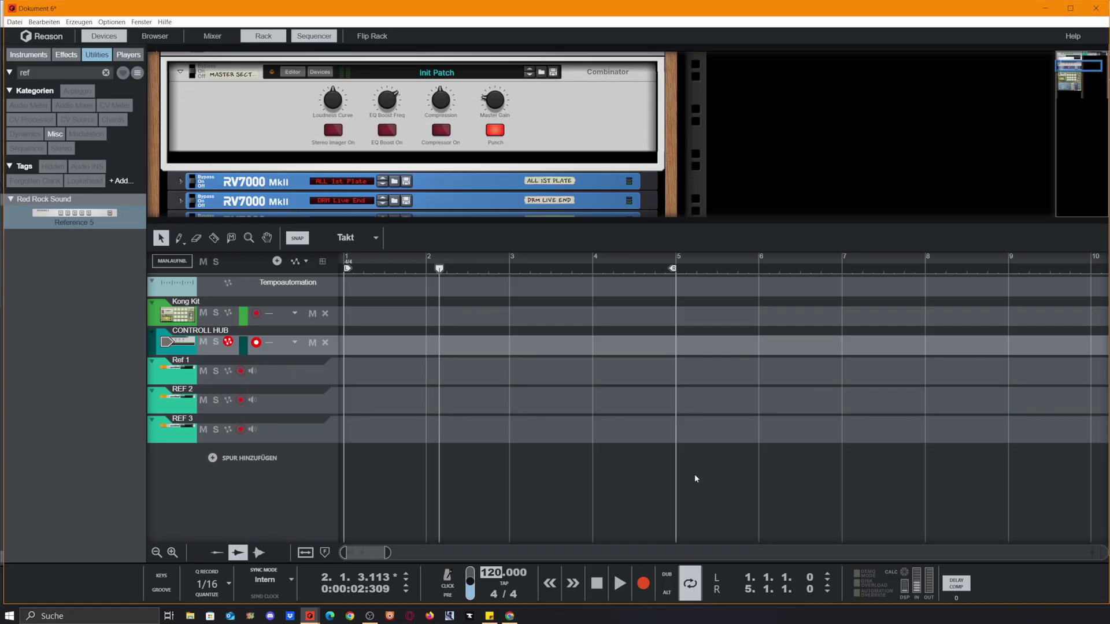
click(486, 577)
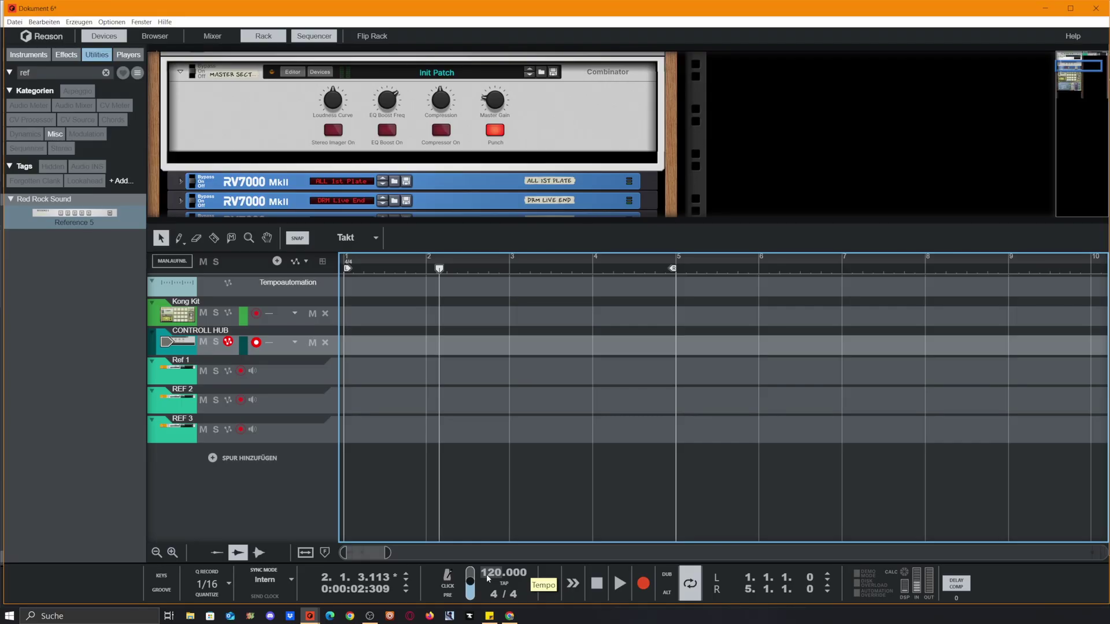
drag(494, 573, 506, 555)
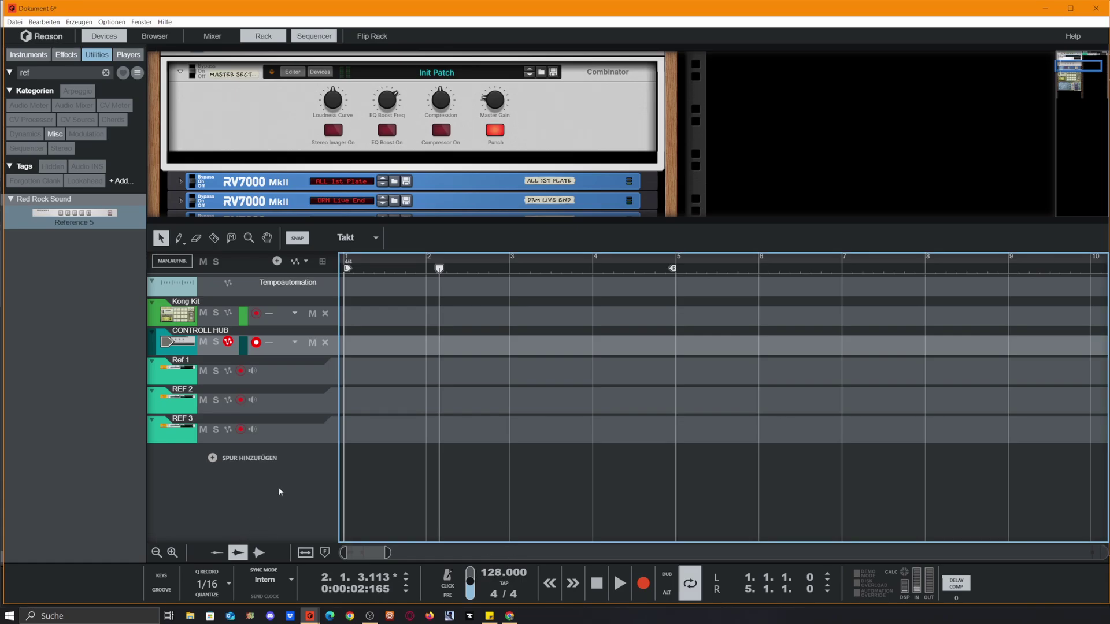
click(496, 577)
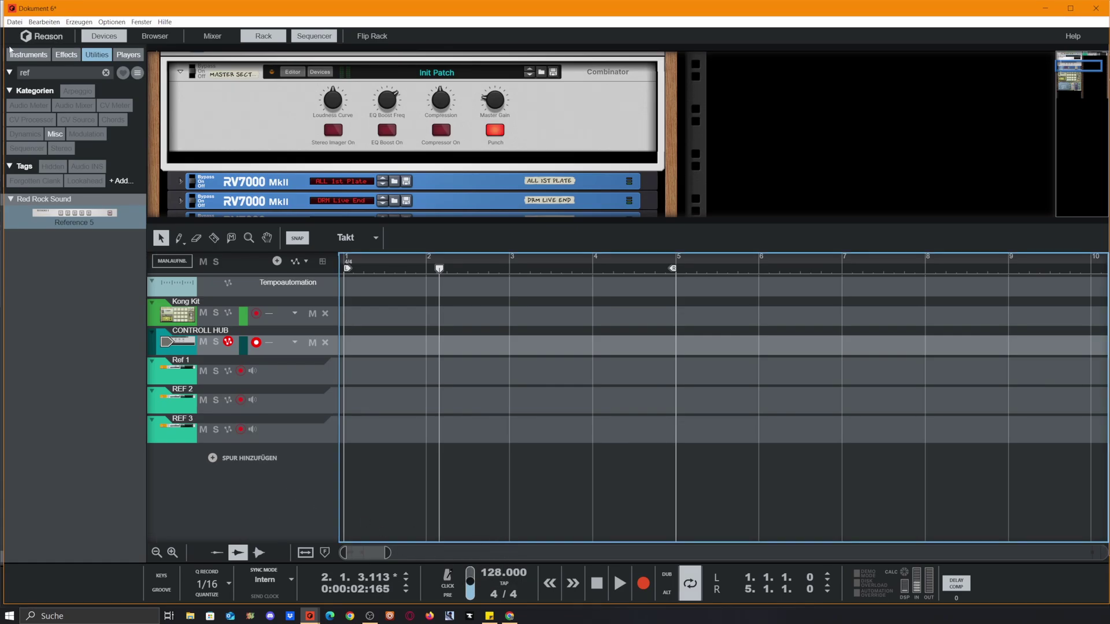
mouse_move(496, 576)
mouse_down()
mouse_move(496, 603)
mouse_move(496, 573)
mouse_up()
double_click(503, 576)
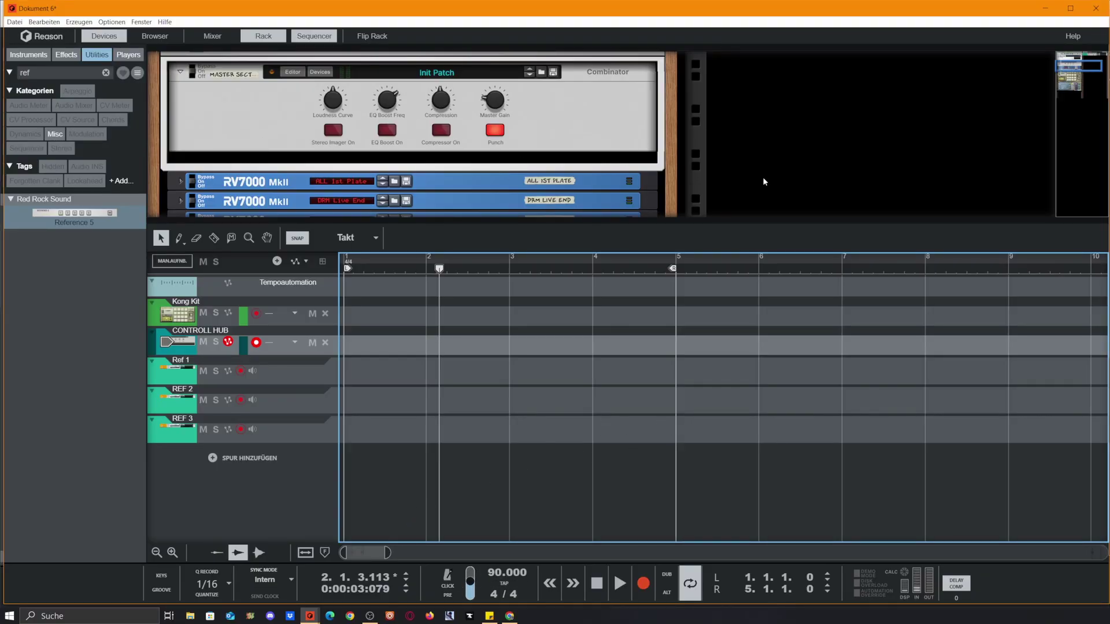
Step: Enlarge the rack area, fold the Kong's drum and FX section, and delete the Kong device with its track
drag(651, 223, 657, 560)
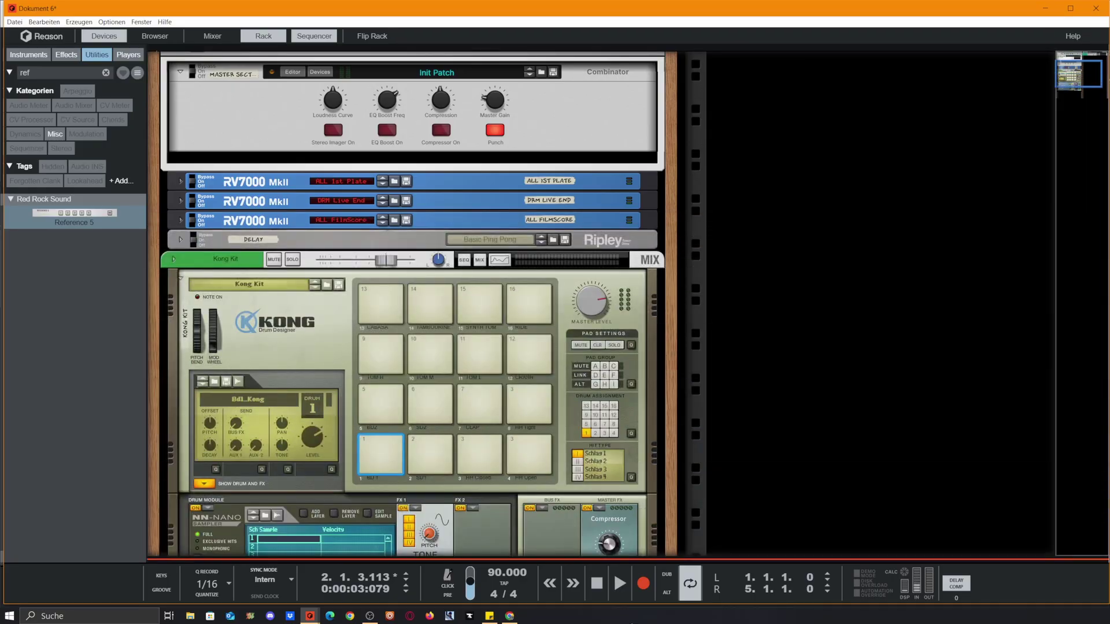
scroll(269, 289, down, 4)
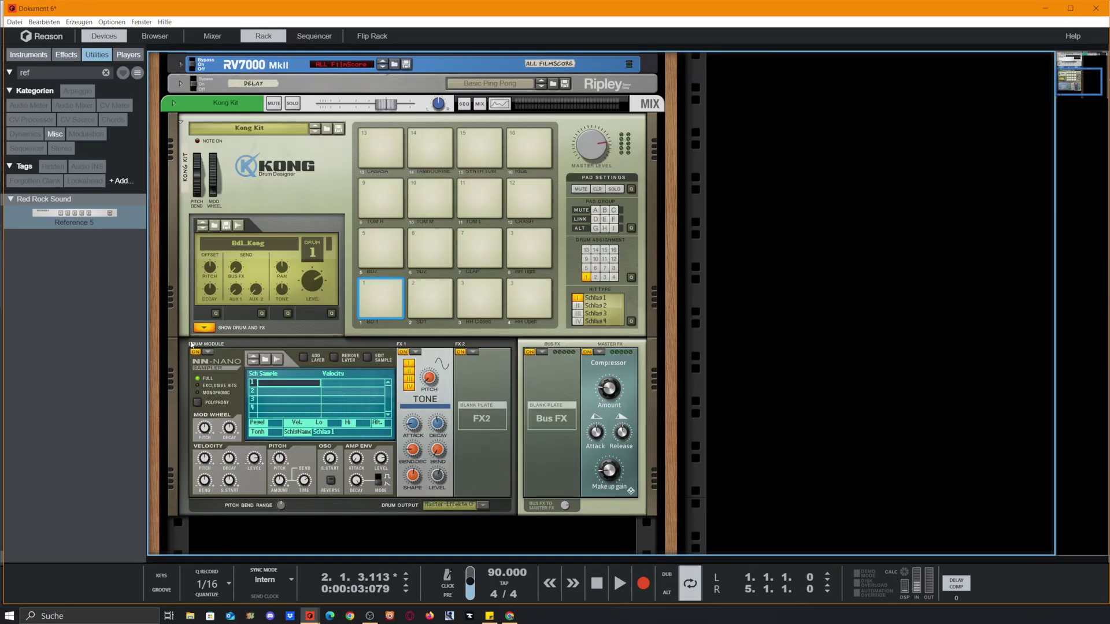
click(204, 328)
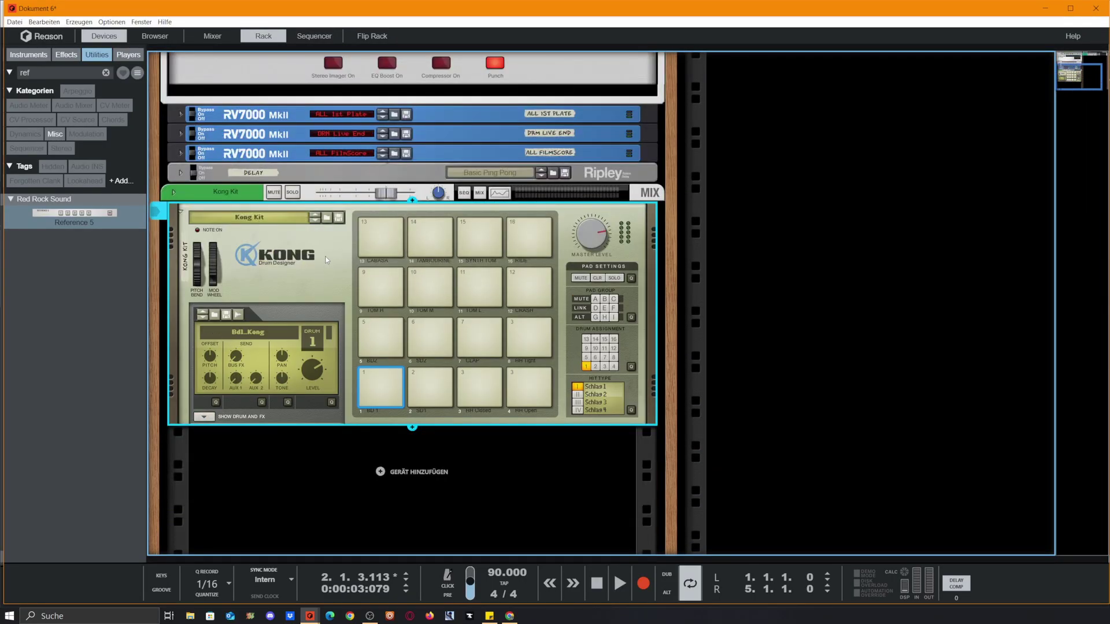
key(Delete)
key(Return)
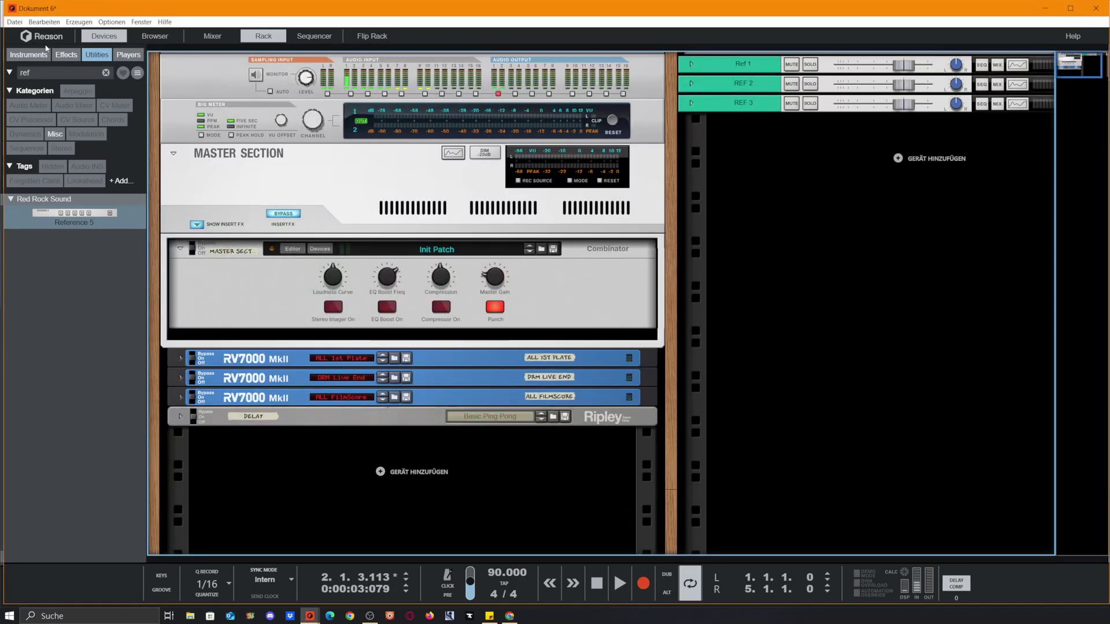
Step: Clear the instrument search and add a Redrum Drum Computer and a Radical Piano below the Ripley delay
click(39, 58)
click(105, 72)
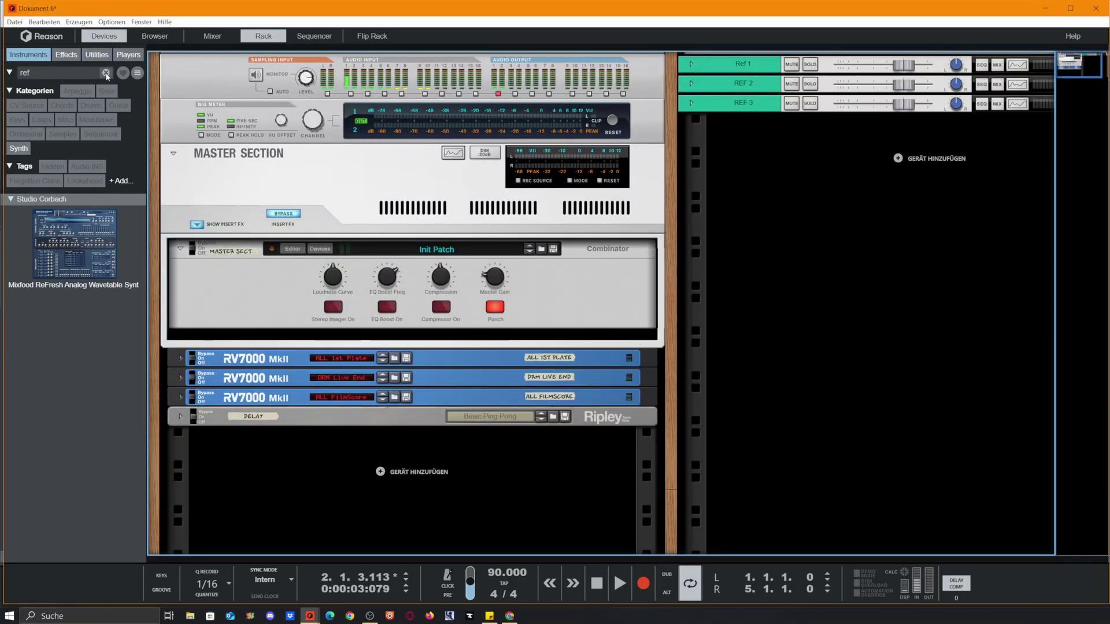
scroll(49, 422, down, 15)
drag(57, 451, 410, 457)
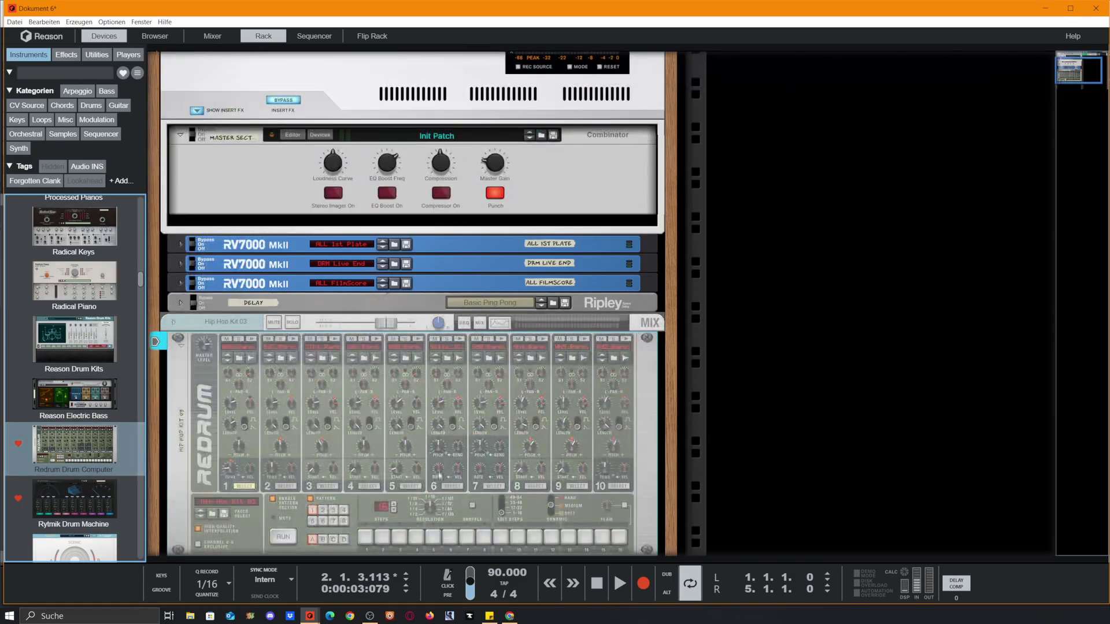
scroll(484, 417, down, 3)
click(405, 480)
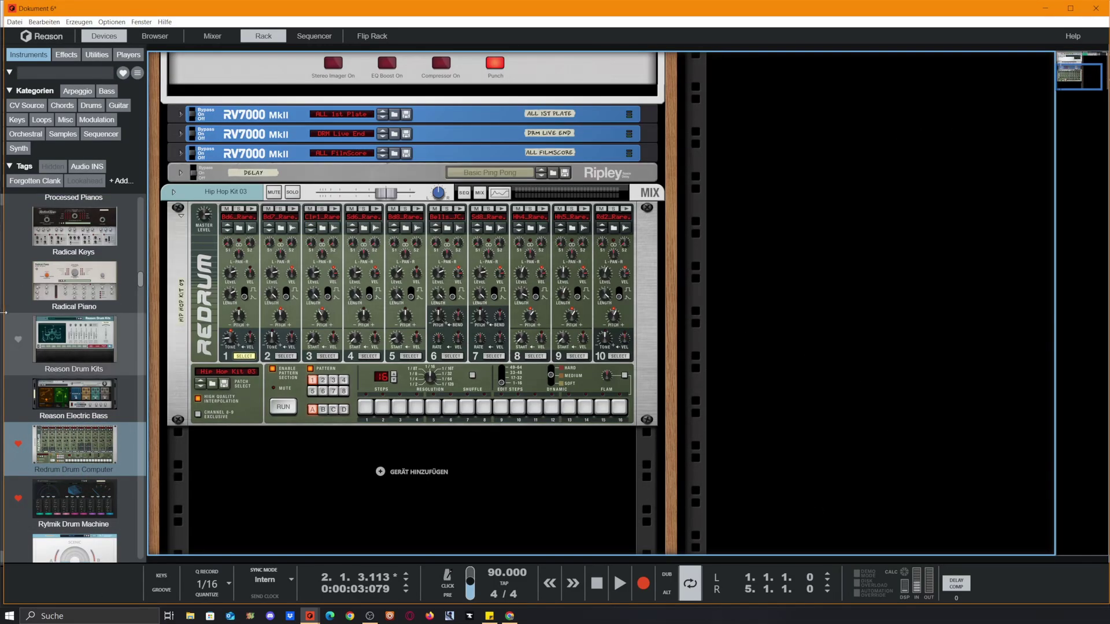
mouse_move(82, 295)
mouse_down()
mouse_move(538, 555)
mouse_move(548, 503)
mouse_up()
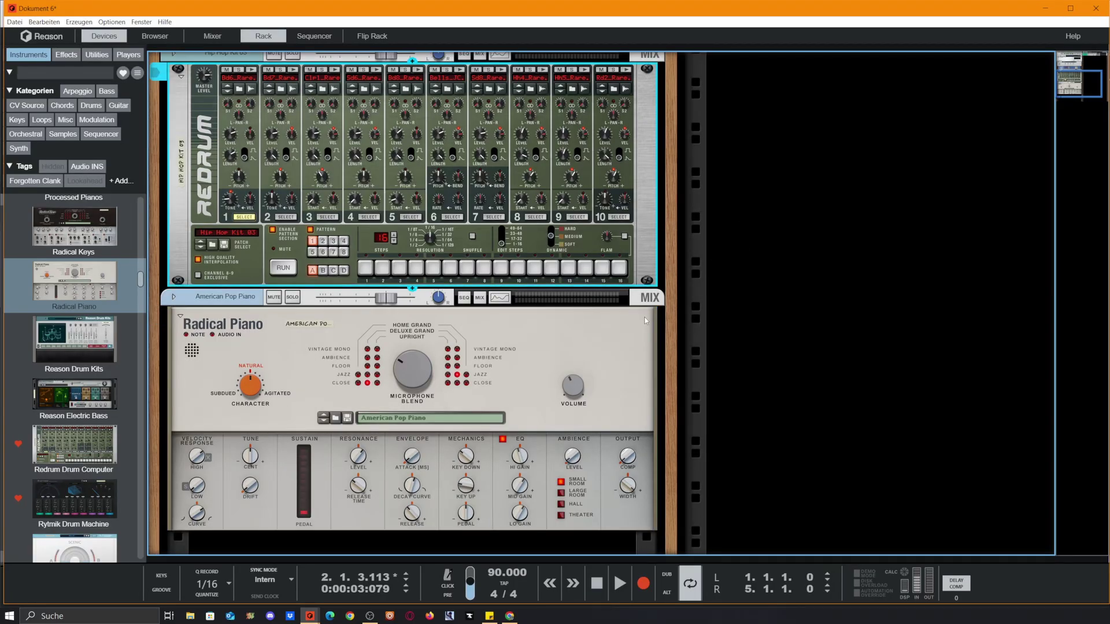
Step: Reset the Redrum to an empty patch and load the 80s Kit.drp patch into it
click(616, 217)
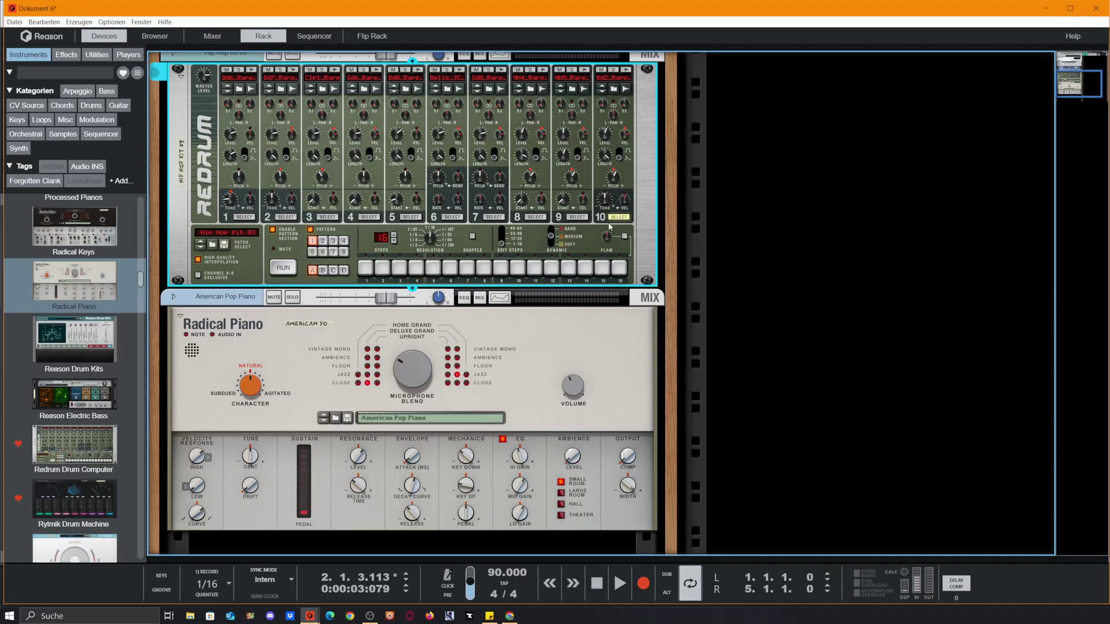
click(576, 217)
right_click(262, 77)
click(324, 477)
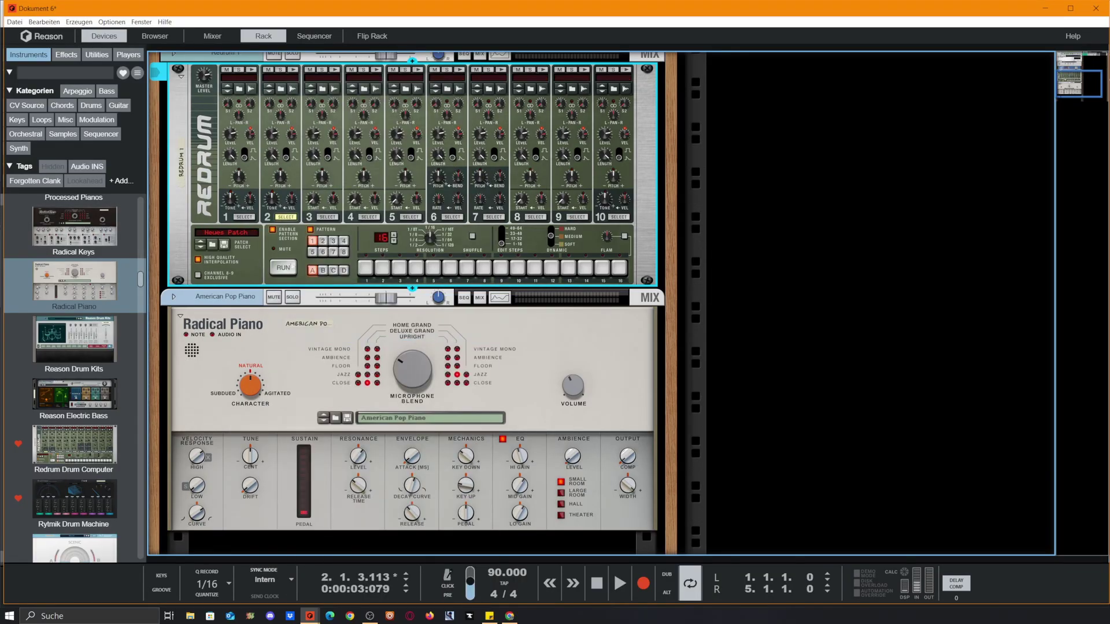
click(212, 245)
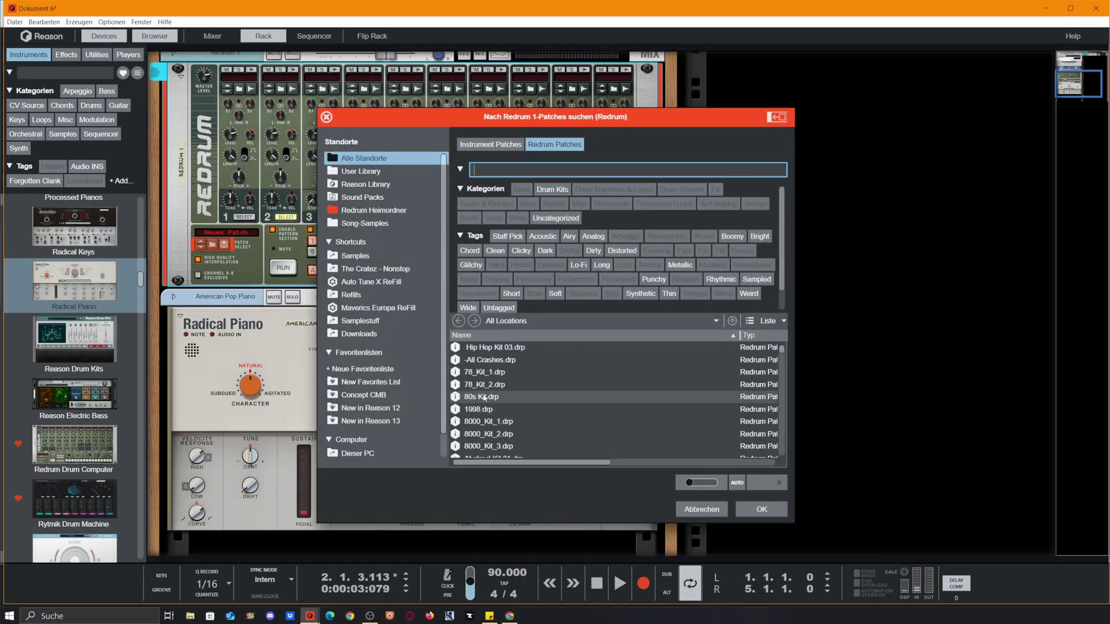
double_click(484, 397)
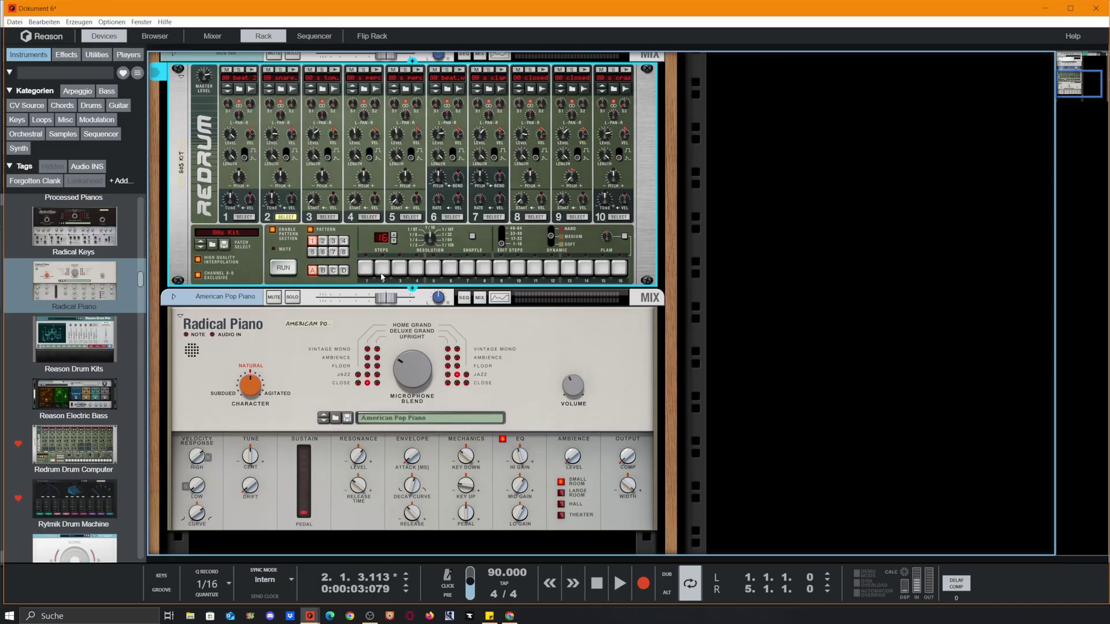
Step: Load the Piano Fino 1.repatch patch from the Natural Pianos folder into the Radical Piano
scroll(381, 277, down, 2)
click(335, 340)
scroll(490, 401, down, 7)
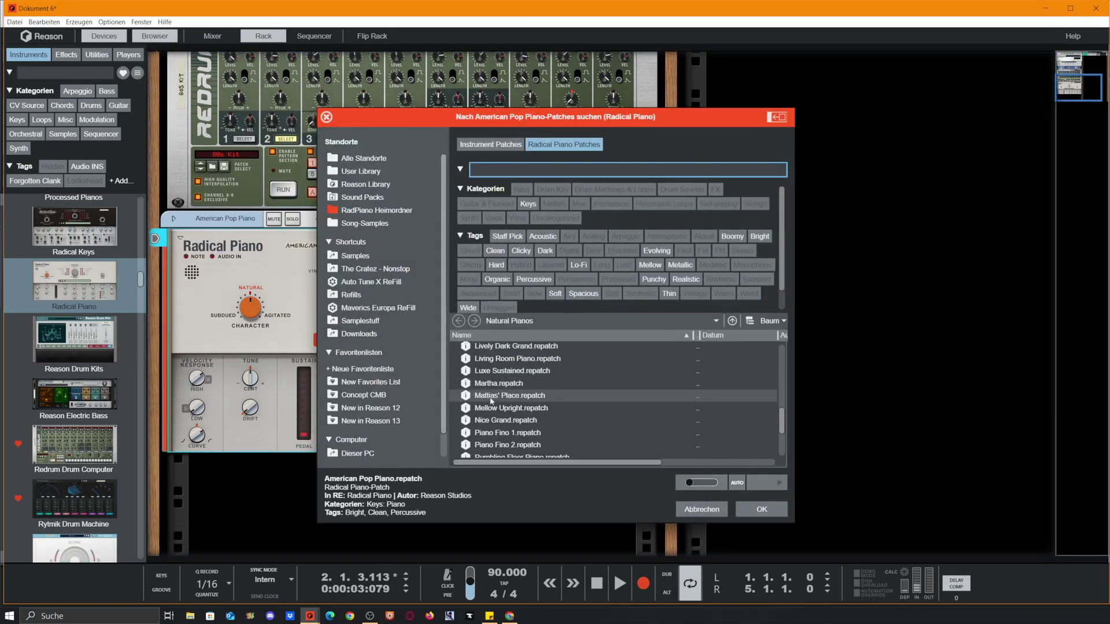
double_click(485, 433)
scroll(458, 364, down, 1)
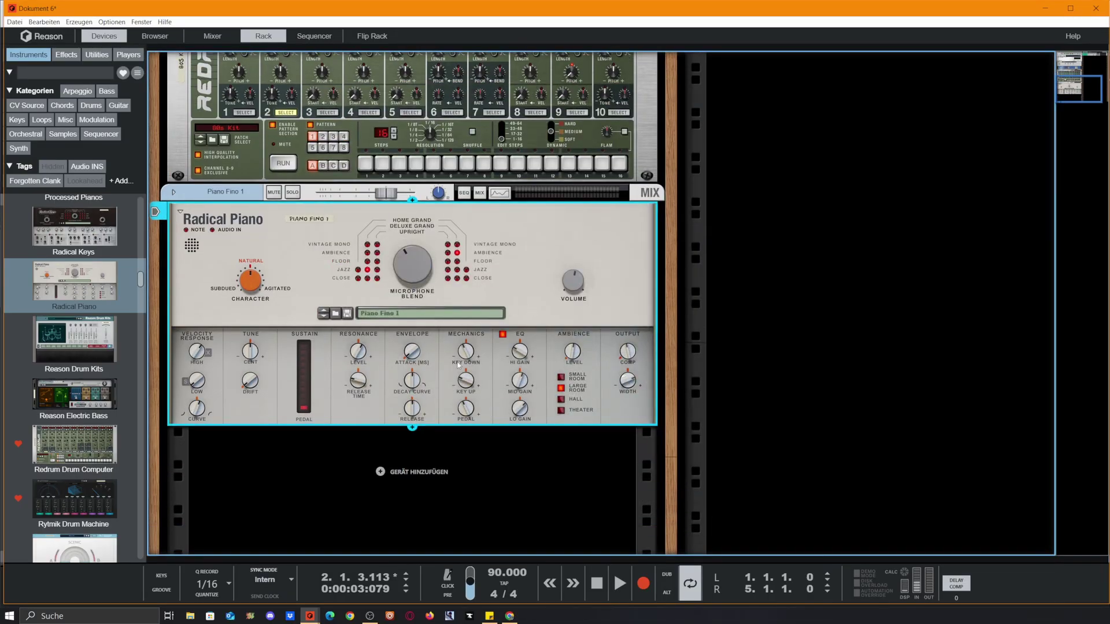
Step: Add a Drum Sequencer player to the Redrum holding the 80s Kit
scroll(80, 443, down, 8)
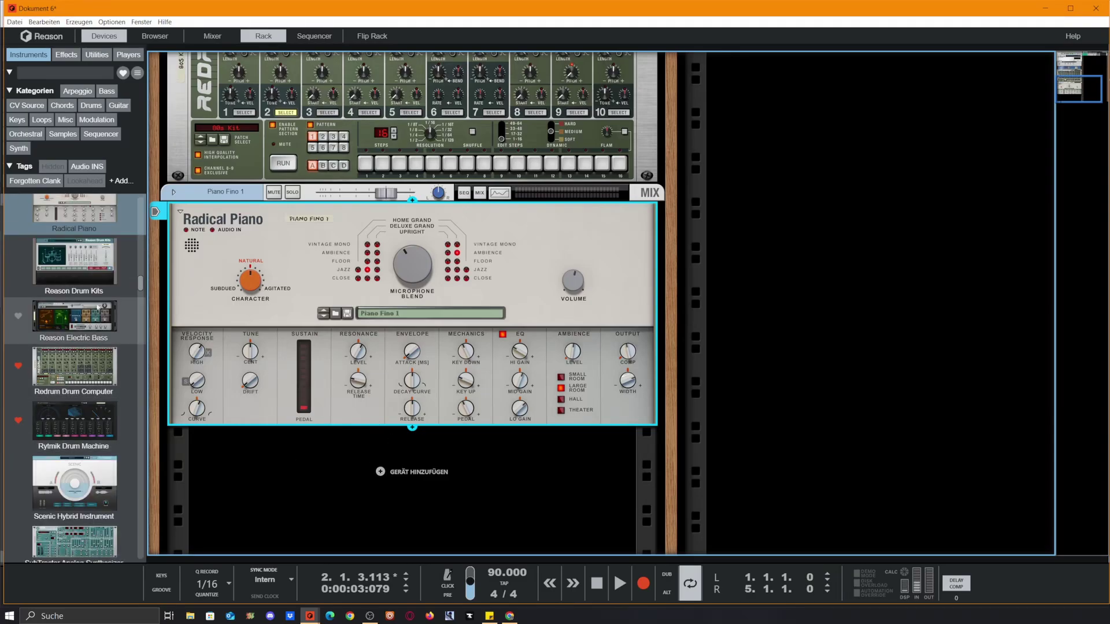
scroll(81, 442, down, 1)
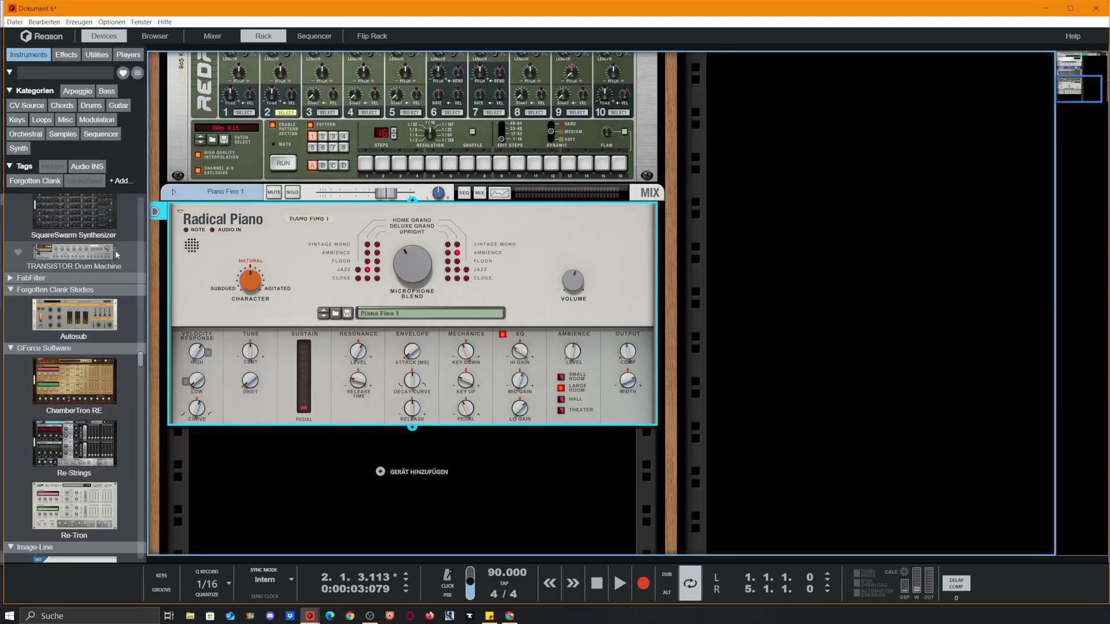
scroll(502, 351, up, 3)
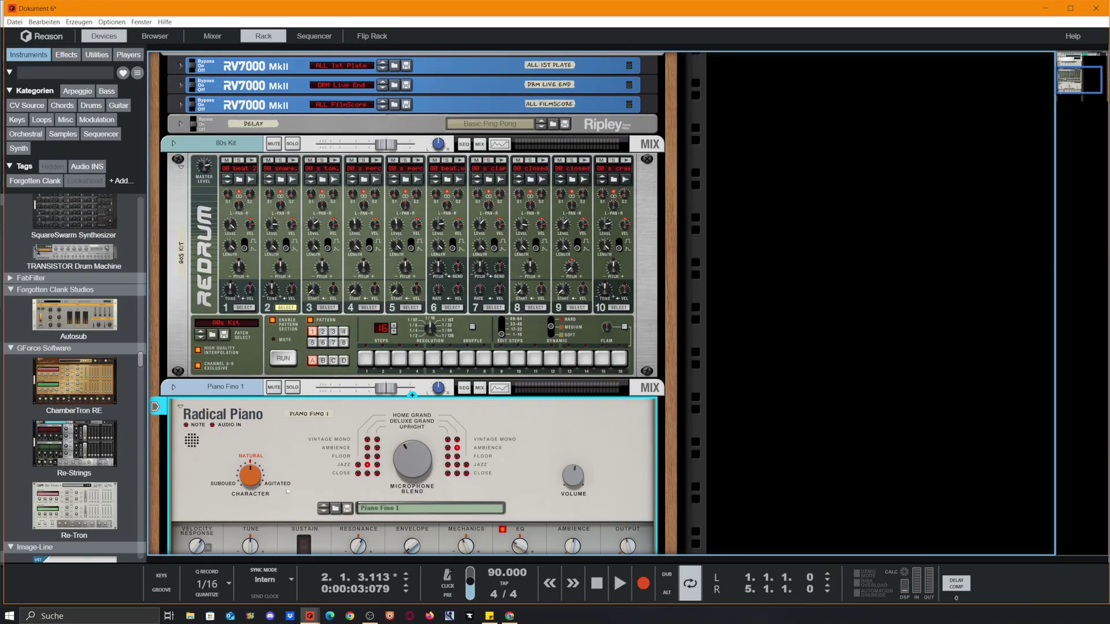
scroll(490, 432, down, 2)
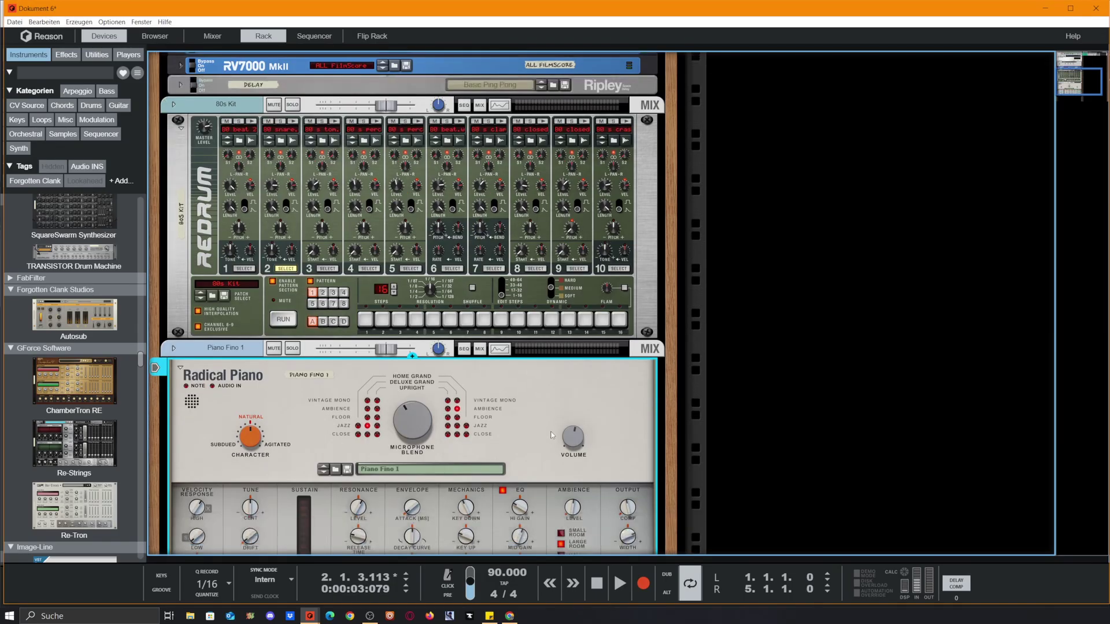
scroll(490, 432, down, 3)
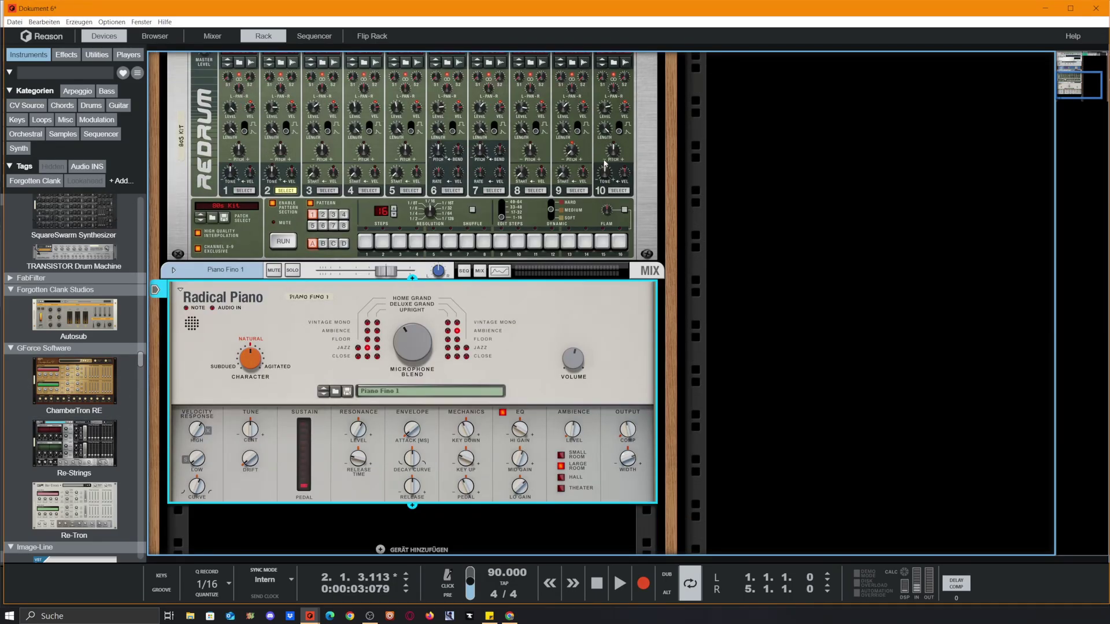
scroll(607, 230, down, 3)
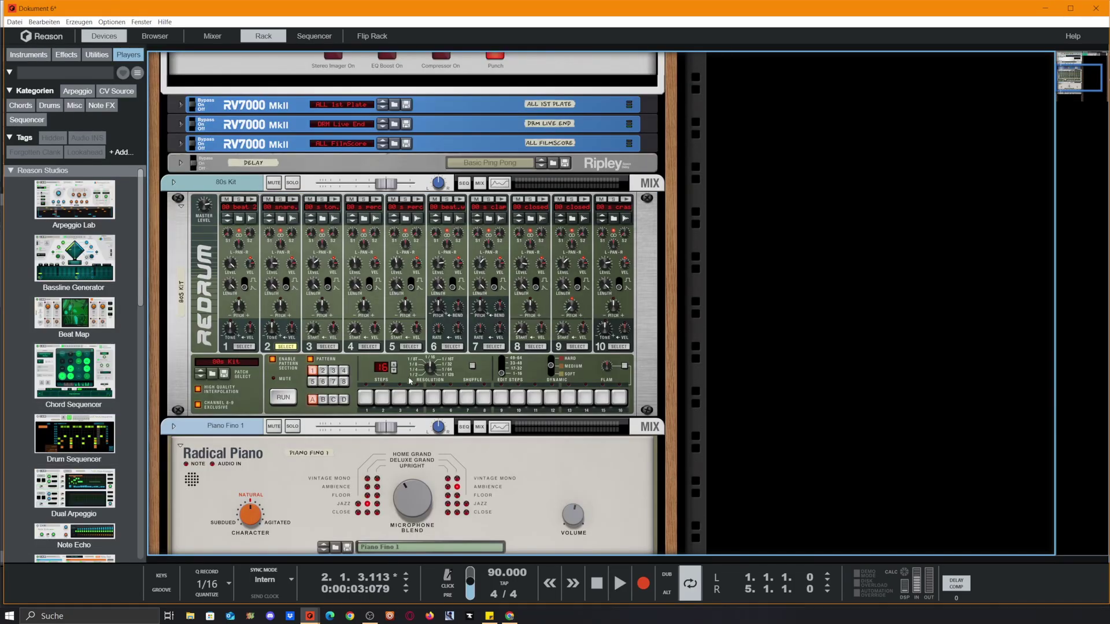
drag(70, 450, 455, 211)
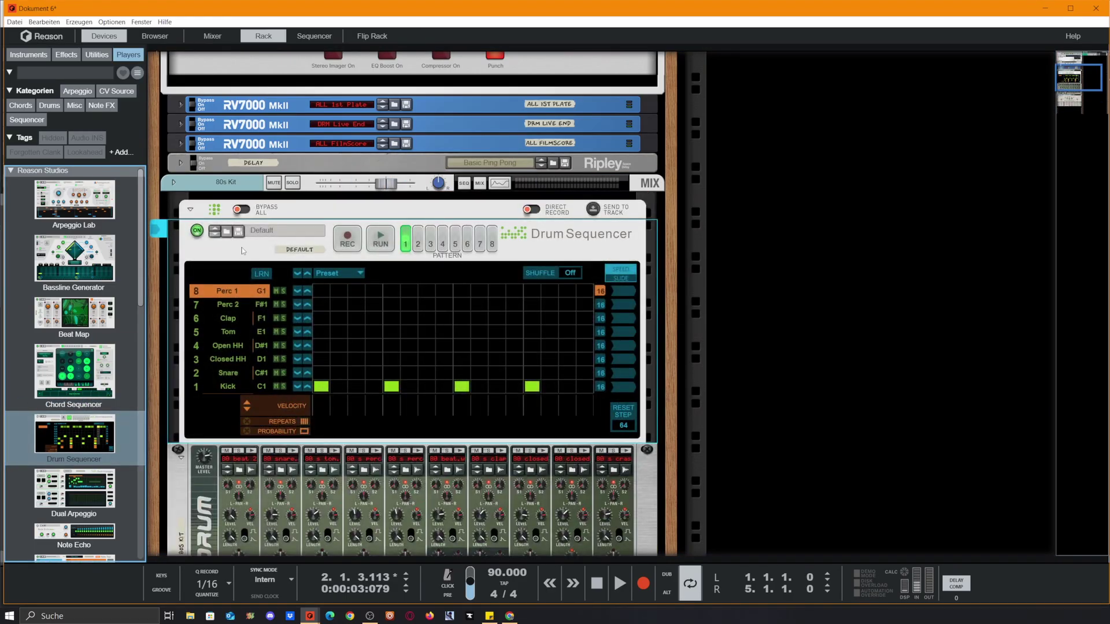
Step: Program open hi-hat hits on steps 2 and 8 and a tom hit on step 13, shifting the tom row one step later
click(338, 345)
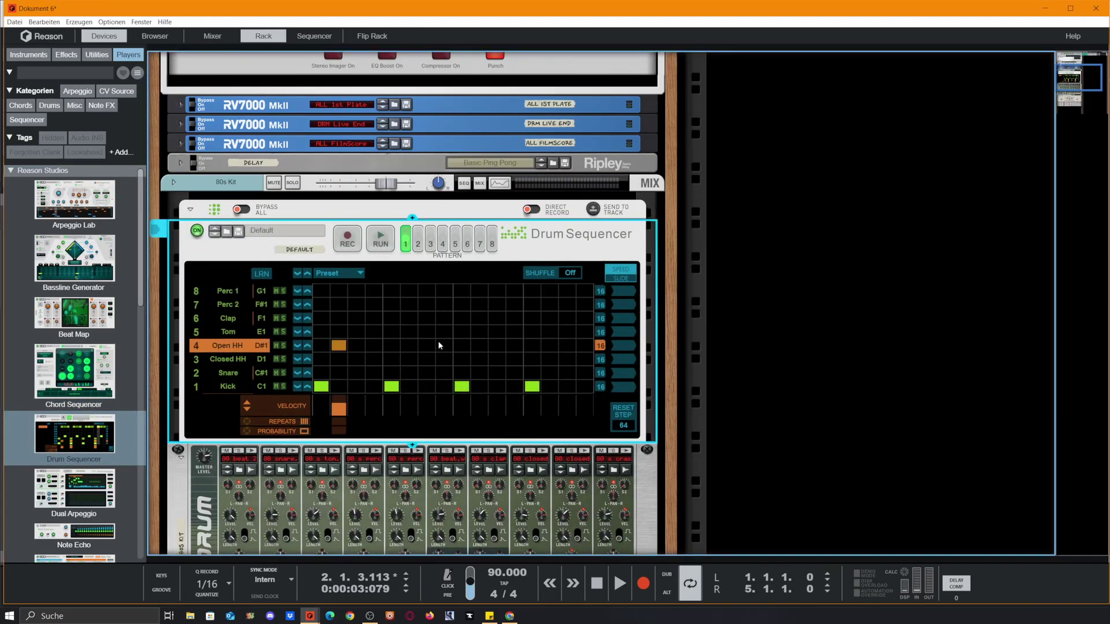
click(443, 345)
click(531, 331)
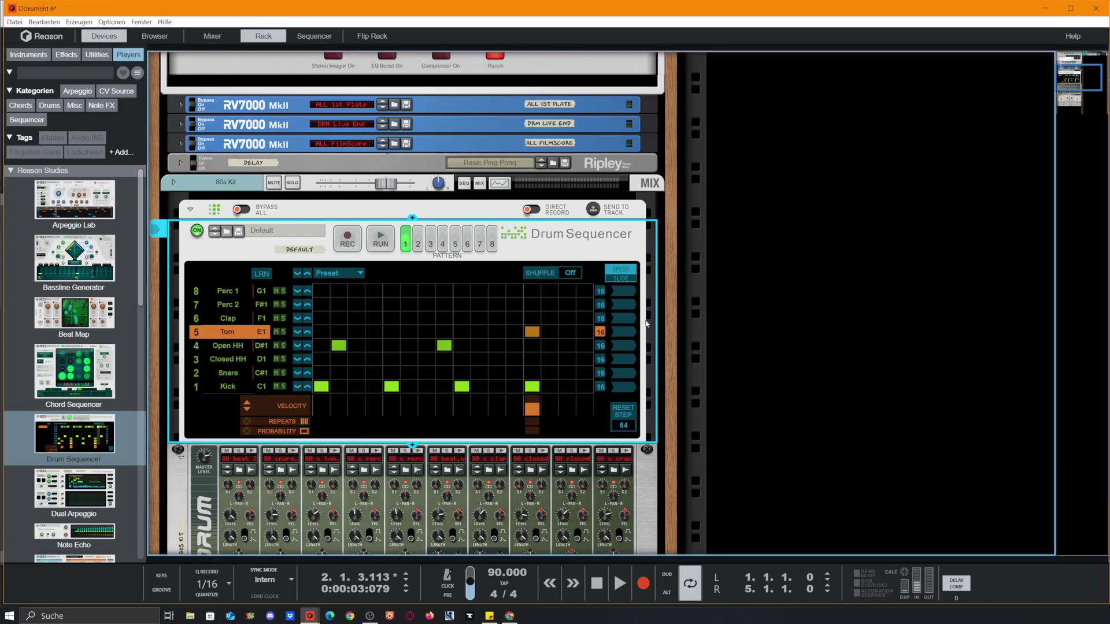
scroll(528, 330, down, 3)
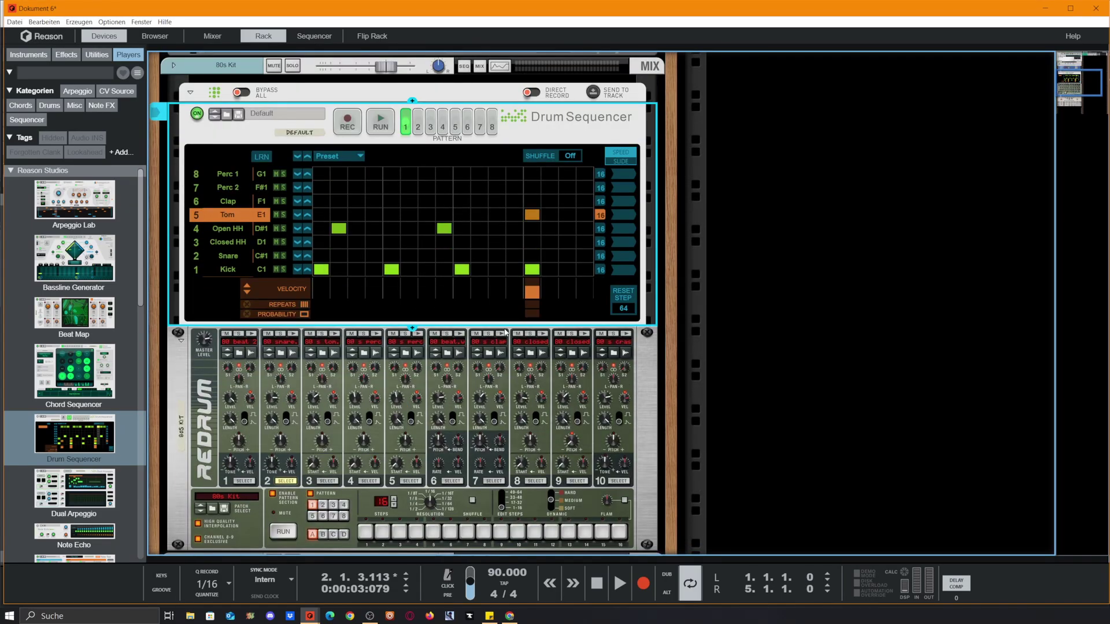
click(306, 214)
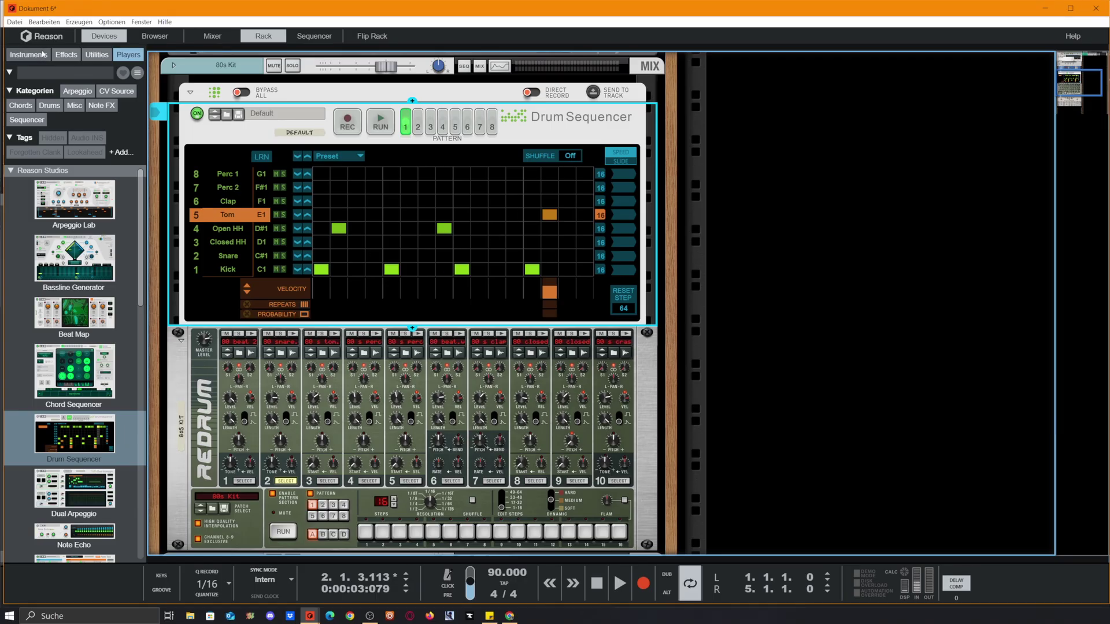
scroll(474, 274, up, 3)
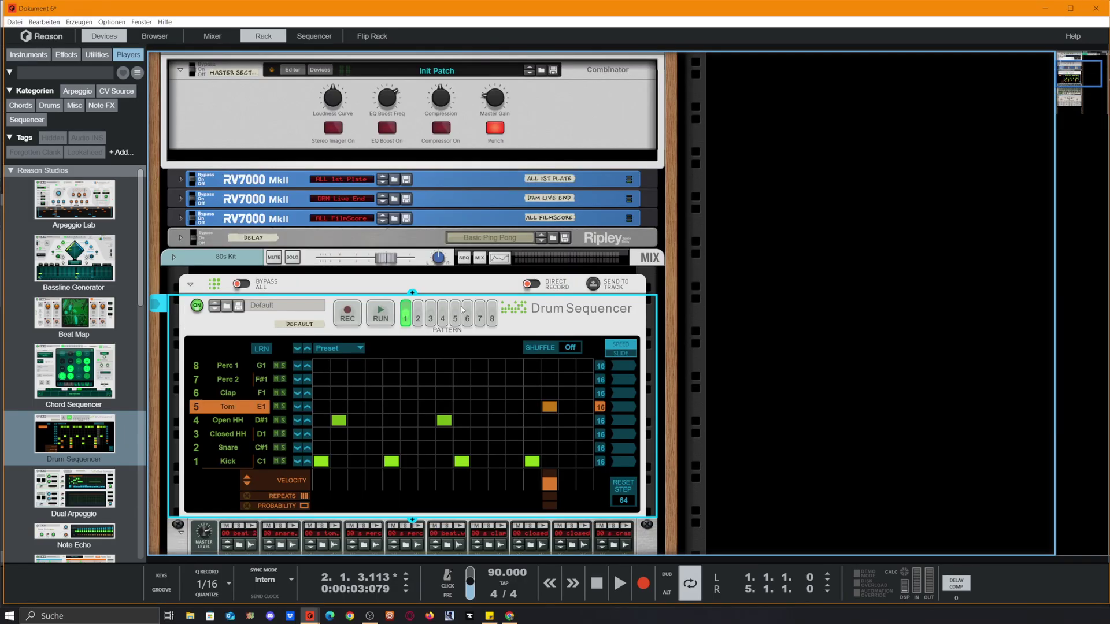
Step: Show the devices inside the master section Combinator to review them, and fold them away again
scroll(855, 325, up, 3)
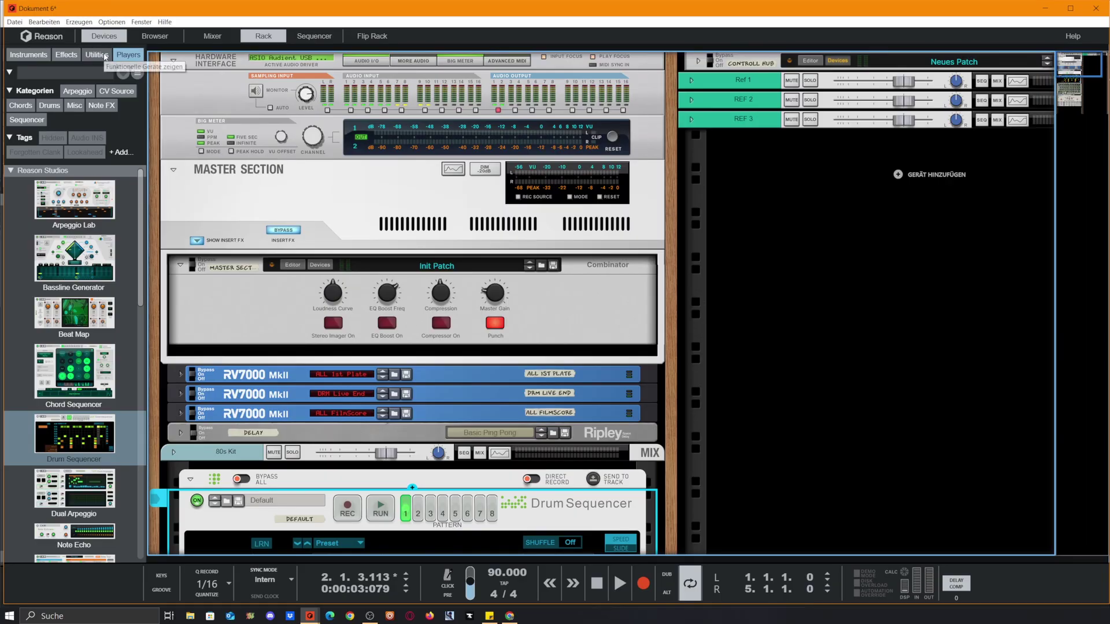
click(97, 55)
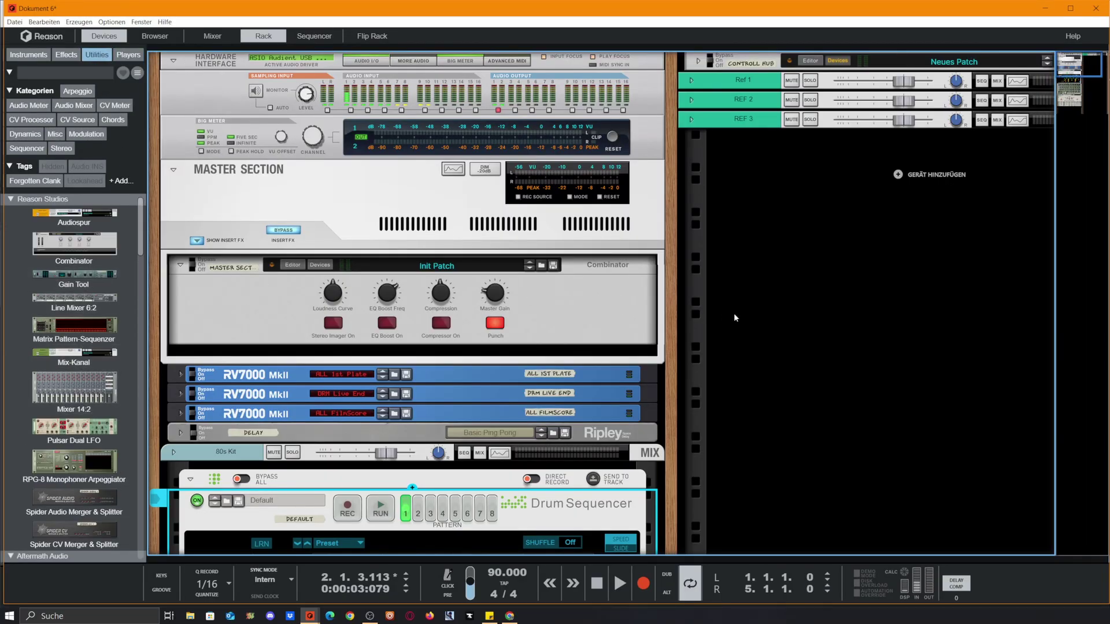
click(582, 300)
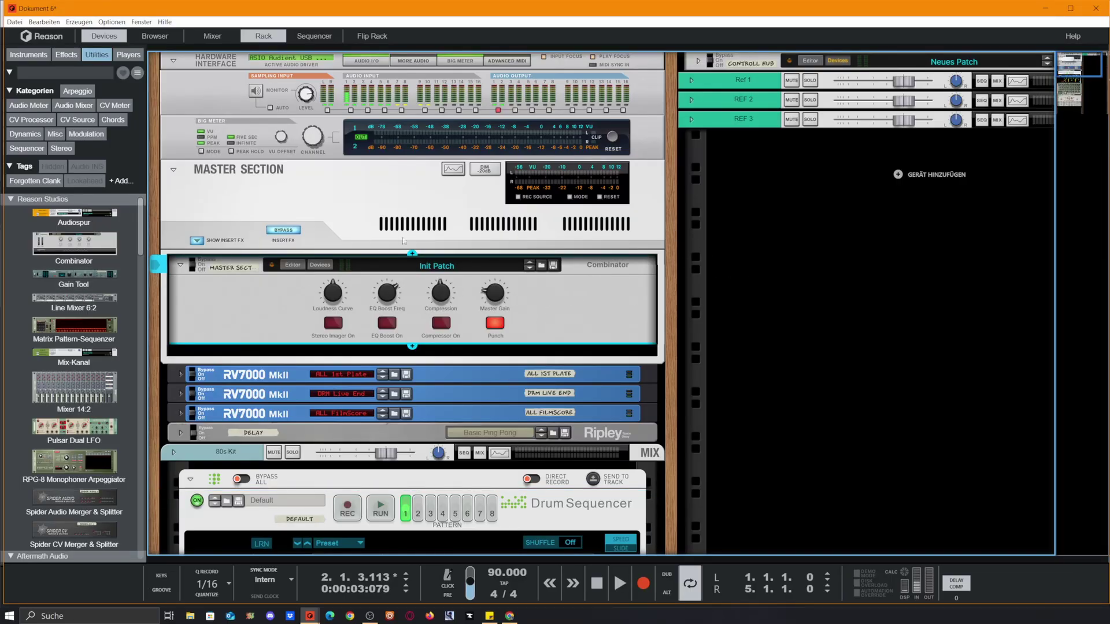
click(320, 265)
scroll(276, 224, down, 2)
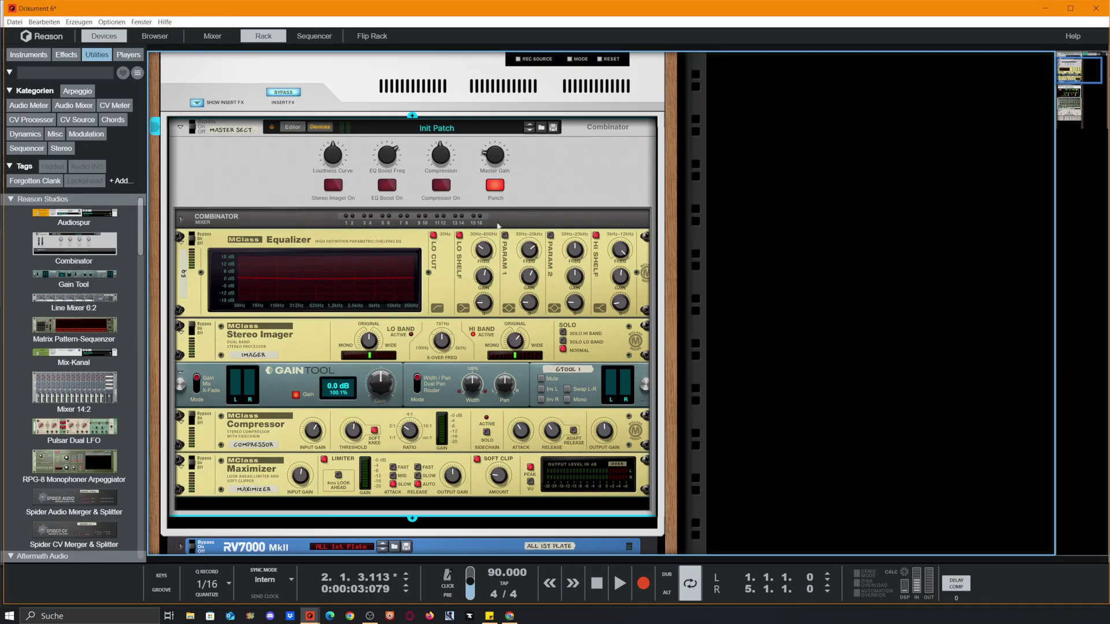
scroll(497, 226, up, 1)
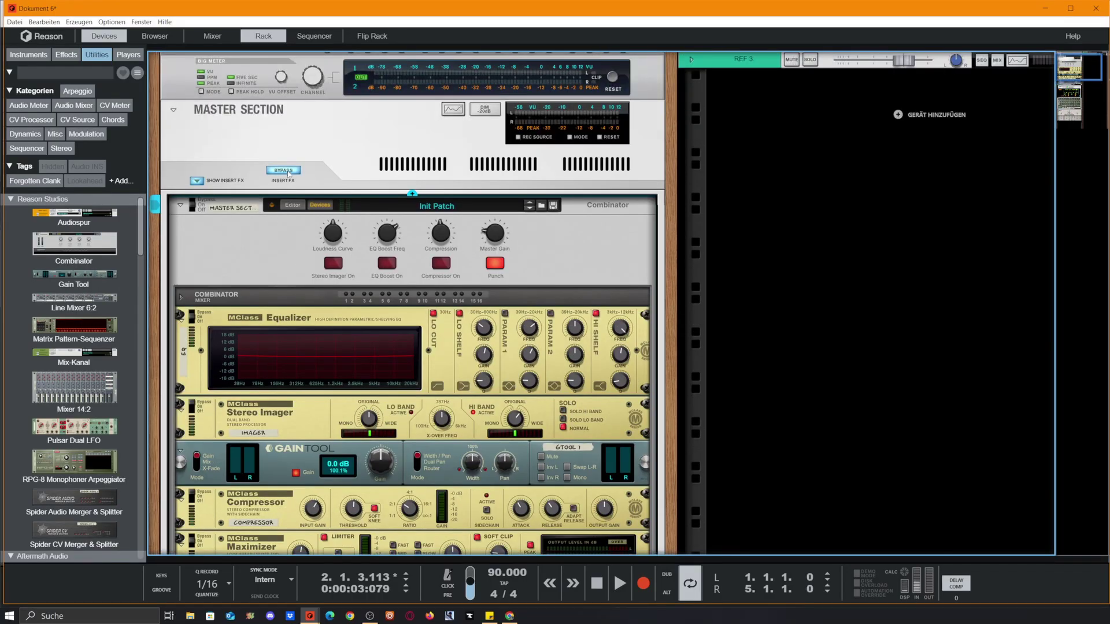
click(320, 207)
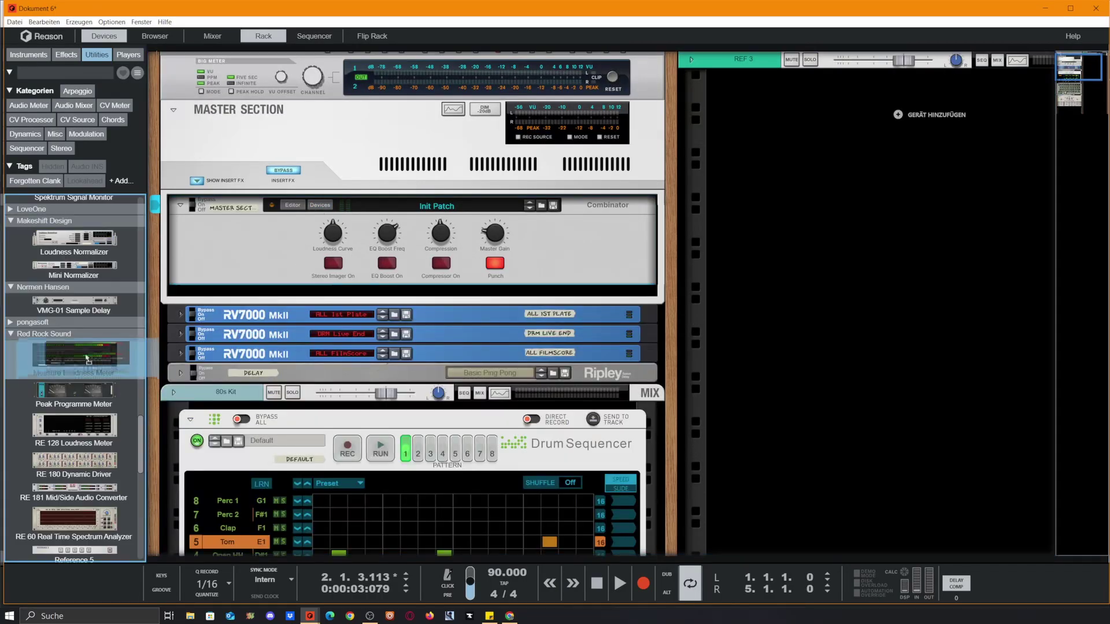
Step: Add a Measure Loudness Meter, a Peak Programme Meter and an Optic Multi Channel Analyzer beneath the master section Combinator's controls
drag(75, 357, 498, 299)
double_click(74, 391)
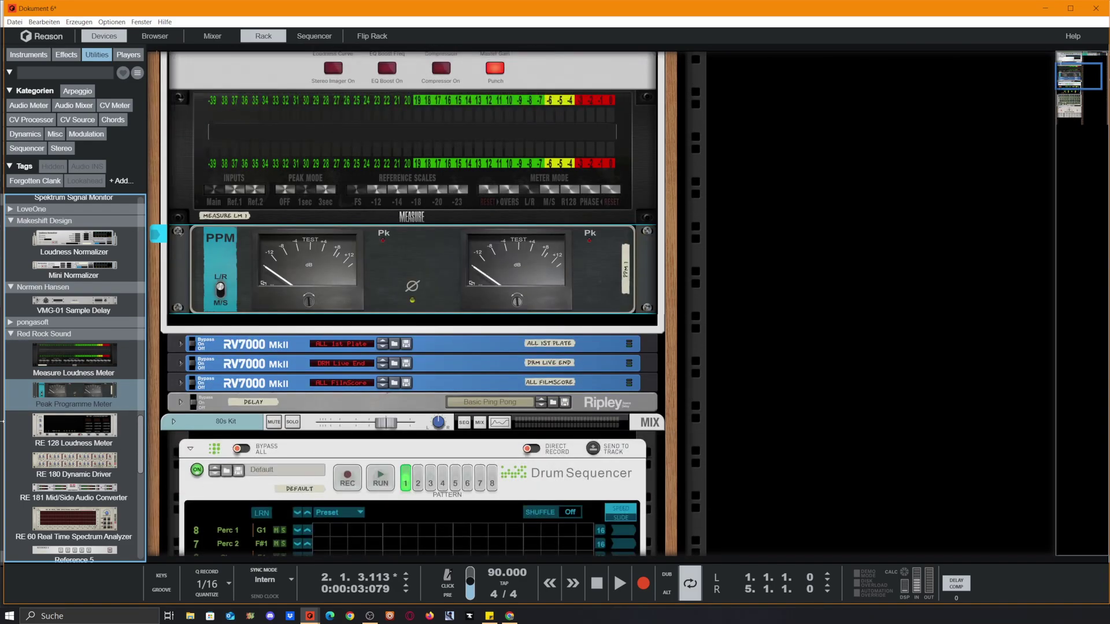
scroll(74, 376, down, 8)
drag(74, 398, 405, 316)
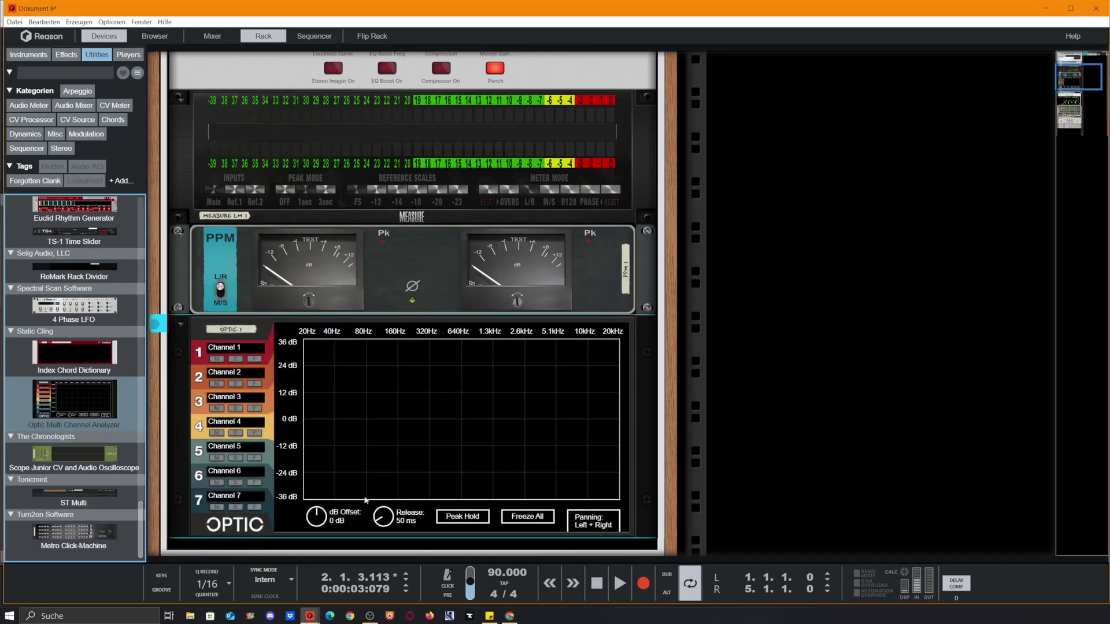
Step: Insert the CoreReLation Phase Analyser and the Voxengo SPAN plugin between the Peak Programme Meter and the Optic analyzer, closing SPAN's plugin window
scroll(364, 500, down, 2)
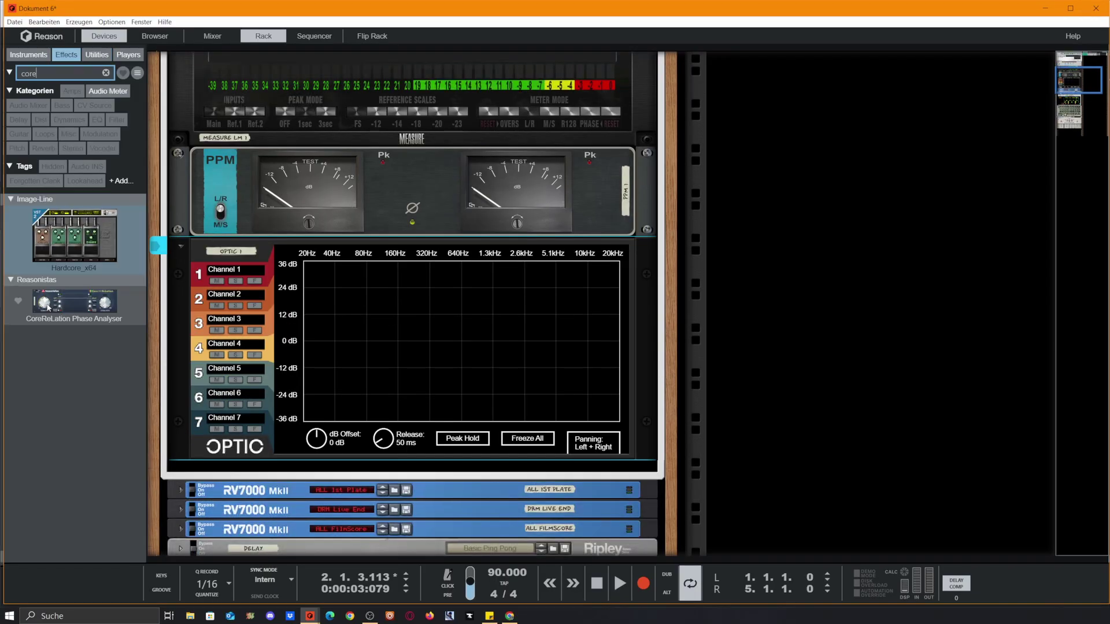
mouse_move(65, 303)
mouse_down()
mouse_move(532, 288)
mouse_move(564, 238)
mouse_move(503, 235)
mouse_move(657, 321)
mouse_up()
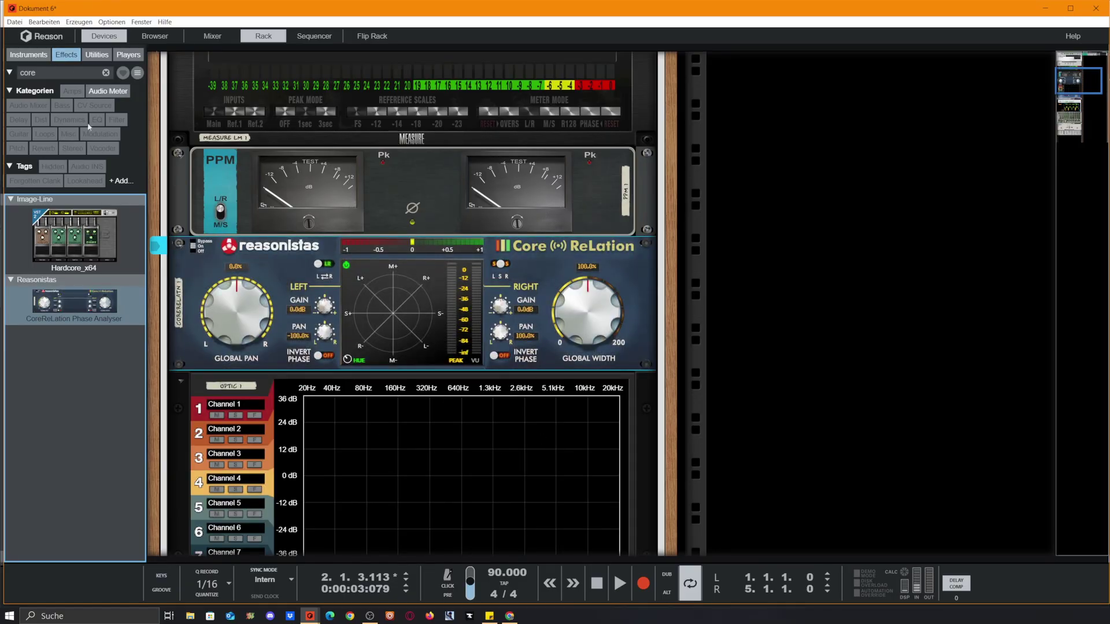
click(106, 73)
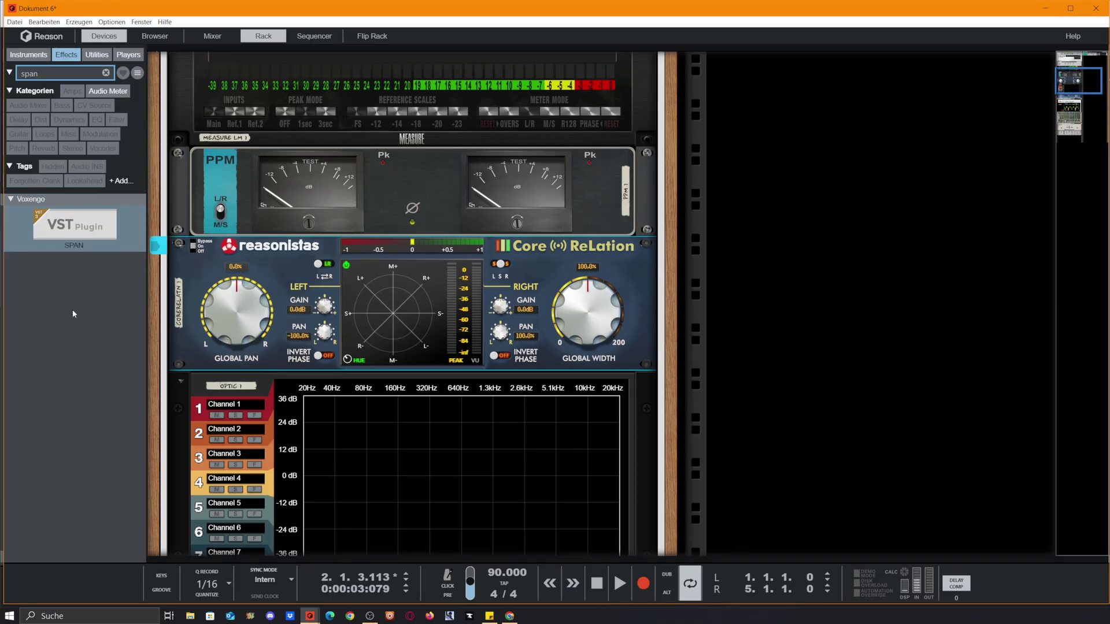
drag(74, 226, 425, 464)
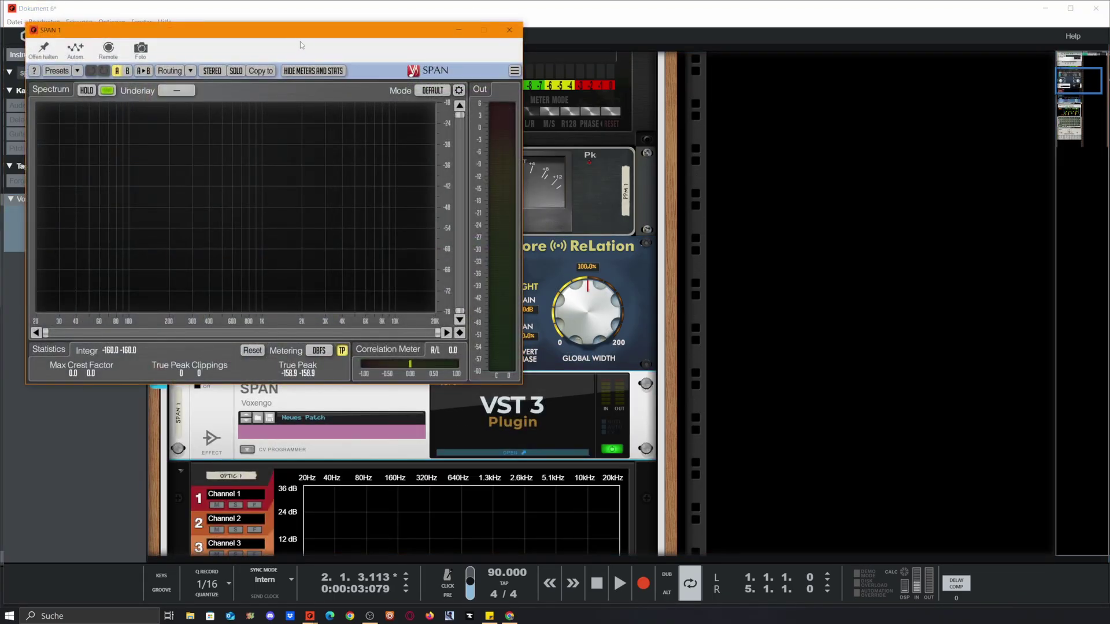
drag(300, 45, 620, 146)
click(448, 192)
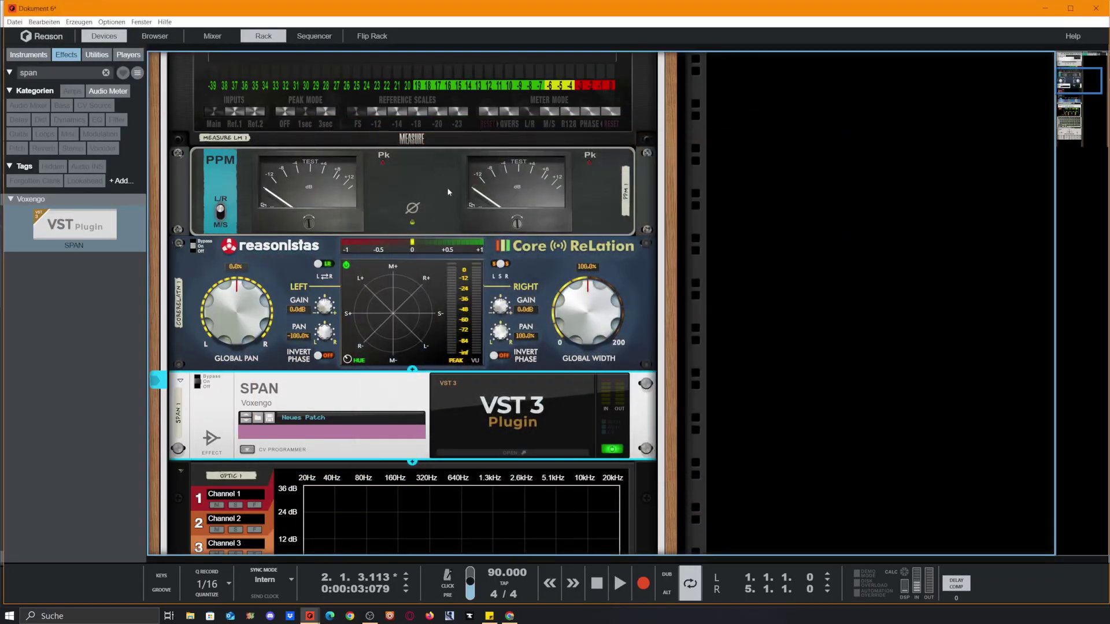
Step: Combine all the metering devices, from the Measure loudness meter to the Optic analyzer, into a new Combinator
scroll(462, 202, up, 3)
scroll(571, 220, down, 6)
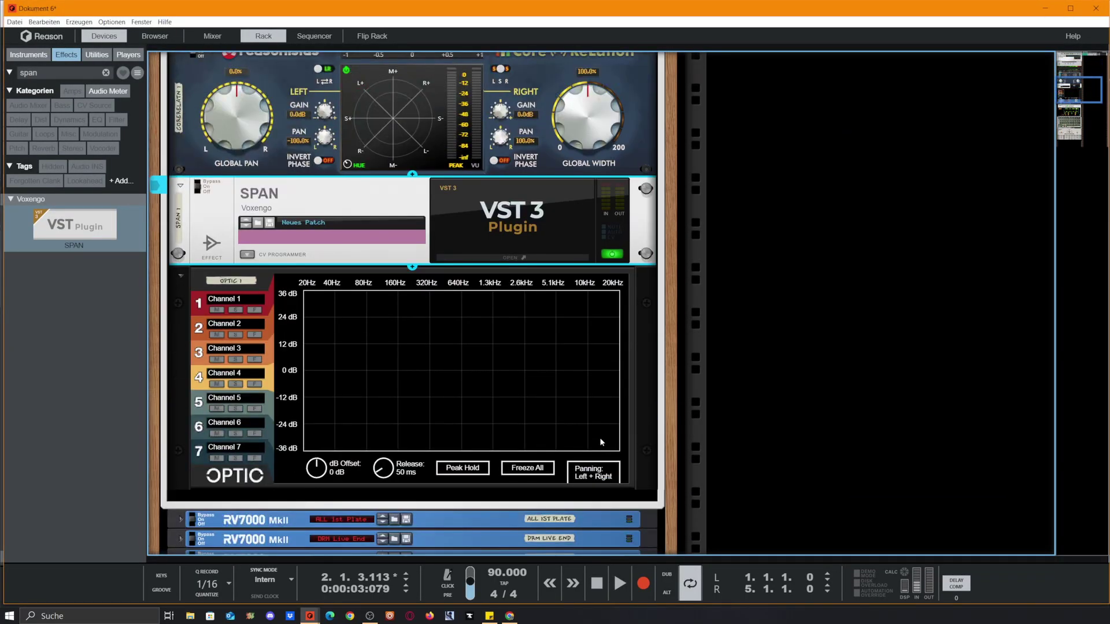
scroll(472, 426, up, 5)
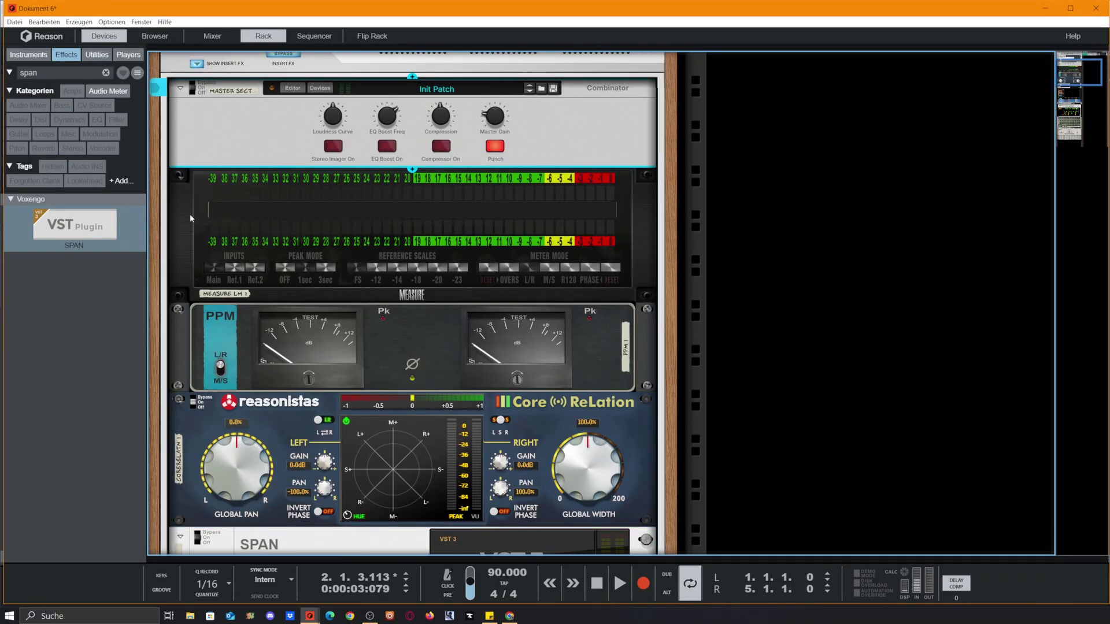
scroll(365, 311, down, 5)
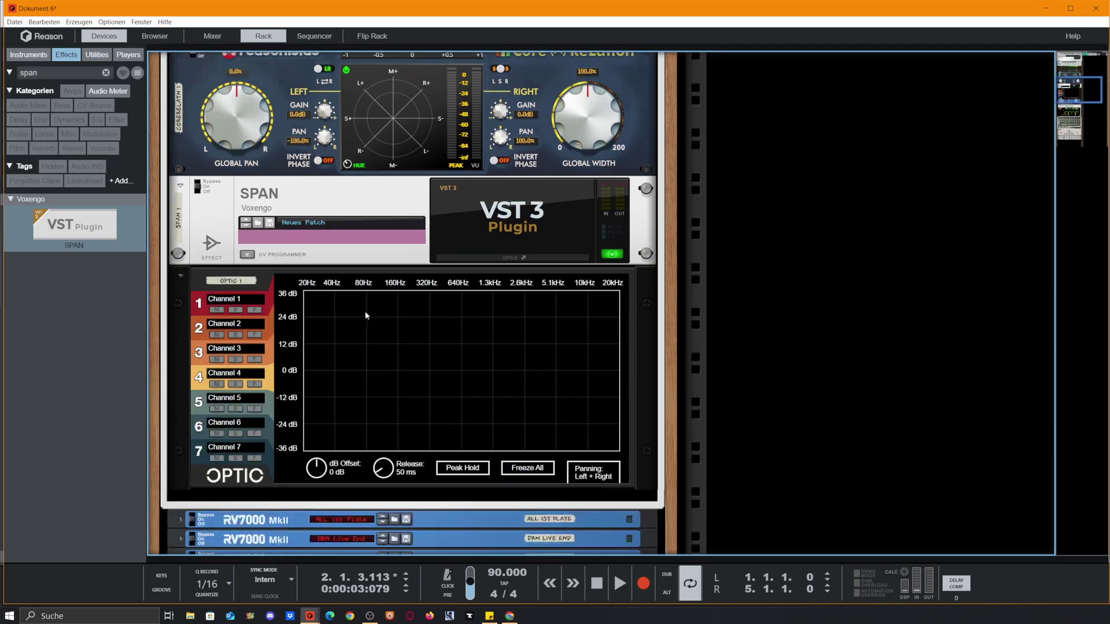
click(186, 342)
right_click(254, 237)
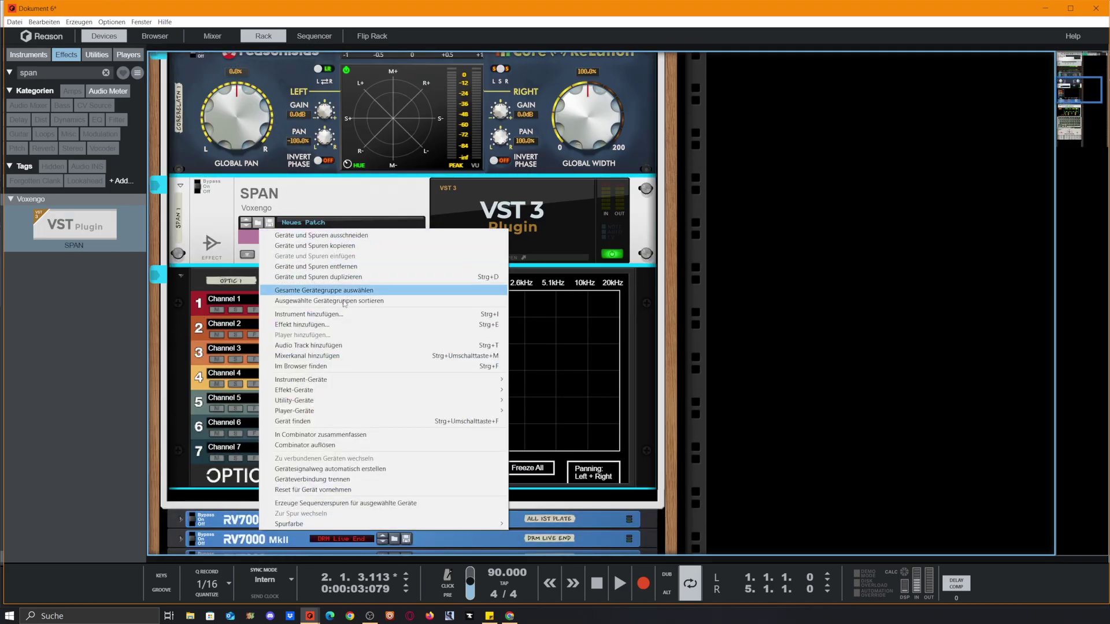
click(351, 434)
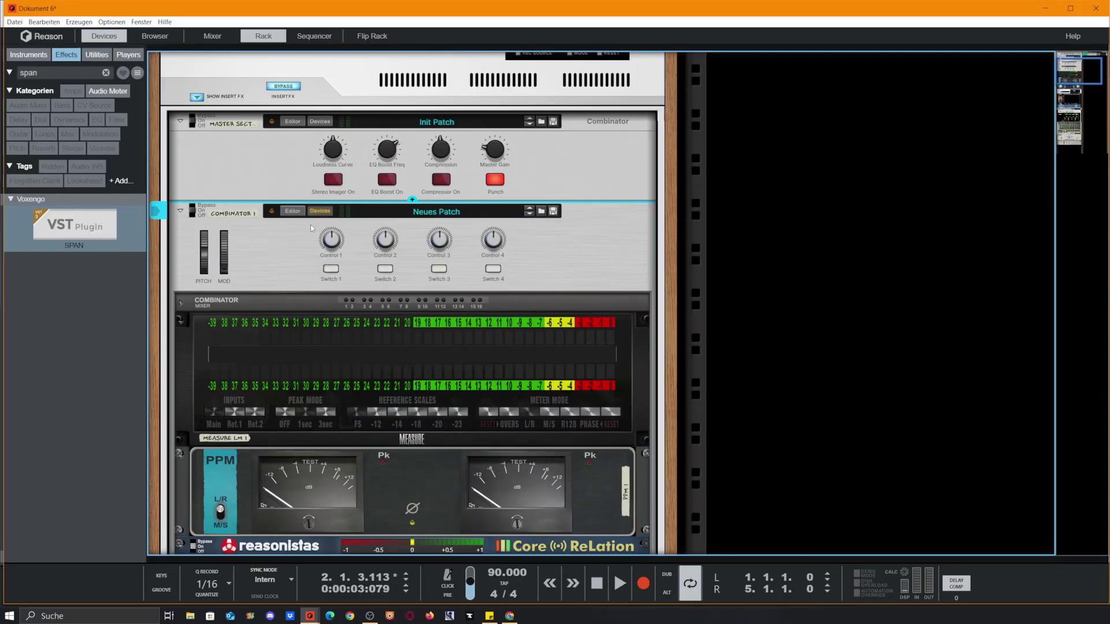
Step: Hide the devices inside the new metering Combinator and rename it CHECKERS
click(320, 211)
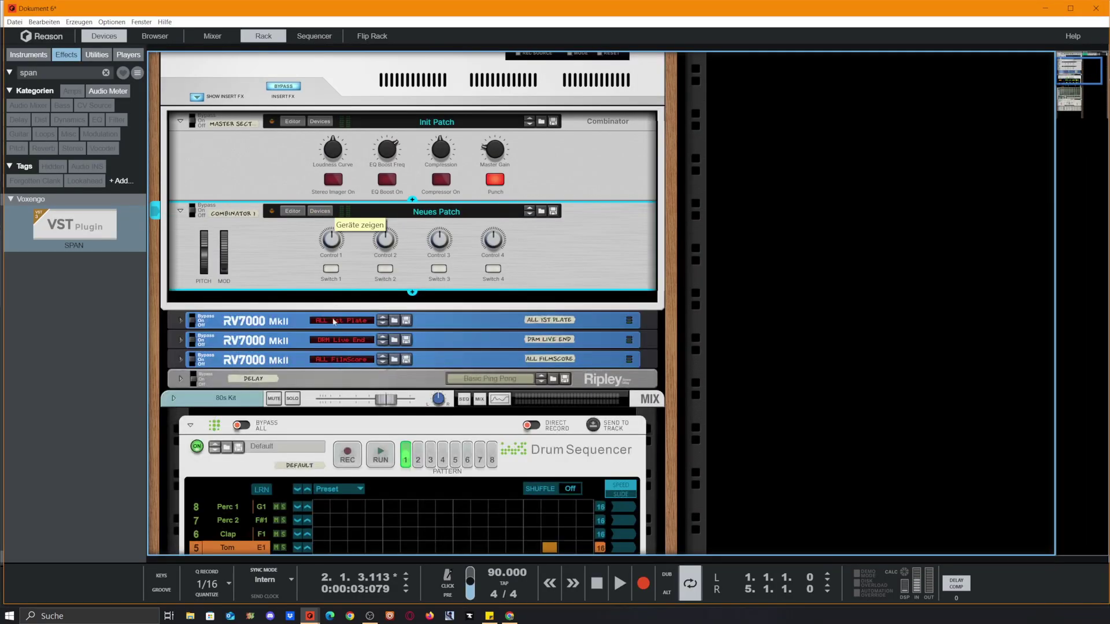
double_click(240, 218)
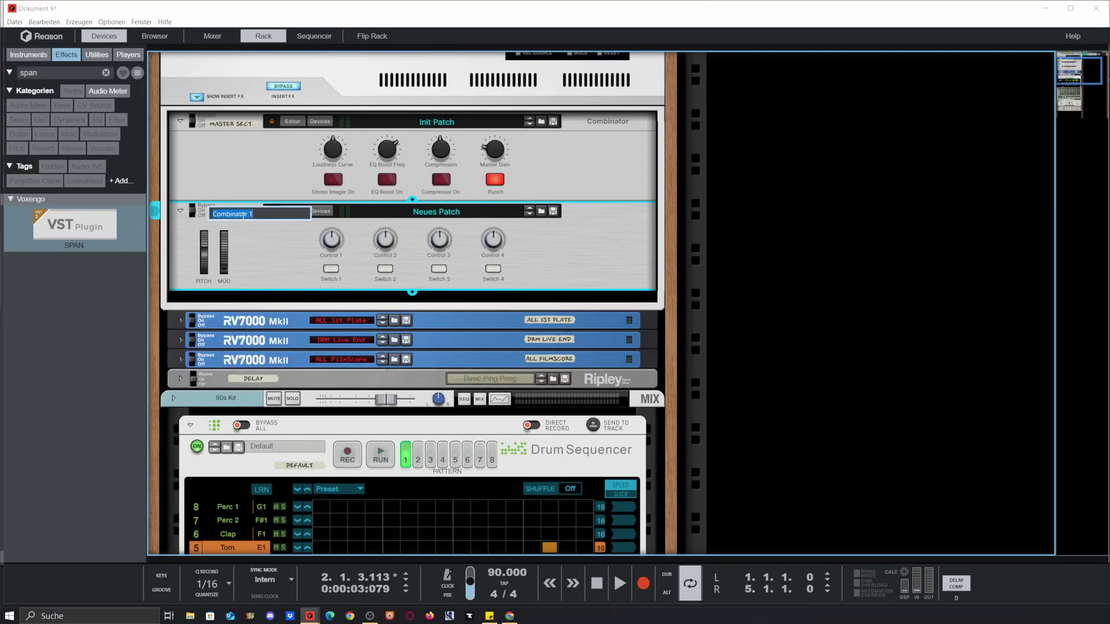
text(CHECKE)
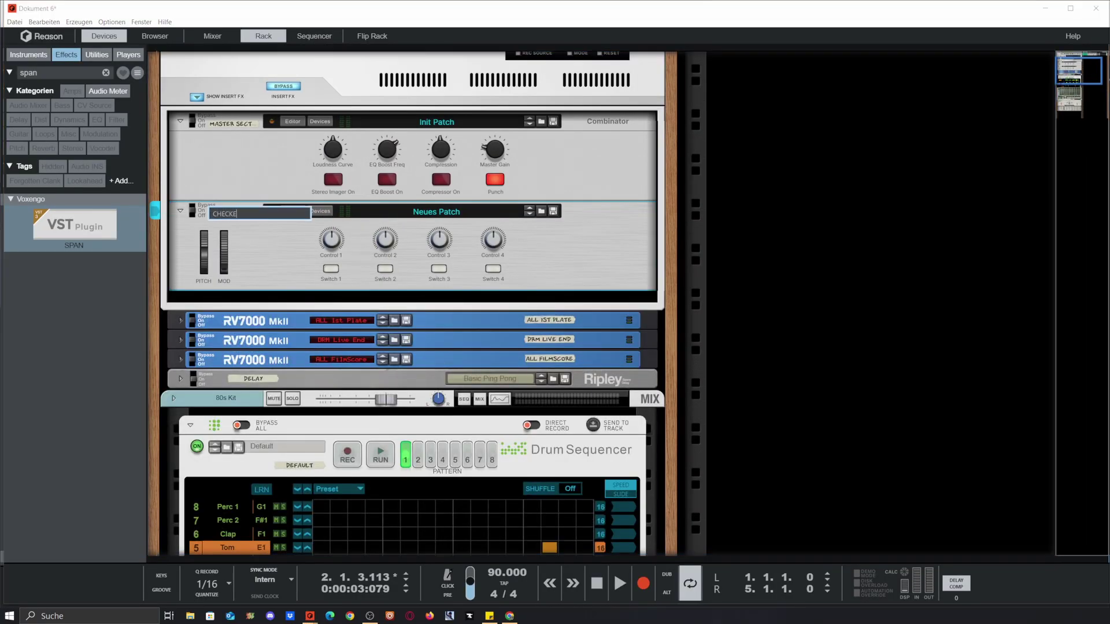
text(RS)
key(Return)
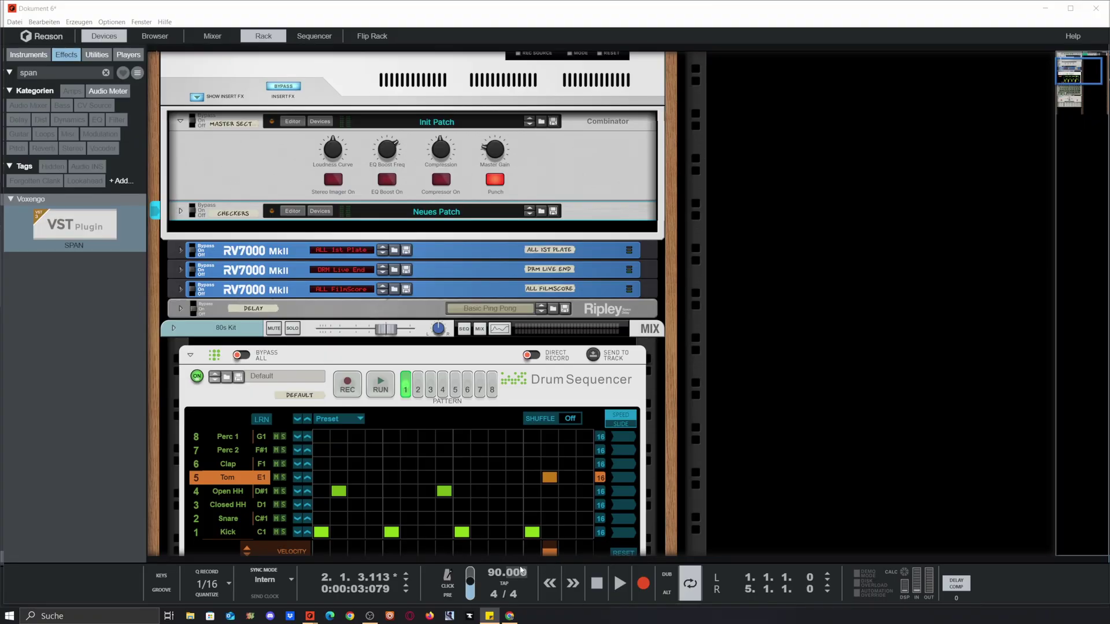
Step: Bring up the sequencer and open the ReGroove Mixer on channel bank D
drag(533, 560, 684, 118)
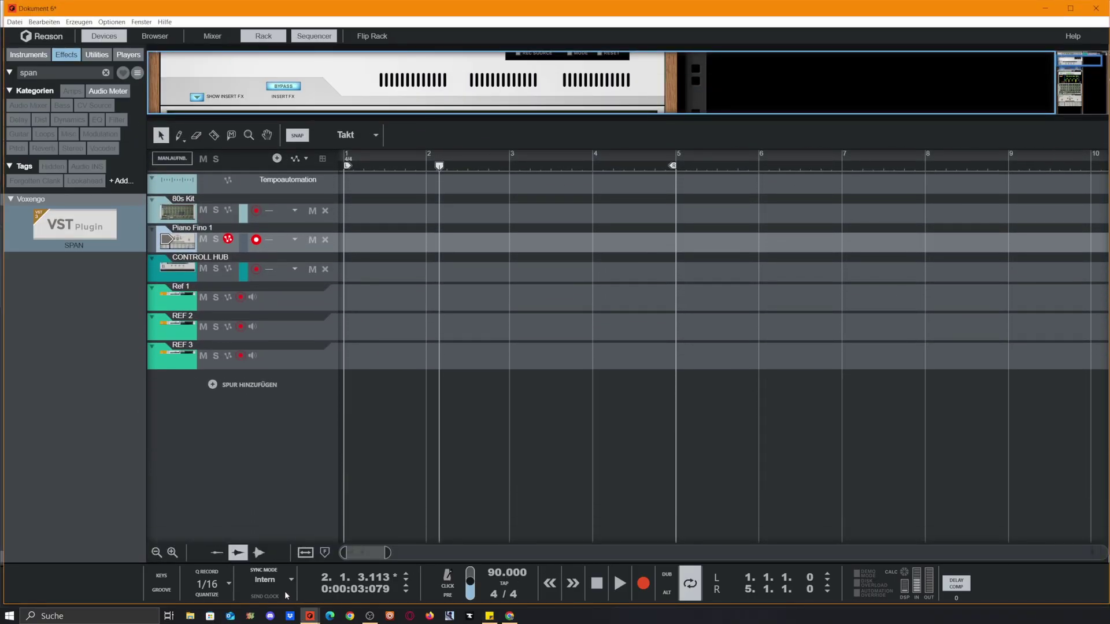
click(162, 591)
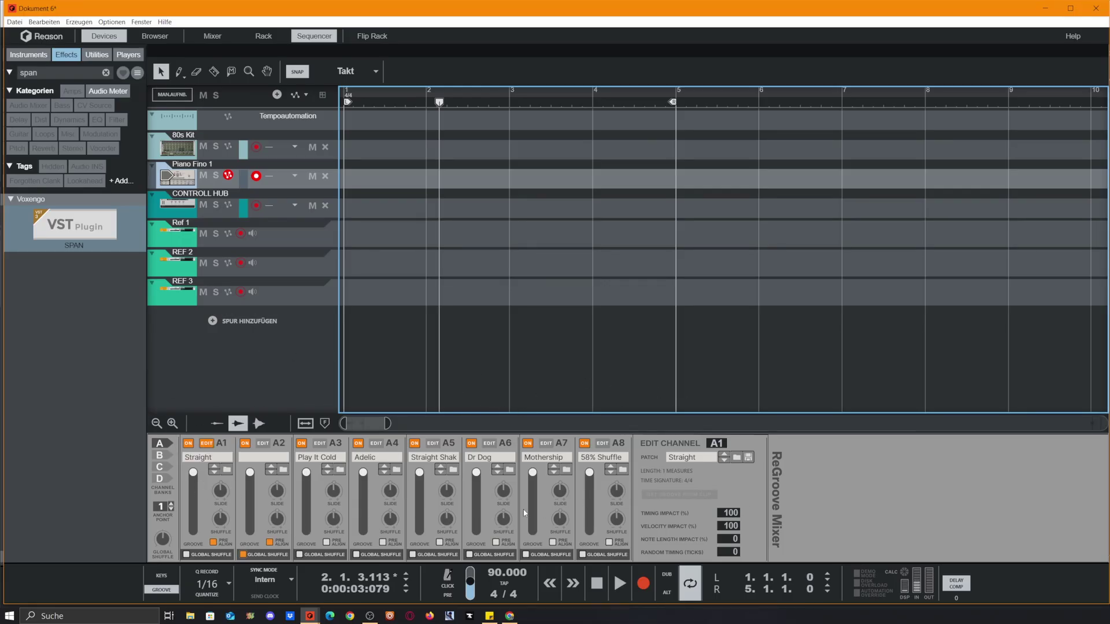
click(160, 466)
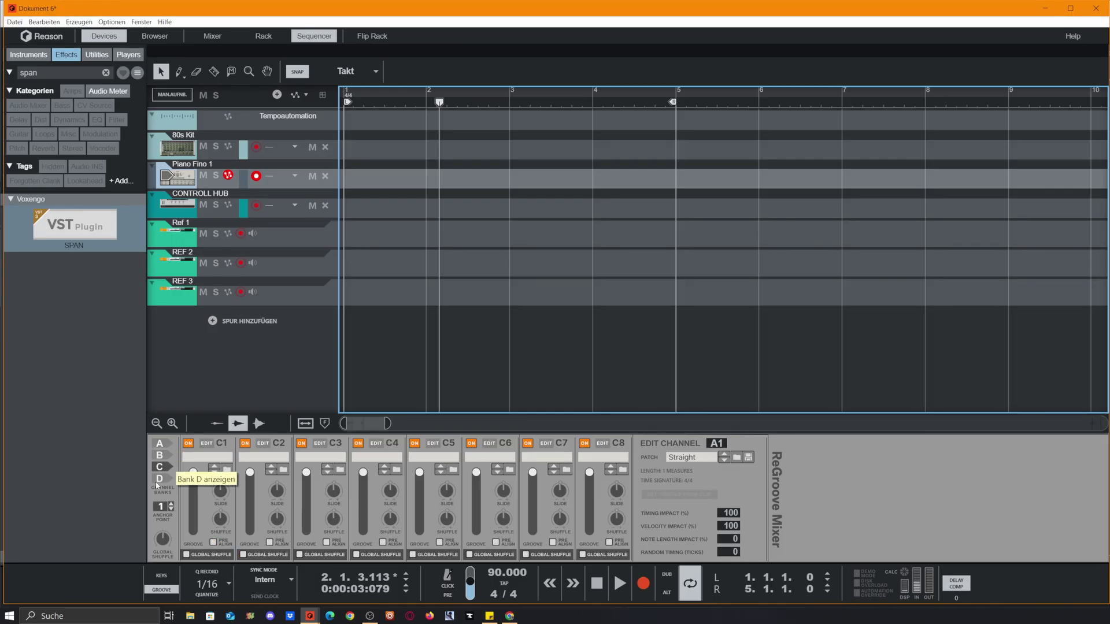
click(160, 479)
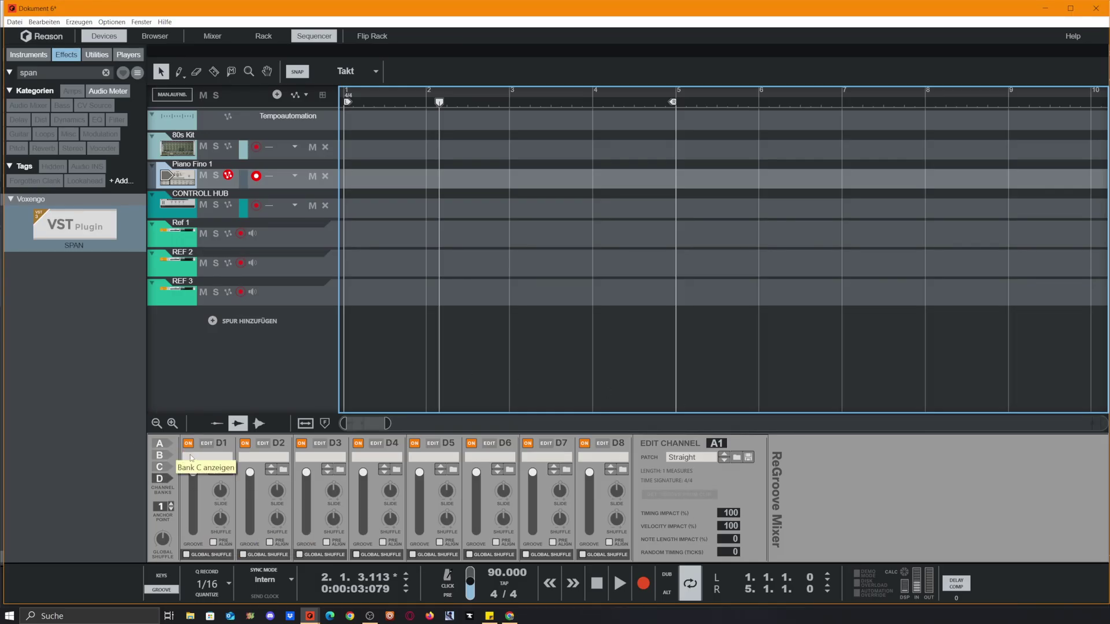
Step: Load the groove patch whose name starts with "Another" from the Refills location into ReGroove channel D1
click(219, 469)
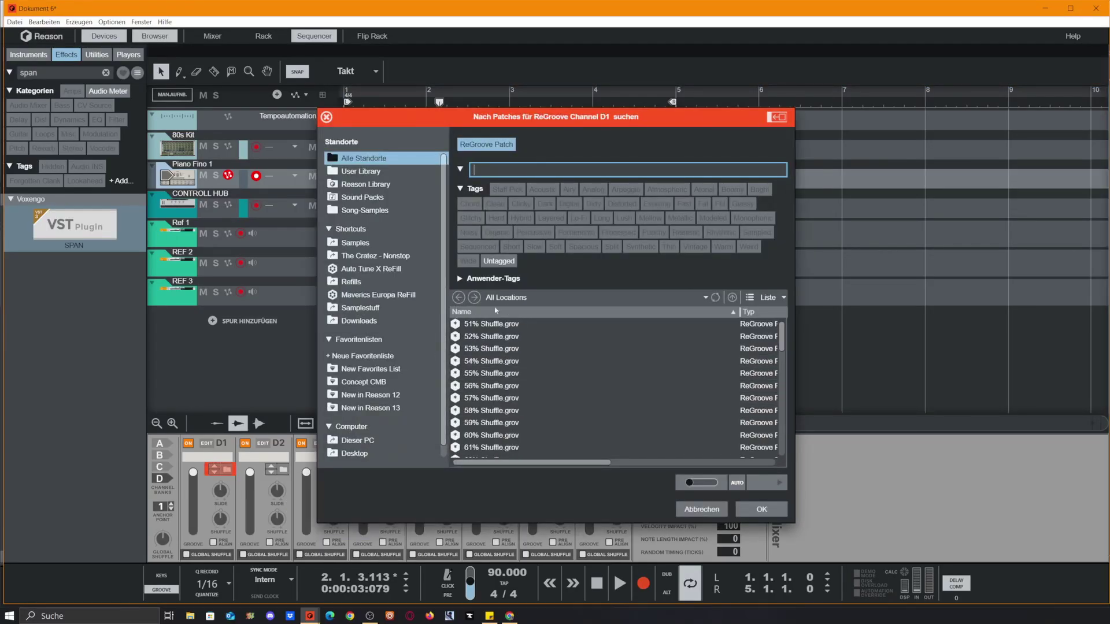
scroll(508, 405, down, 15)
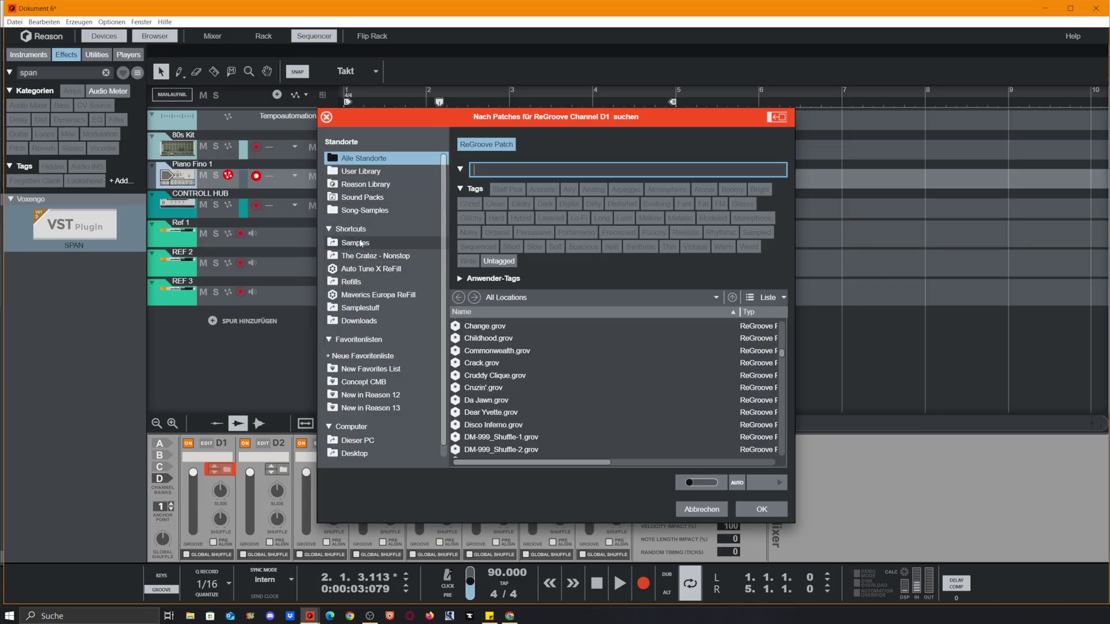
click(362, 282)
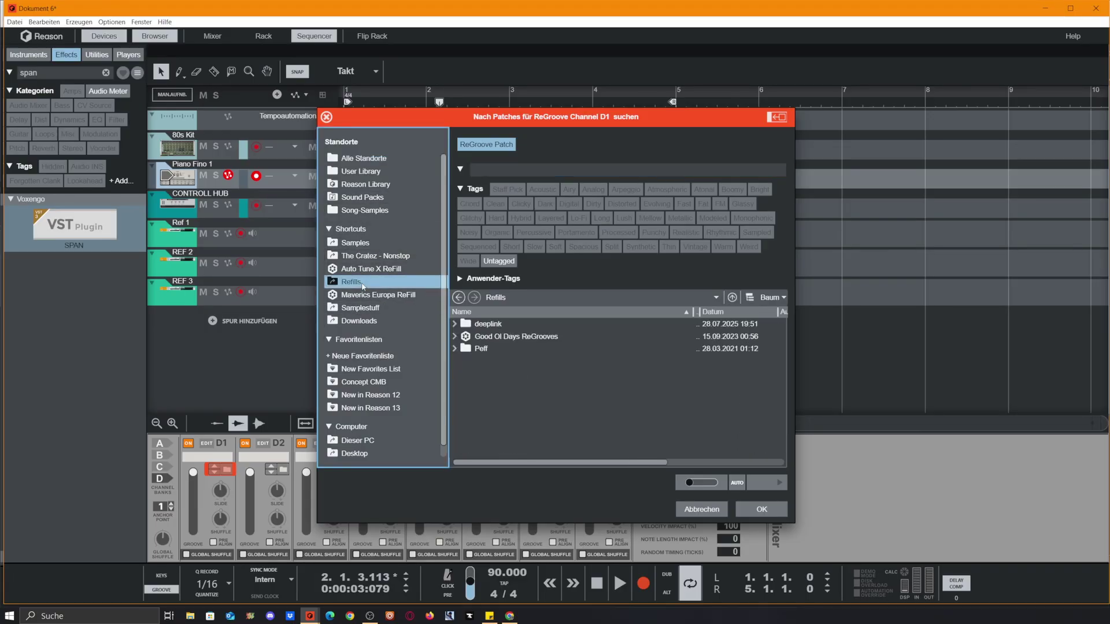
double_click(528, 386)
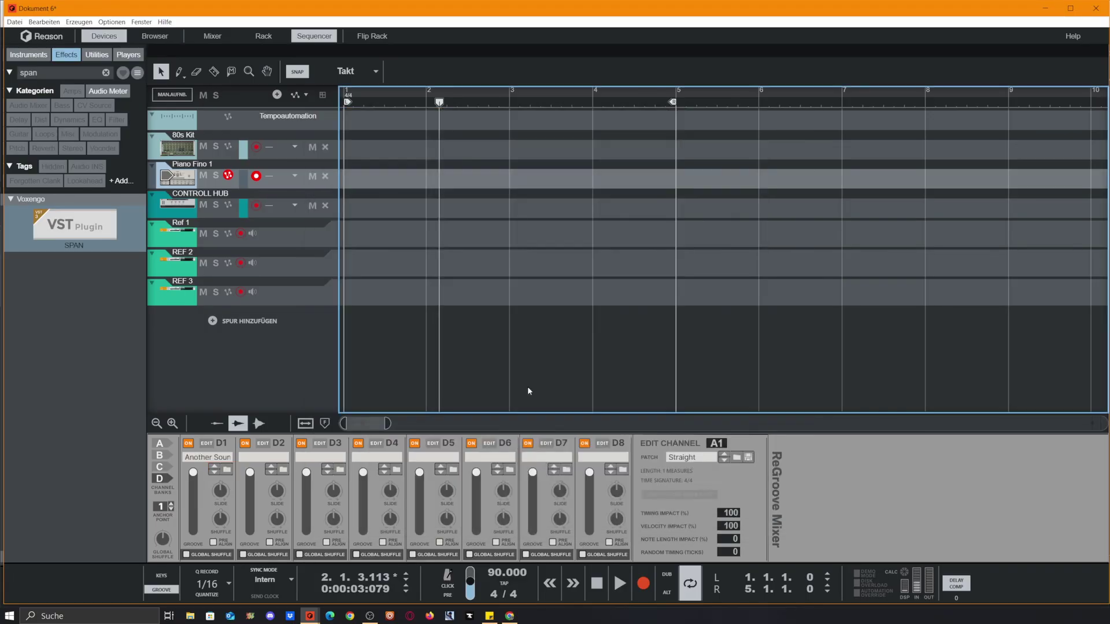
Step: Load the Da Jawn groove patch from the Refills location into ReGroove channel D2
click(284, 470)
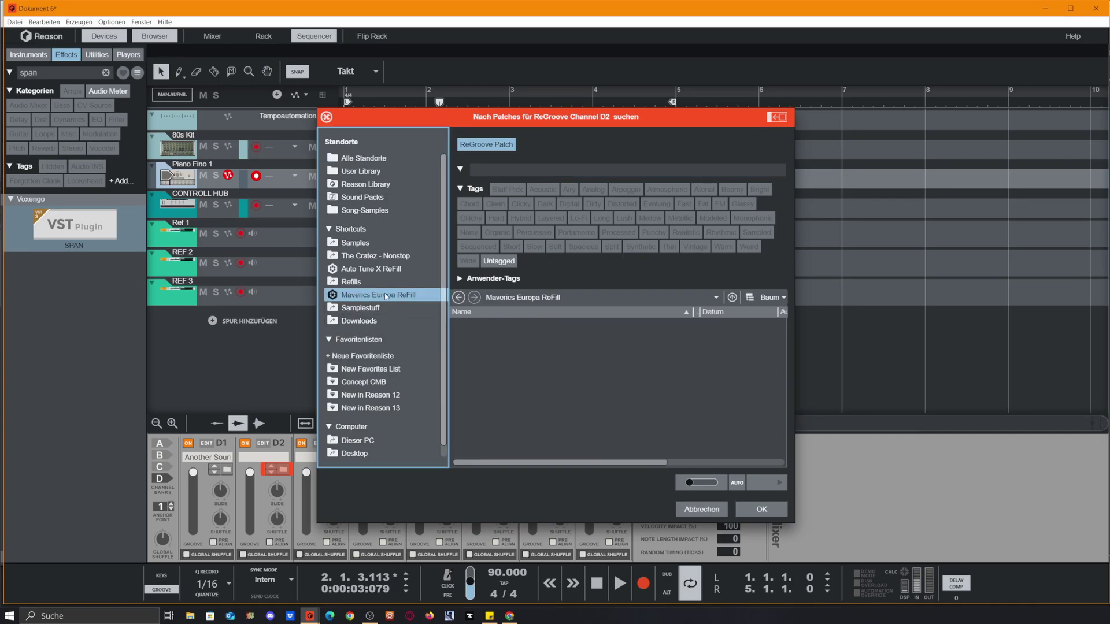
click(351, 282)
scroll(504, 427, down, 5)
double_click(504, 425)
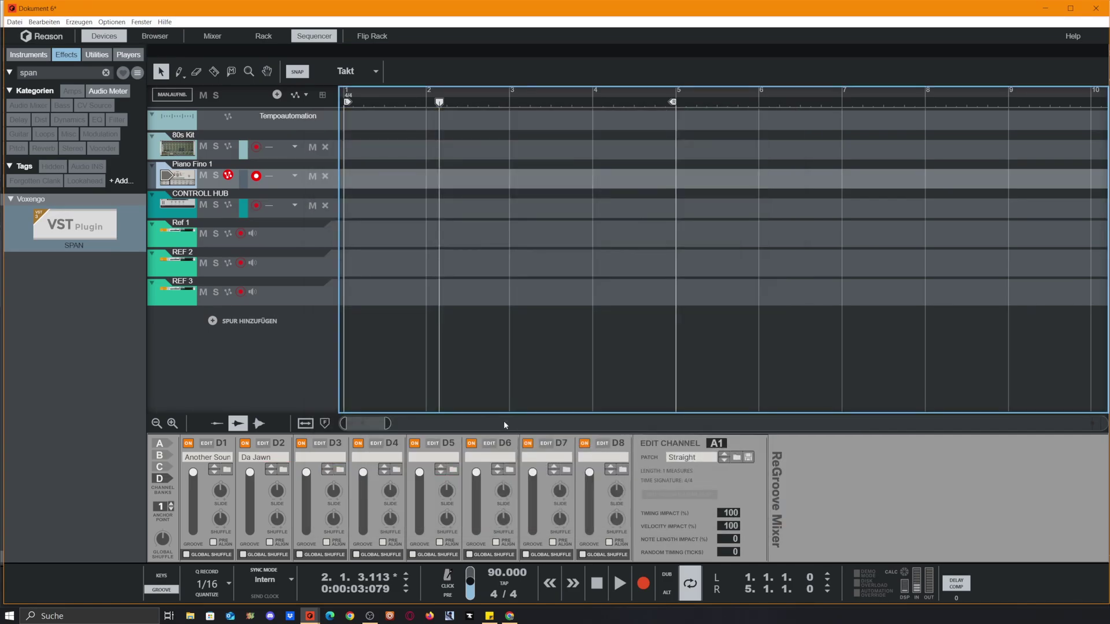
Step: Close the ReGroove Mixer and enable Blocks for the song's sequencer
key(F8)
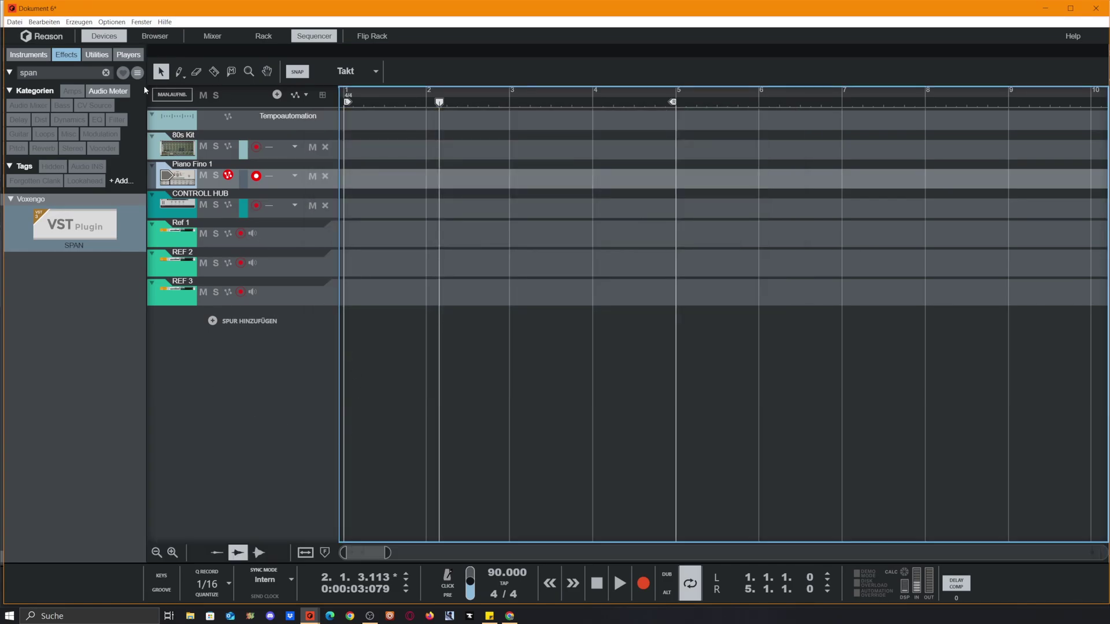
click(115, 23)
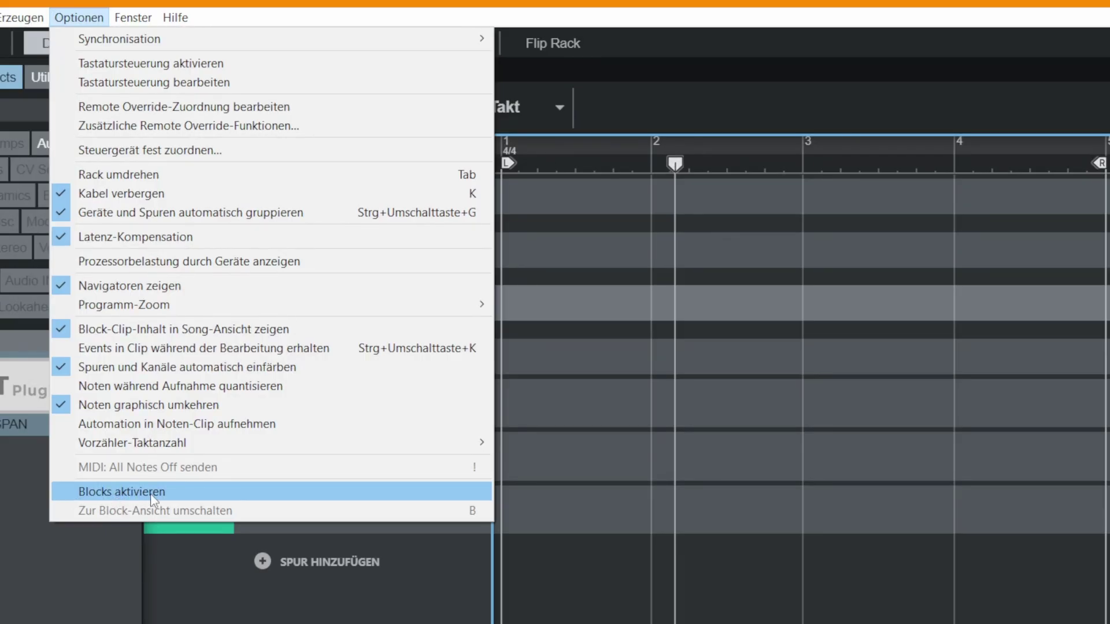
click(151, 282)
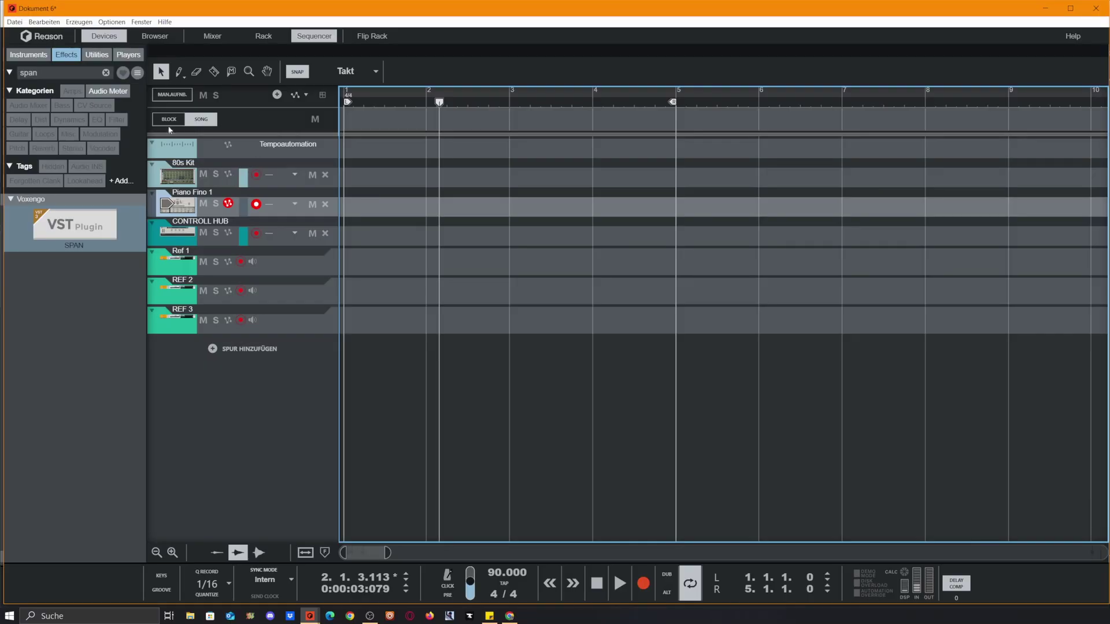
Step: Switch the sequencer to the Block view and rename Block 1 as Intro
click(167, 121)
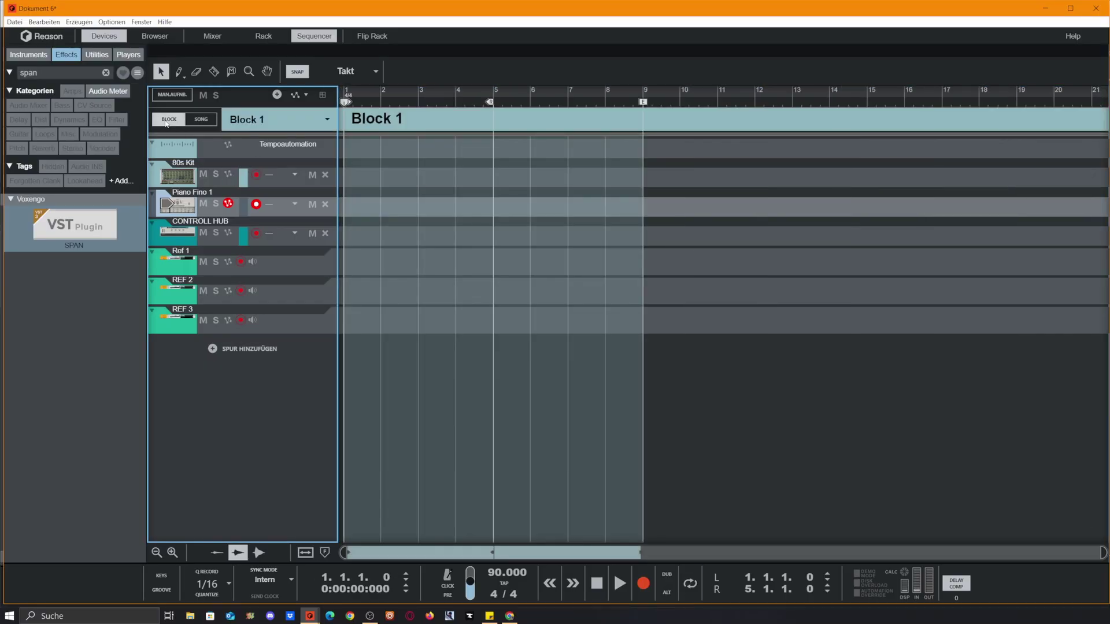
click(283, 119)
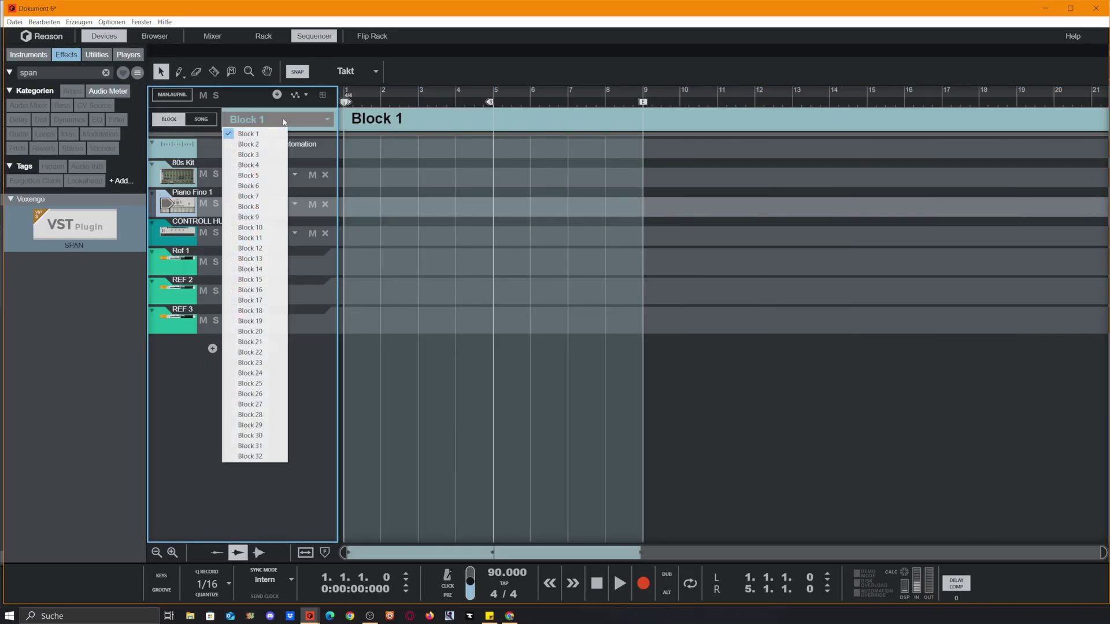
click(283, 119)
click(282, 119)
double_click(392, 120)
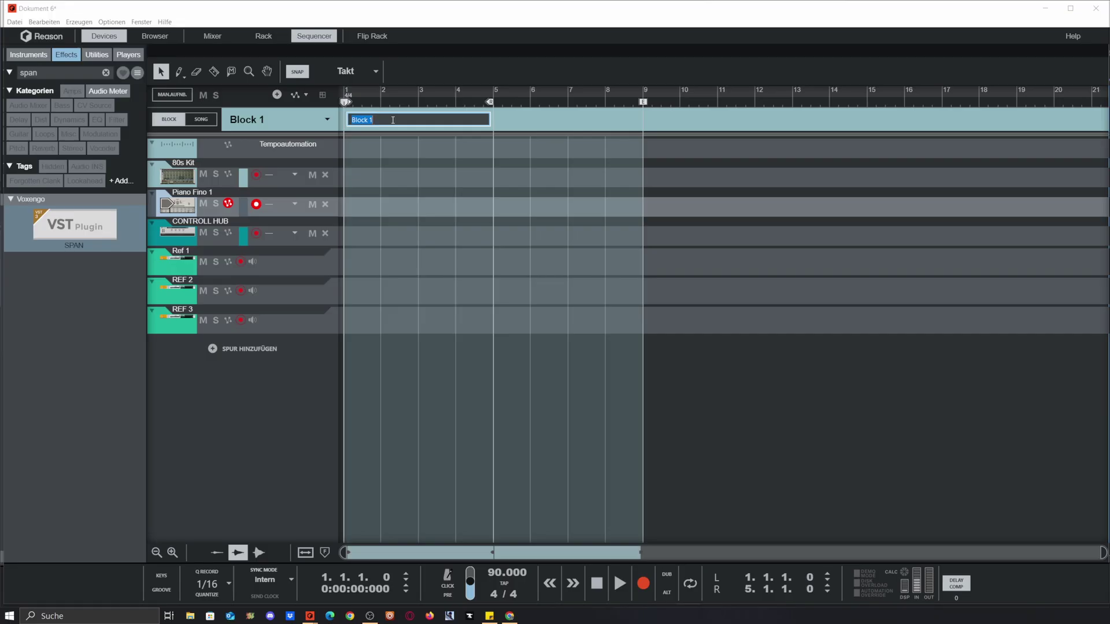
key(BackSpace)
text(Intro)
key(Return)
Step: Select Block 2 and rename it as Verse
click(324, 119)
click(275, 148)
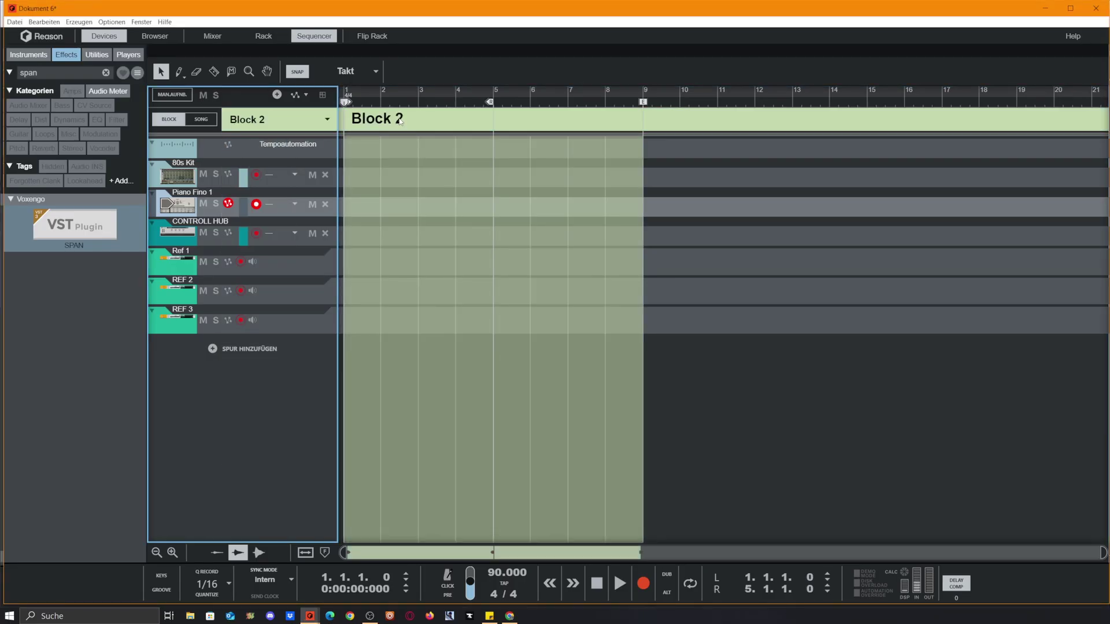
click(408, 123)
double_click(408, 124)
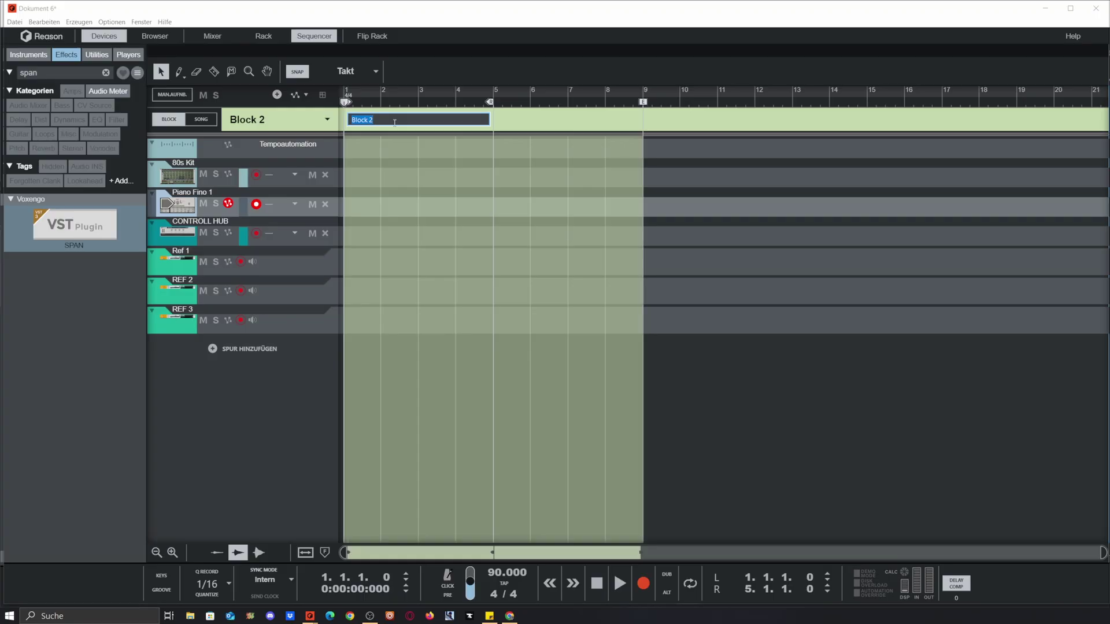
text(Verse)
key(Return)
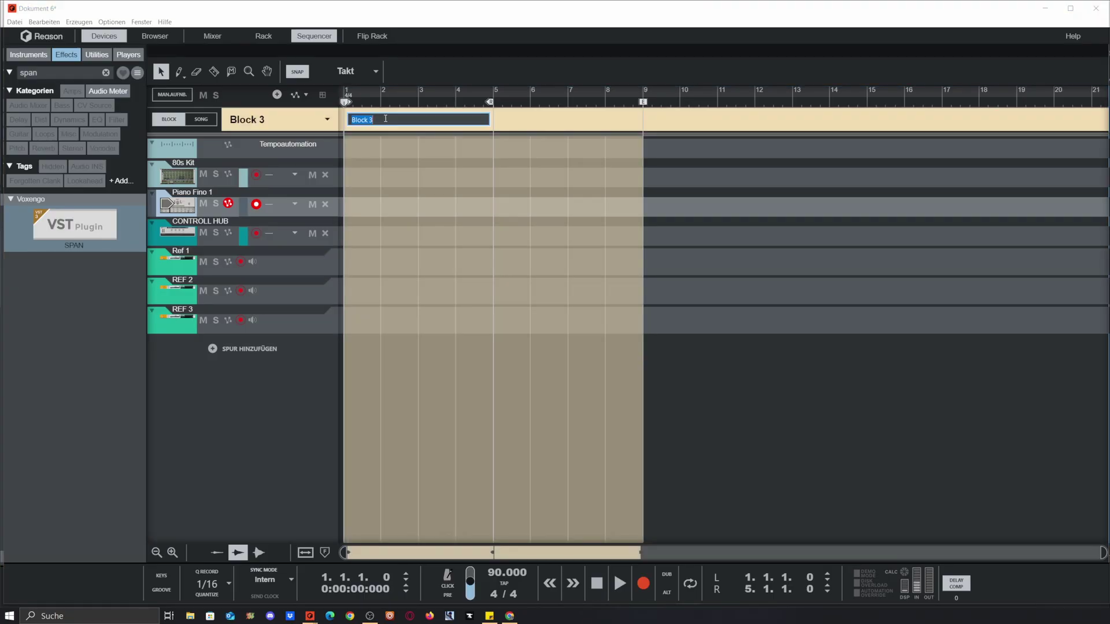
Step: Rename Block 3 as Bridge, Block 4 as Chorus and Block 5 as Bpart
text(Bridge)
key(Return)
double_click(383, 119)
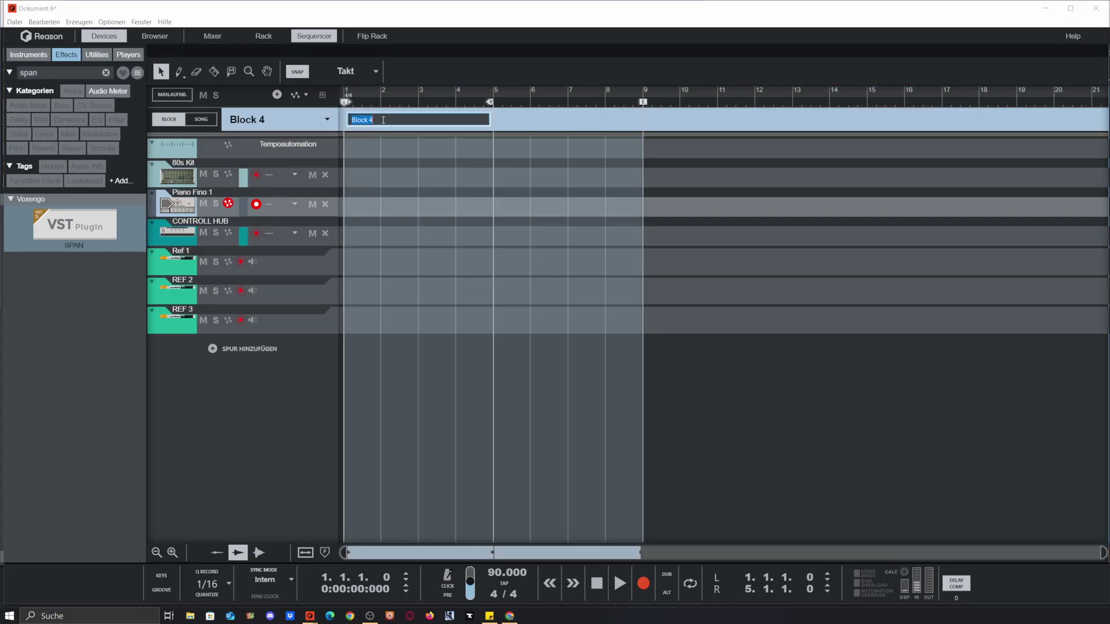
text(CH)
key(Return)
double_click(399, 120)
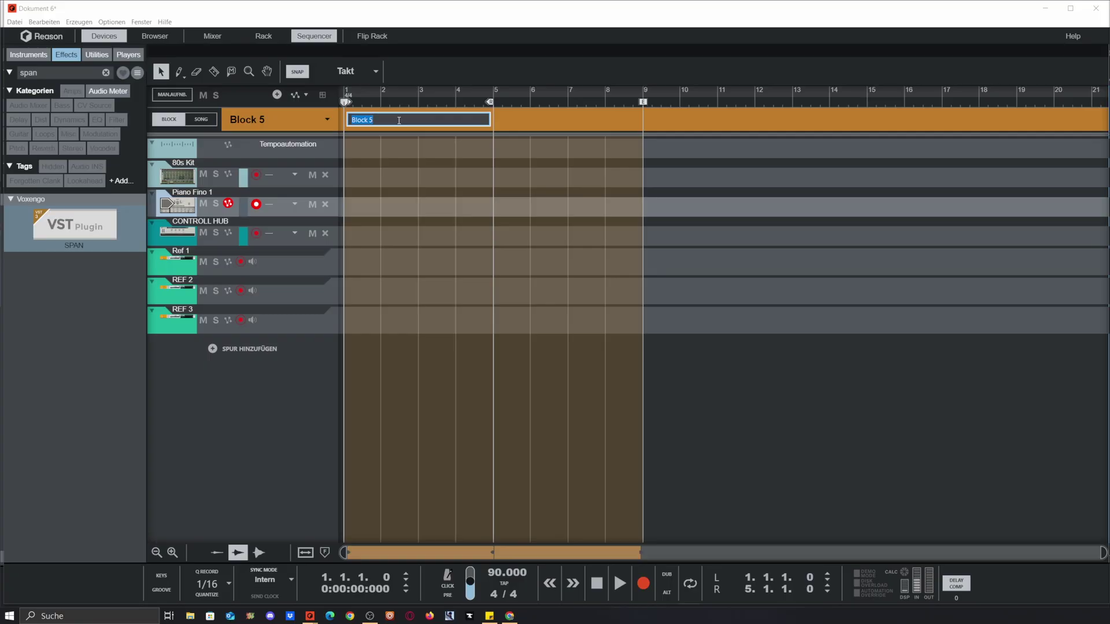
text(Bpart)
key(Return)
Step: Rename Block 6 as transition and shorten it to end at bar 5
double_click(398, 119)
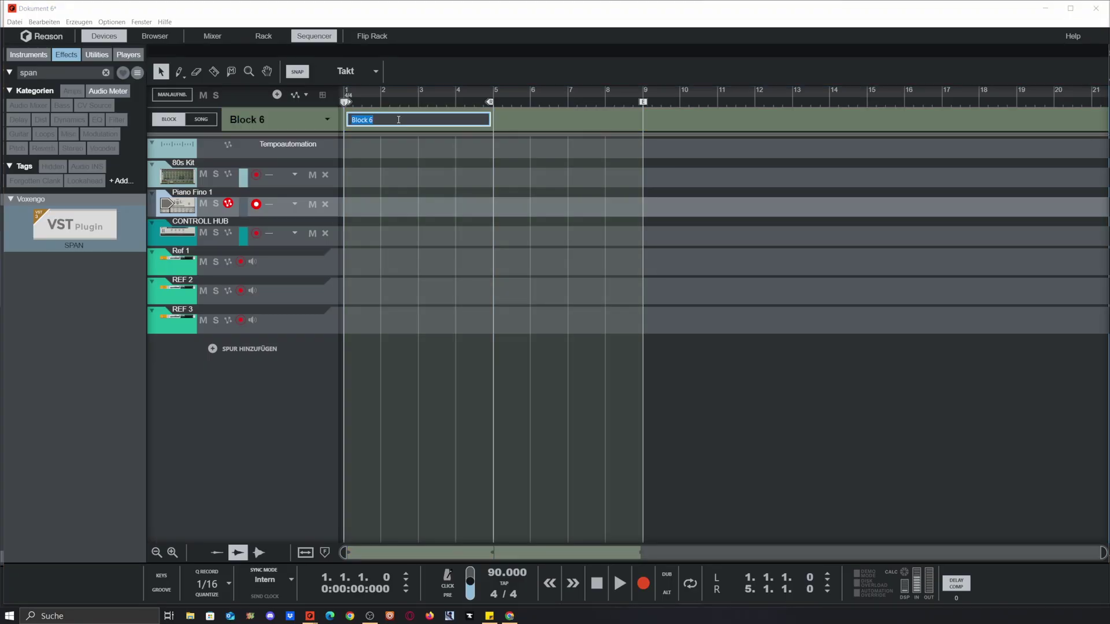
text(transition)
key(Return)
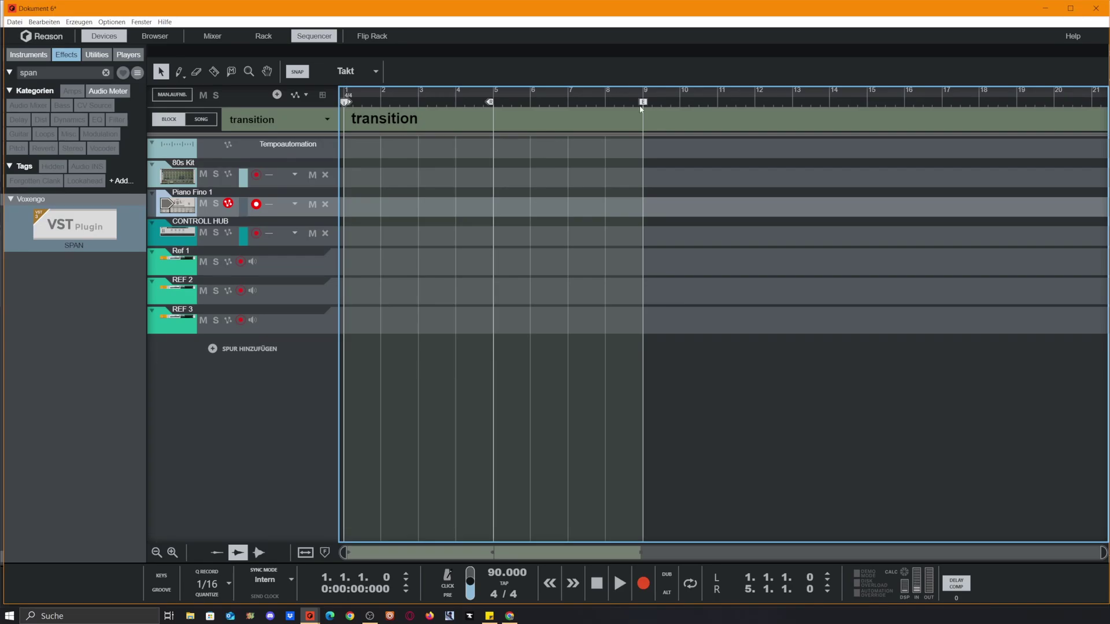
drag(641, 107, 497, 108)
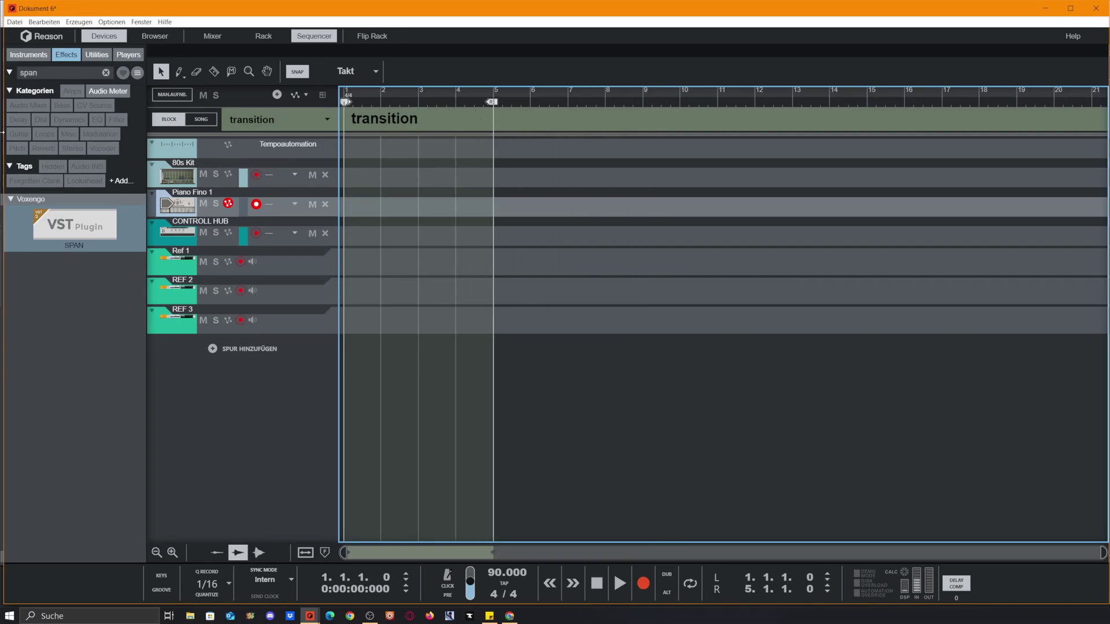
Step: Select the Intro block and return the sequencer to the Song view
click(272, 119)
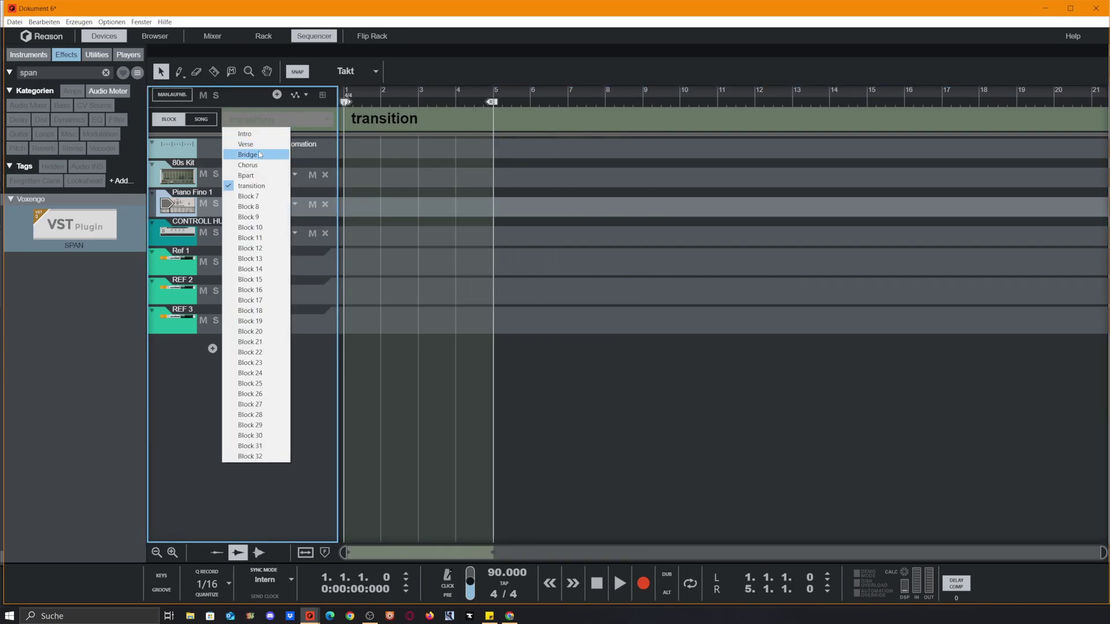
click(256, 134)
click(200, 119)
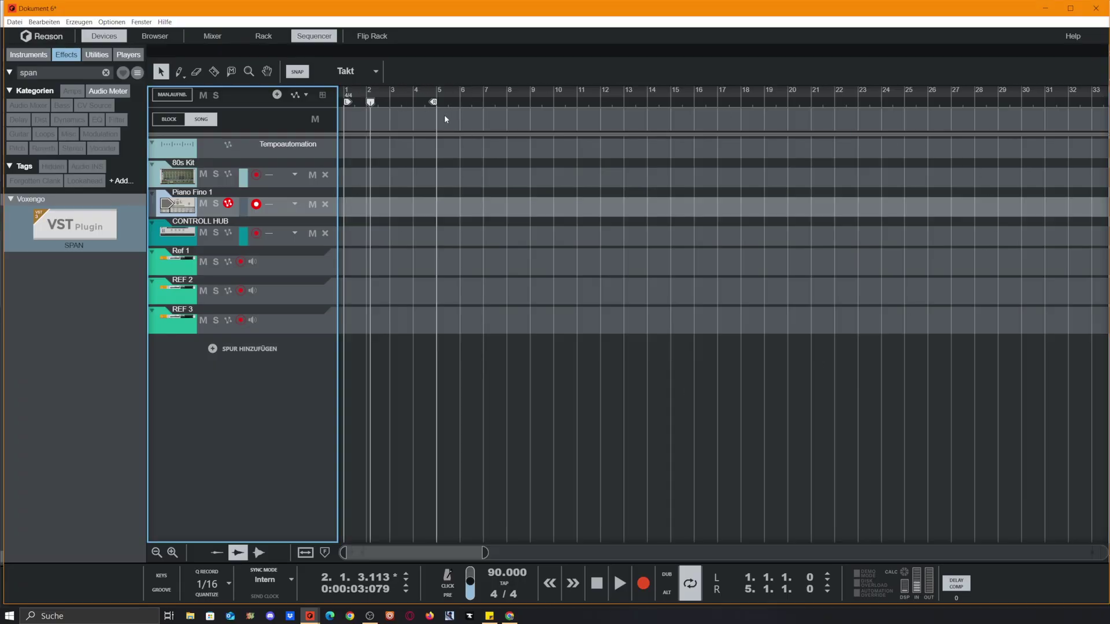
Step: Extend the song loop by moving its right locator to bar 17, and return the playhead to the song start
click(436, 104)
drag(436, 104, 713, 126)
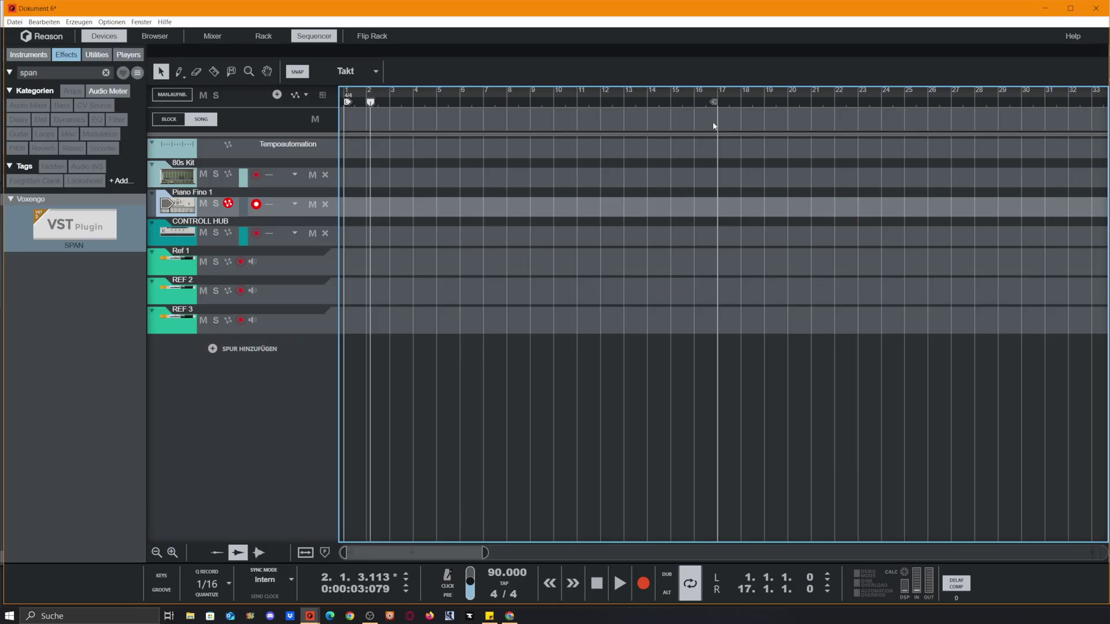
key(shift+Return)
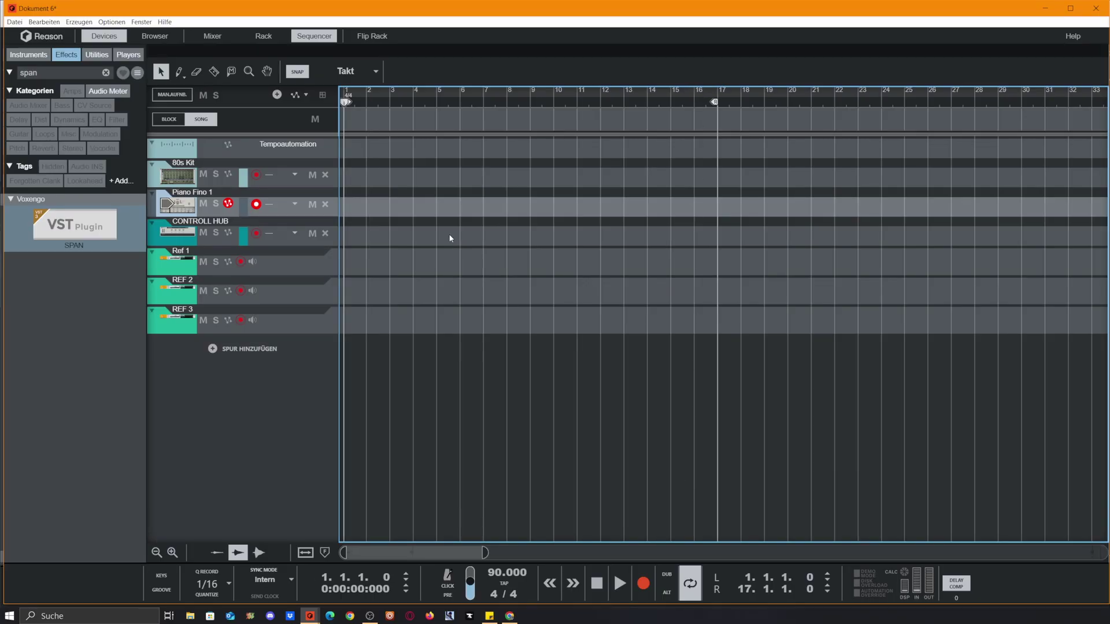
mouse_move(714, 105)
mouse_down()
mouse_move(619, 114)
mouse_move(738, 114)
mouse_move(697, 107)
mouse_move(727, 111)
mouse_up()
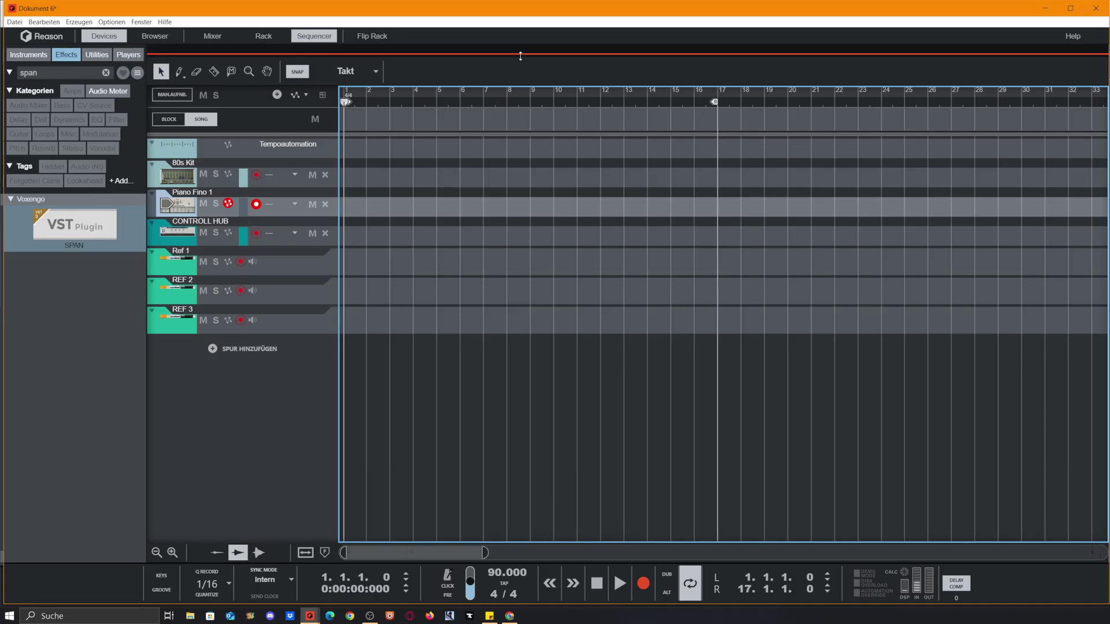
Step: Bring up the rack and add four Mix Channel devices between the Master Section and the RV7000 reverbs
drag(520, 56, 520, 558)
click(766, 267)
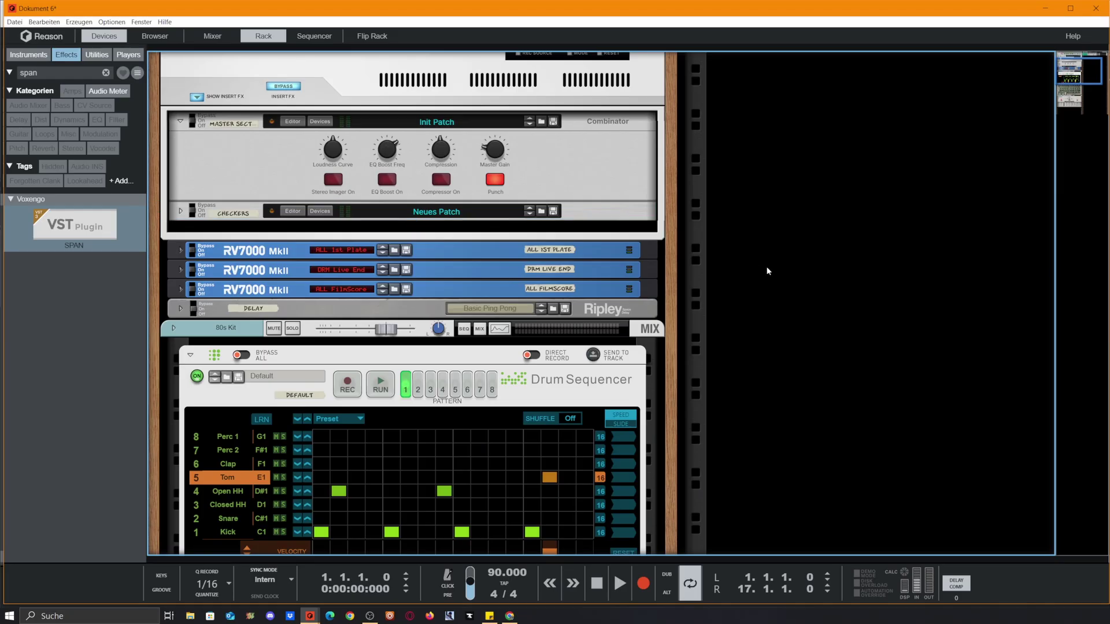
drag(694, 257, 601, 253)
right_click(600, 253)
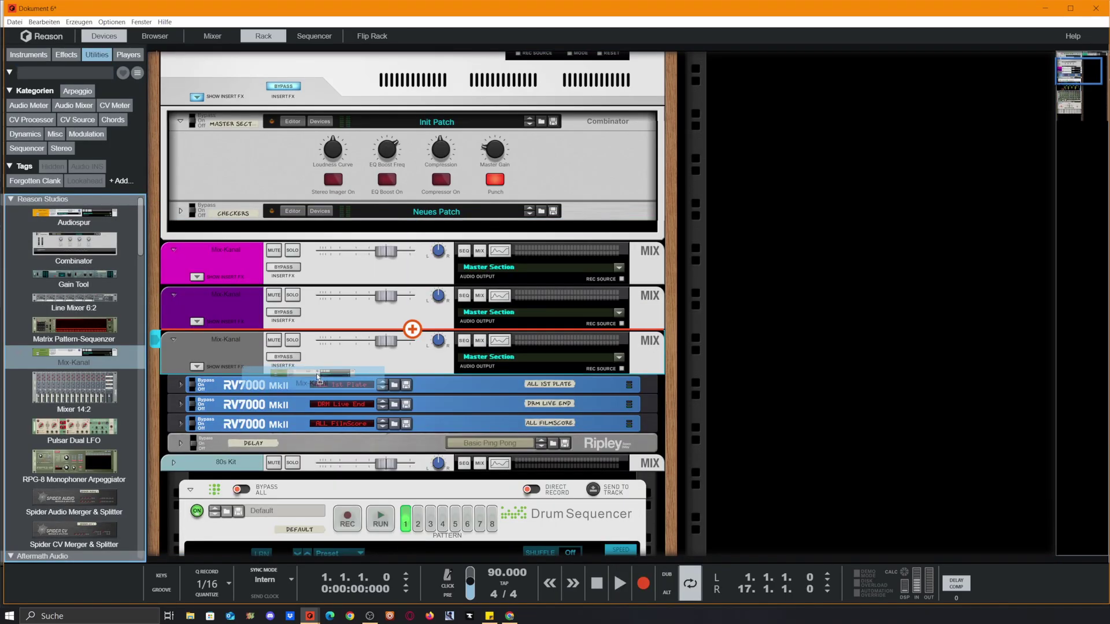
drag(316, 377, 319, 382)
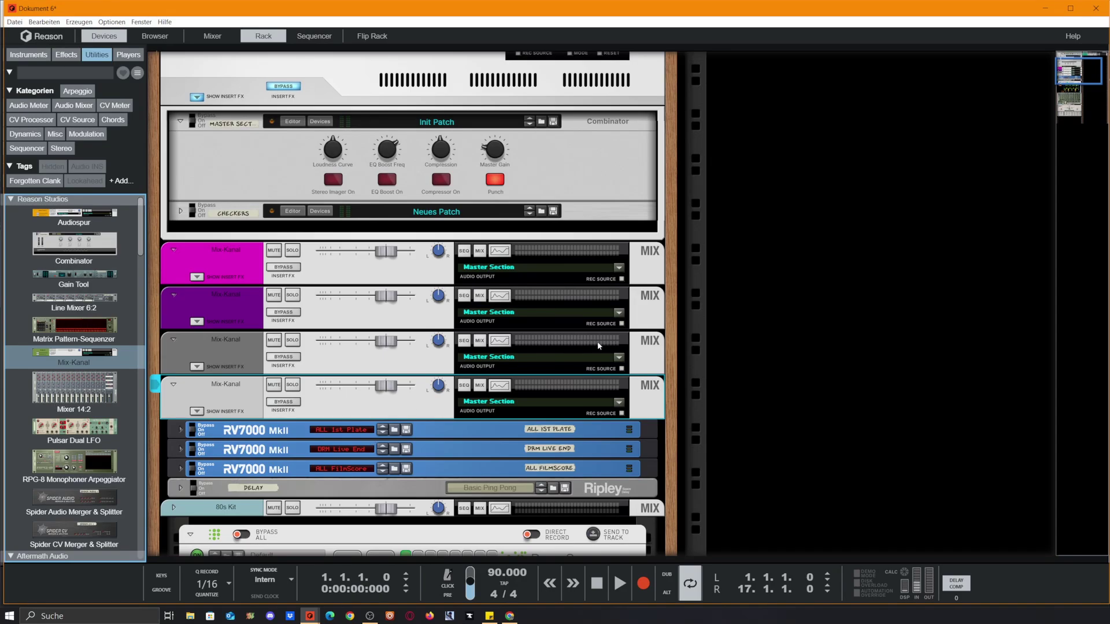
Step: Move the ALL 1st Plate reverb into the first Mix Channel's insert FX and route FX send 1 to that channel's inputs
key(Tab)
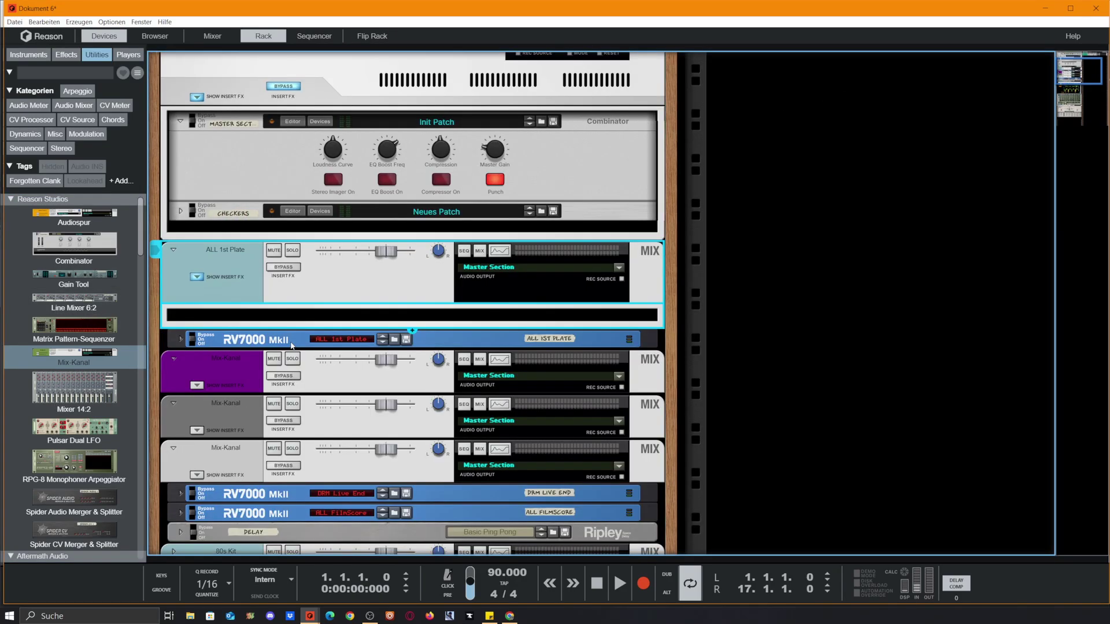
mouse_move(287, 342)
mouse_down()
mouse_move(297, 317)
mouse_move(293, 330)
mouse_up()
right_click(293, 330)
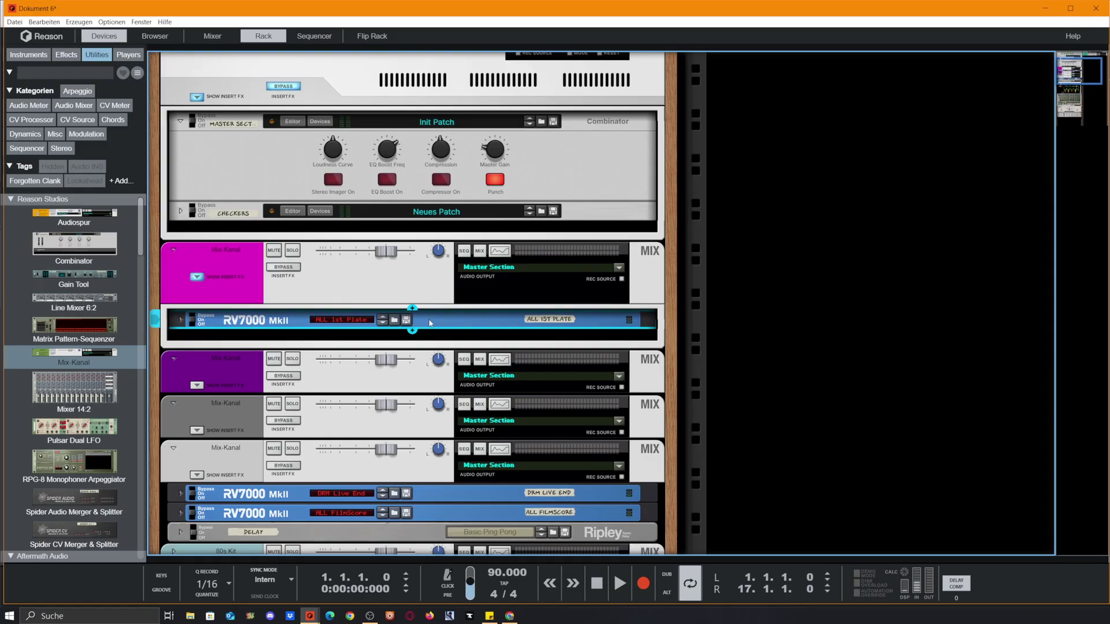
key(Tab)
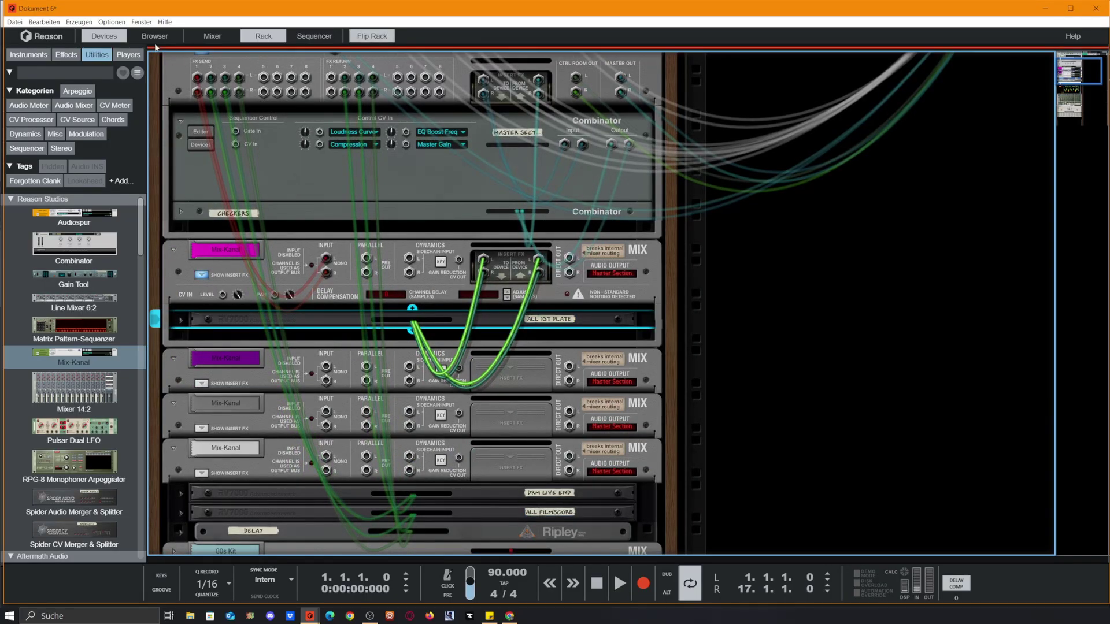
click(305, 269)
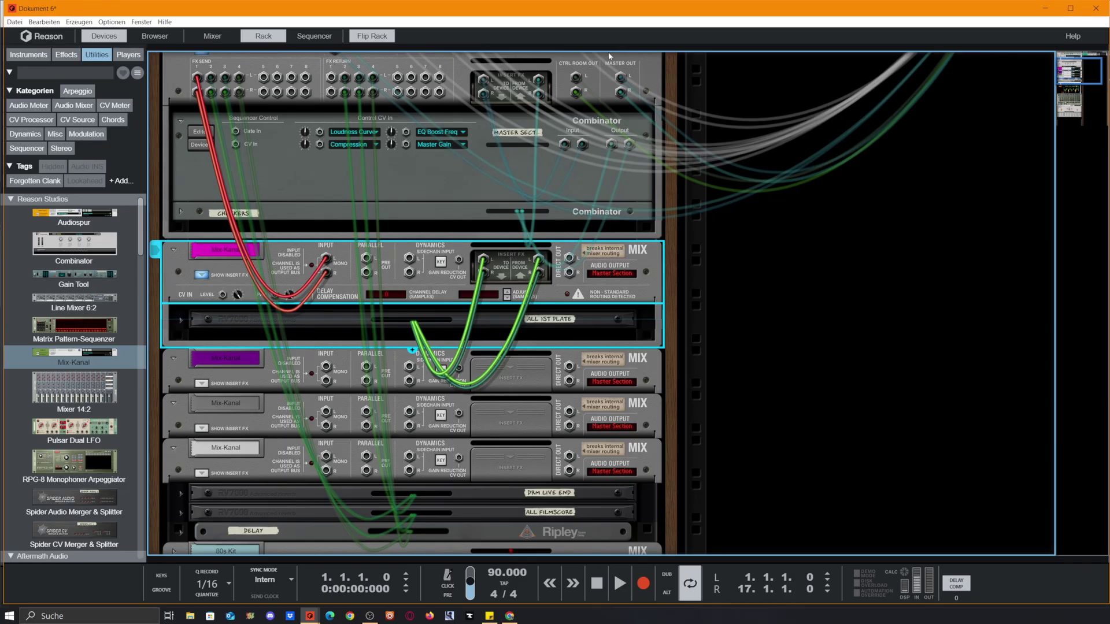
Step: Color all four new Mix Channels dark blue (Dunkelblau)
key(F5)
scroll(1001, 262, down, 10)
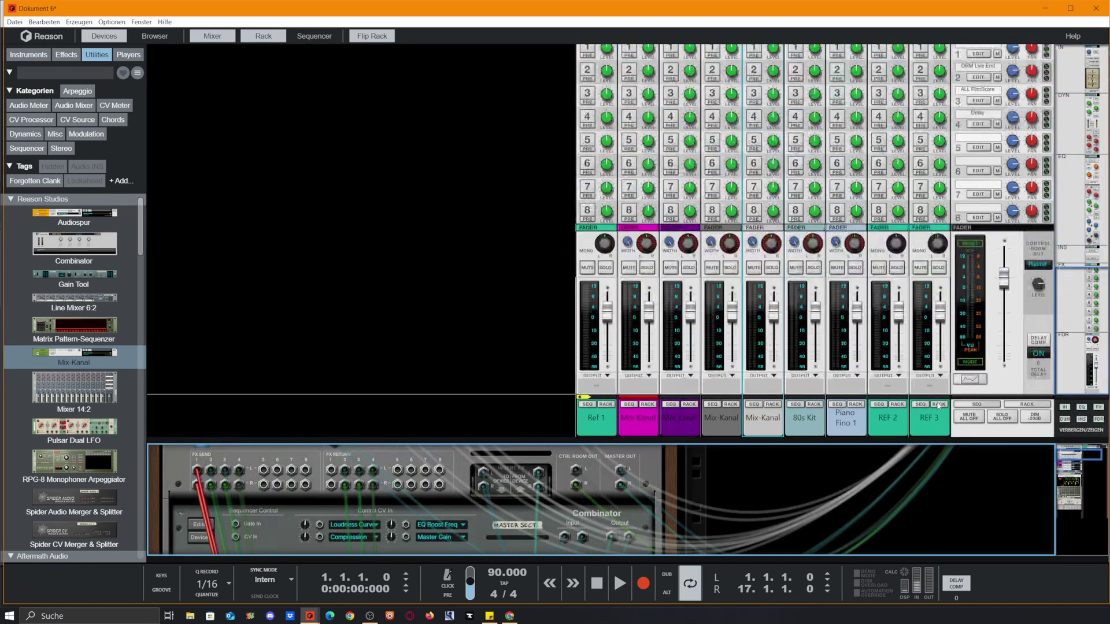
click(549, 312)
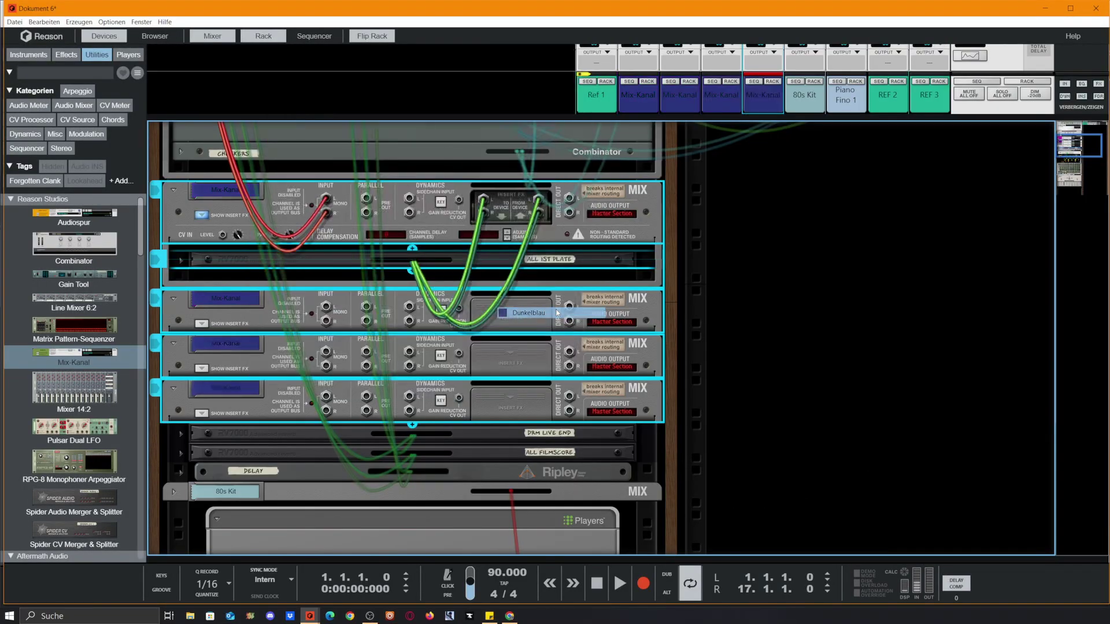
click(852, 313)
Step: Move the four dark blue Mix Channels behind REF 3 in the mixer's channel order
drag(705, 117, 711, 445)
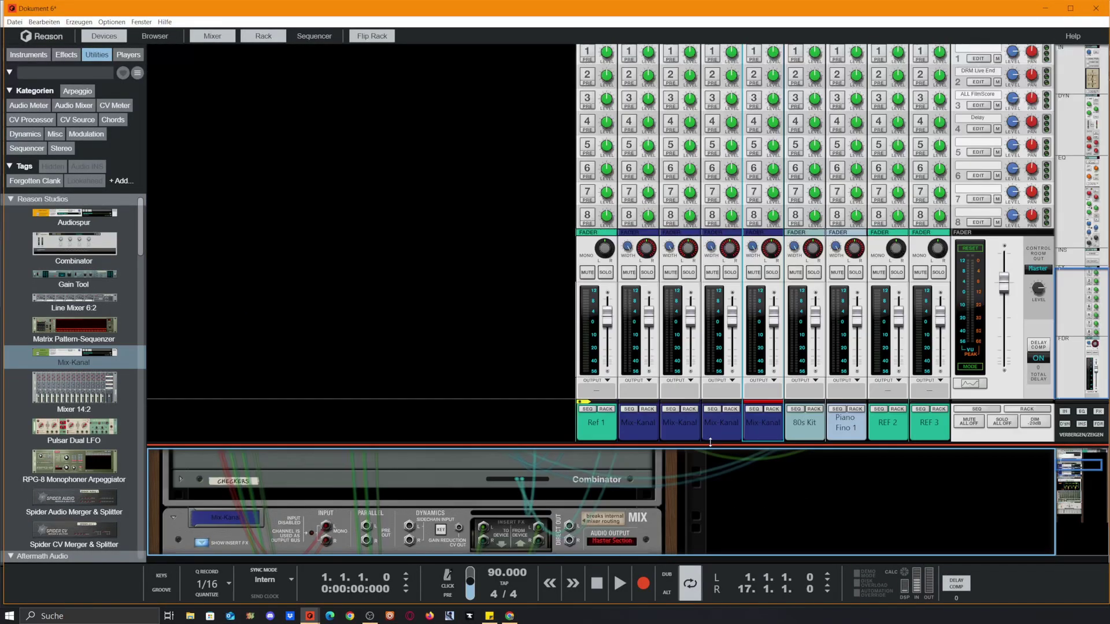
click(633, 434)
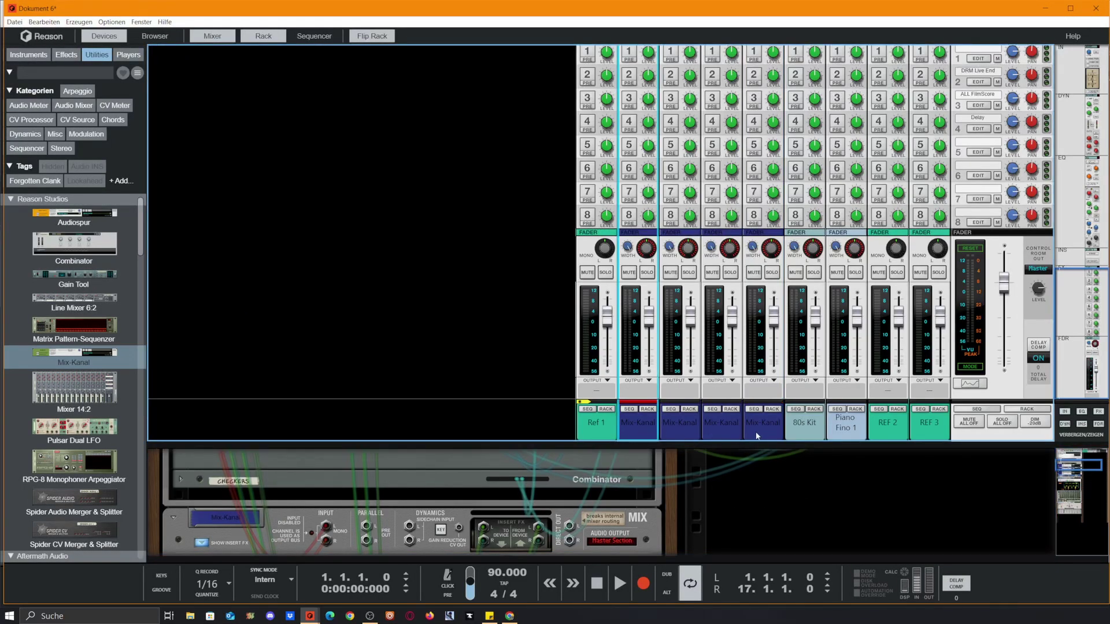
click(642, 428)
drag(641, 427, 936, 434)
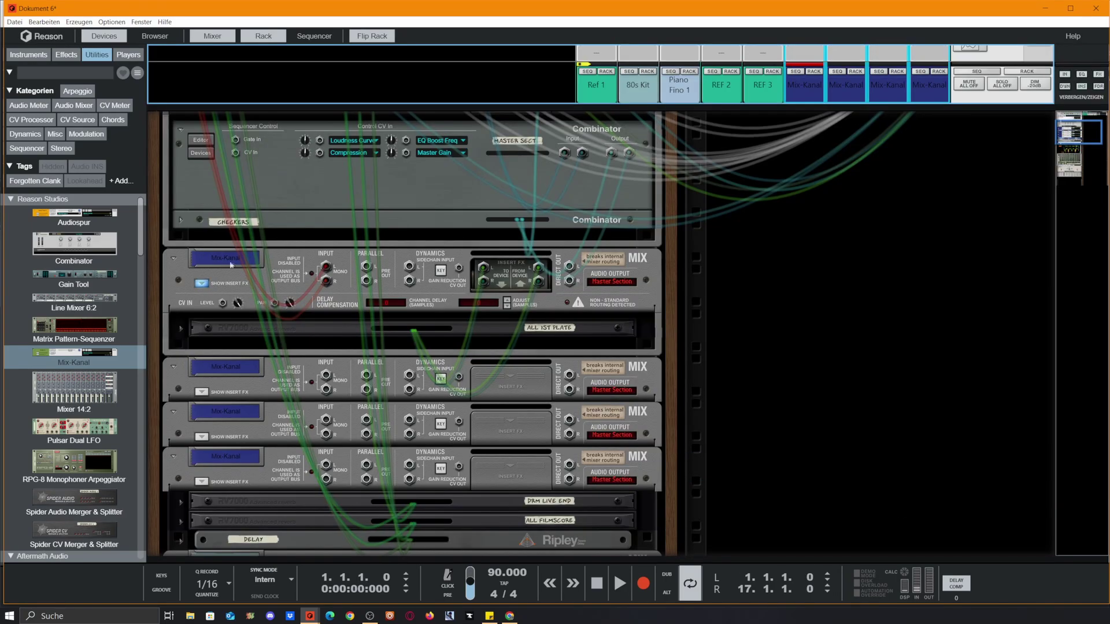
Step: Check the available sources for the master section's control room output in the mixer
scroll(334, 271, up, 2)
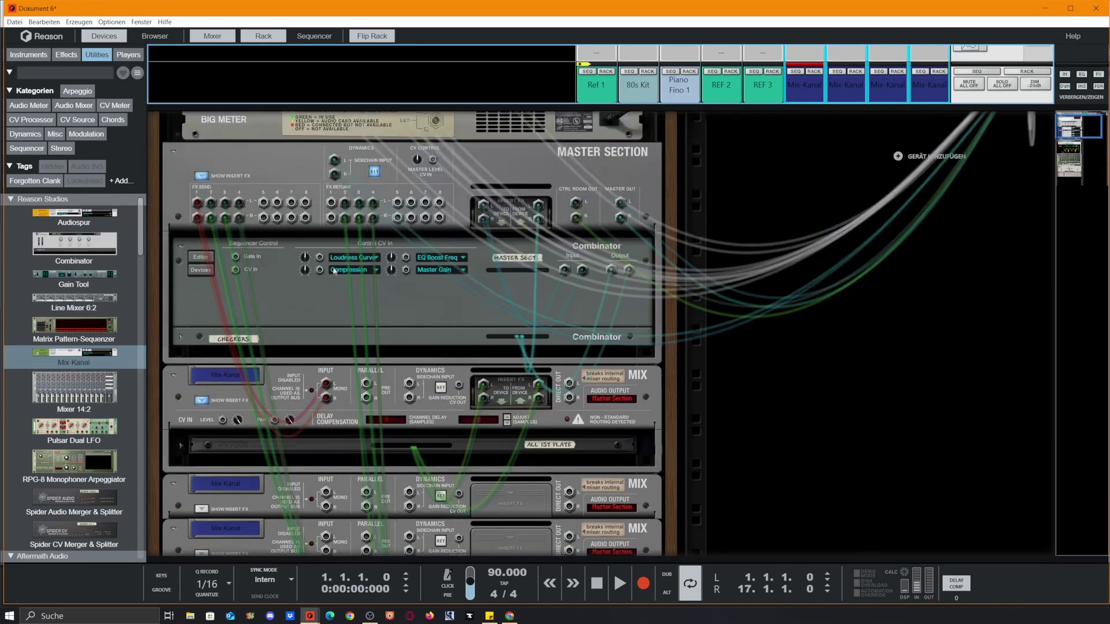
drag(821, 107, 820, 324)
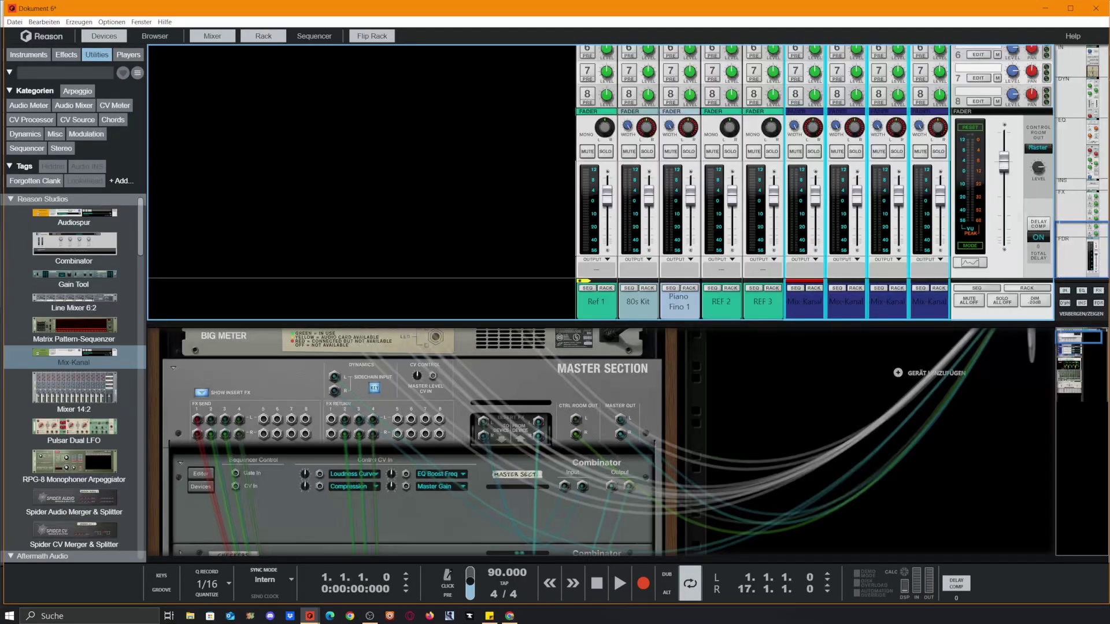
click(1038, 149)
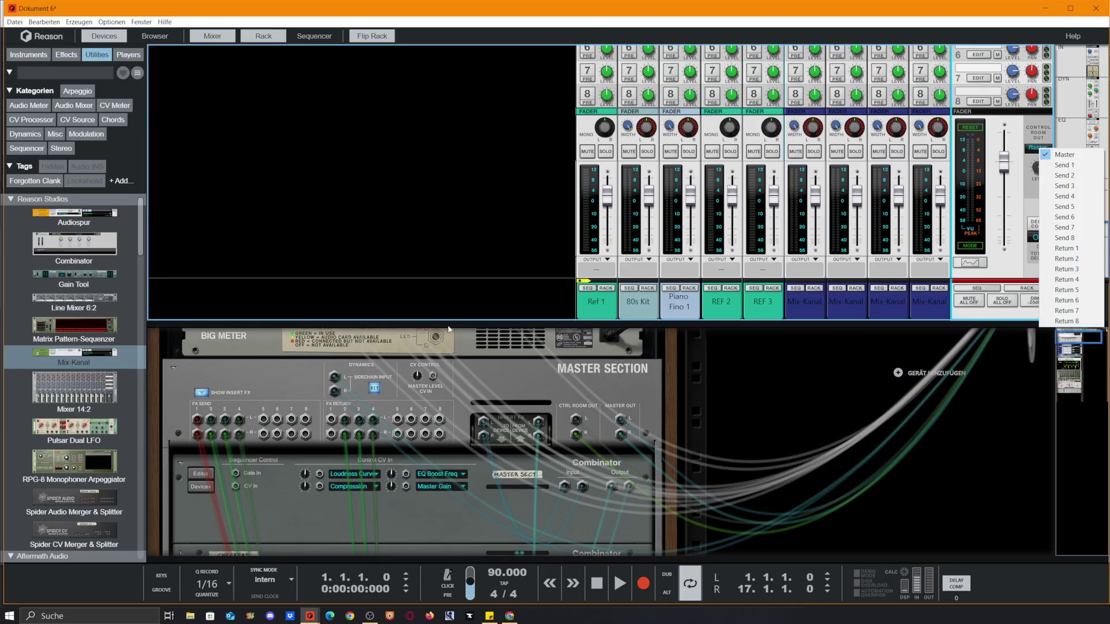
Step: Cable the first Mix Channel's direct outputs to FX return 1 of the Master Section and check its mixer strip
drag(428, 321, 466, 32)
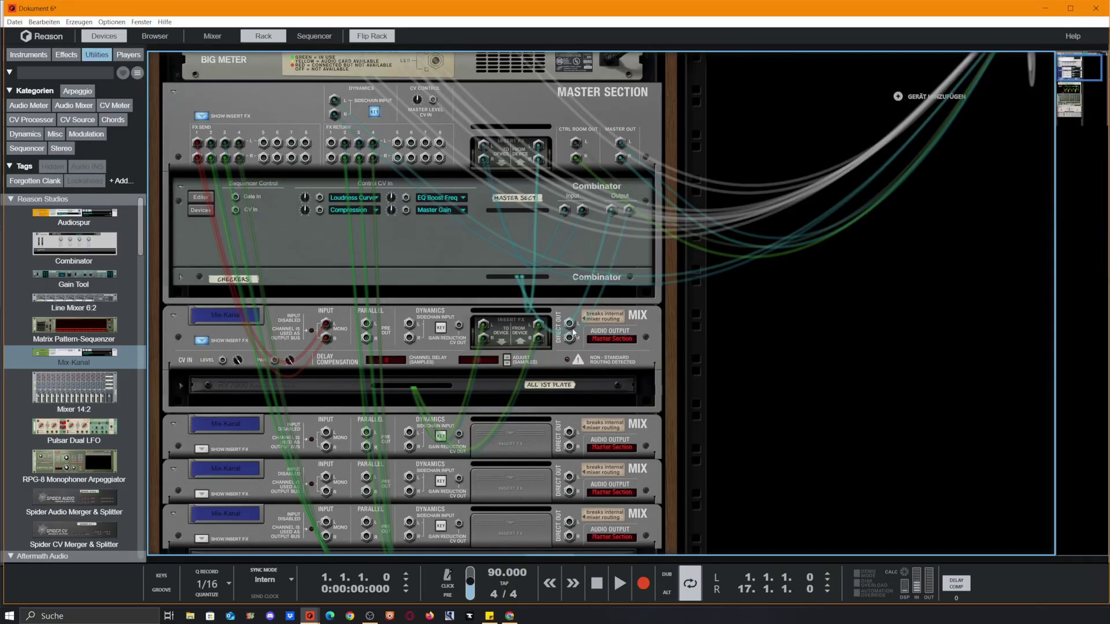
drag(573, 331, 331, 144)
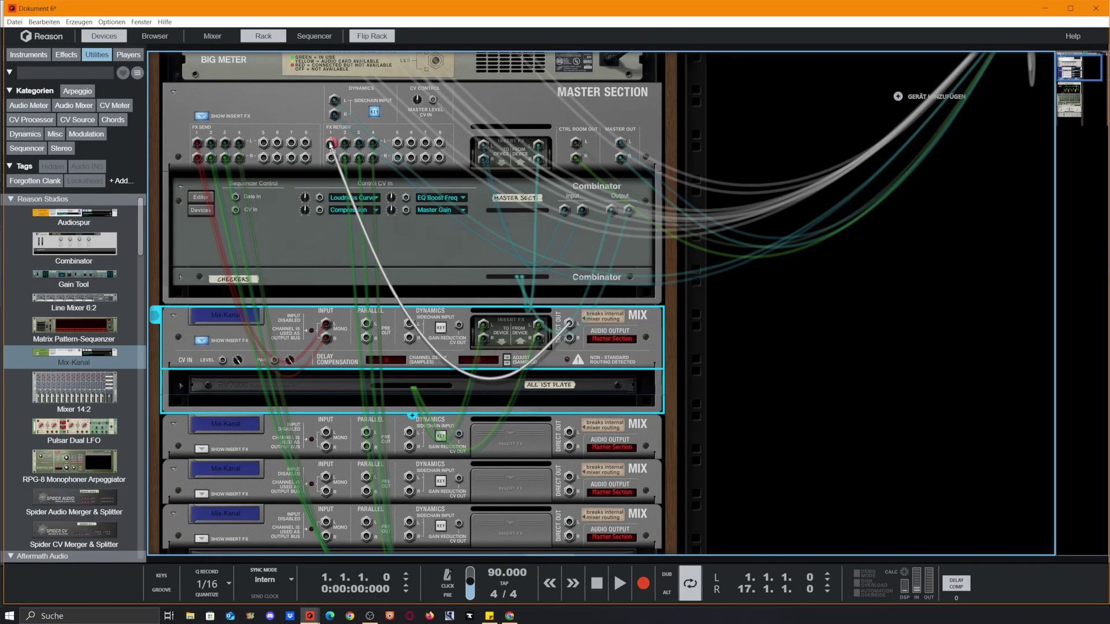
key(F5)
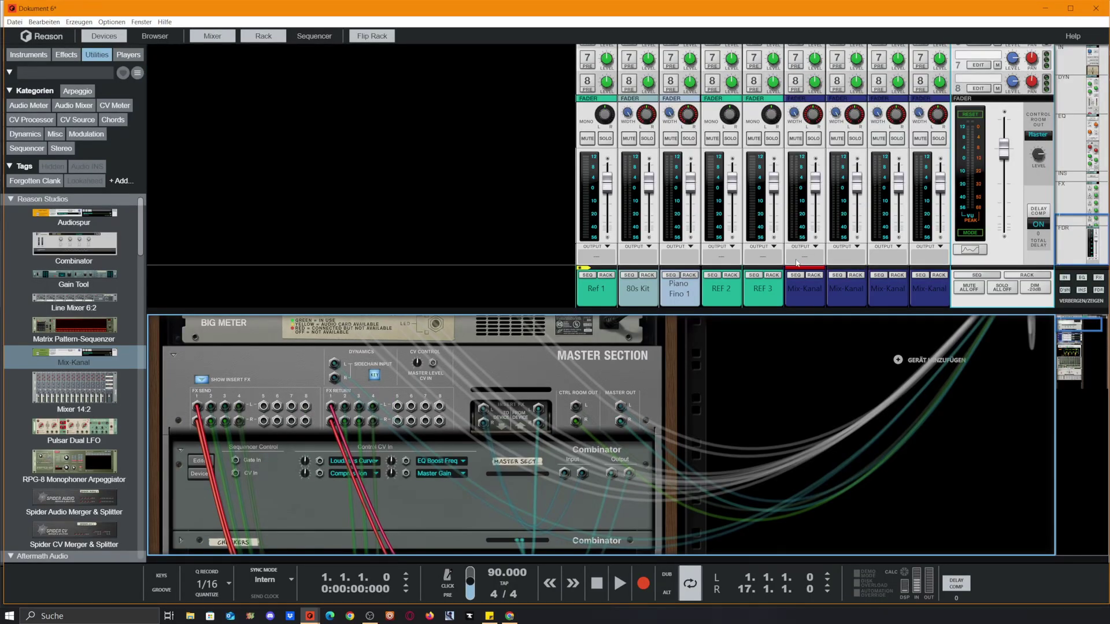
mouse_move(801, 257)
Step: Move the DRM Live End and ALL FilmScore reverbs and the Ripley delay into the second, third and fourth Mix Channels' insert areas
key(Tab)
scroll(346, 395, down, 6)
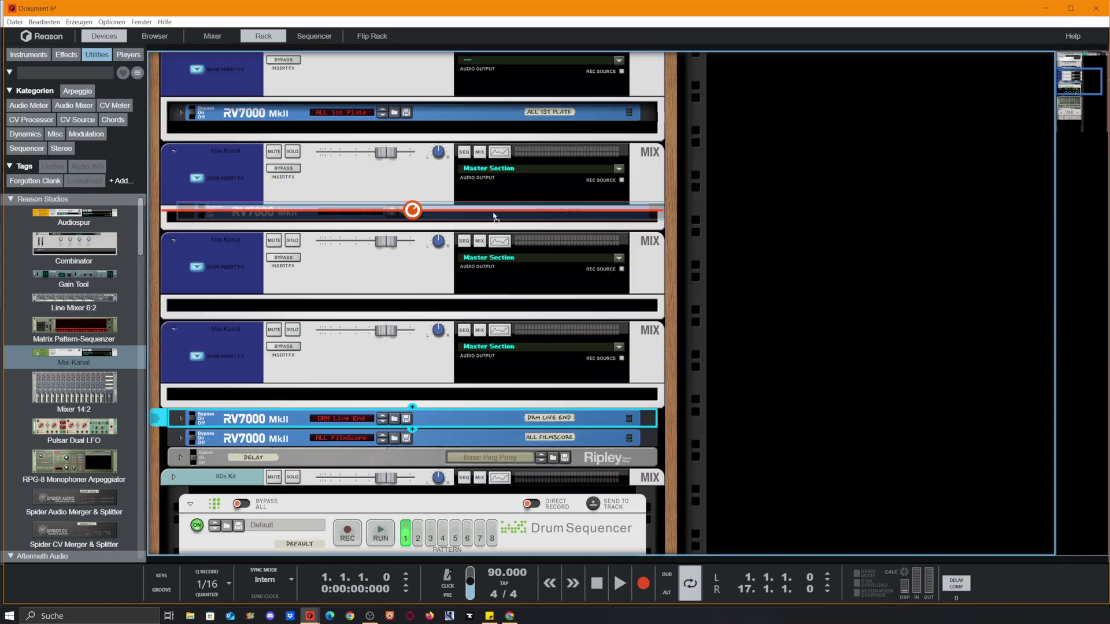
drag(494, 217, 494, 218)
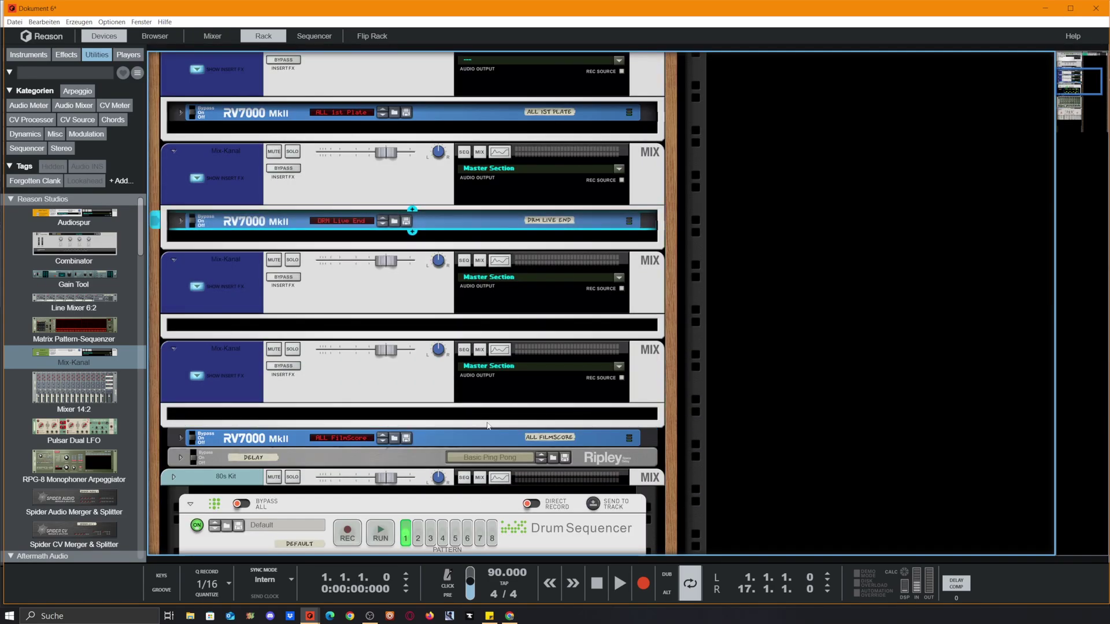
drag(484, 434, 485, 334)
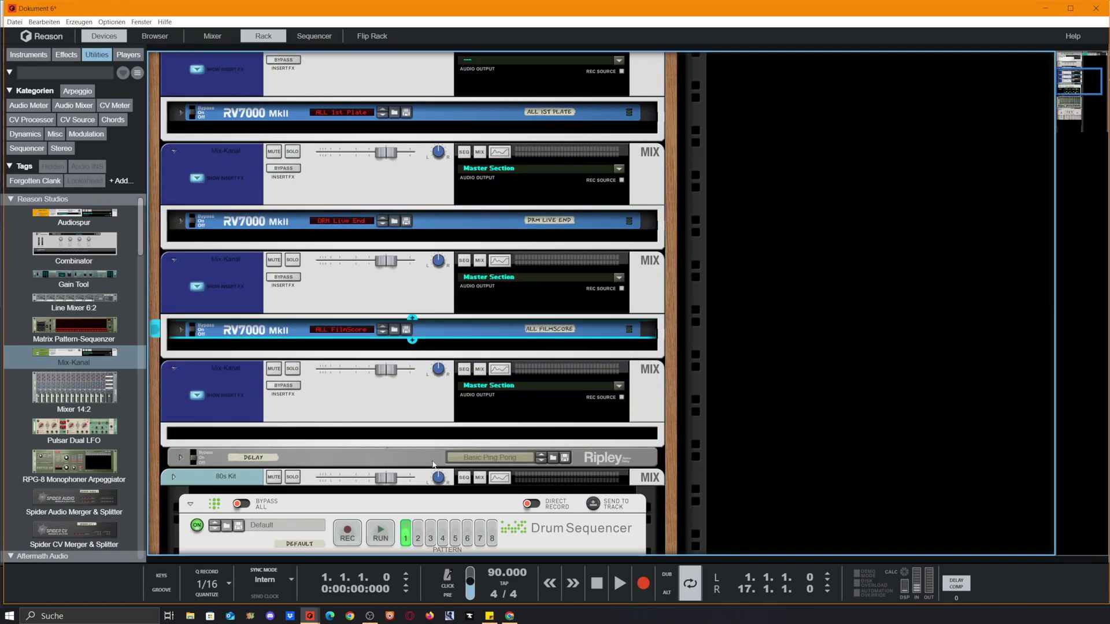
drag(432, 465, 431, 430)
Step: Cable FX send 2 to the second dark blue Mix Channel's inputs and its direct outputs to FX return 2
key(Tab)
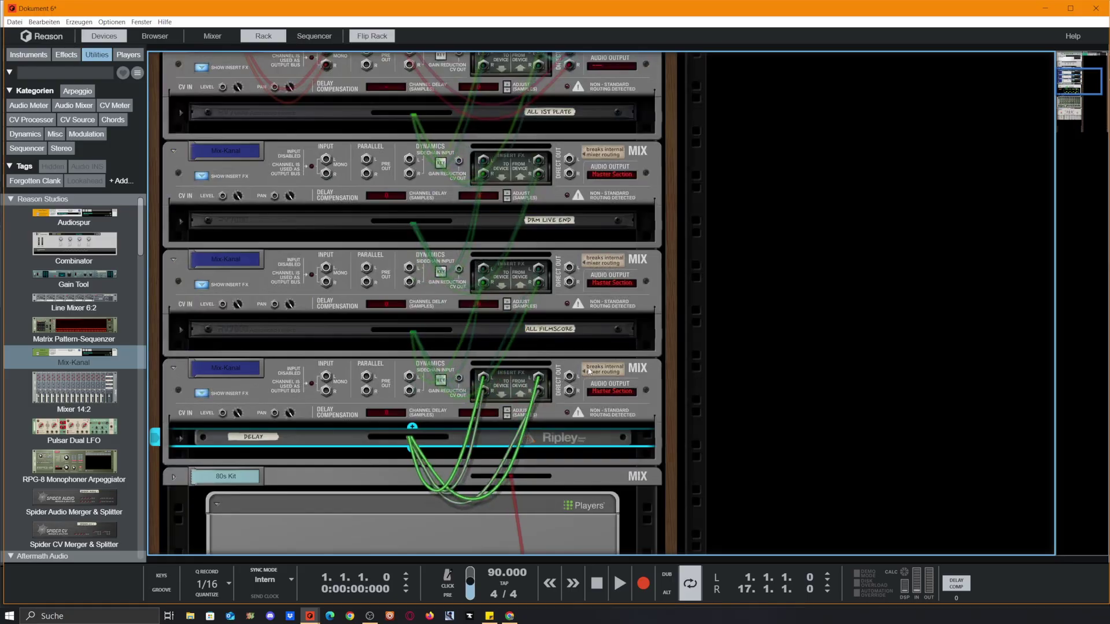
scroll(405, 347, up, 3)
drag(334, 402, 327, 407)
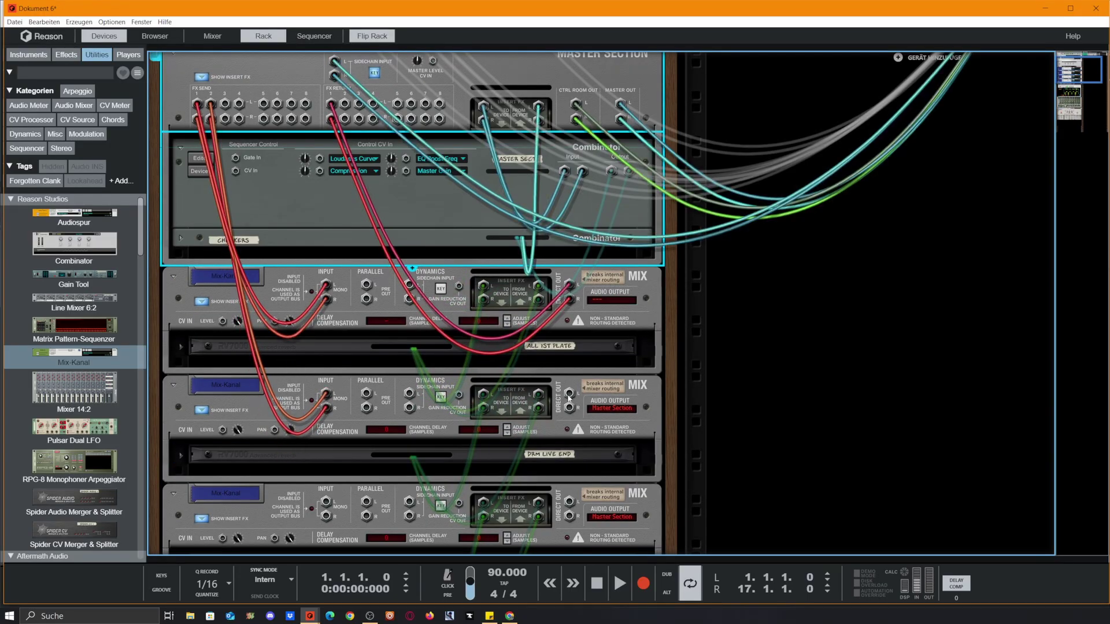
drag(568, 396, 346, 104)
Step: Cable FX sends 3 and 4 of the Master Section to the inputs of the third and fourth dark blue Mix Channels
scroll(341, 173, down, 2)
scroll(310, 267, up, 1)
drag(326, 269, 326, 415)
scroll(309, 267, up, 2)
Step: Cable the third and fourth dark blue Mix Channels' direct outputs to FX returns 3 and 4
scroll(246, 159, down, 3)
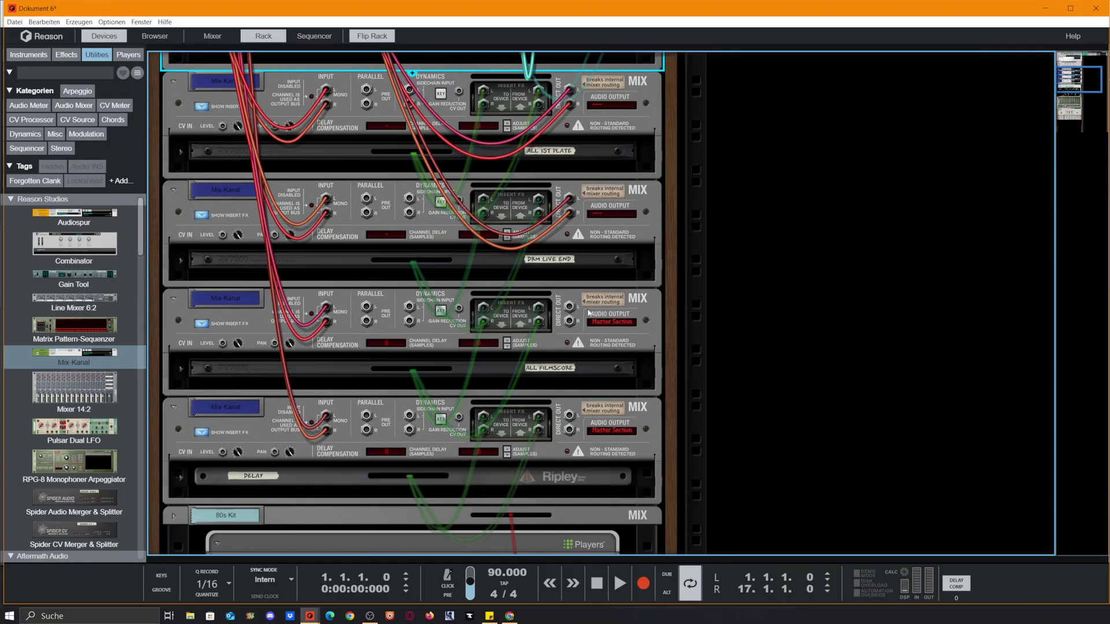
mouse_move(569, 306)
mouse_down()
mouse_move(570, 316)
mouse_move(428, 235)
mouse_move(356, 119)
mouse_move(358, 104)
mouse_move(374, 173)
mouse_move(535, 242)
mouse_move(520, 269)
mouse_move(556, 307)
mouse_move(571, 301)
mouse_up()
scroll(570, 316, up, 4)
scroll(374, 173, down, 5)
key(Tab)
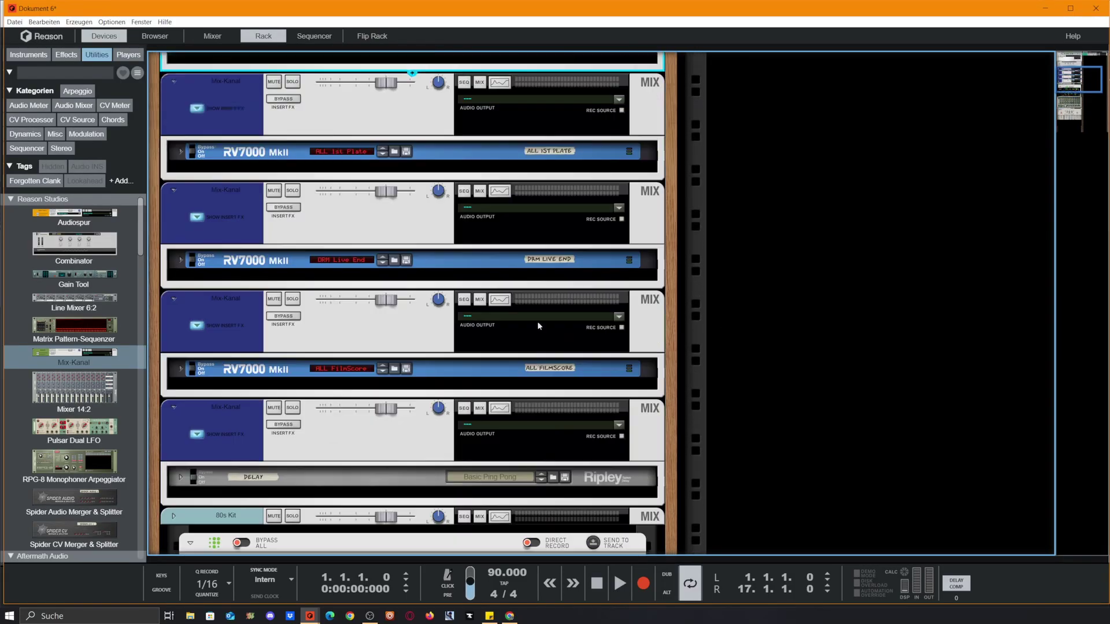
Step: Compare the rack's effect Mix Channels with their mixer strips and inspect the send, FX return and fader sections
scroll(495, 283, up, 2)
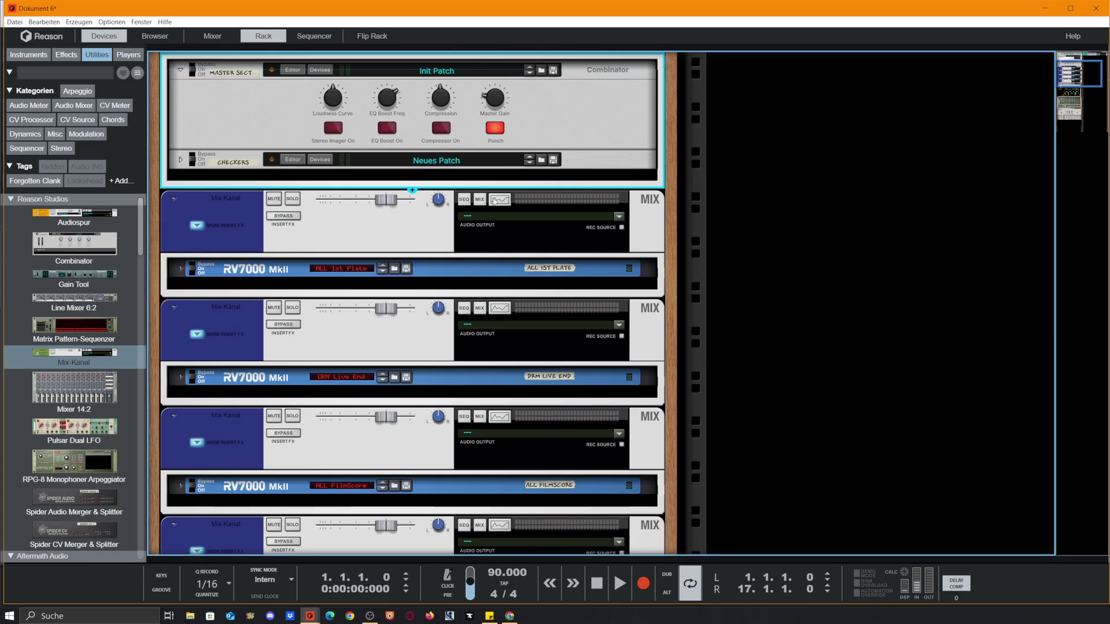
key(F5)
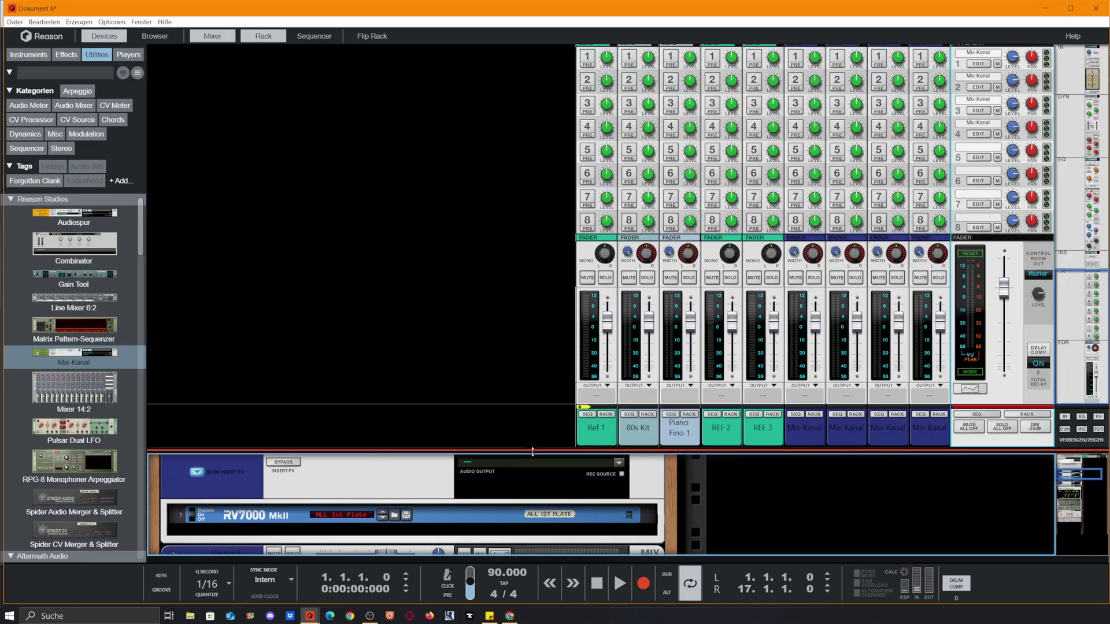
scroll(393, 338, up, 2)
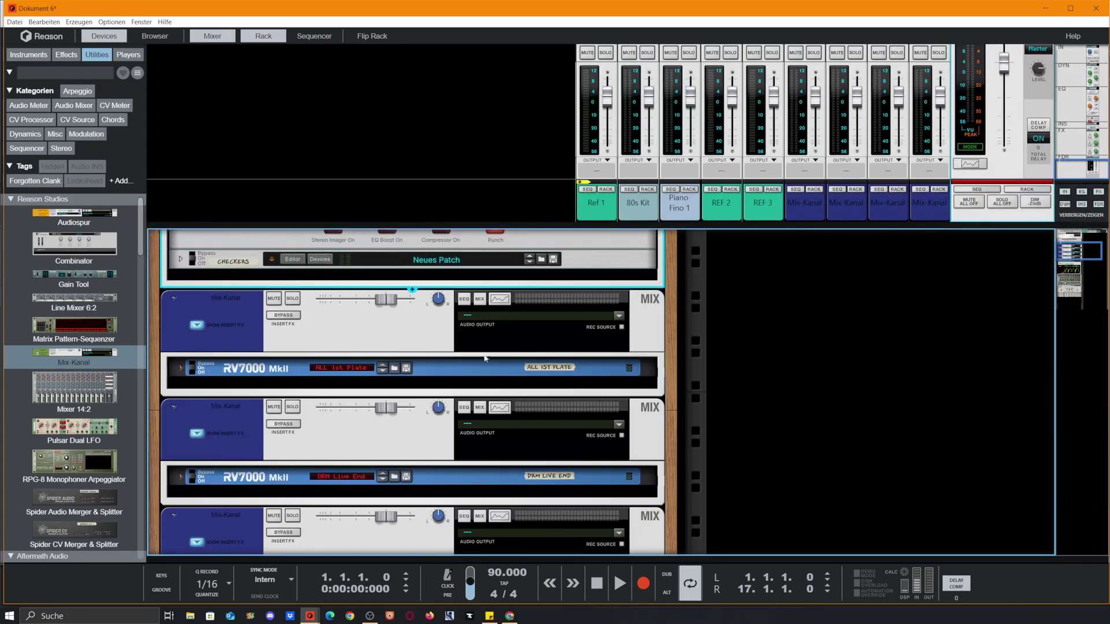
click(431, 355)
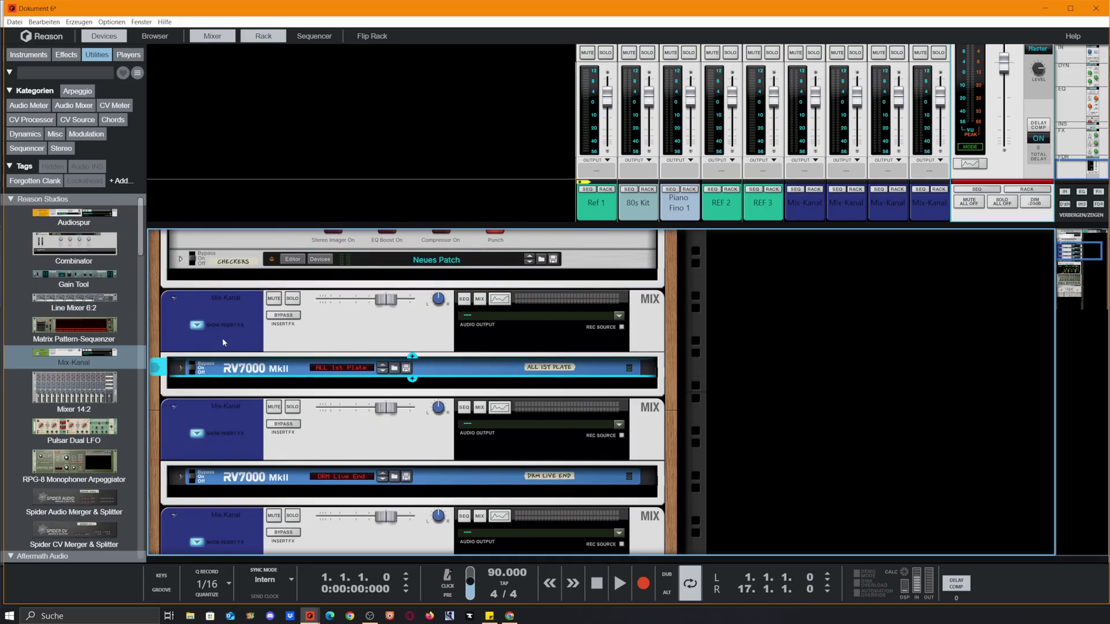
drag(785, 226, 787, 330)
click(796, 322)
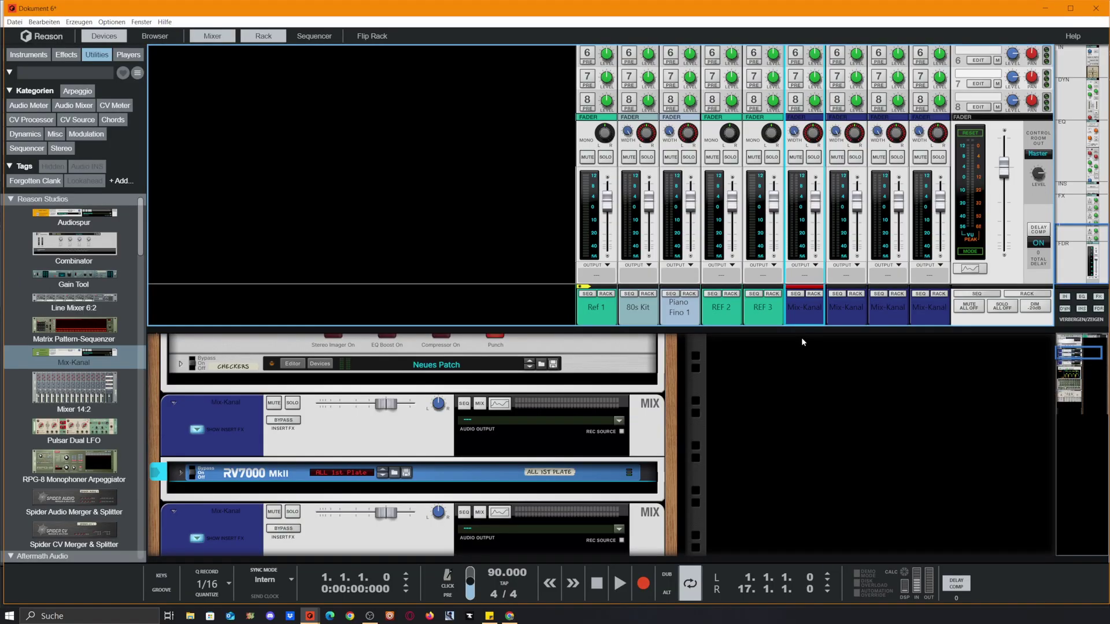
scroll(800, 324, up, 3)
drag(818, 361, 808, 531)
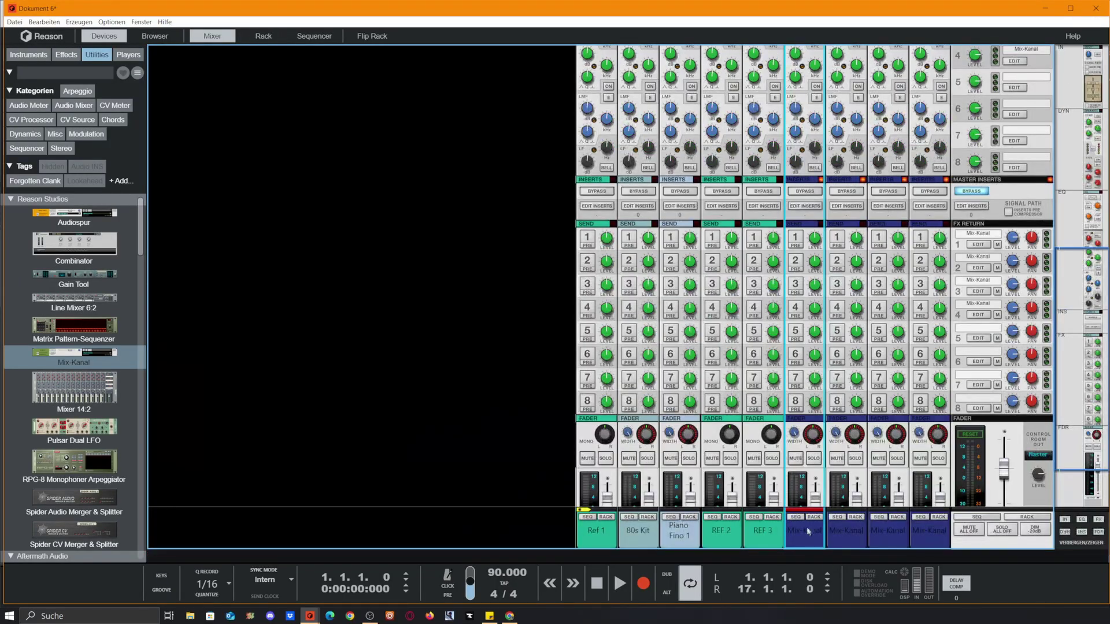
scroll(790, 329, down, 3)
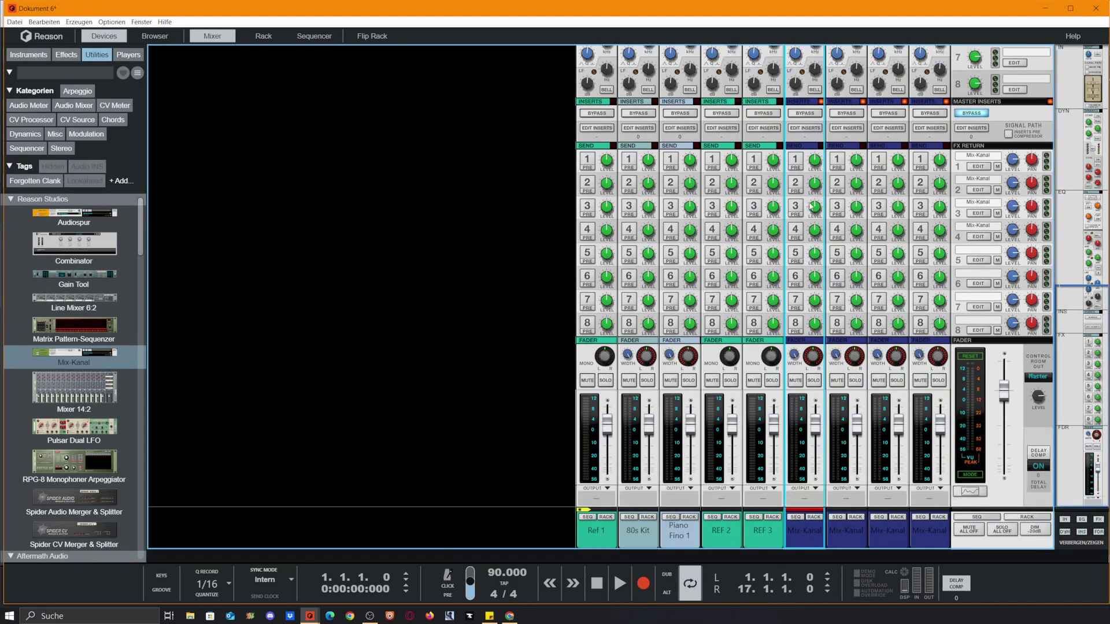
Step: Try feeding the four effect Mix Channels into one another through sends 1, 2 and 4, and switch those sends off again
click(795, 161)
click(795, 159)
click(795, 183)
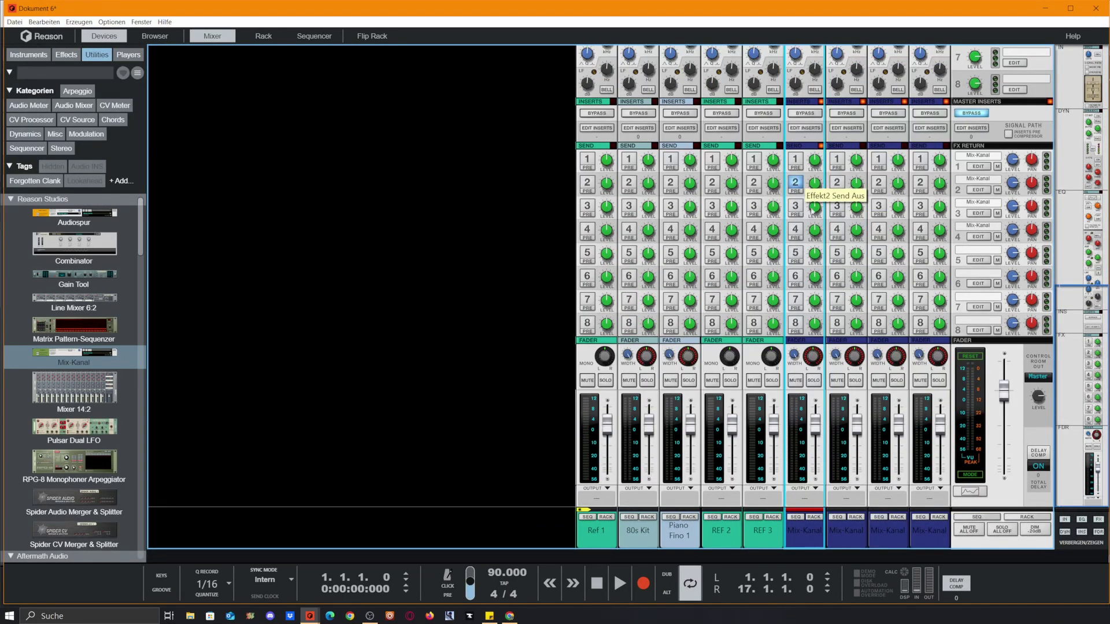
click(836, 160)
click(878, 230)
click(920, 161)
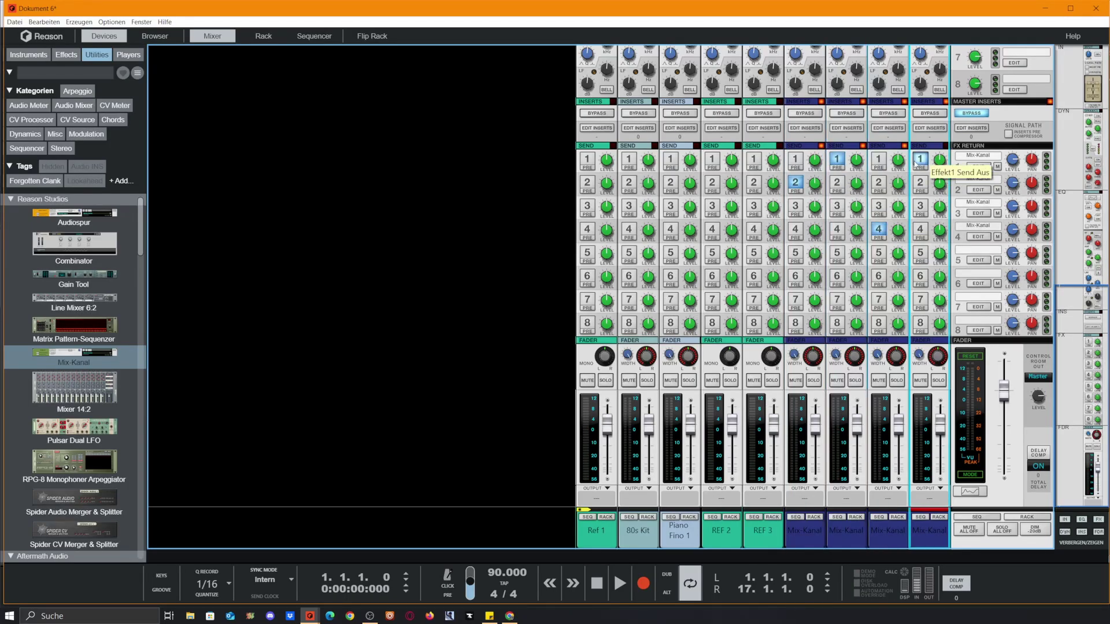
click(883, 231)
click(836, 160)
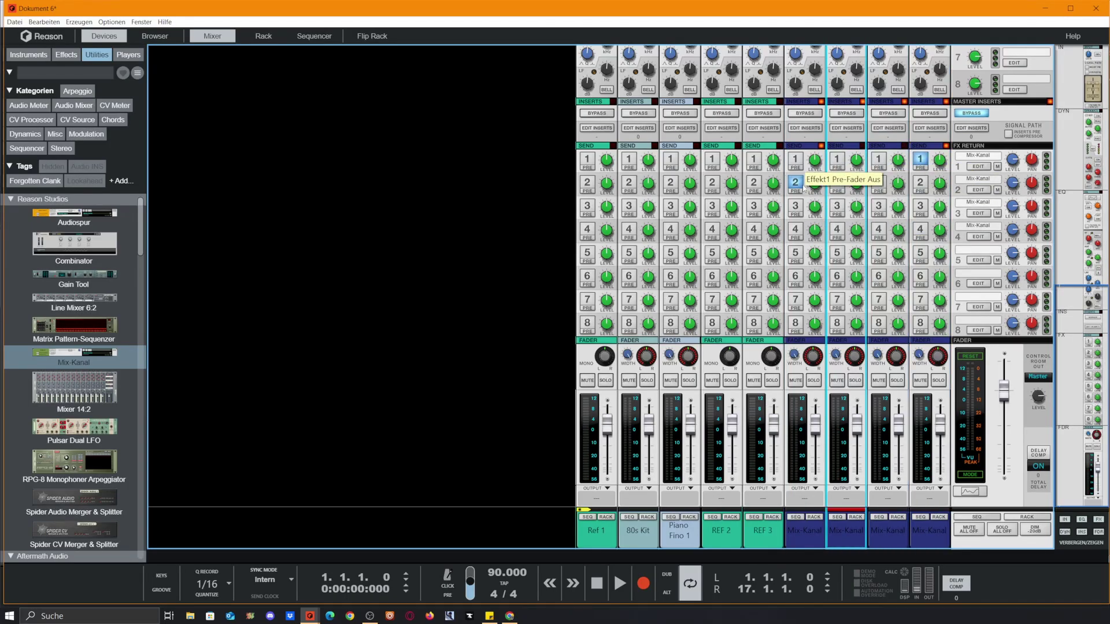
click(796, 184)
click(920, 160)
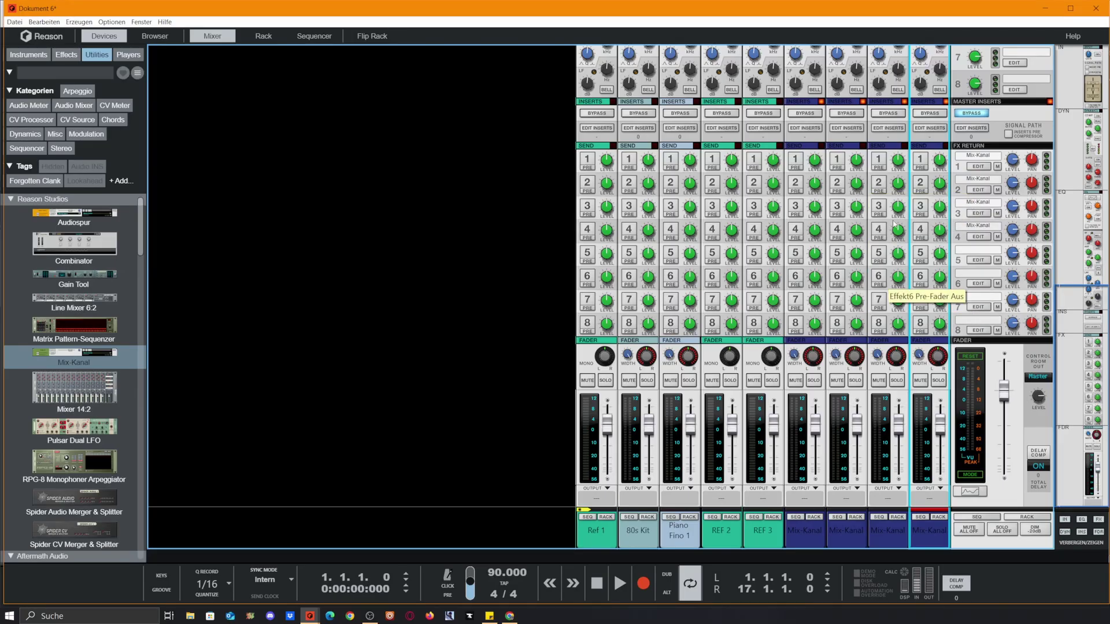
Step: Examine the effect channels' EQ, dynamics and signal path sections, toggling the first channel's dynamics-post-EQ option on and off, and check the sequencer's track list
scroll(875, 217, up, 5)
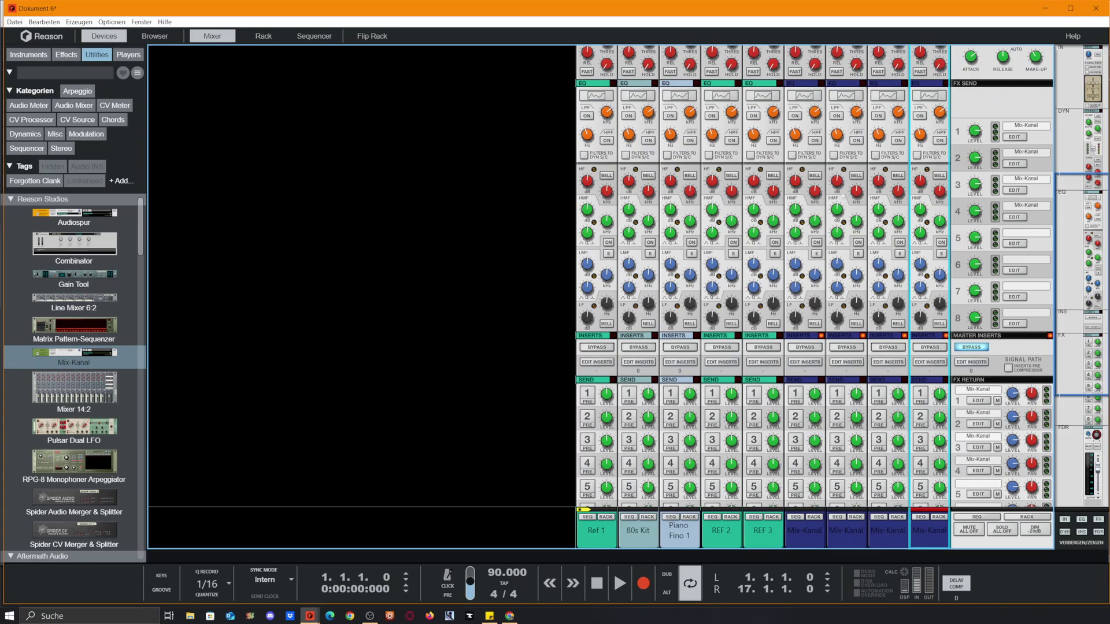
scroll(877, 242, up, 4)
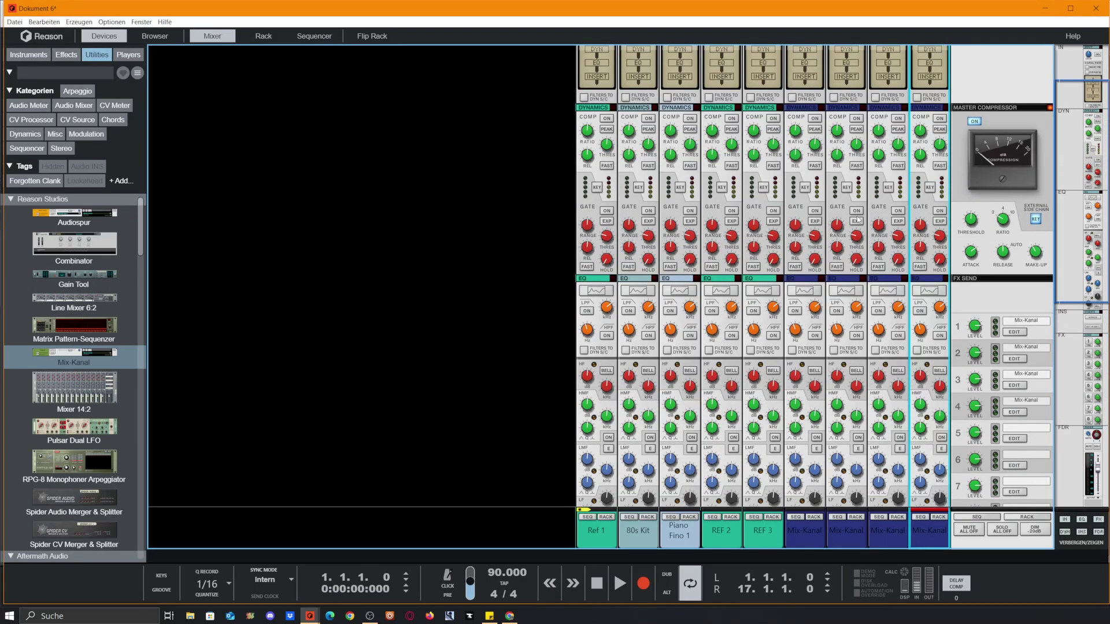
scroll(922, 164, up, 2)
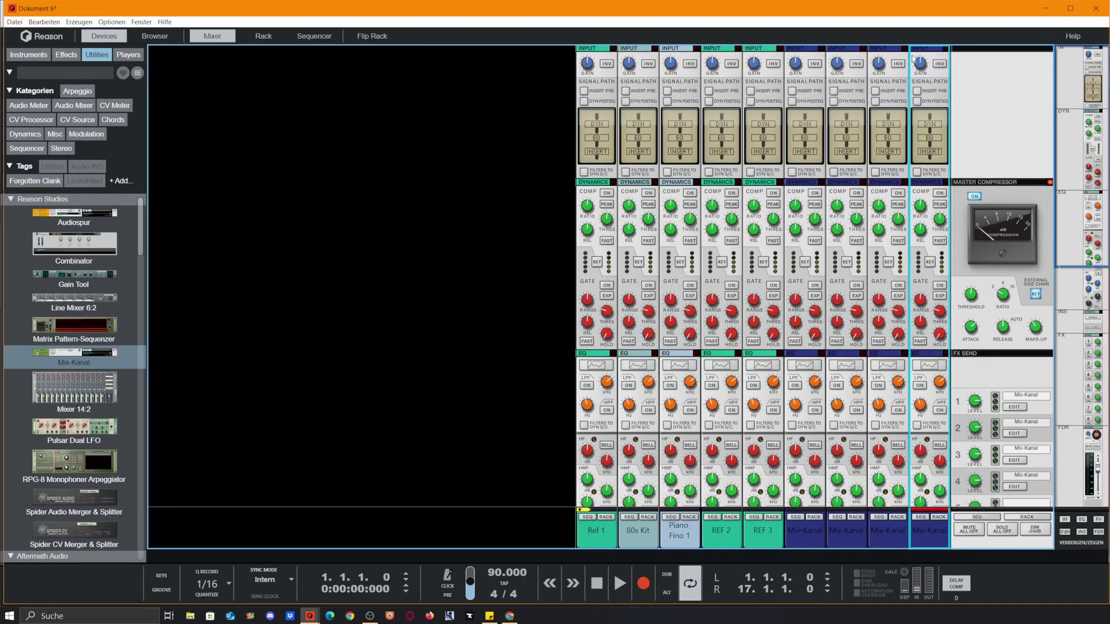
click(792, 101)
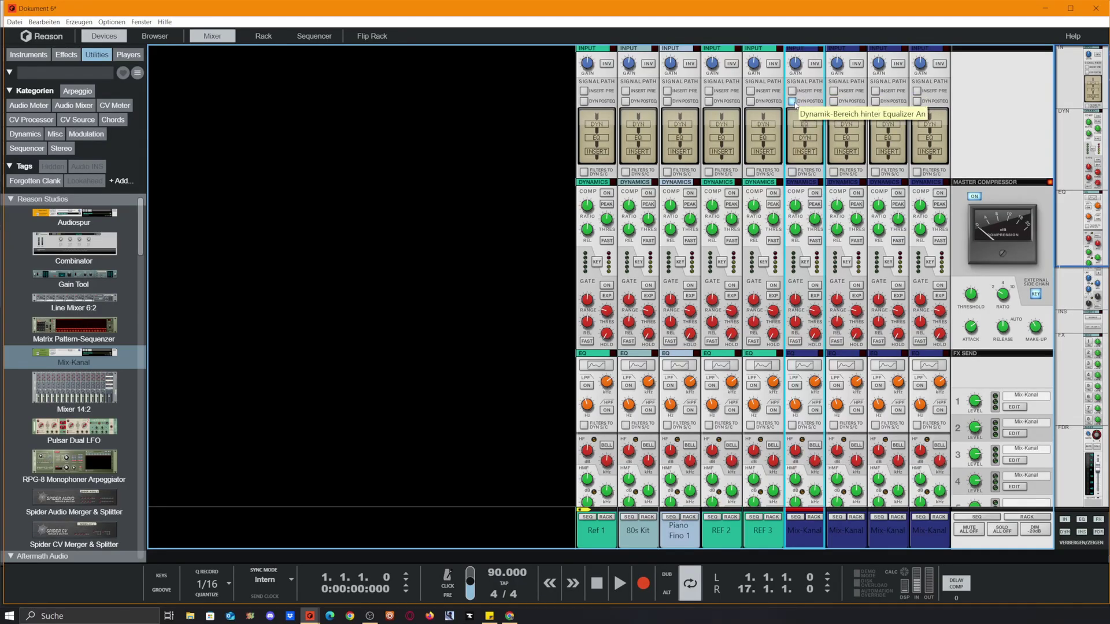
click(792, 102)
scroll(801, 139, down, 3)
scroll(803, 172, up, 3)
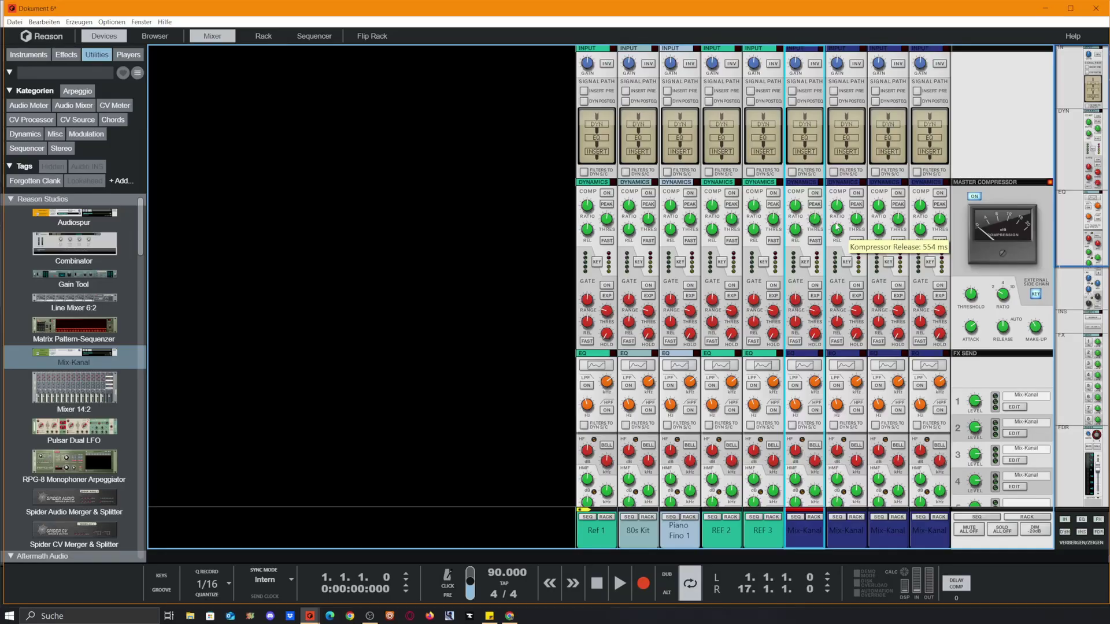
scroll(838, 237, down, 6)
drag(693, 555, 747, 11)
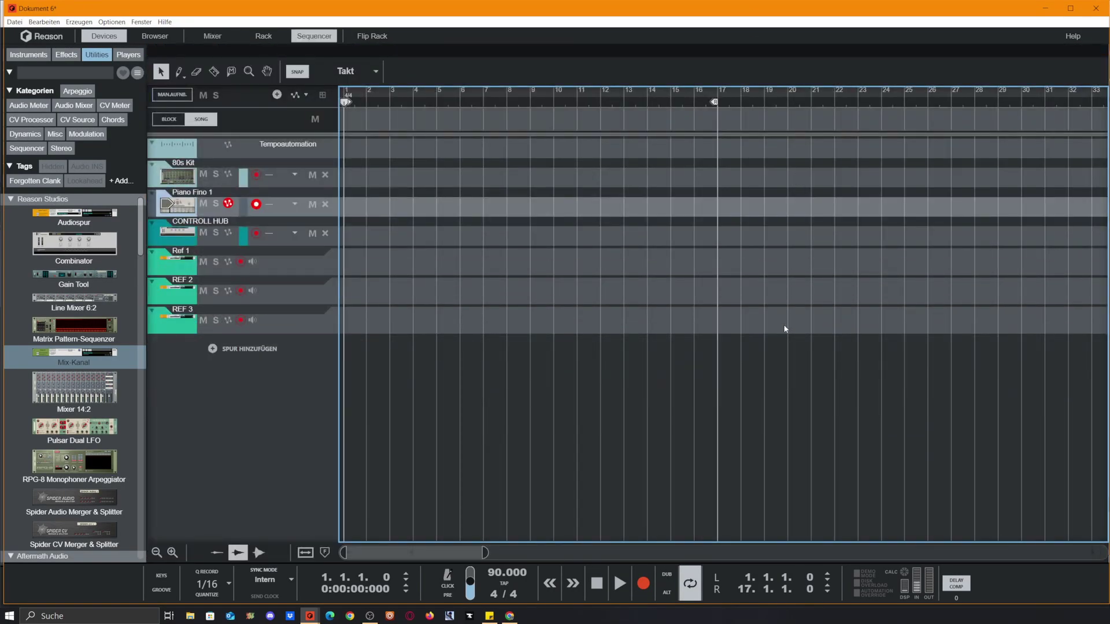
Step: Search all devices for "comm" and add the TMA-1, TMA-4 and TMA-9 Commentators to the empty rack column
drag(757, 54, 782, 542)
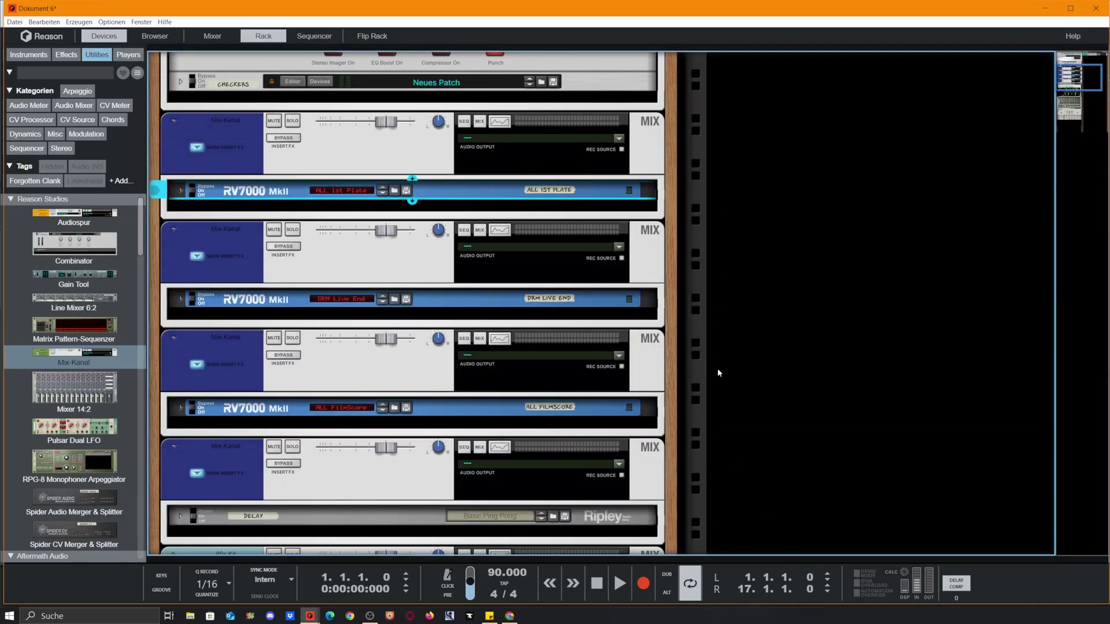
click(99, 54)
click(95, 73)
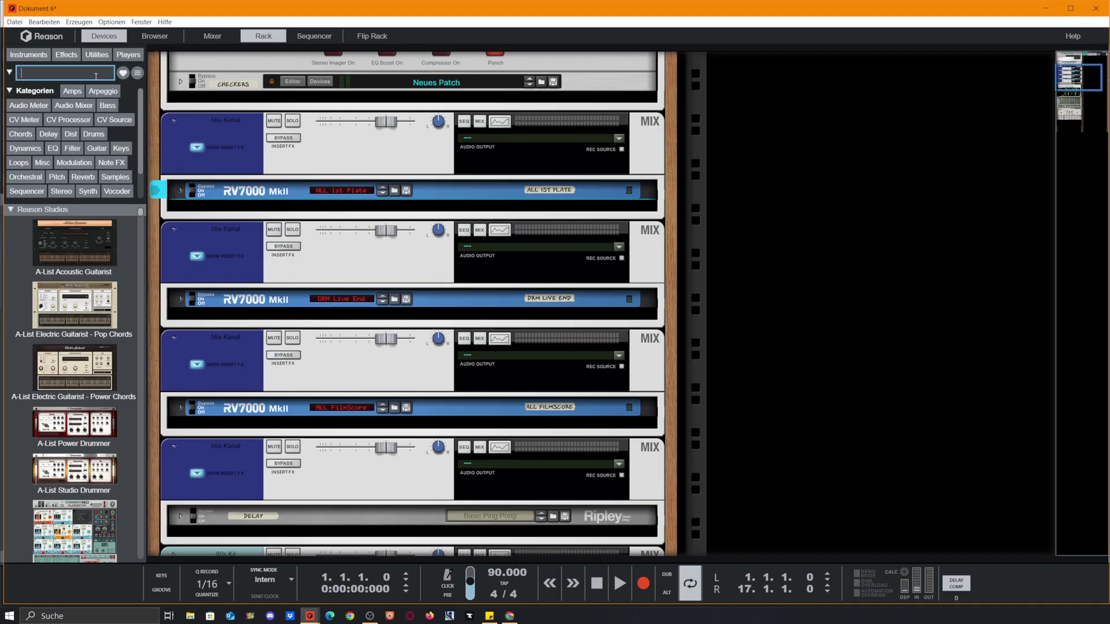
text(comm)
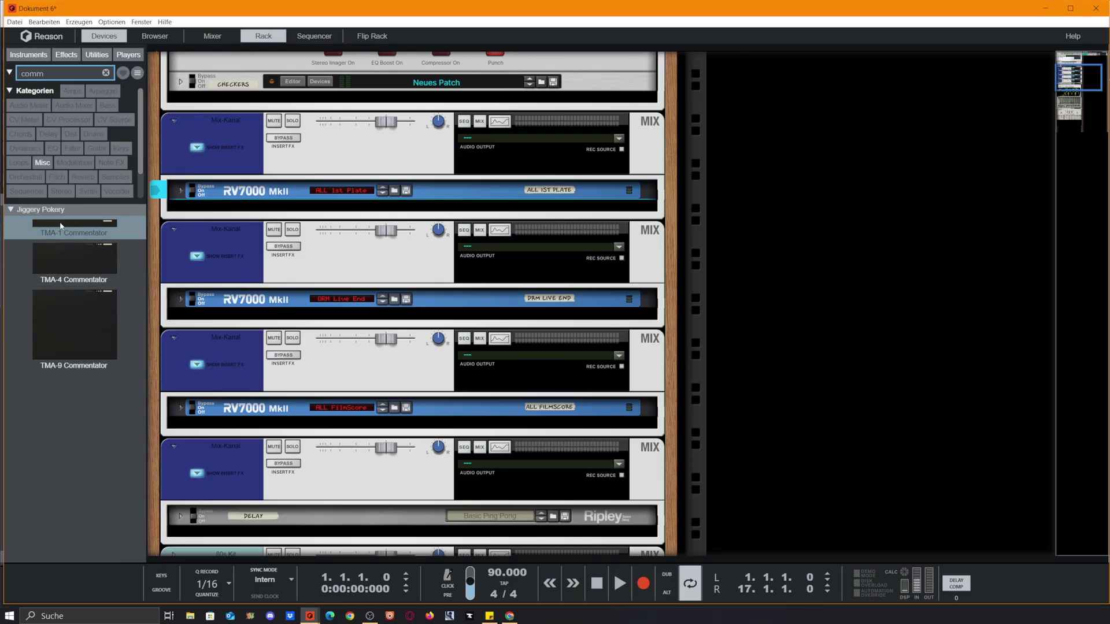
drag(60, 226, 810, 158)
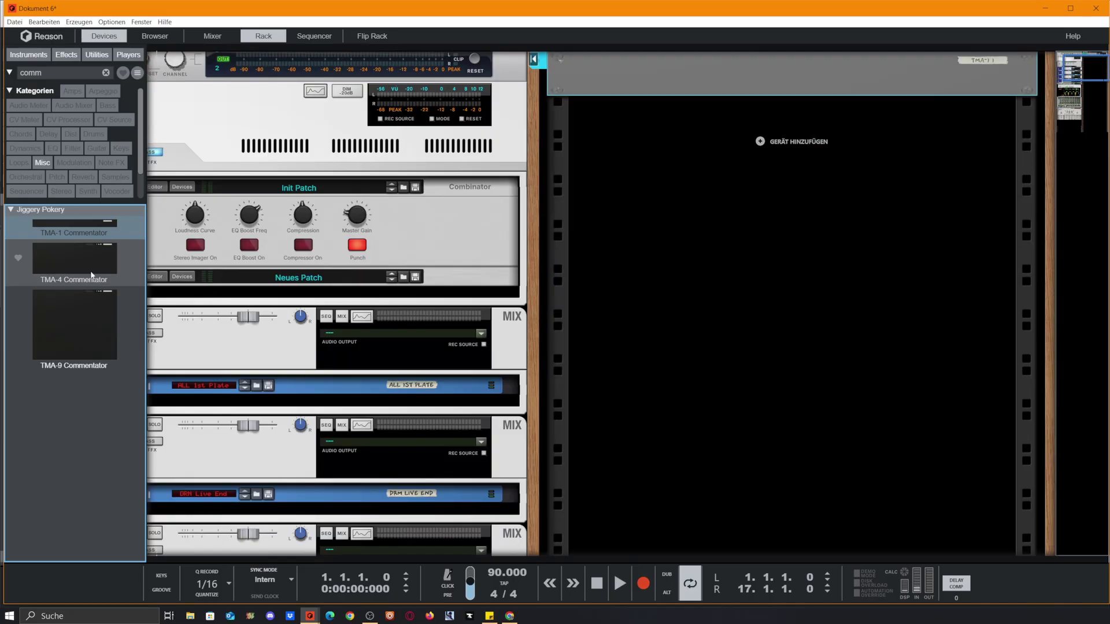
drag(90, 275, 792, 198)
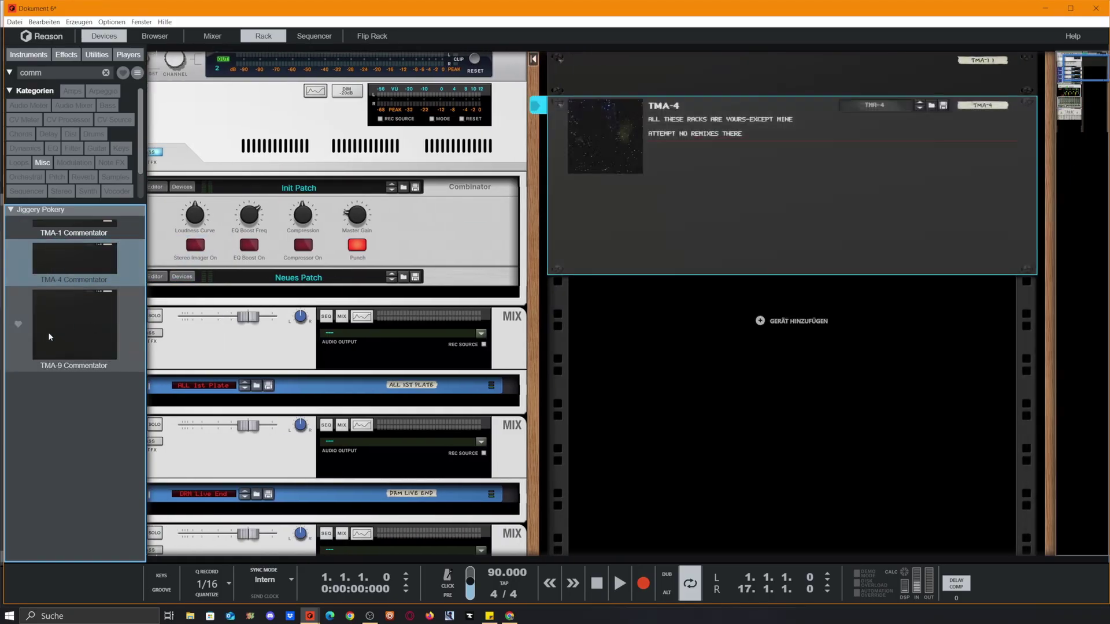
mouse_move(49, 336)
mouse_down()
mouse_move(961, 295)
mouse_move(755, 383)
mouse_move(766, 381)
mouse_up()
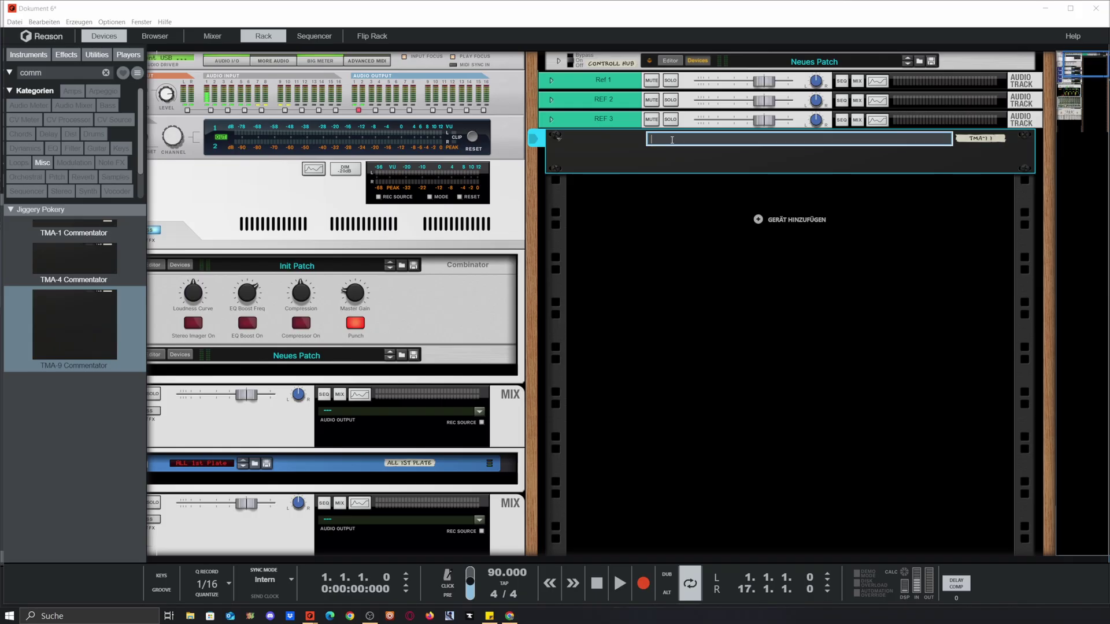
Step: Move the TMA-1 Commentator directly below the CONTROLL HUB Combinator and enter "HPF = Fltr 2 Dyn" as its comment
click(701, 163)
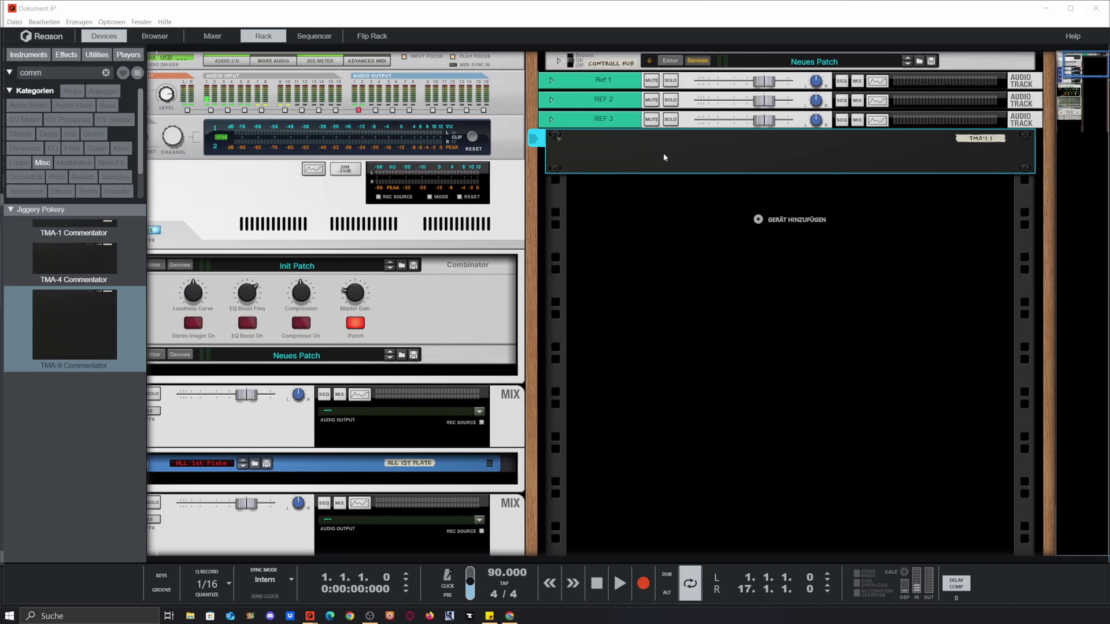
click(662, 151)
click(672, 172)
click(663, 147)
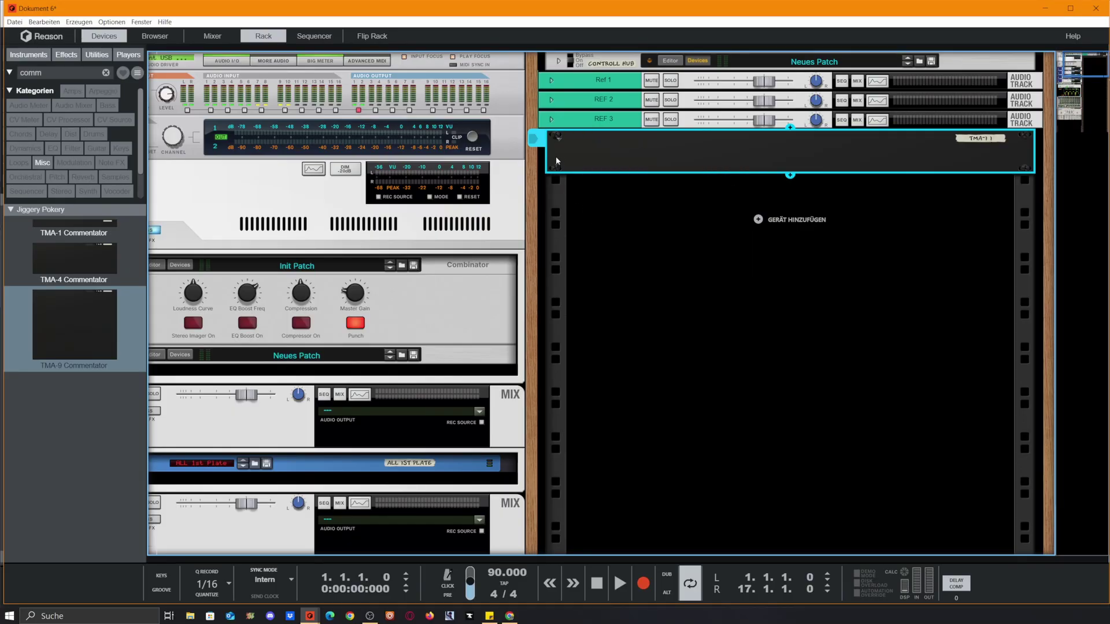
drag(556, 161, 788, 68)
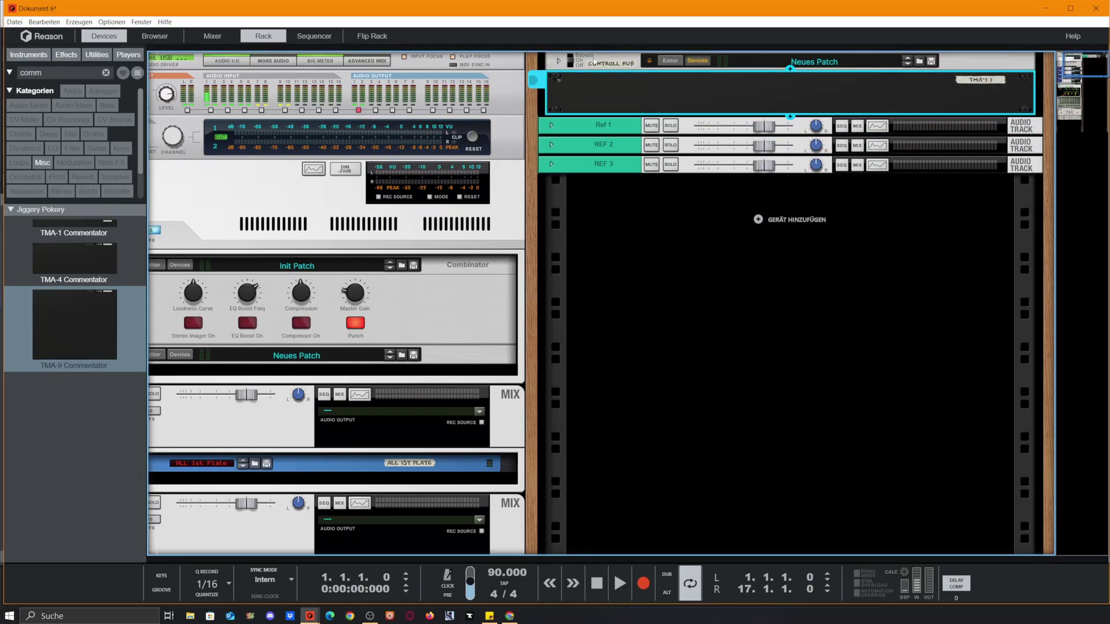
double_click(668, 88)
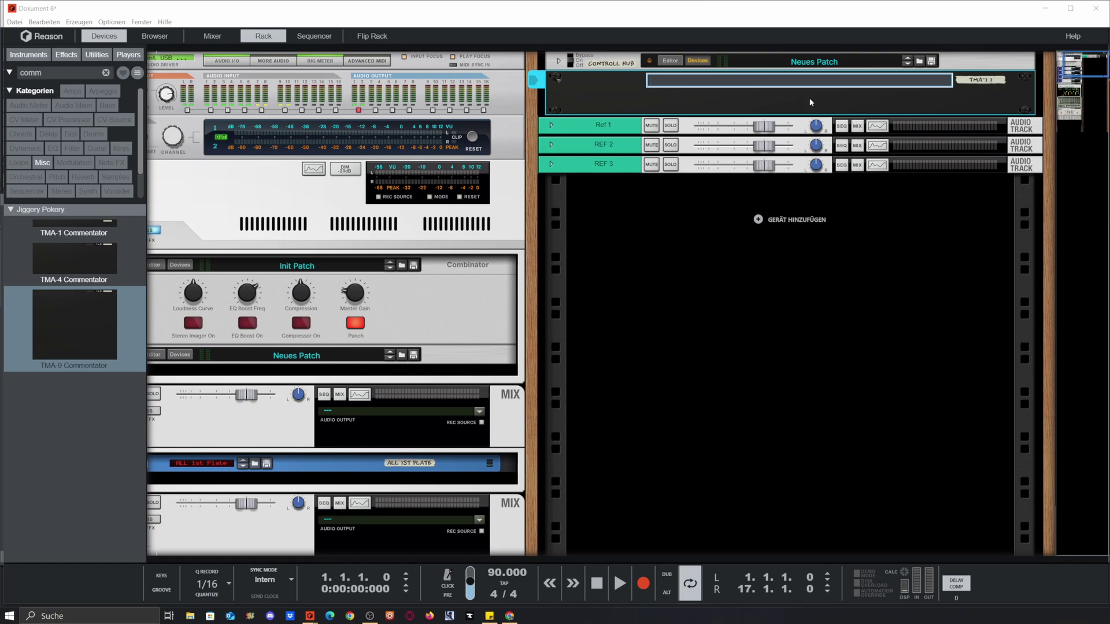
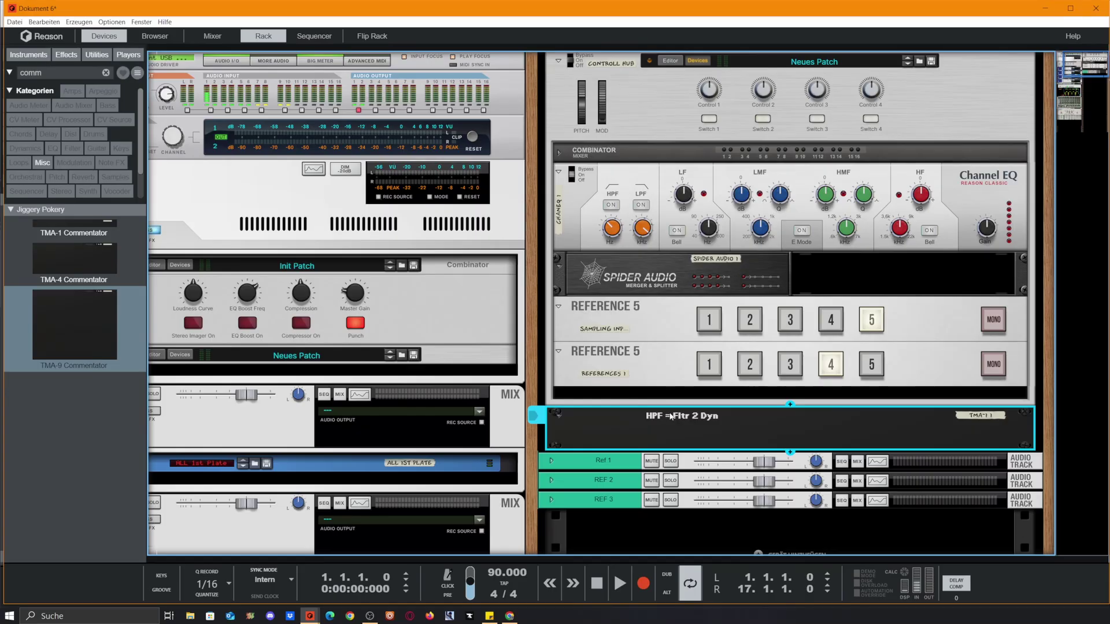
Step: Switch on the high-pass filter of the Channel EQ in the CONTROLL HUB Combinator with its frequency at 94.5 Hz
click(611, 205)
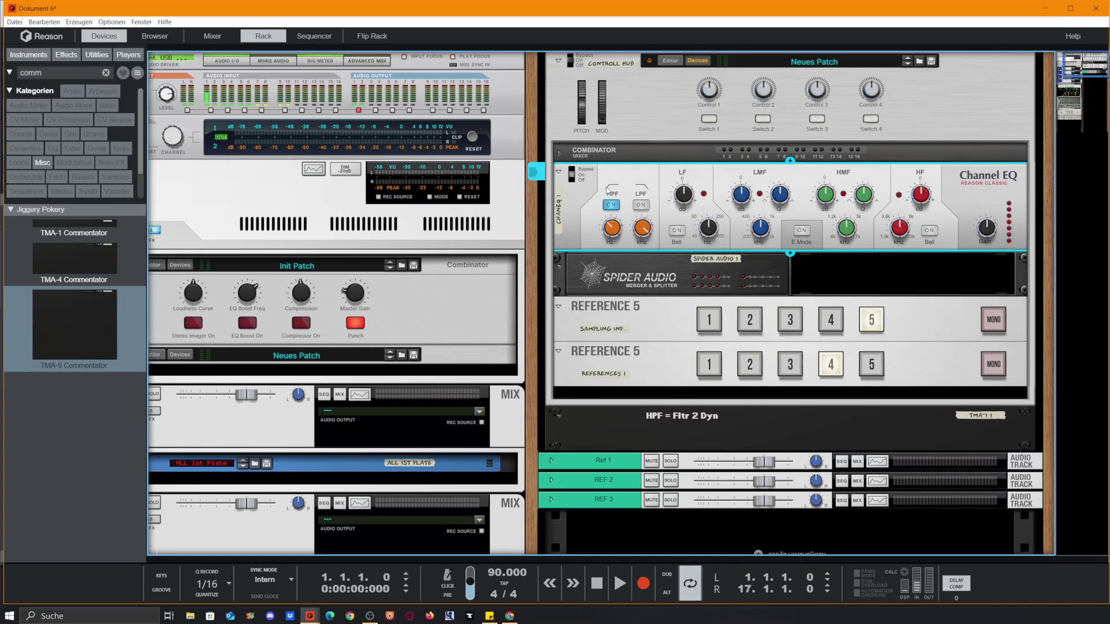
mouse_move(611, 235)
mouse_down()
mouse_move(609, 263)
mouse_move(612, 215)
mouse_move(616, 227)
mouse_up()
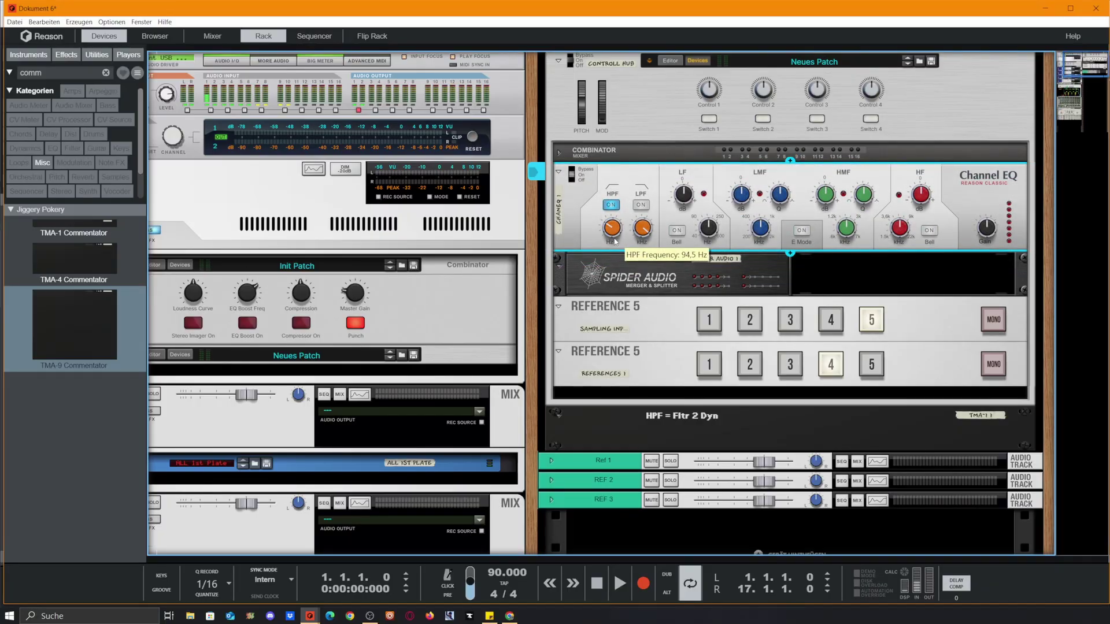
Step: Add the comment lines "Sampling in 1 =DAW 2= MIC1 3=MIC2 ..." and "Reference 1 = Main OUT" to the TMA-1 Commentator
double_click(714, 430)
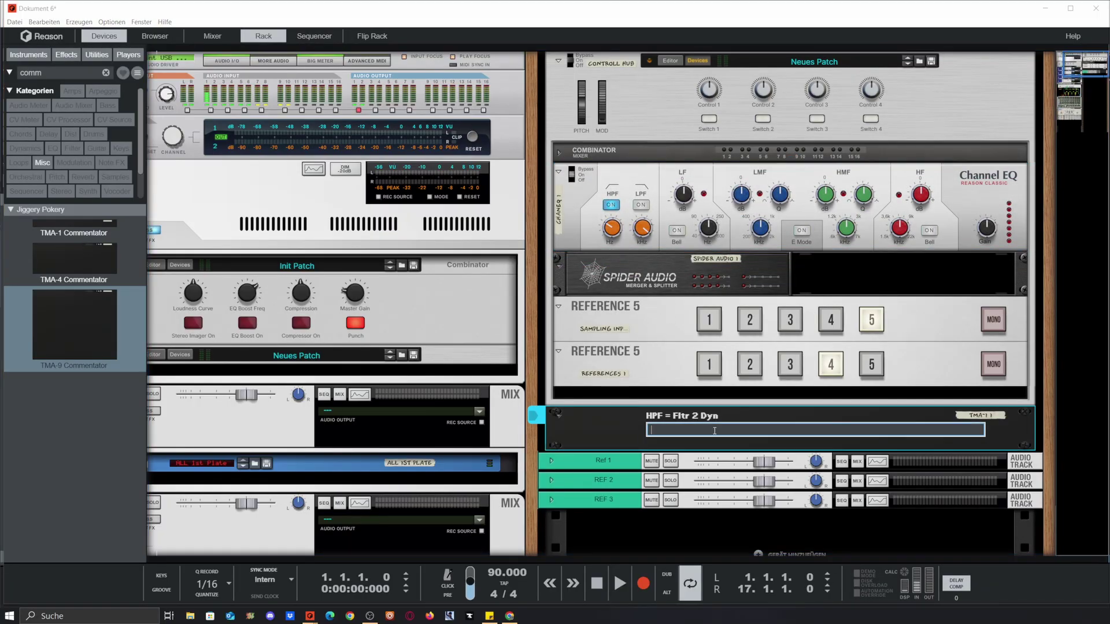
text(Sampling in 1 =)
text(AW)
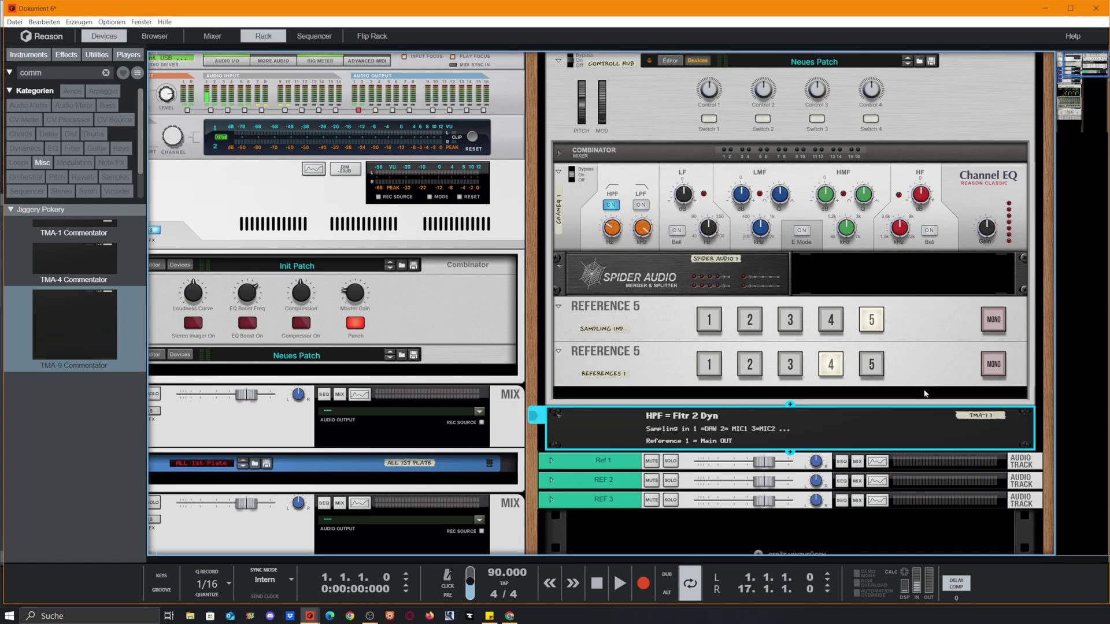
scroll(726, 432, down, 1)
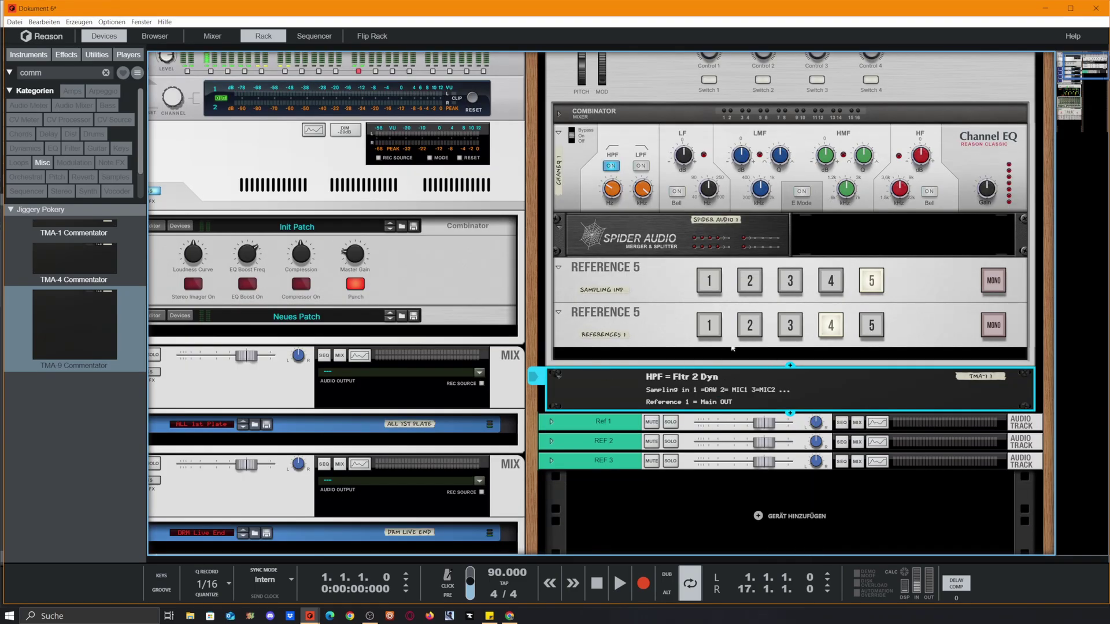
scroll(806, 142, up, 2)
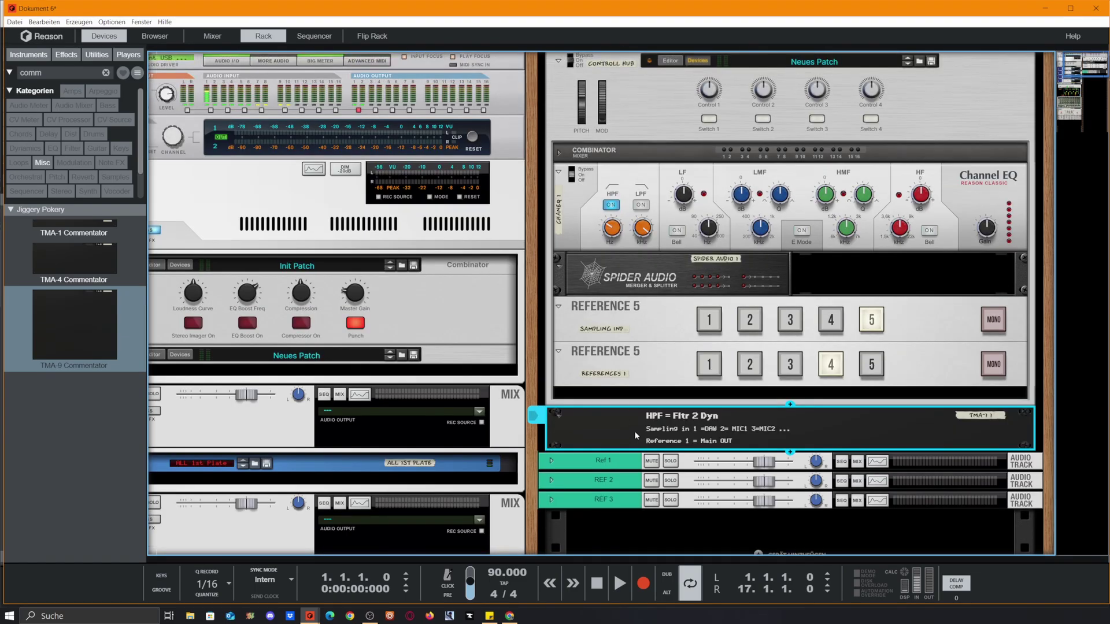
right_click(773, 540)
click(668, 531)
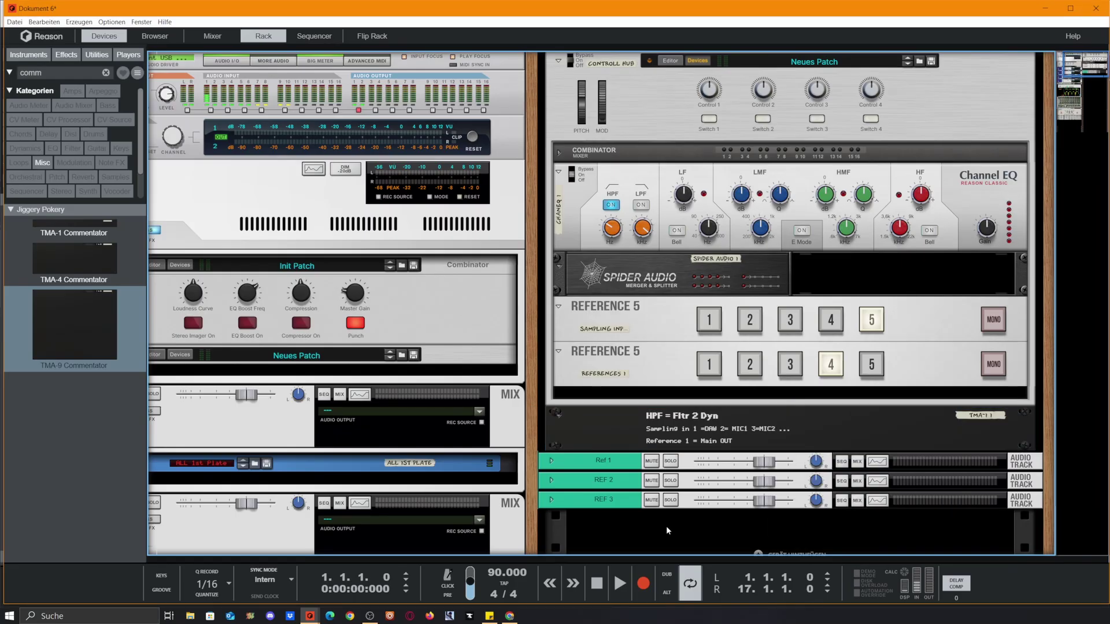
Step: Move the CONTROLL HUB Combinator, TMA-1 Commentator and the three reference audio tracks together into a rack column before the Master Section column
scroll(618, 423, down, 3)
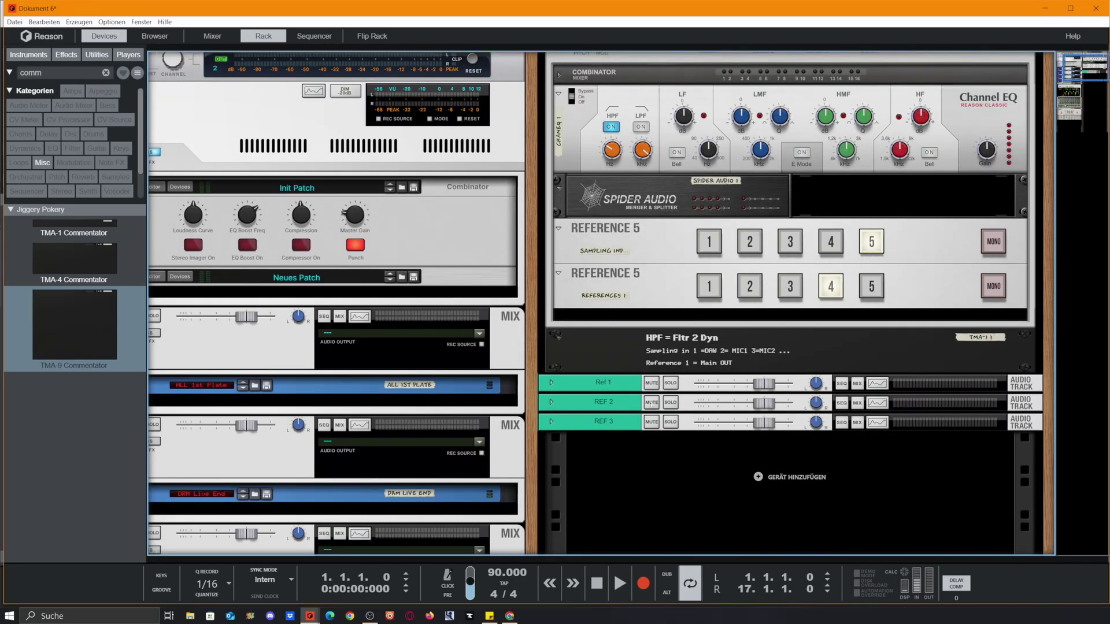
scroll(528, 473, up, 3)
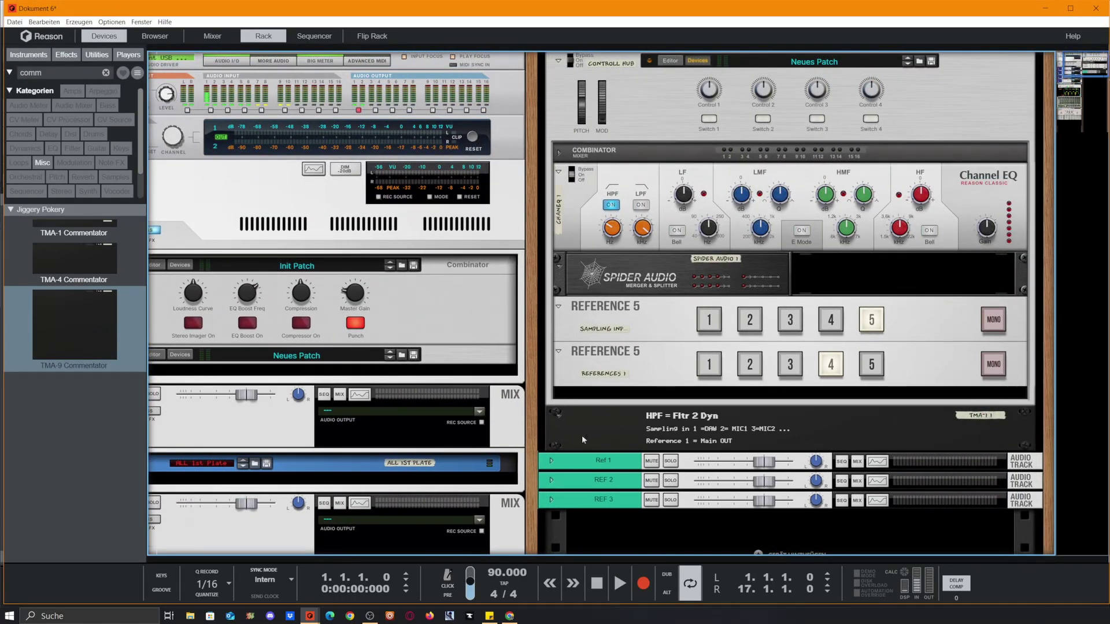
drag(527, 466, 792, 340)
scroll(790, 343, down, 3)
scroll(790, 342, up, 7)
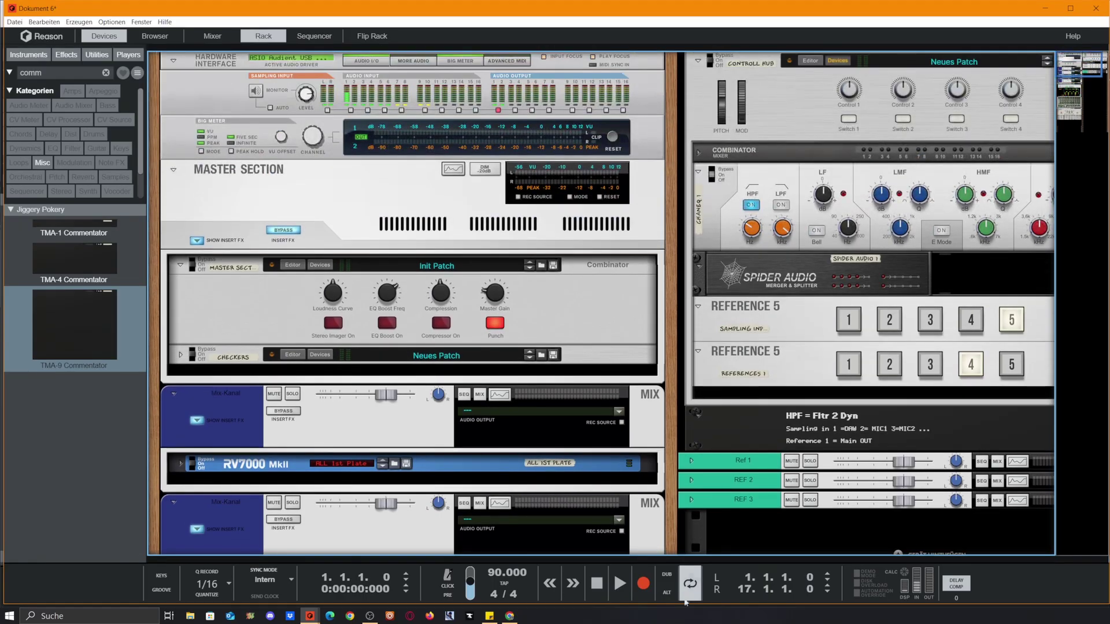
drag(746, 528, 742, 439)
shift+click(691, 397)
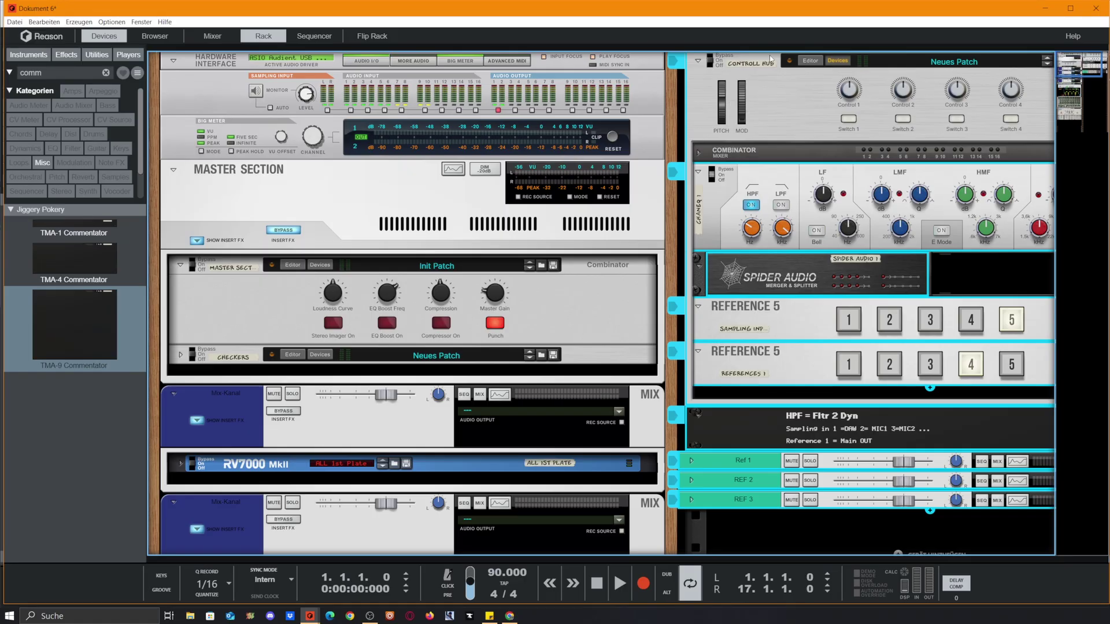
drag(716, 96, 99, 103)
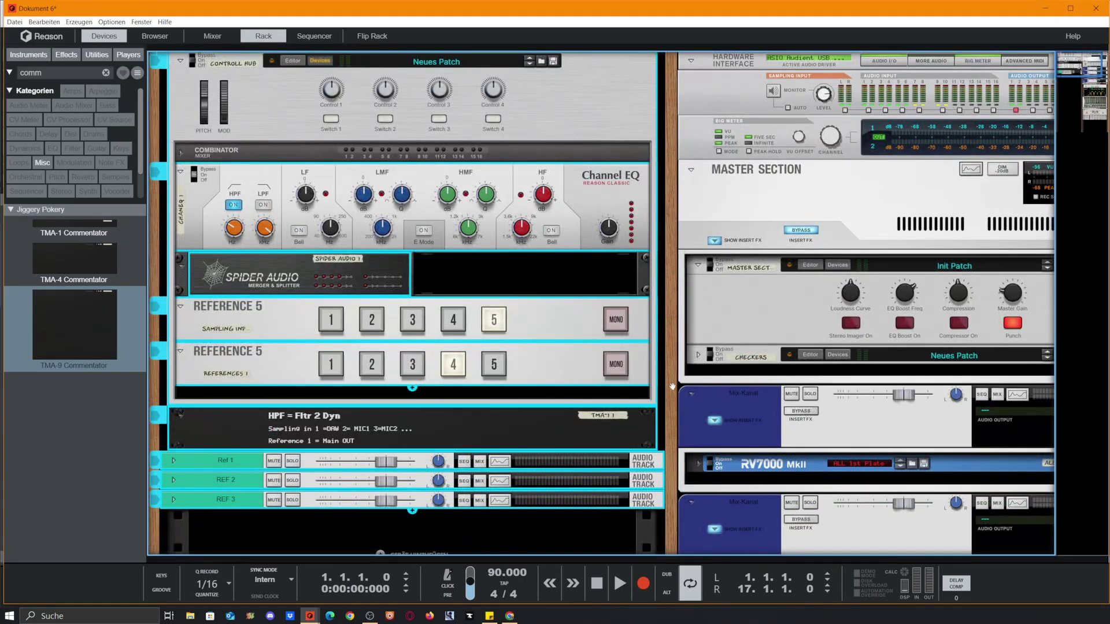
Step: Move the 80s Kit Mix Channel with its Drum Sequencer and Redrum into a separate rack column after the Master Section column
drag(671, 386, 244, 453)
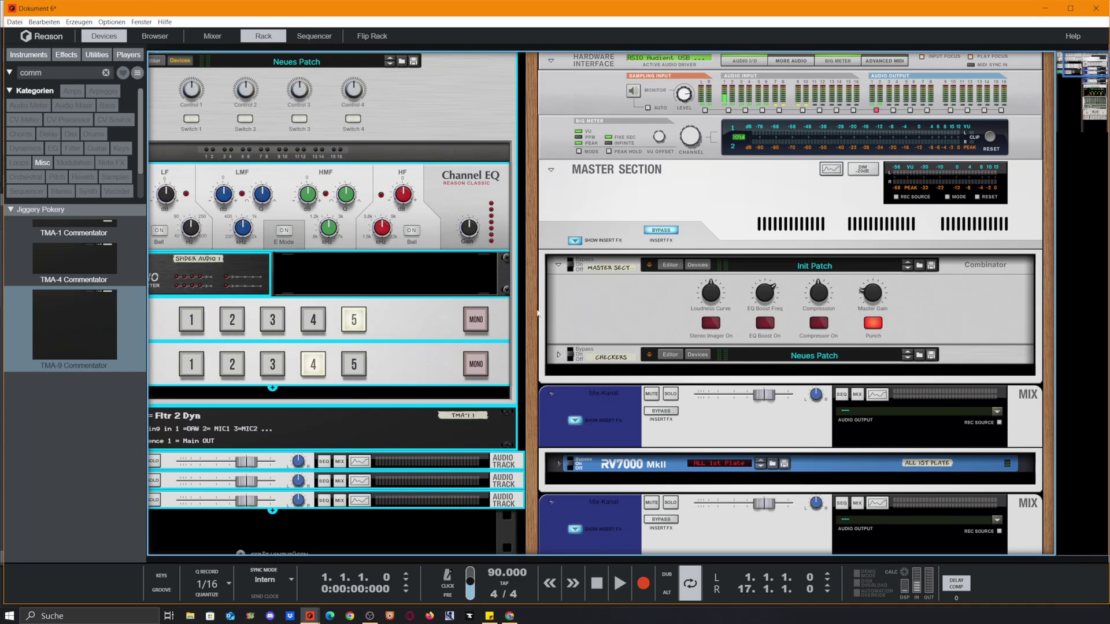
click(550, 116)
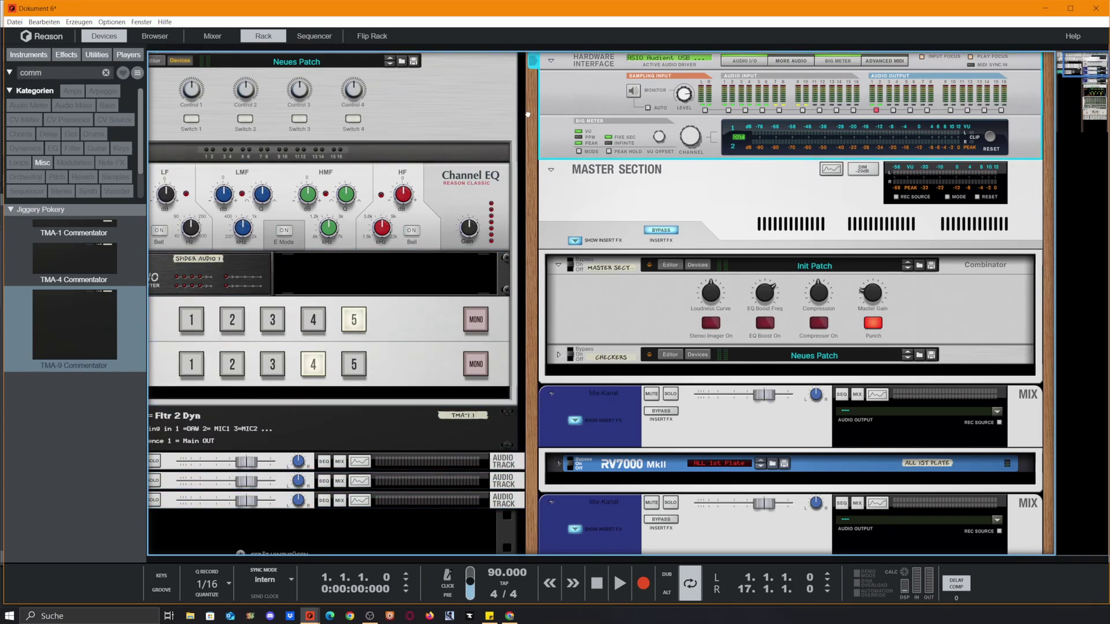
click(31, 55)
scroll(621, 435, down, 8)
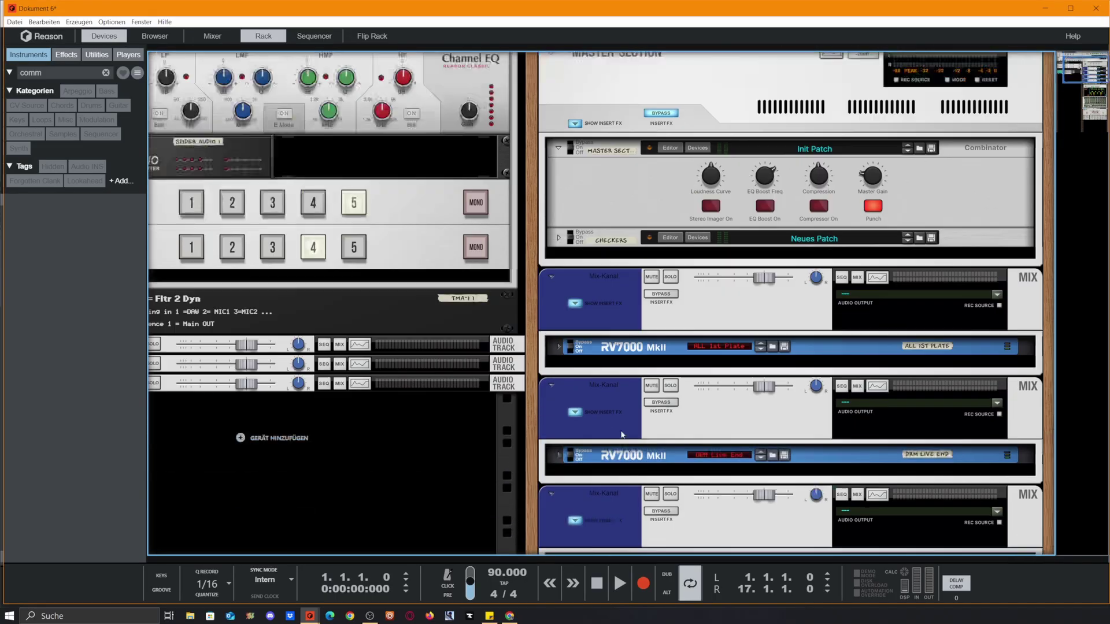
drag(585, 130, 1084, 147)
drag(529, 342, 659, 352)
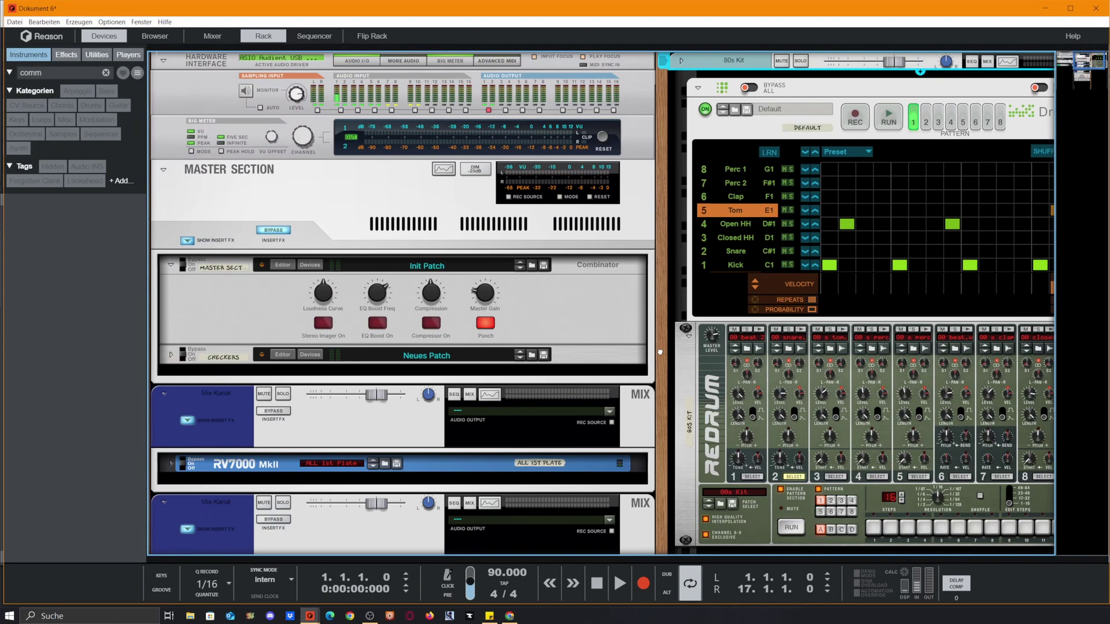
scroll(673, 376, right, 3)
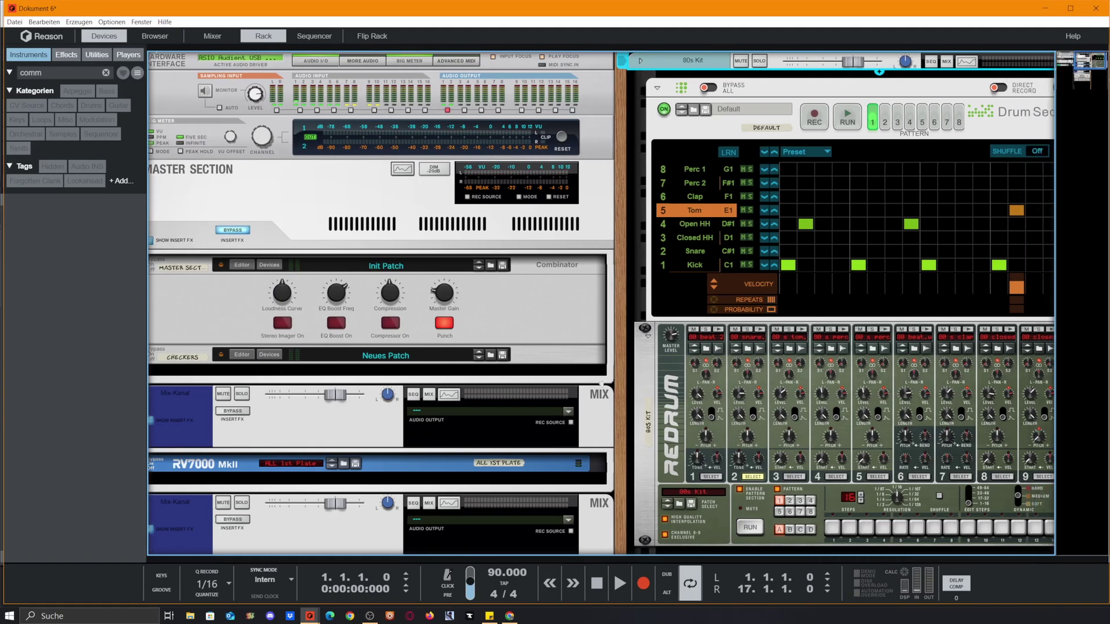
Step: Collapse the CONTROLL HUB Combinator in the first rack column and deselect it
scroll(808, 447, down, 7)
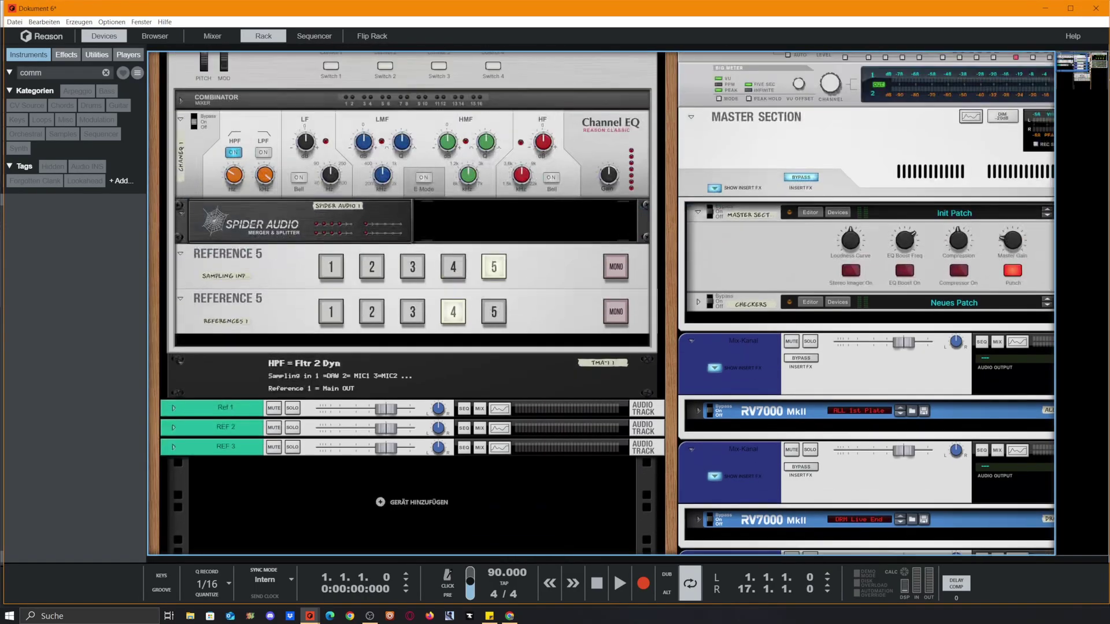
scroll(666, 70, up, 2)
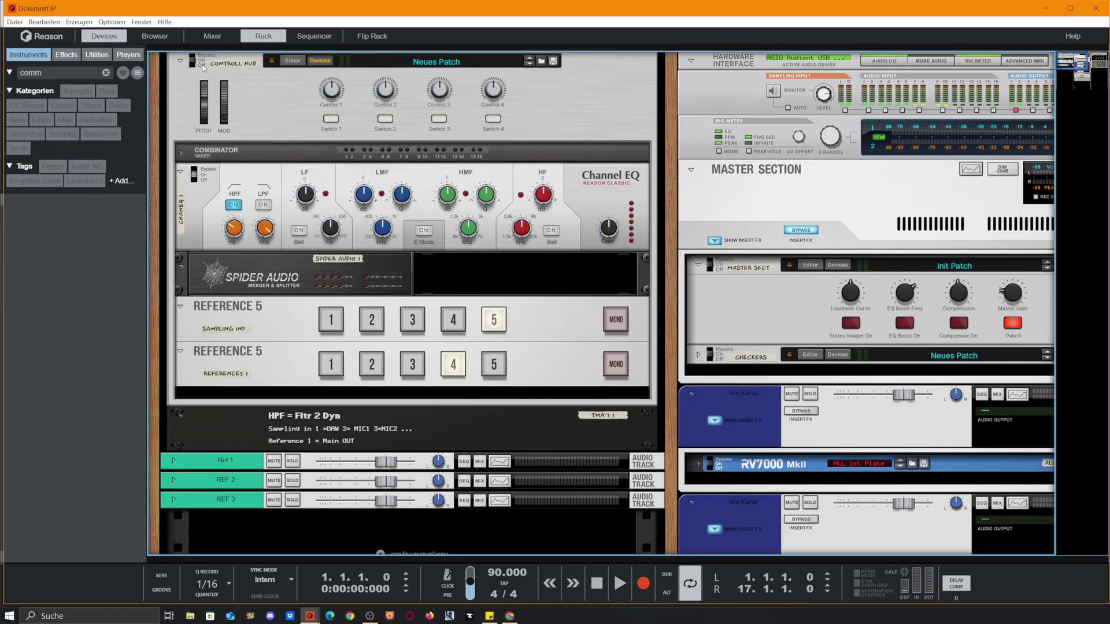
click(181, 62)
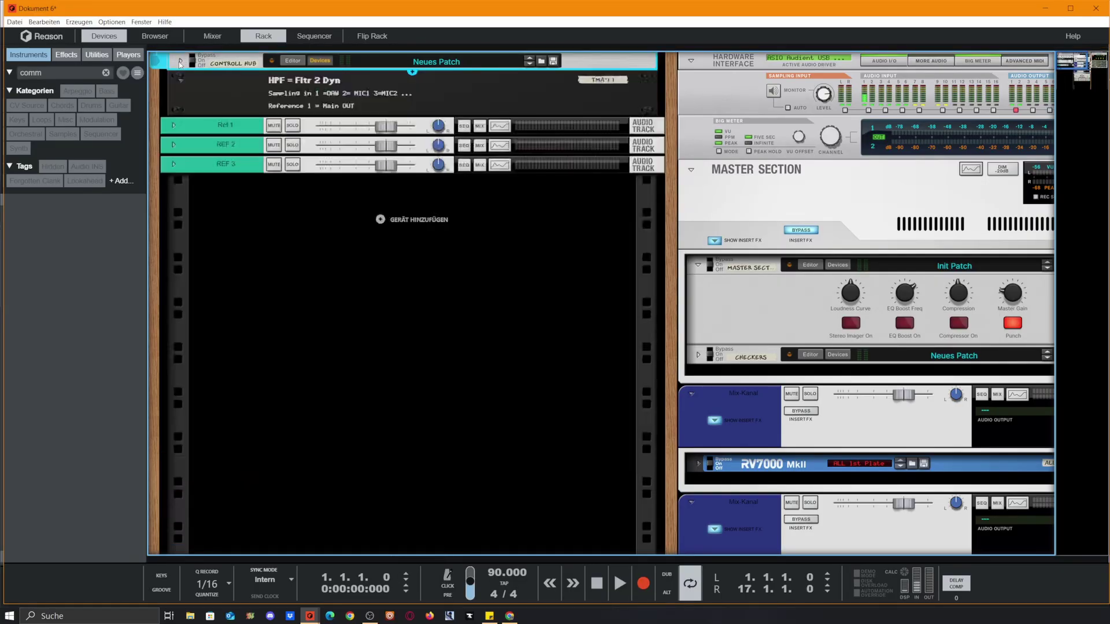
click(540, 289)
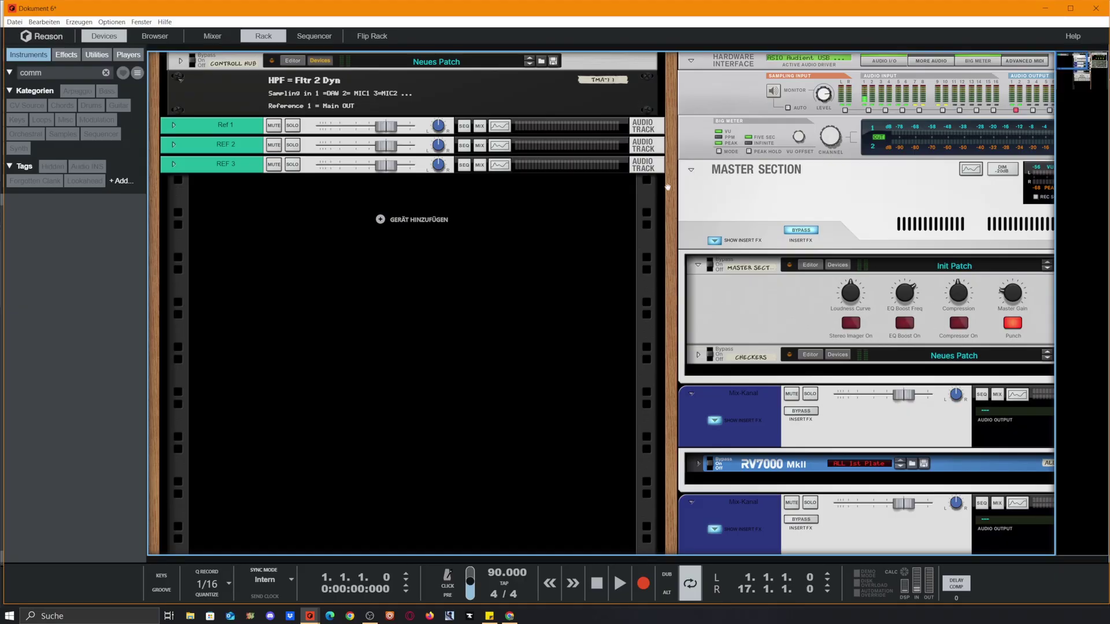
Step: Flip the rack to its rear and assign the Redrum's individual channel outputs 1 to 5 to new mixer channels
drag(667, 187, 163, 322)
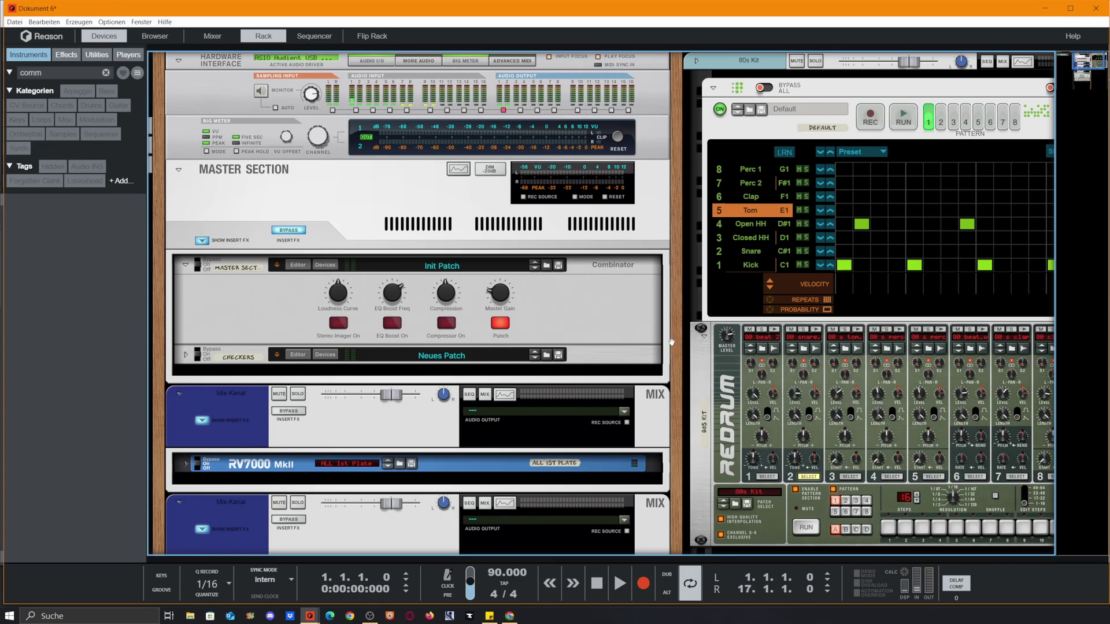
drag(419, 419, 545, 419)
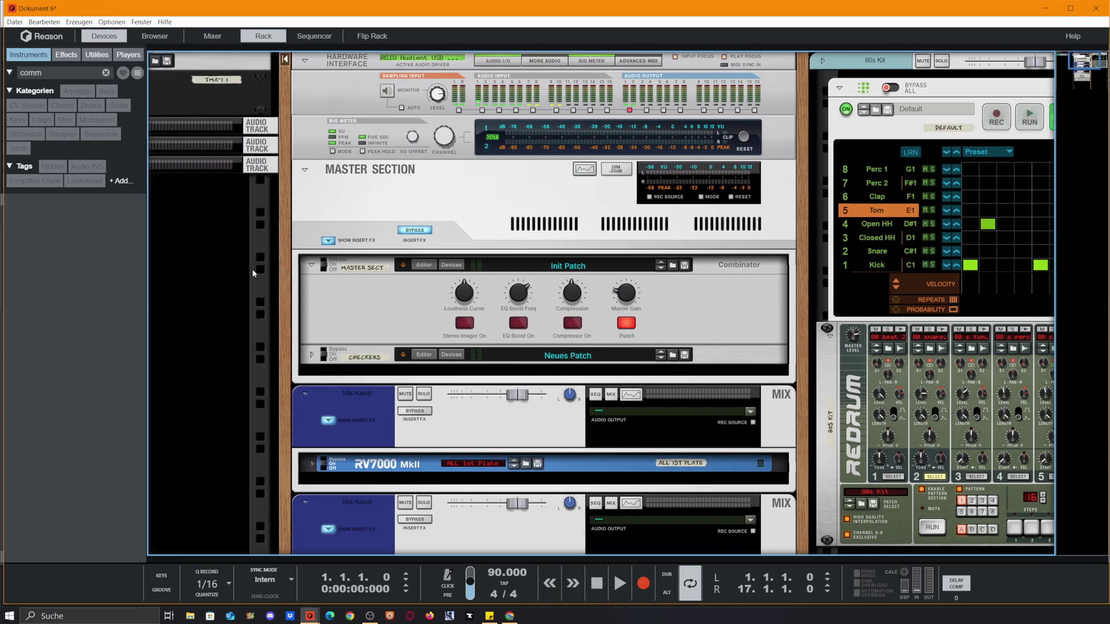
drag(288, 259, 413, 396)
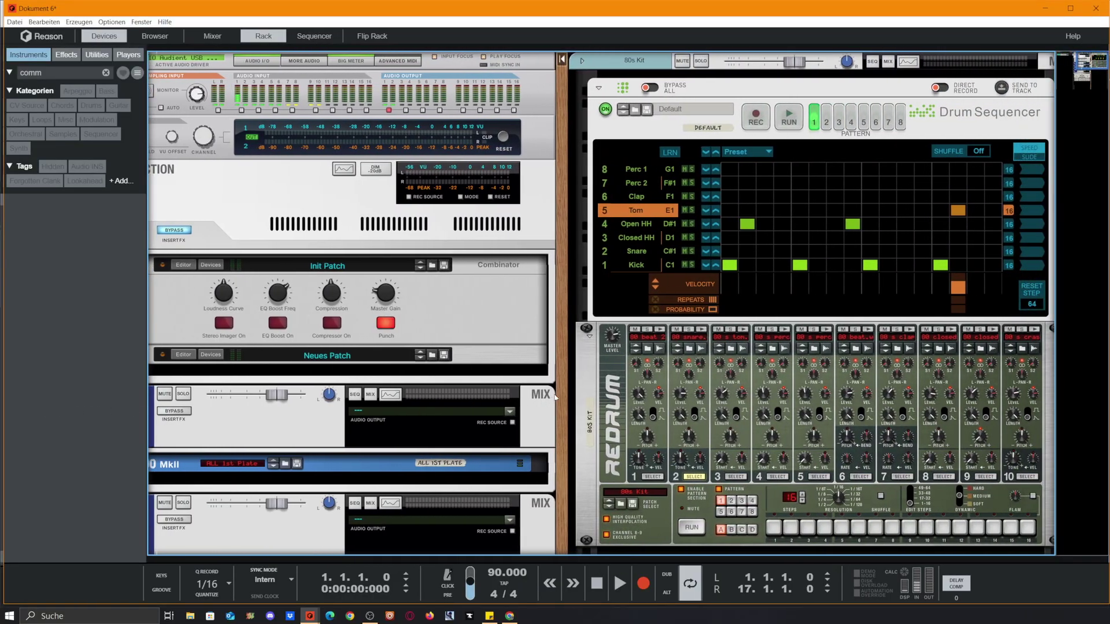
drag(552, 393, 604, 254)
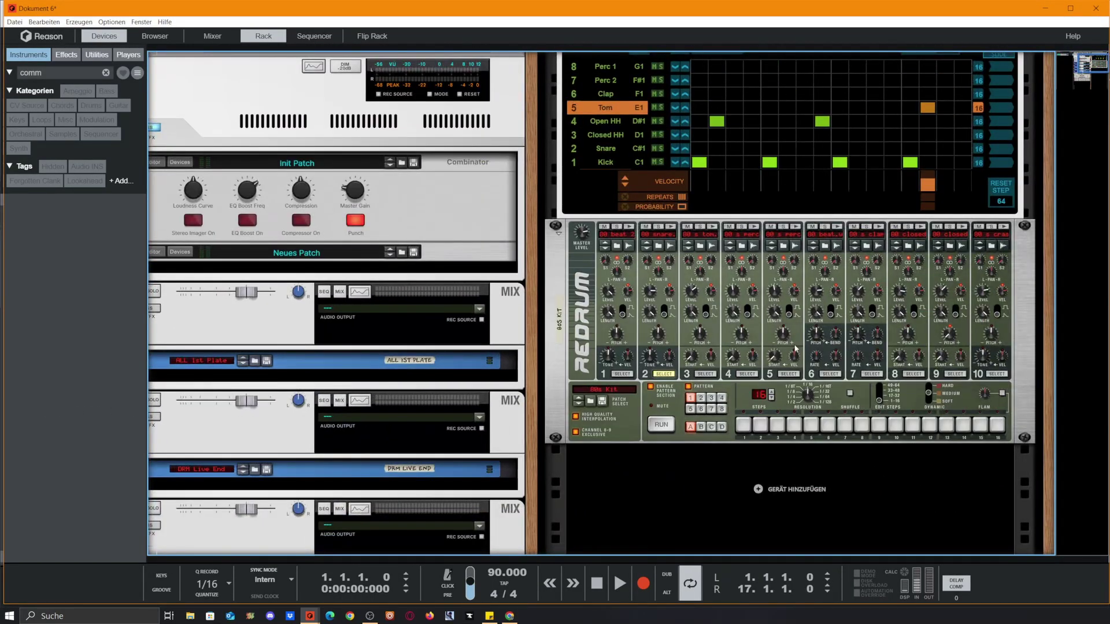
key(Tab)
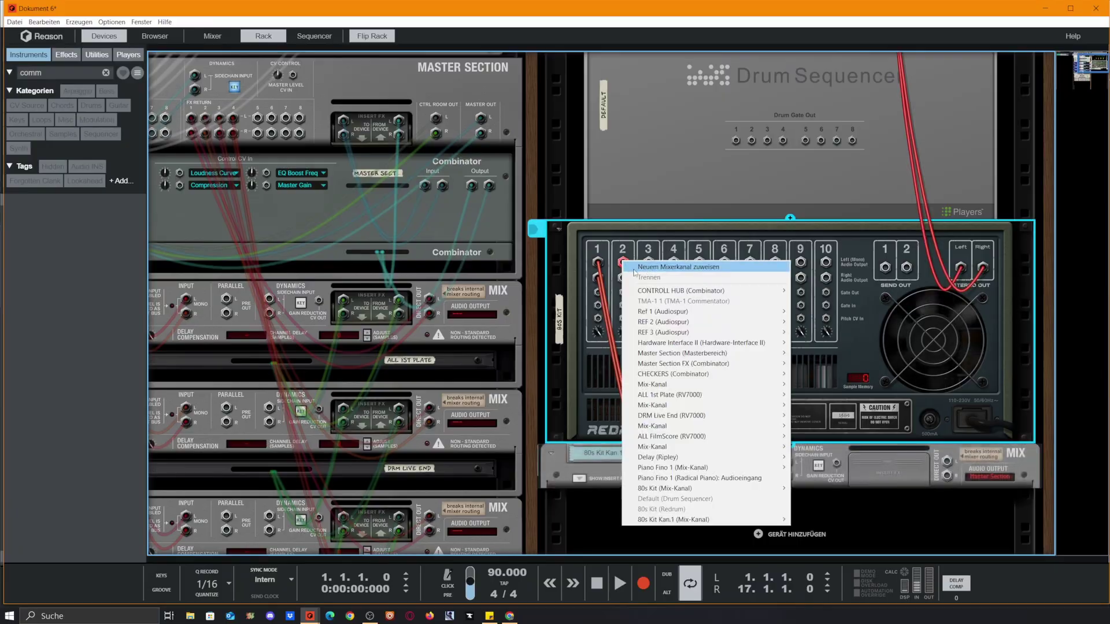
click(636, 265)
right_click(623, 261)
click(670, 266)
right_click(673, 262)
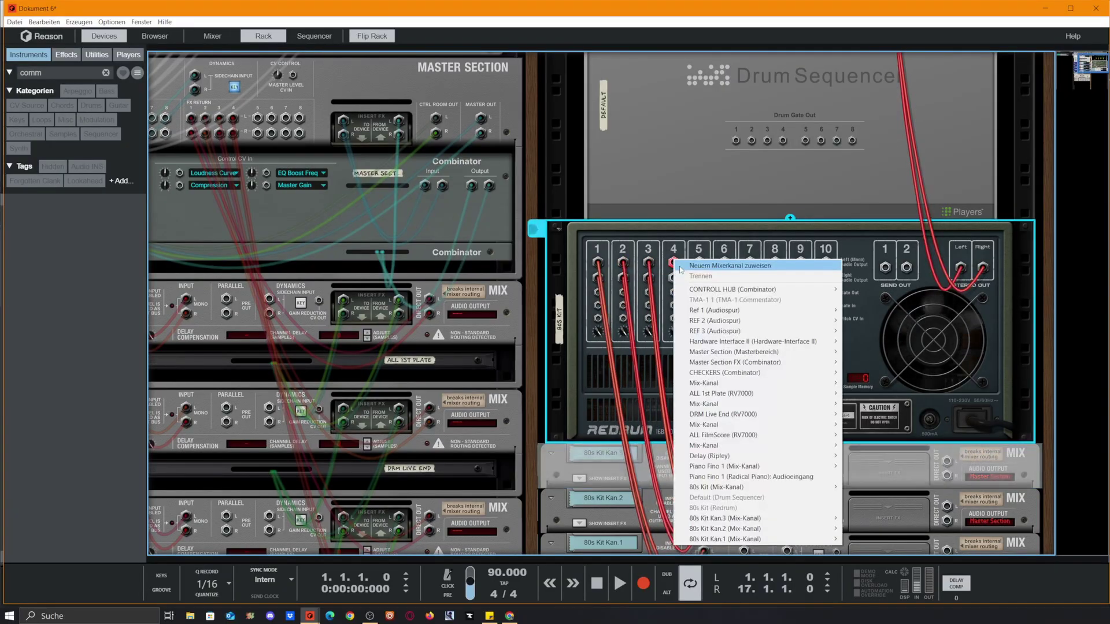
click(696, 267)
right_click(700, 264)
click(729, 272)
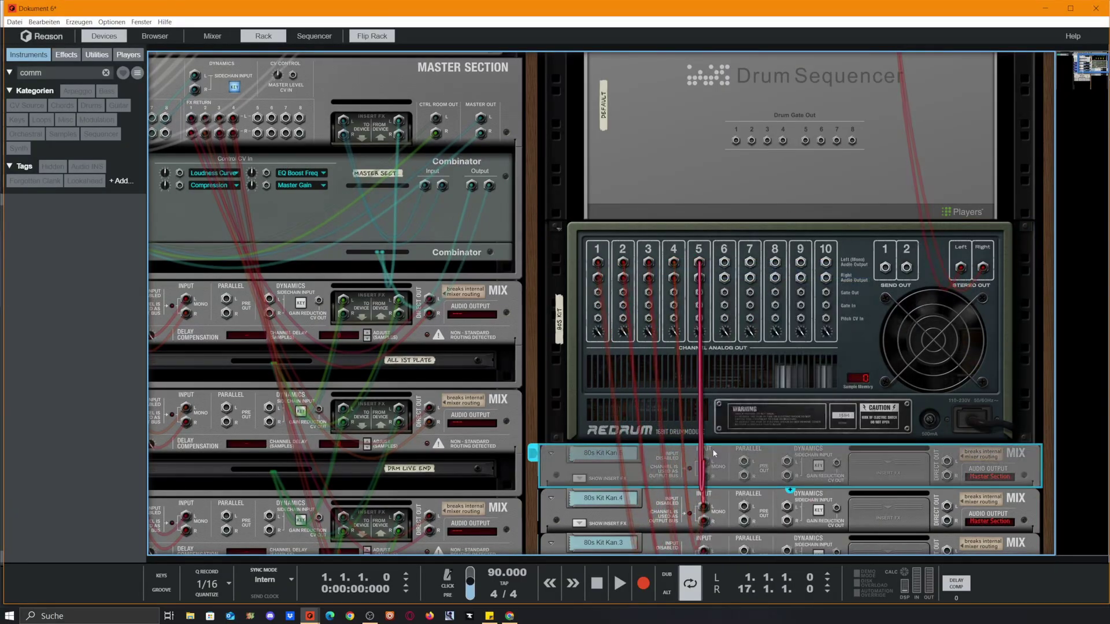
Step: Examine the five new 80s Kit Mix Channels and their cabling, select them all, and flip the rack back to its front
scroll(645, 382, down, 5)
scroll(646, 381, up, 3)
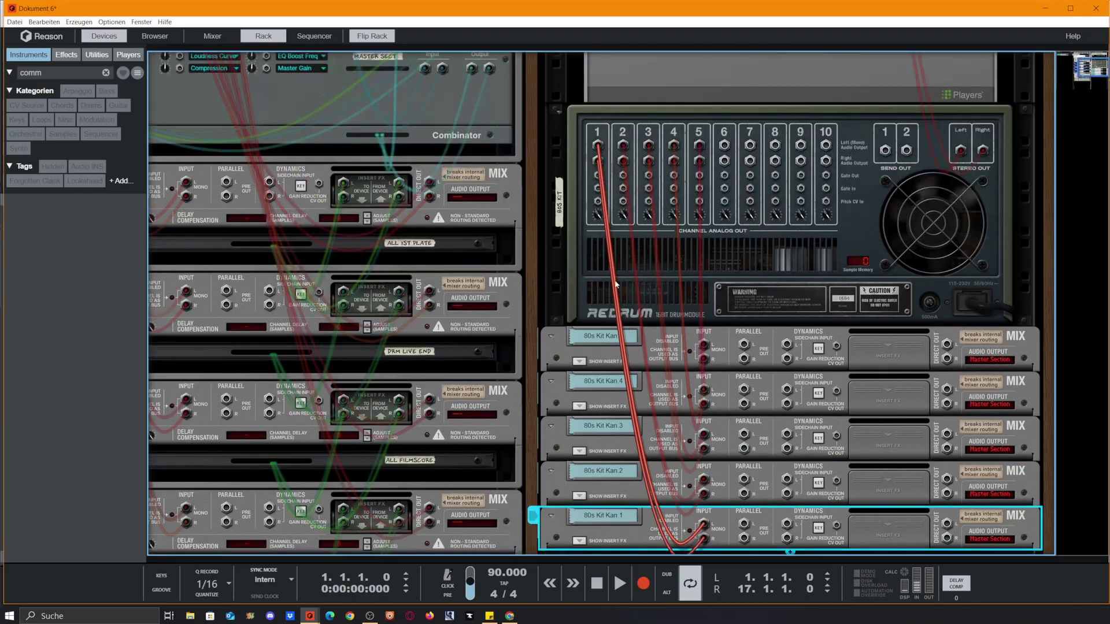
click(654, 354)
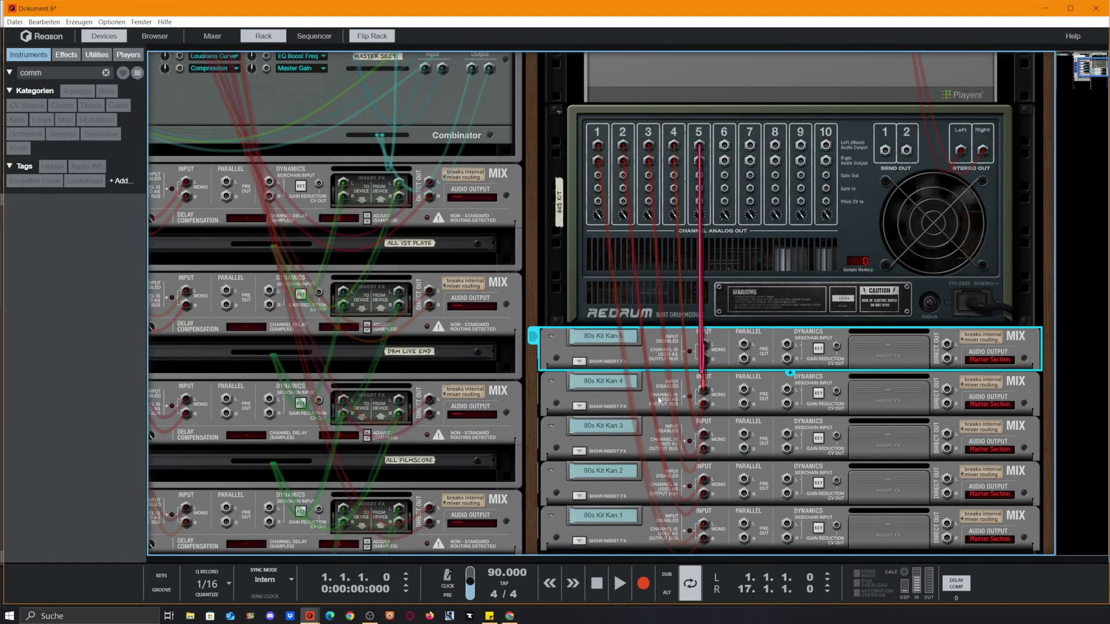
scroll(648, 404, down, 2)
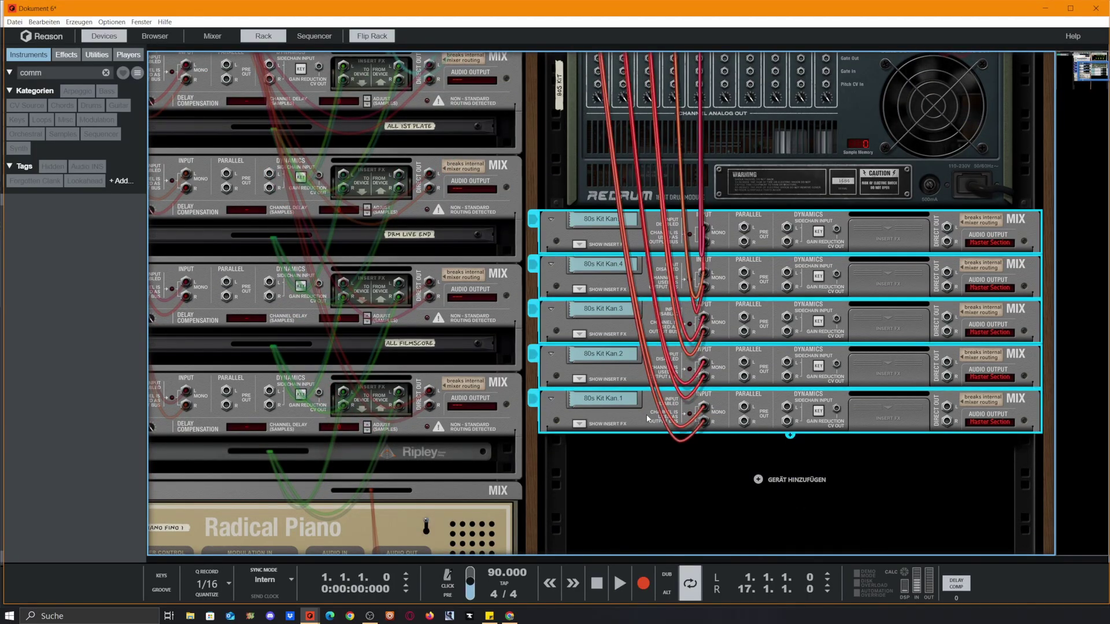
shift+click(647, 418)
scroll(577, 491, up, 2)
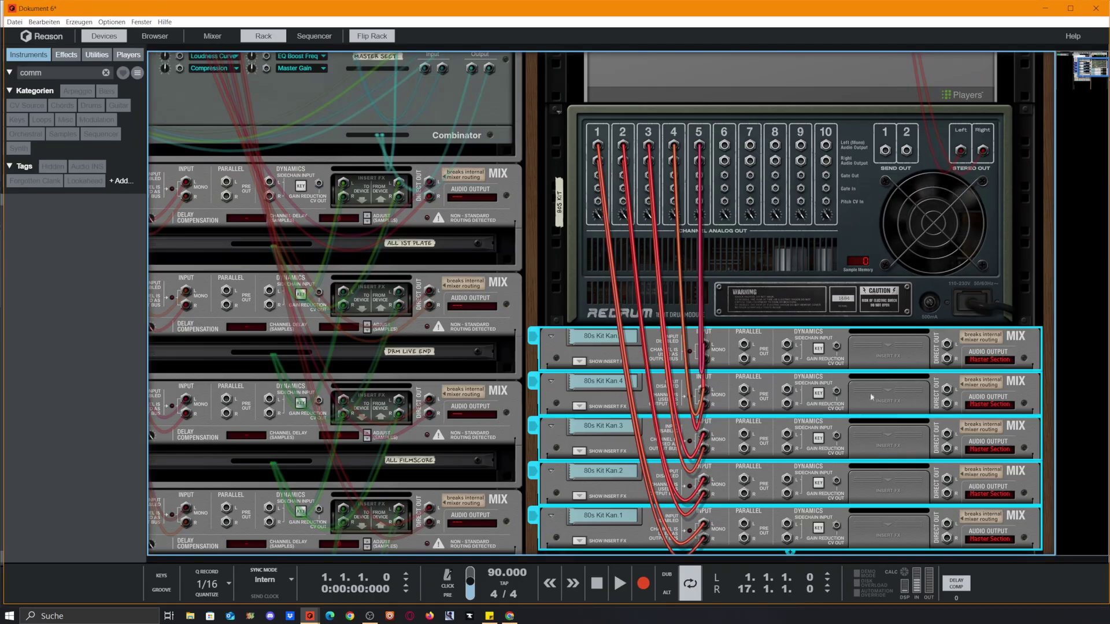
key(Tab)
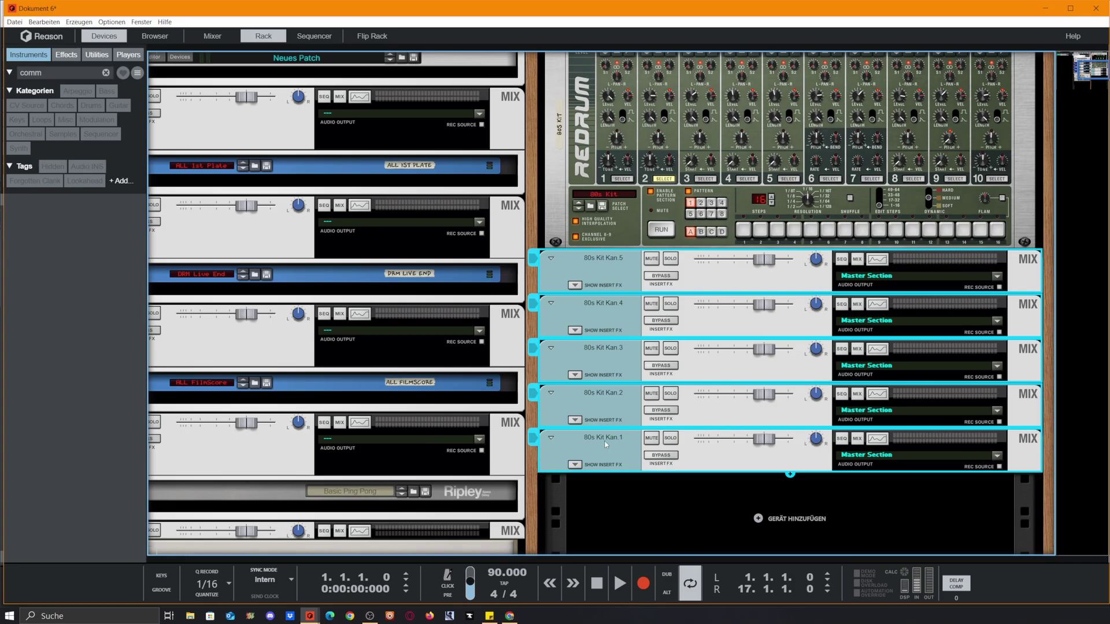
Step: Delete the 80s Kit Kan.1 Mix Channel below the Redrum
click(632, 467)
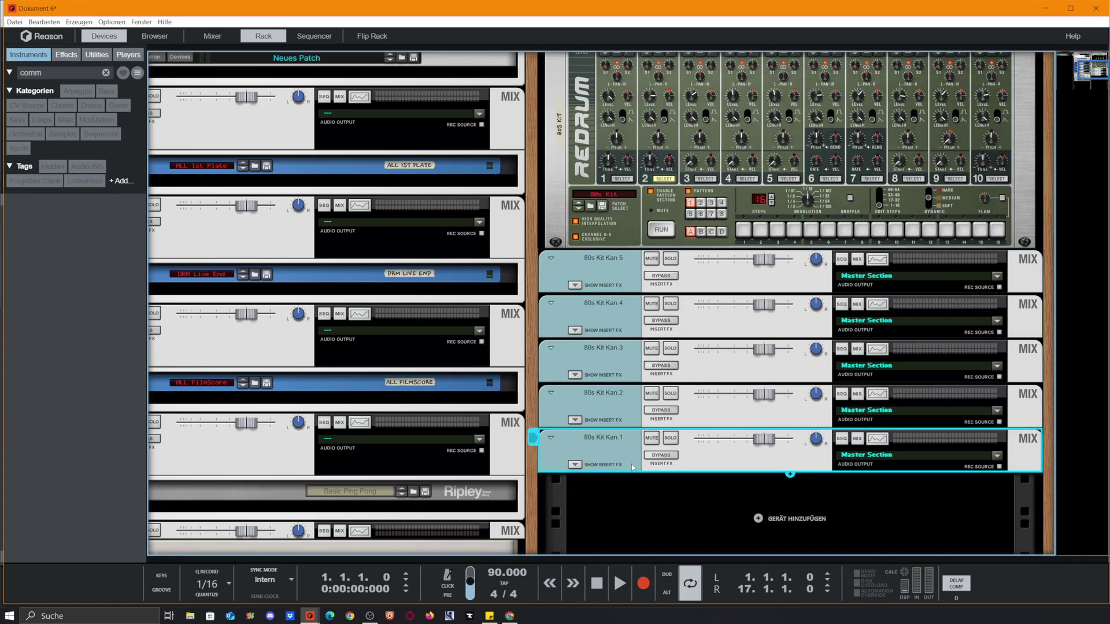
key(Delete)
key(Return)
scroll(694, 439, down, 5)
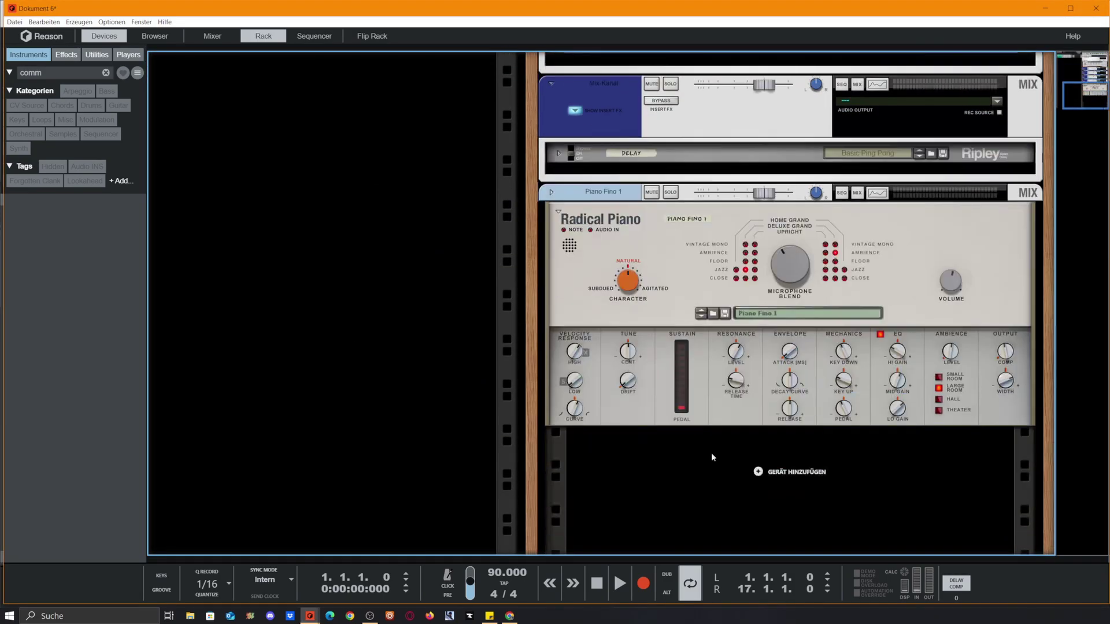
Step: Undo the deletion of the 80s Kit Kan.1 Mix Channel and flip the rack to its rear
key(ctrl+z)
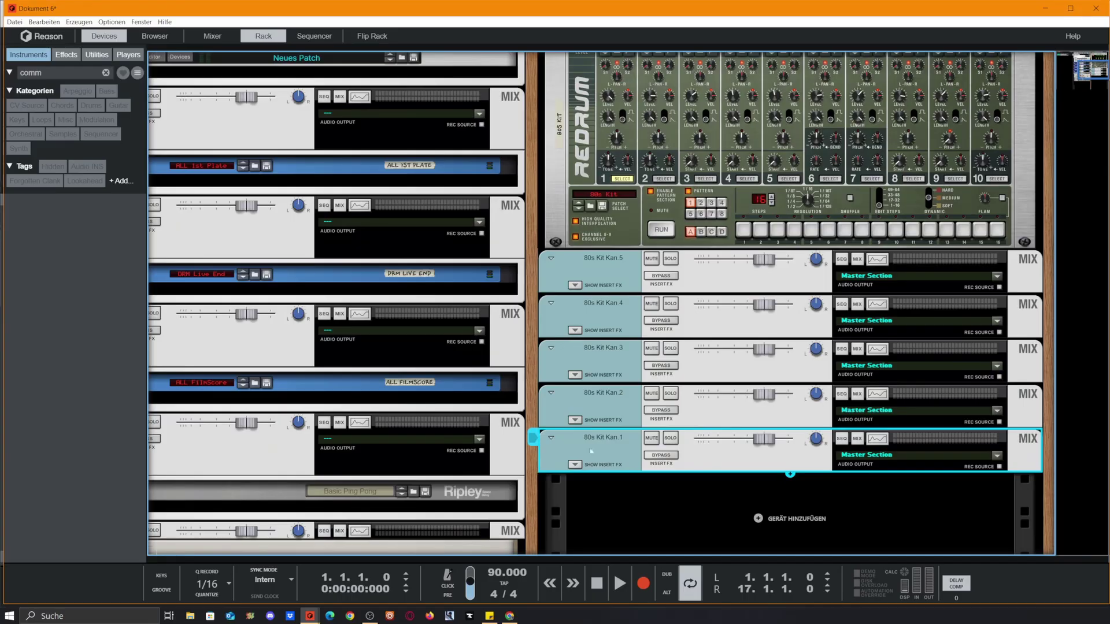
key(Tab)
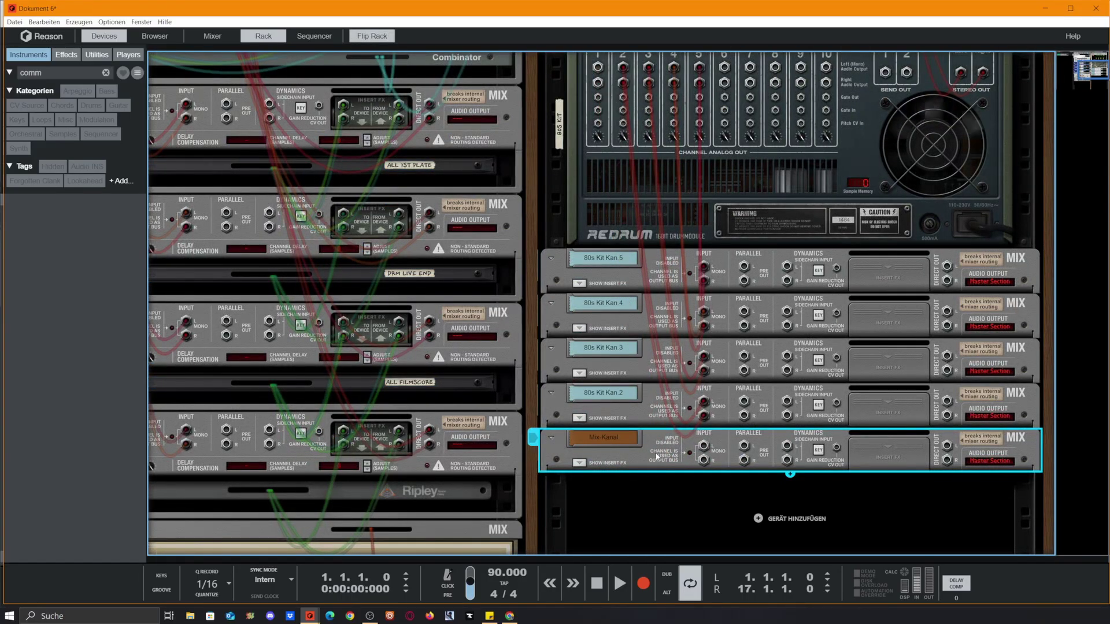
Step: Disconnect the Redrum's five individual output cables and delete the five 80s Kit Mix Channels below it
click(663, 415)
key(Delete)
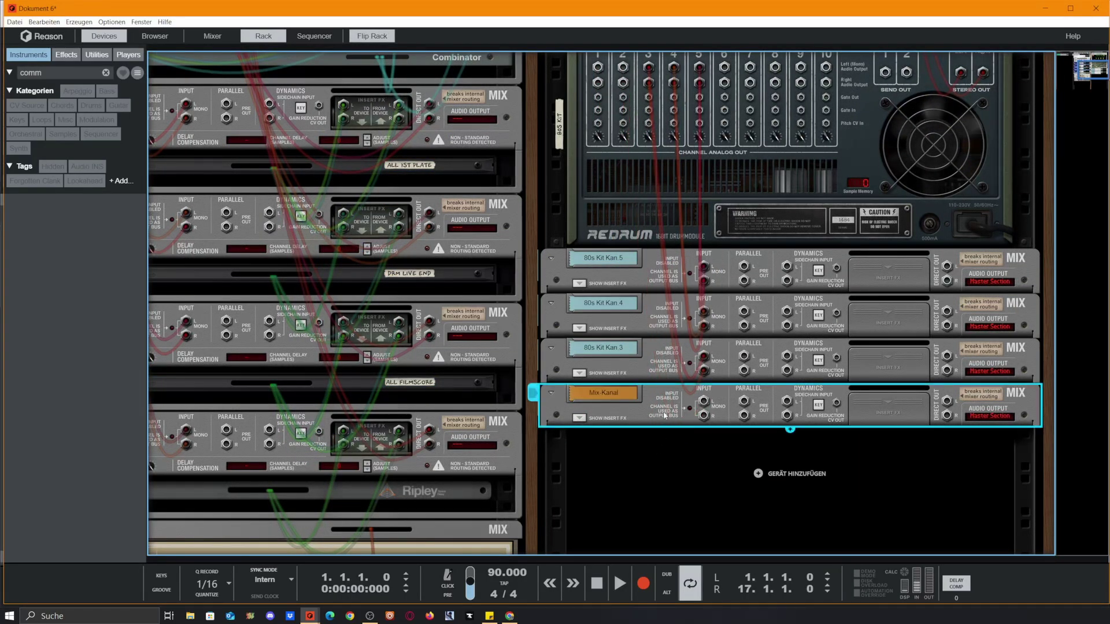
key(Delete)
key(Return)
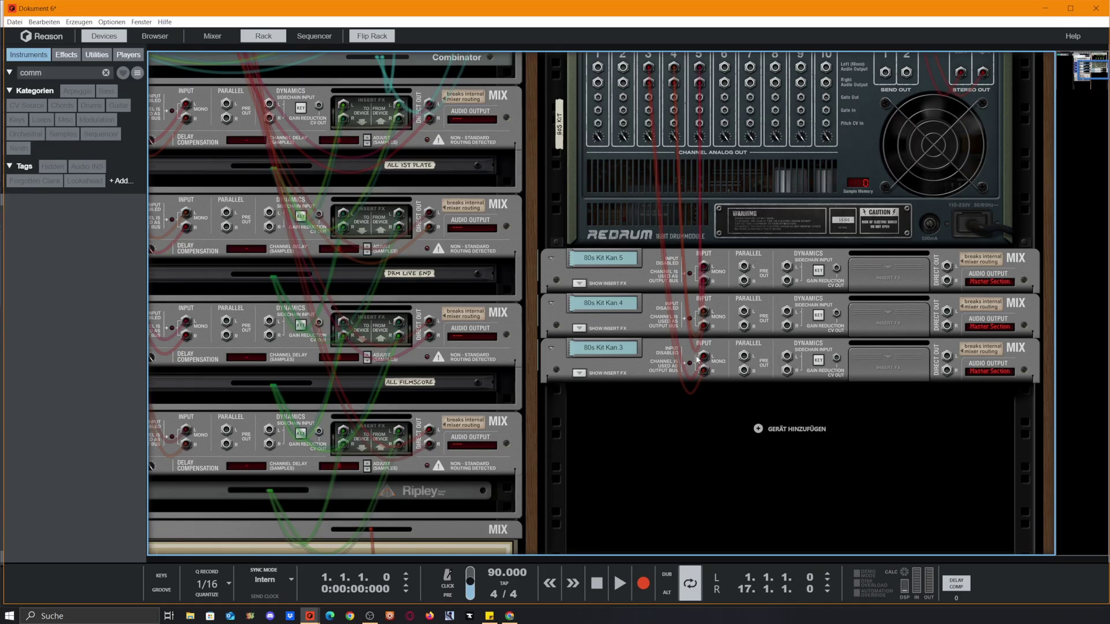
key(ctrl+z)
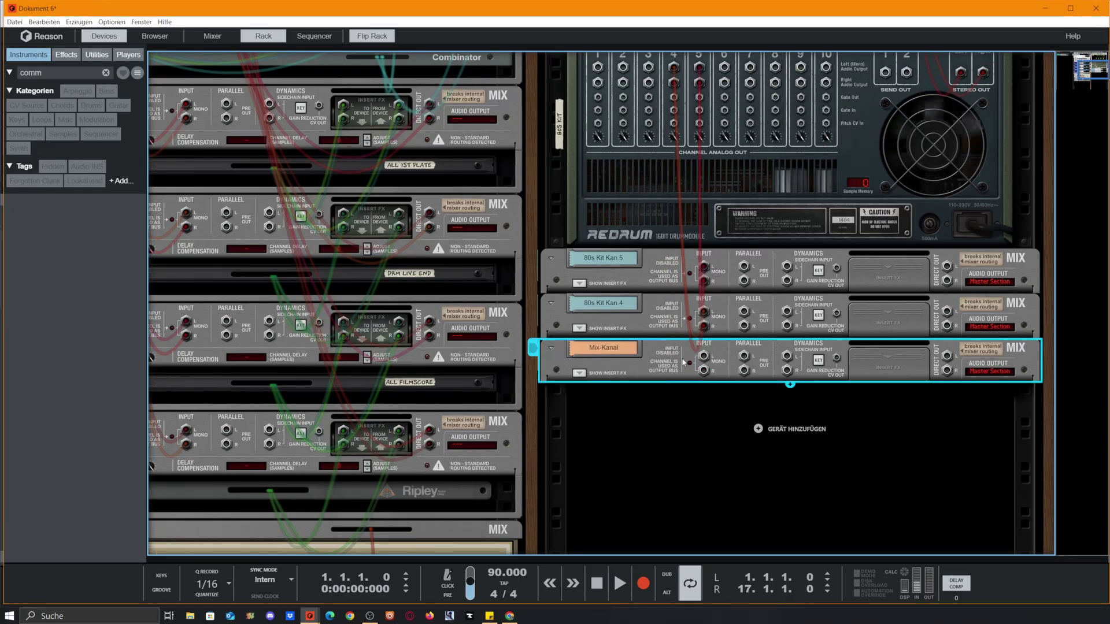
key(Delete)
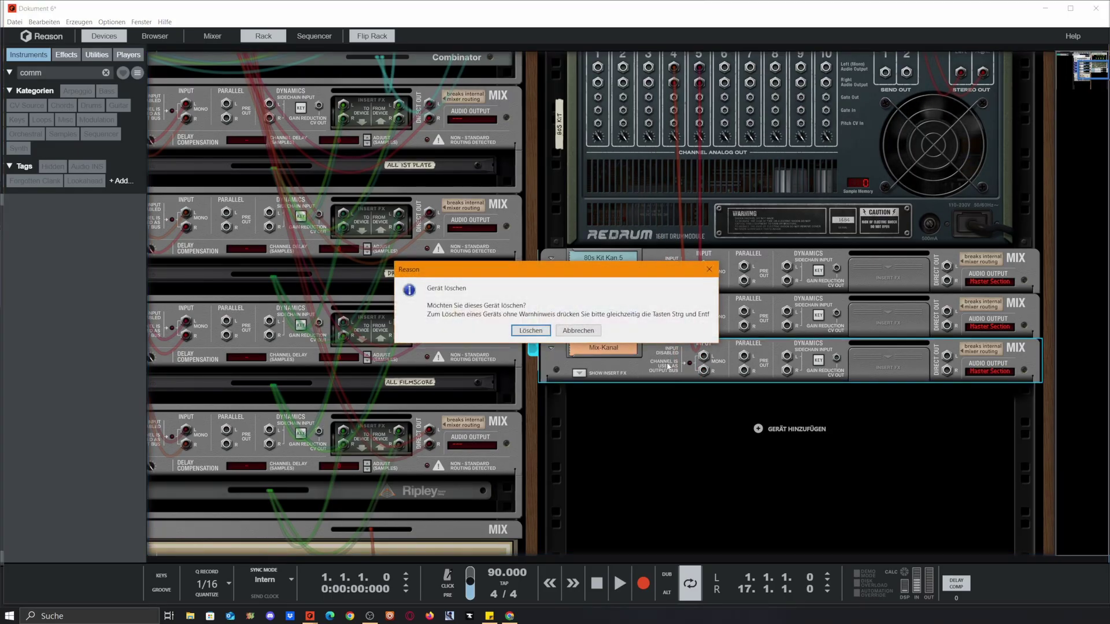
key(Return)
click(673, 341)
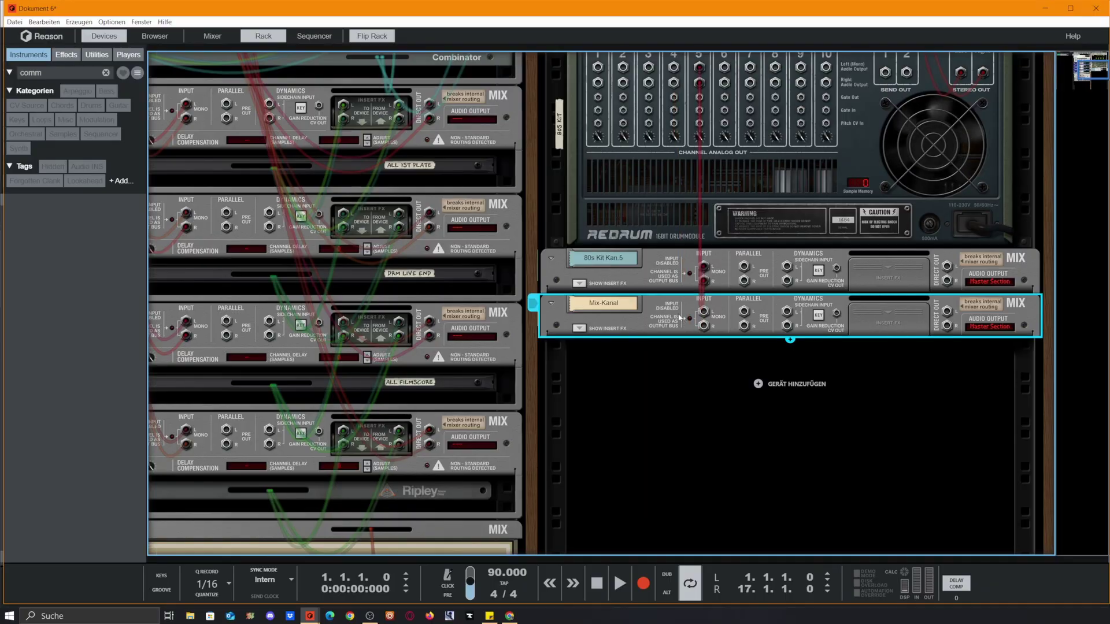
key(Delete)
key(Return)
click(699, 272)
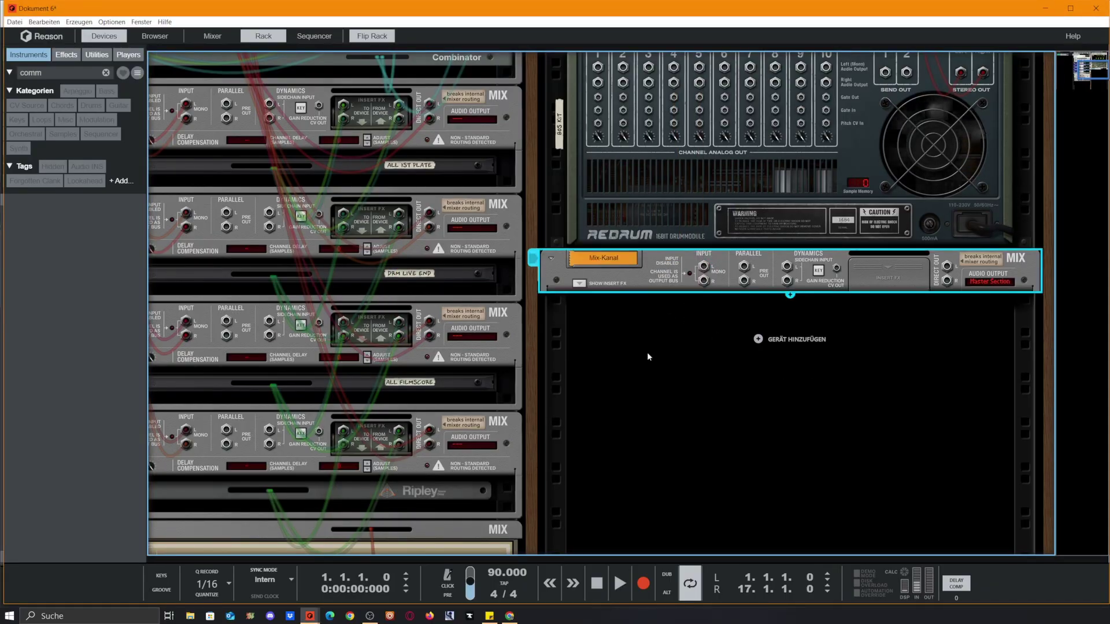
key(Delete)
key(Return)
Step: Show Reason's template songs folder in the file explorer and copy the path of its Reason 13 folder
scroll(766, 321, up, 3)
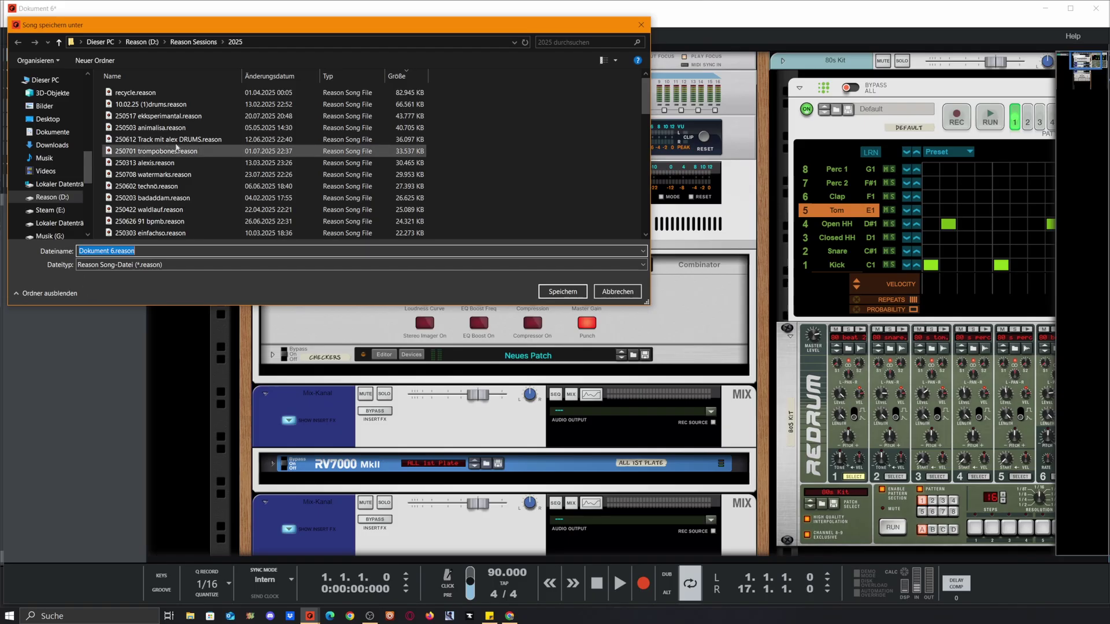
click(637, 296)
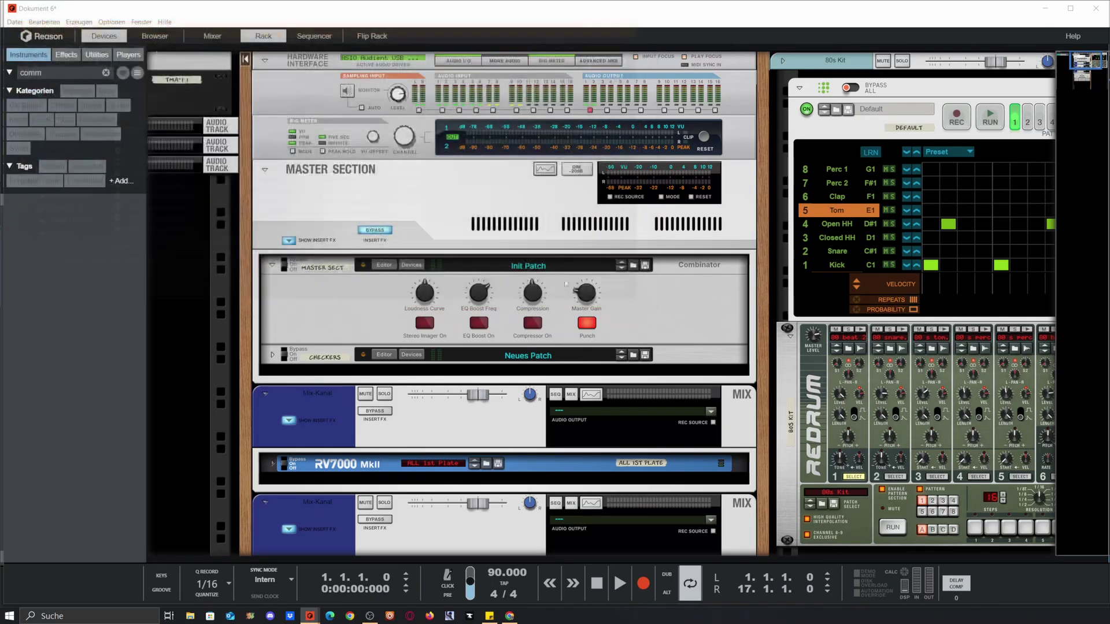
click(15, 23)
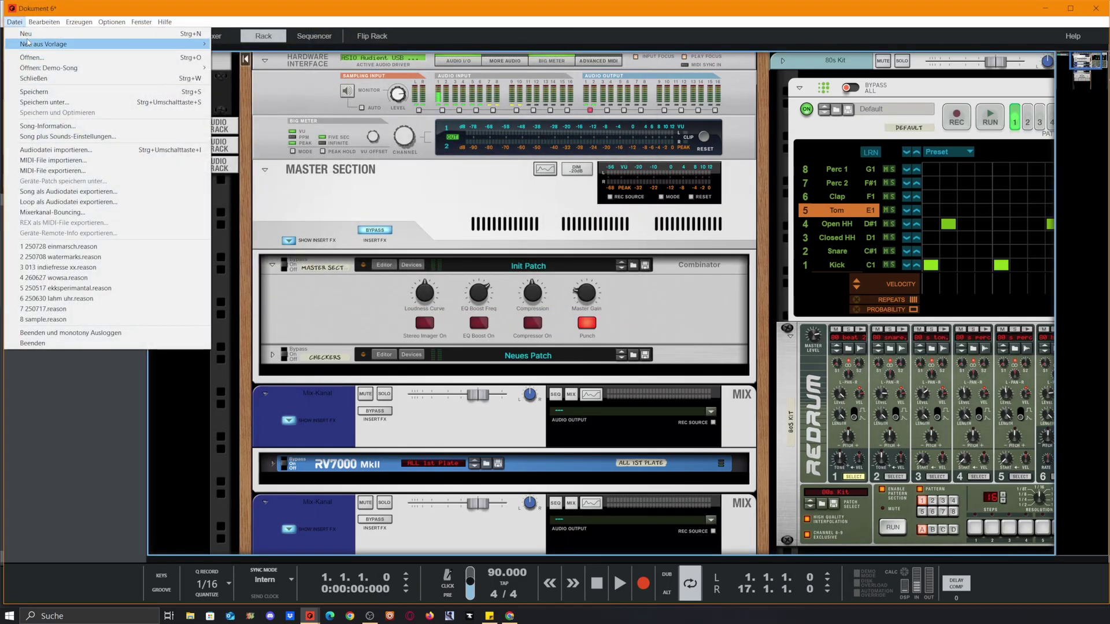
mouse_move(27, 45)
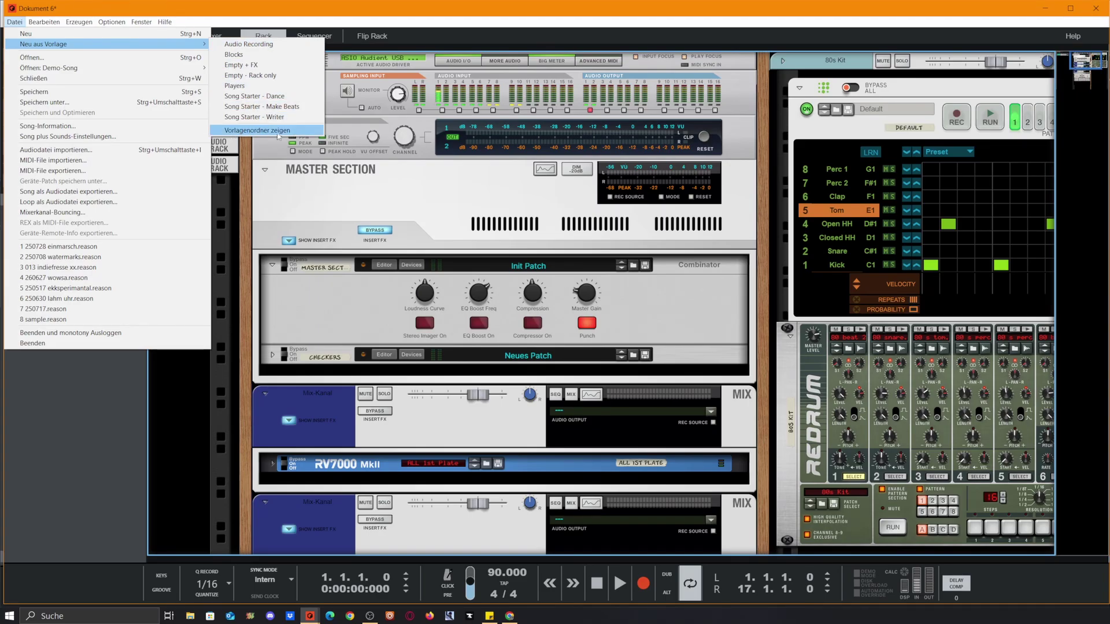
click(248, 130)
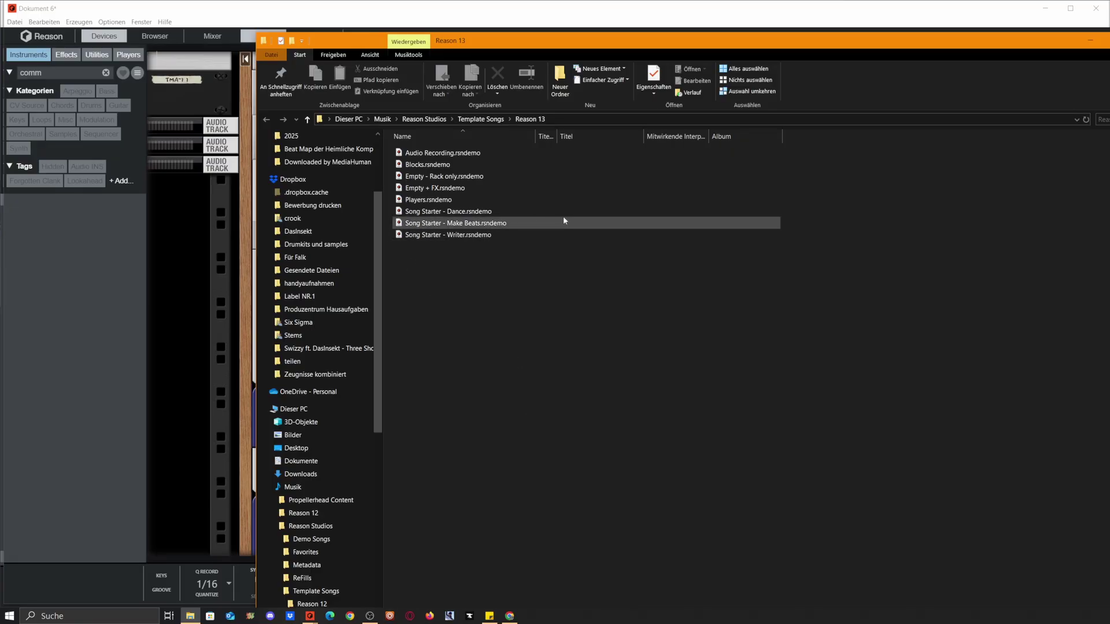
click(567, 119)
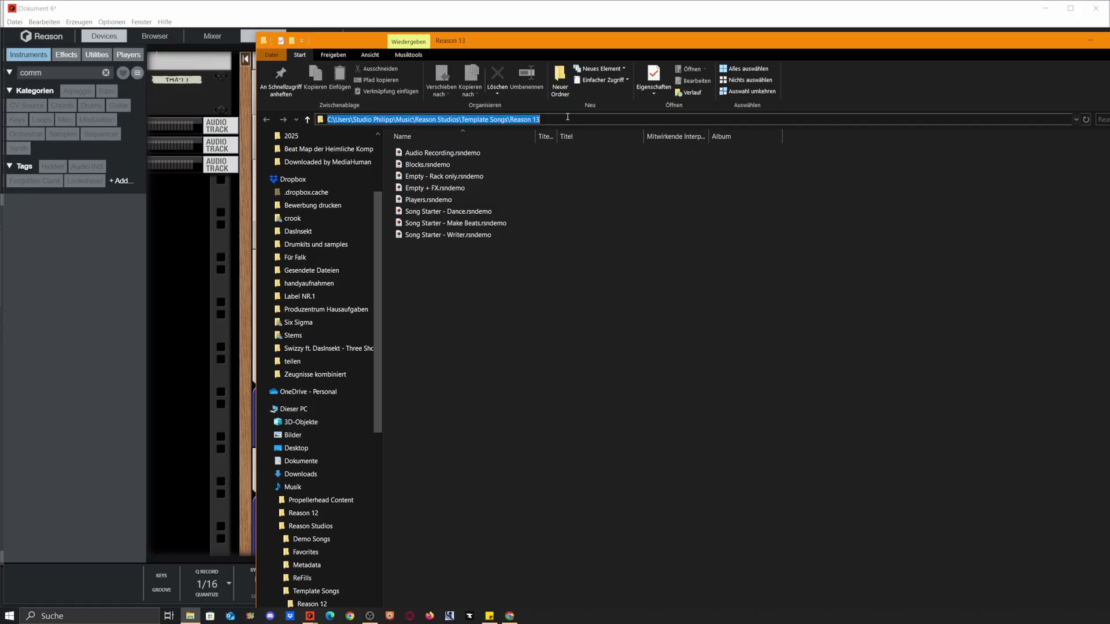
click(567, 119)
drag(567, 119, 324, 119)
key(ctrl+c)
Step: Save the song under the name "MY Starter template" in the copied Template Songs\Reason 13 folder path
click(15, 22)
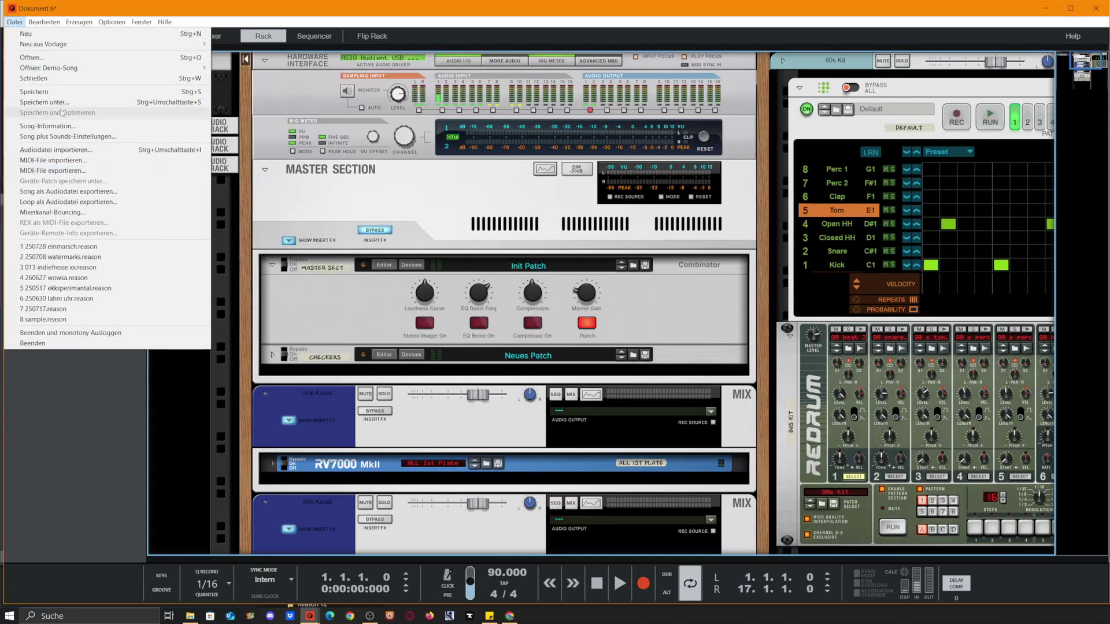
click(72, 105)
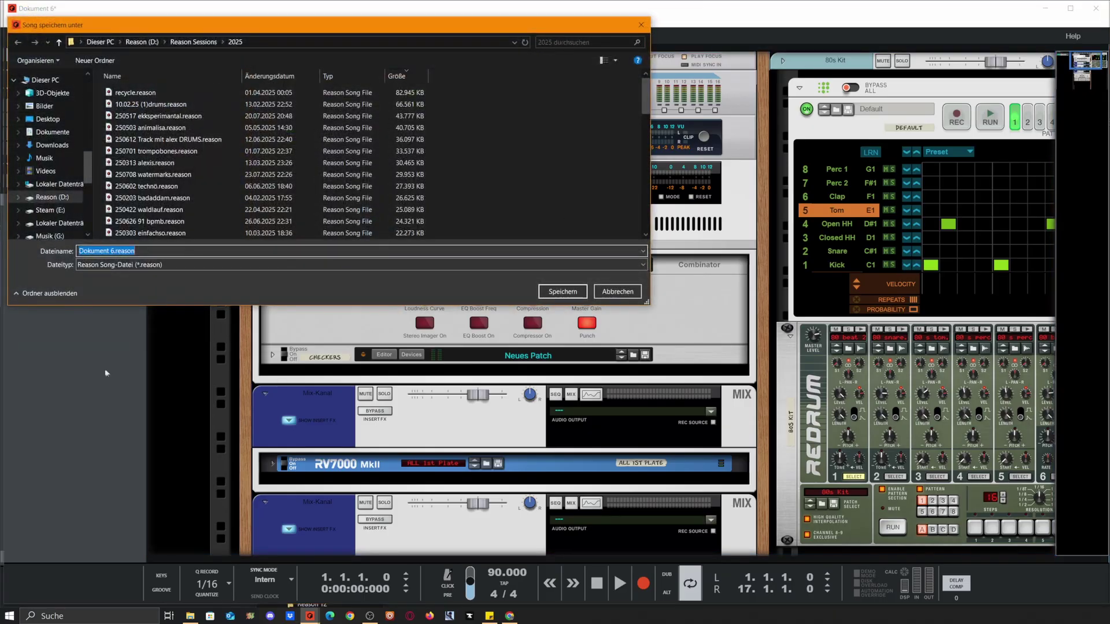
click(253, 44)
key(ctrl+v)
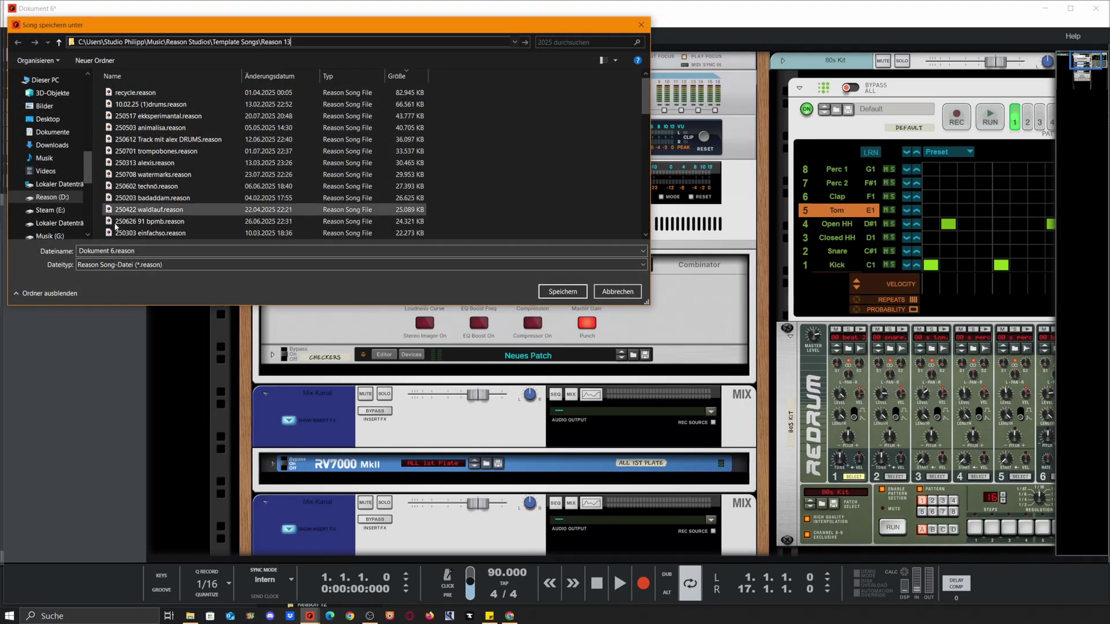
key(Return)
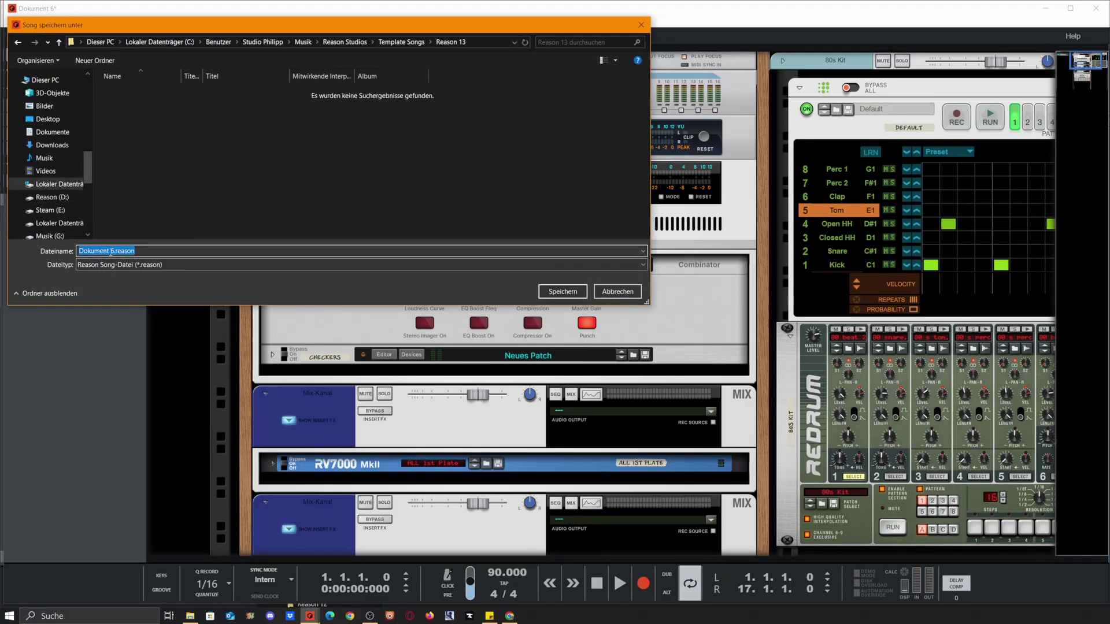
drag(117, 250, 78, 251)
text(MY Starter template)
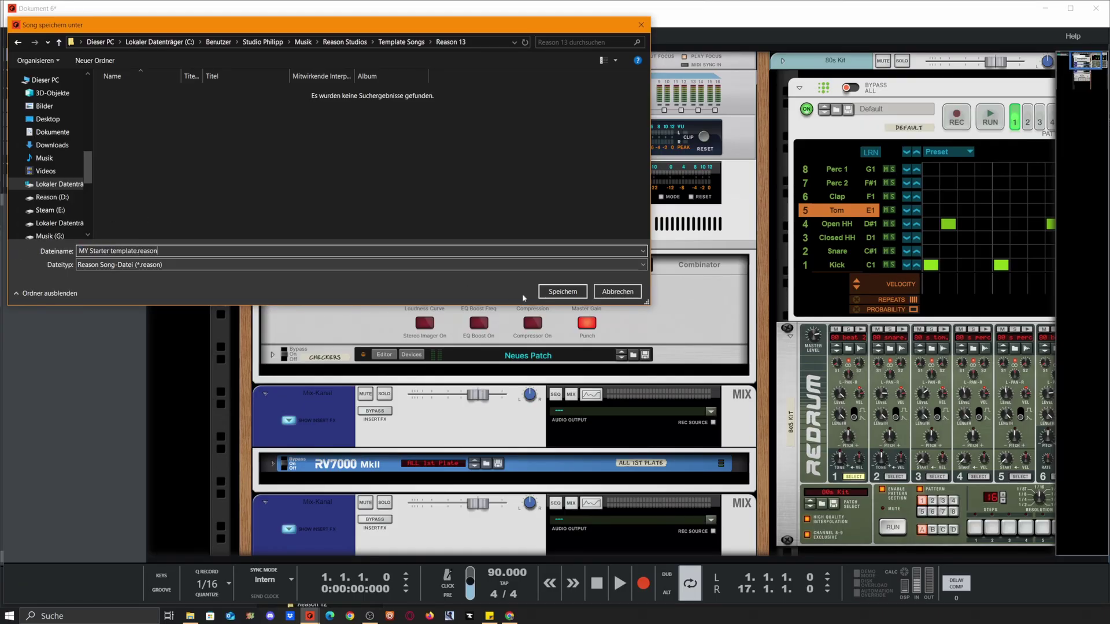
click(564, 292)
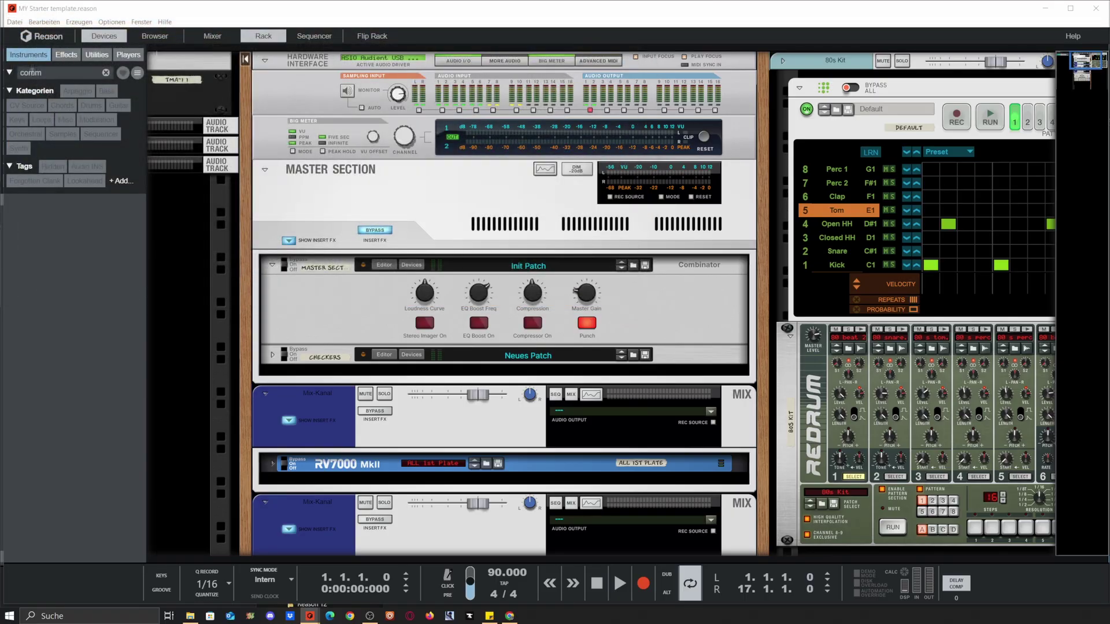
Step: Check the list of available templates for new songs for the "MY Starter template" entry
click(14, 21)
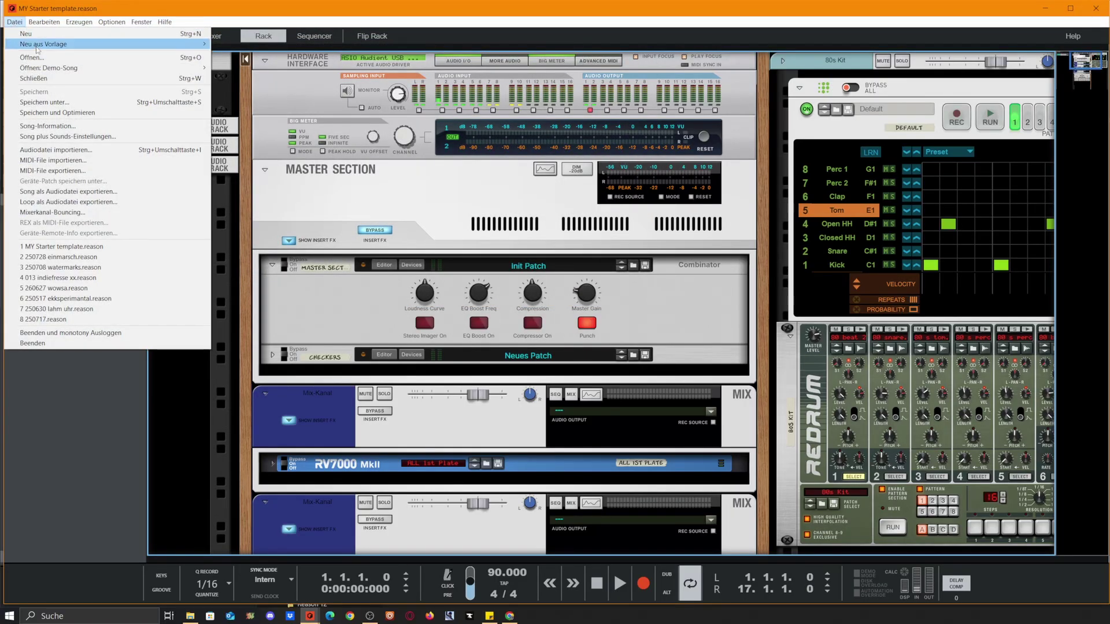
mouse_move(81, 44)
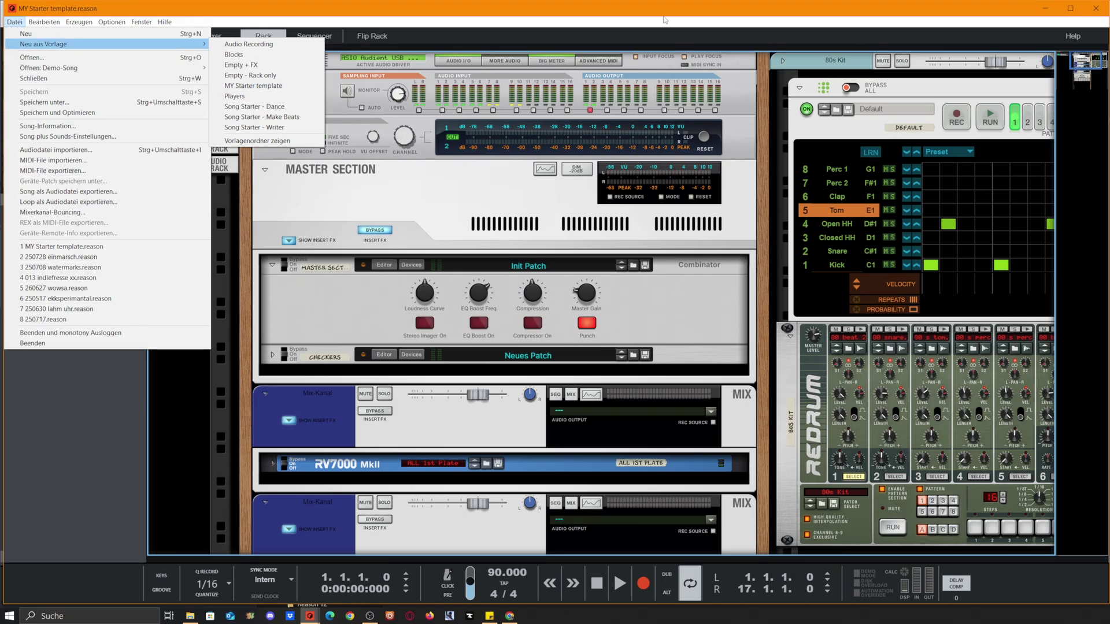
click(765, 114)
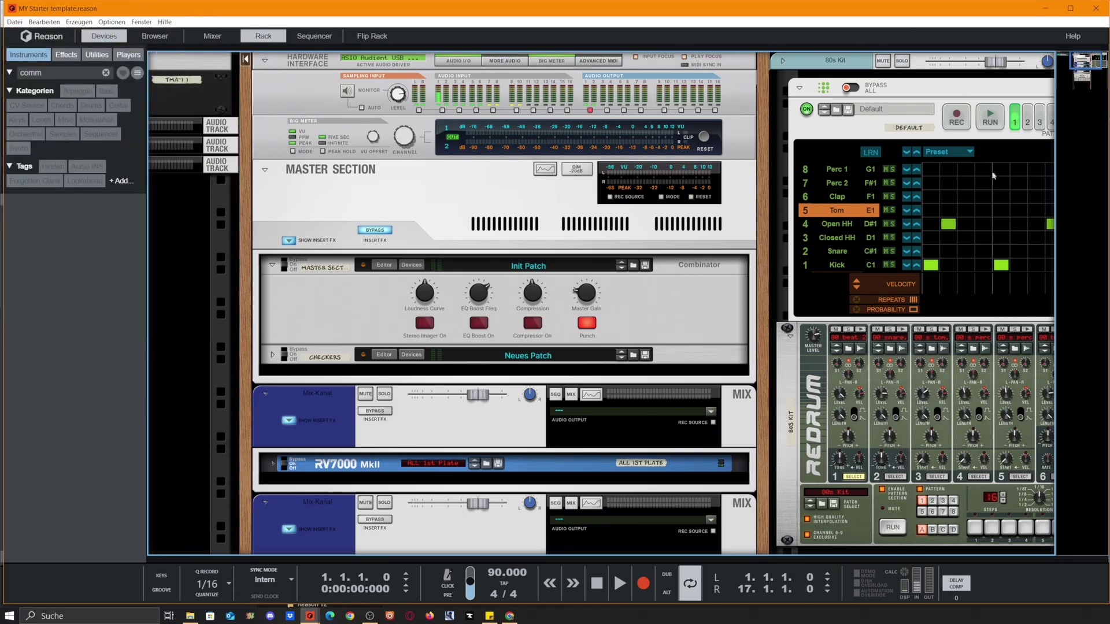
scroll(764, 416, down, 10)
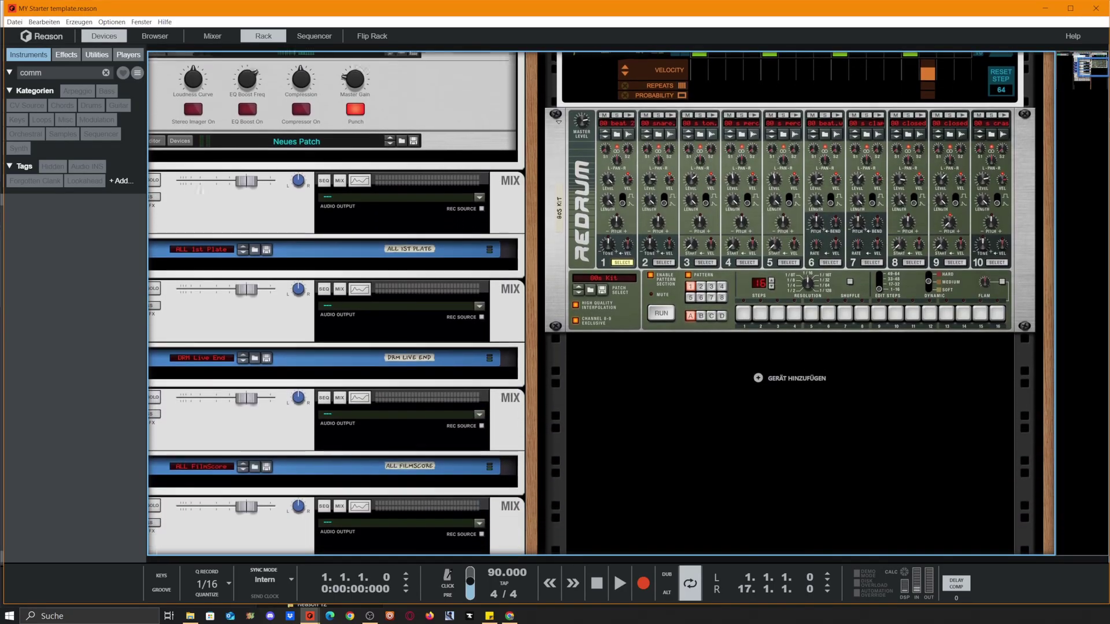
scroll(605, 254, down, 4)
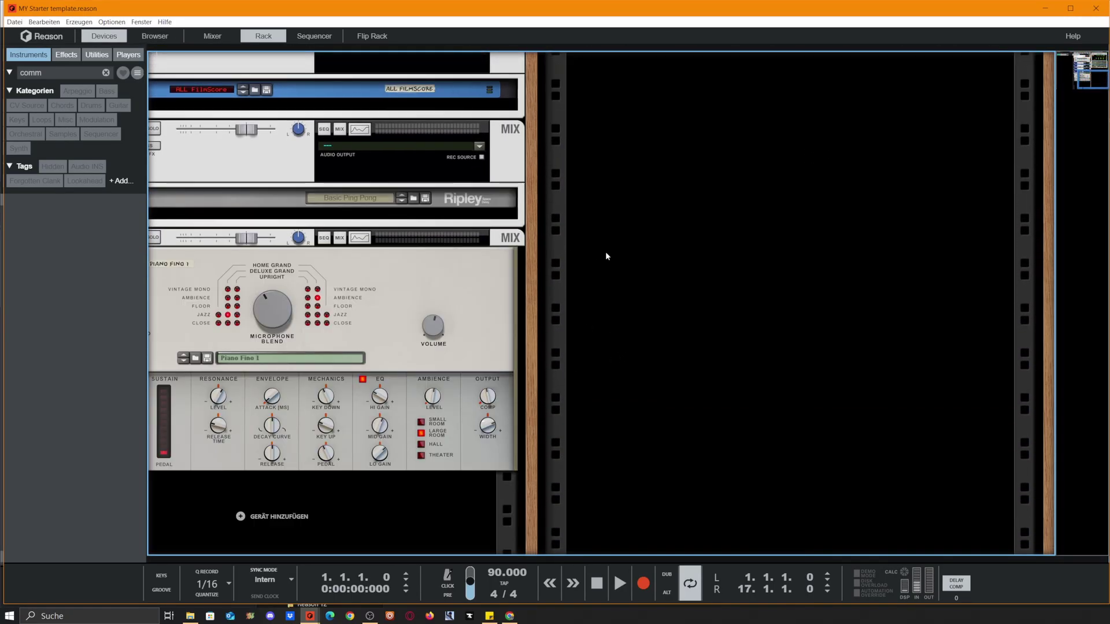
scroll(542, 266, up, 12)
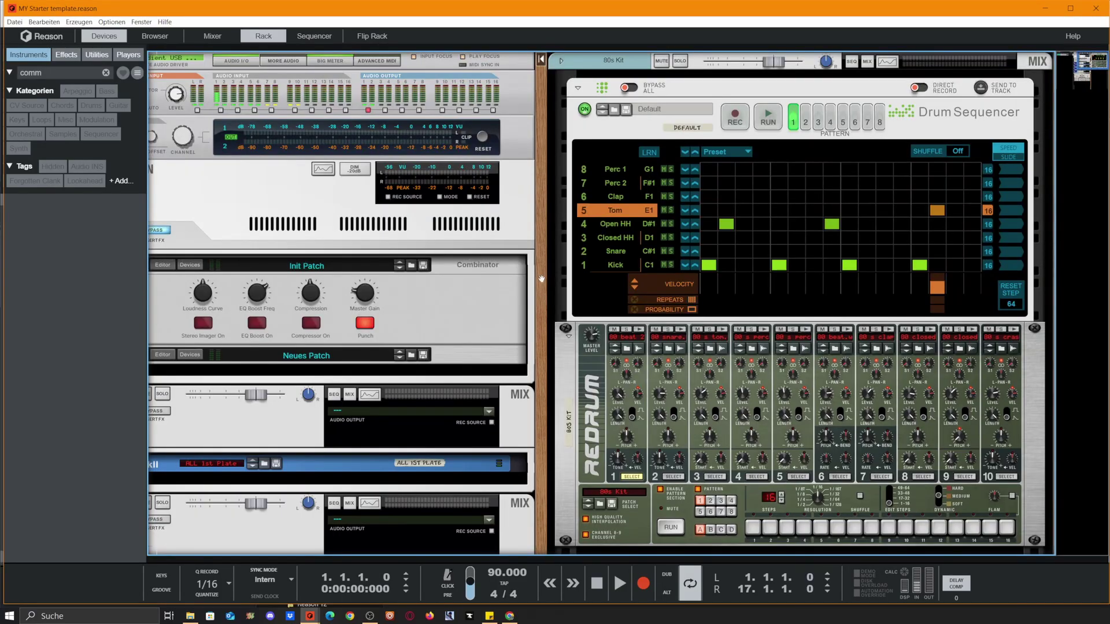
drag(541, 279, 532, 376)
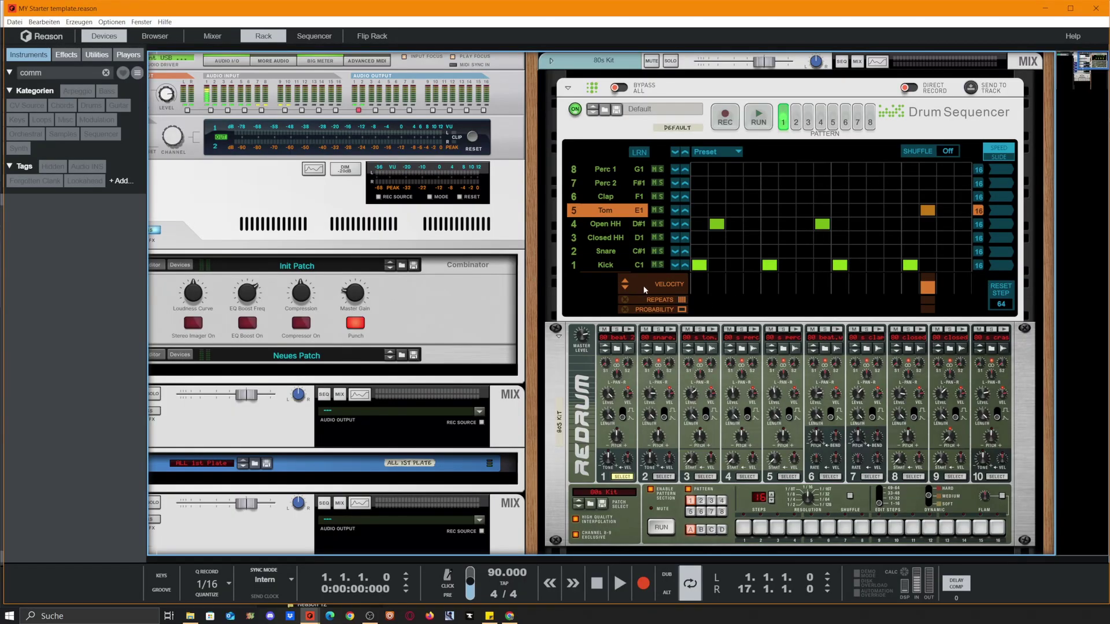
drag(531, 363, 248, 439)
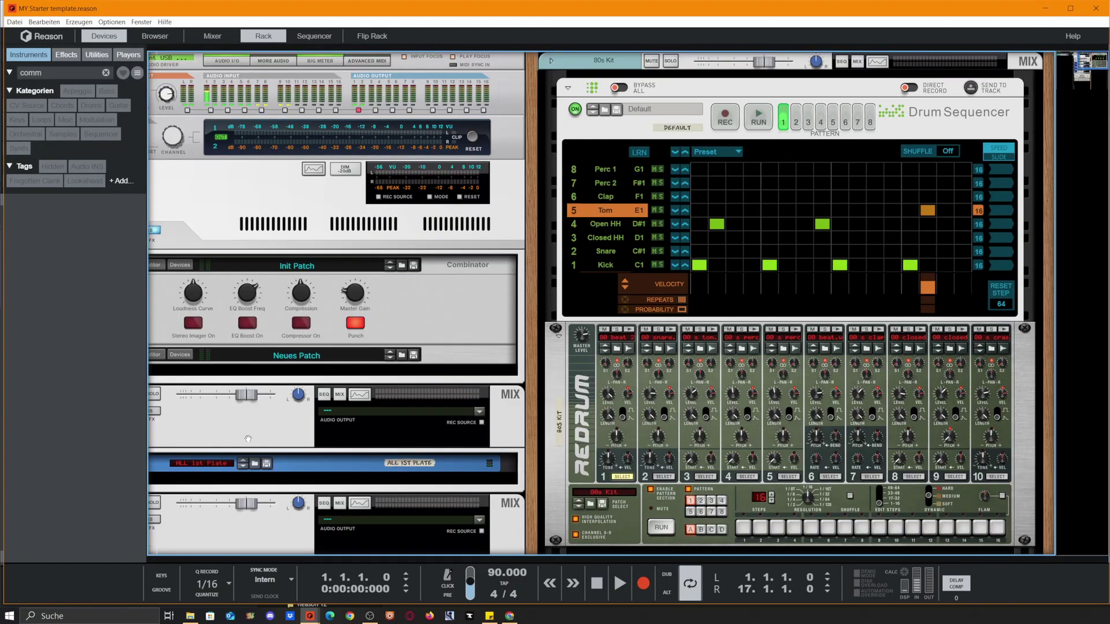